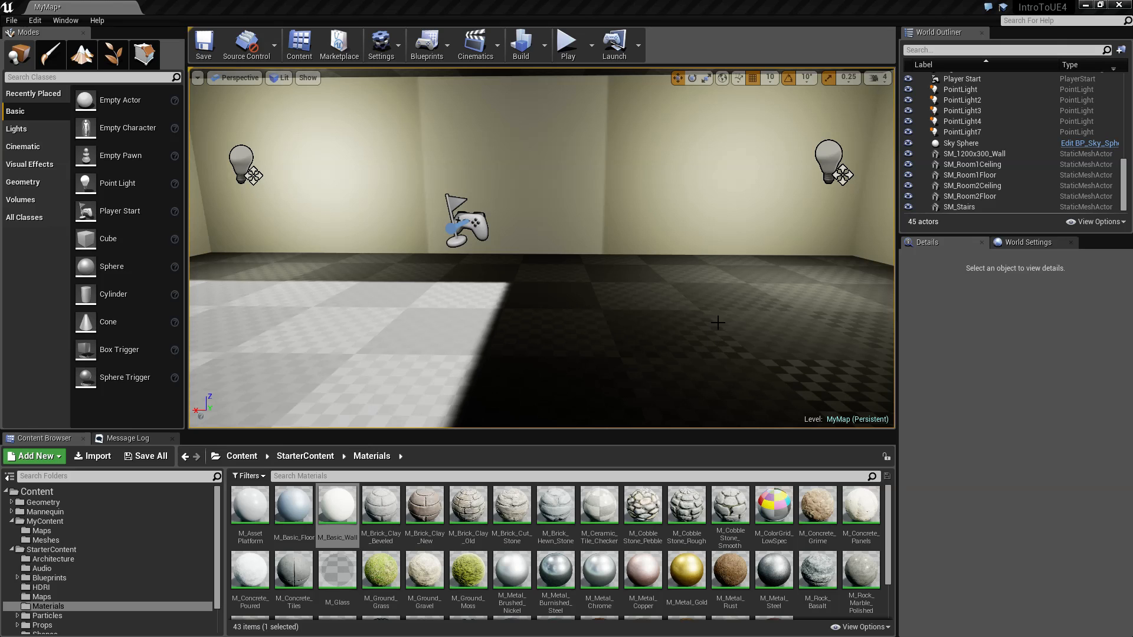
Show the Maps folder inside MyContent and save the current level.
right_click_drag(743, 341, 334, 329)
key("w")
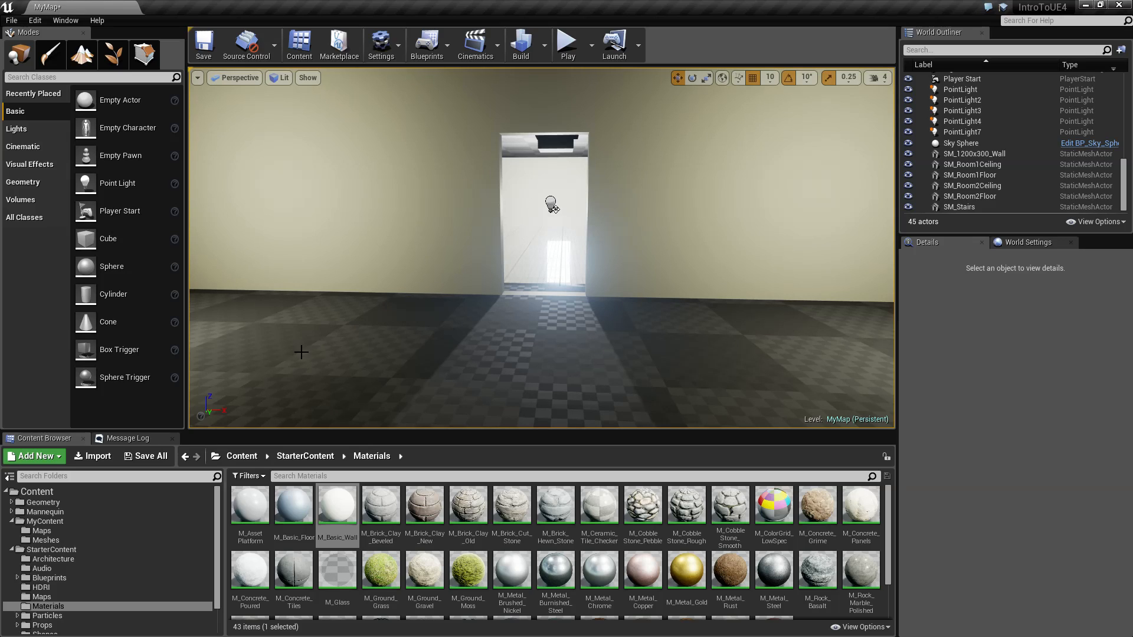
left_click(46, 530)
left_click(47, 522)
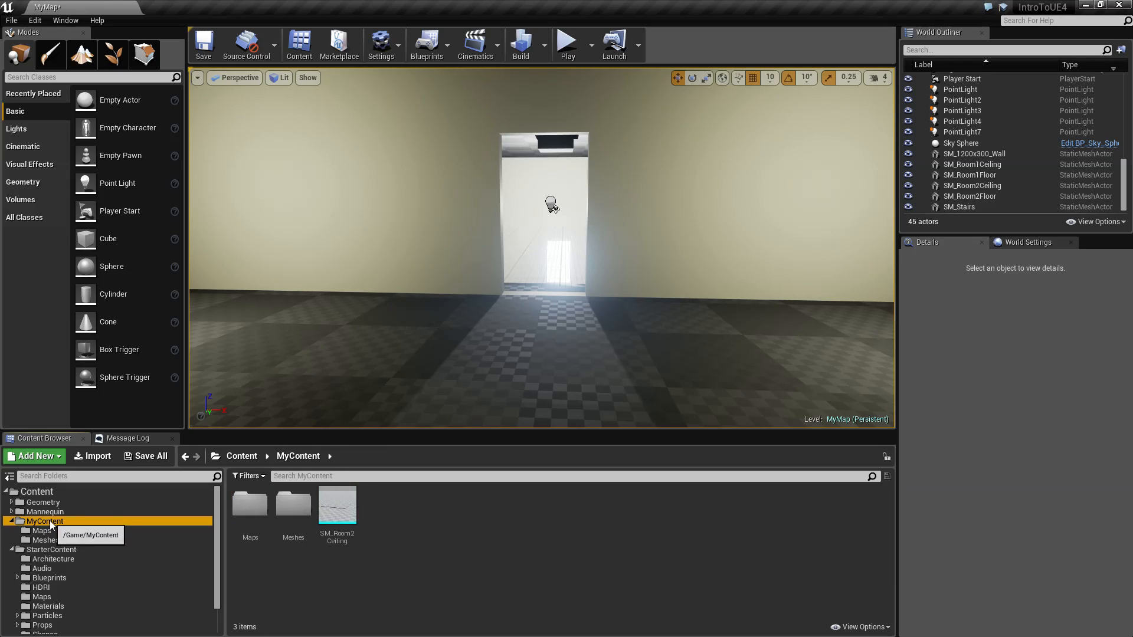
right_click(48, 523)
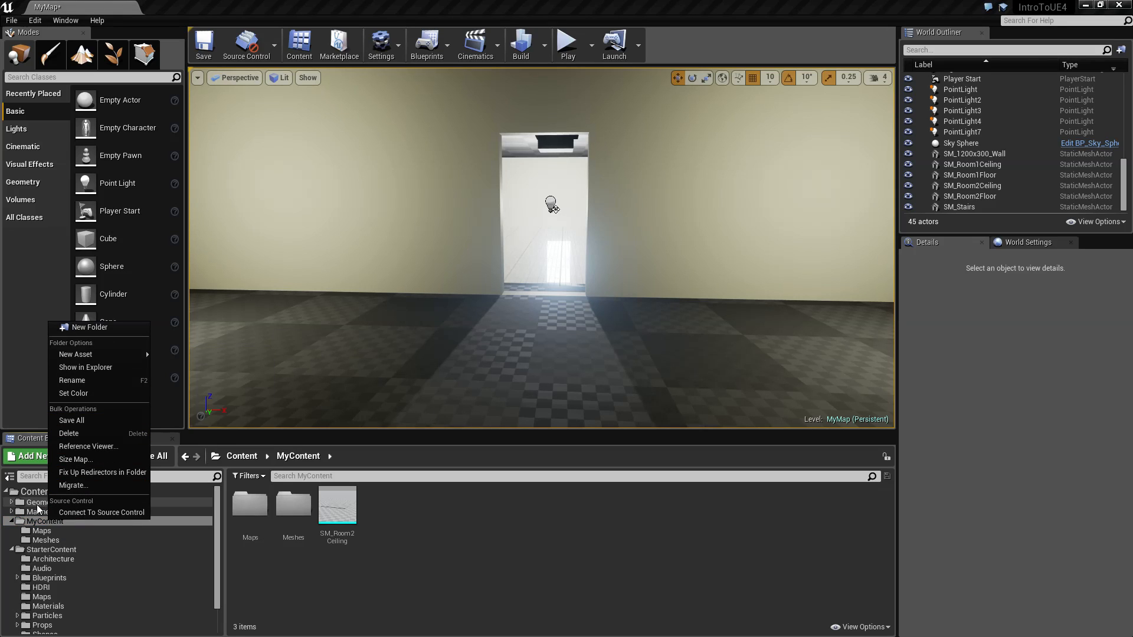
left_click(61, 530)
left_click(11, 20)
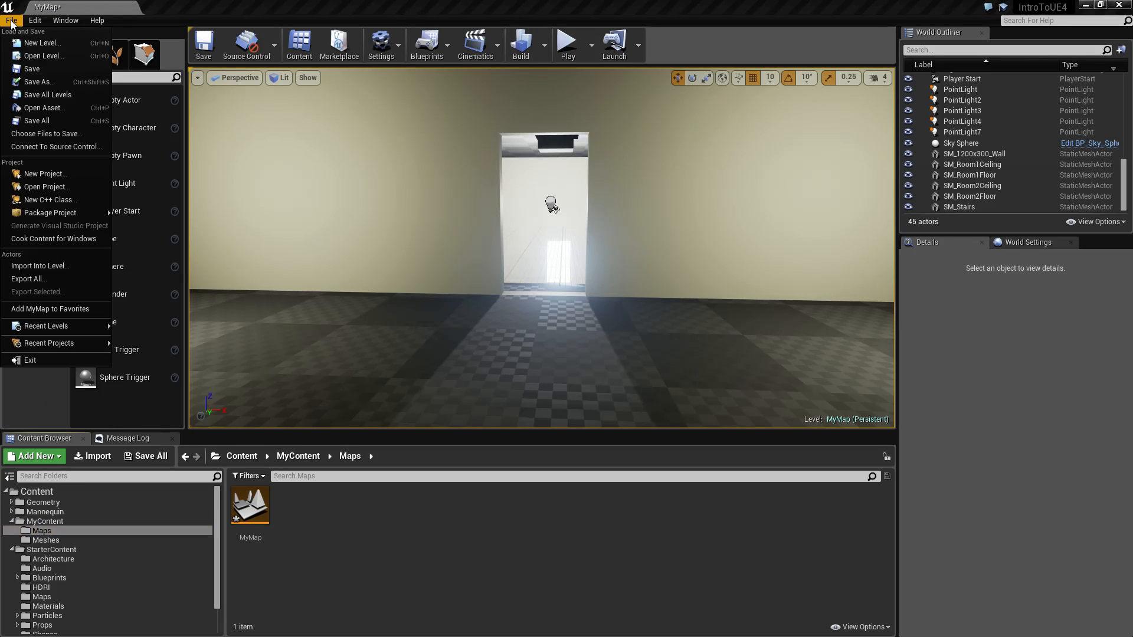
left_click(23, 70)
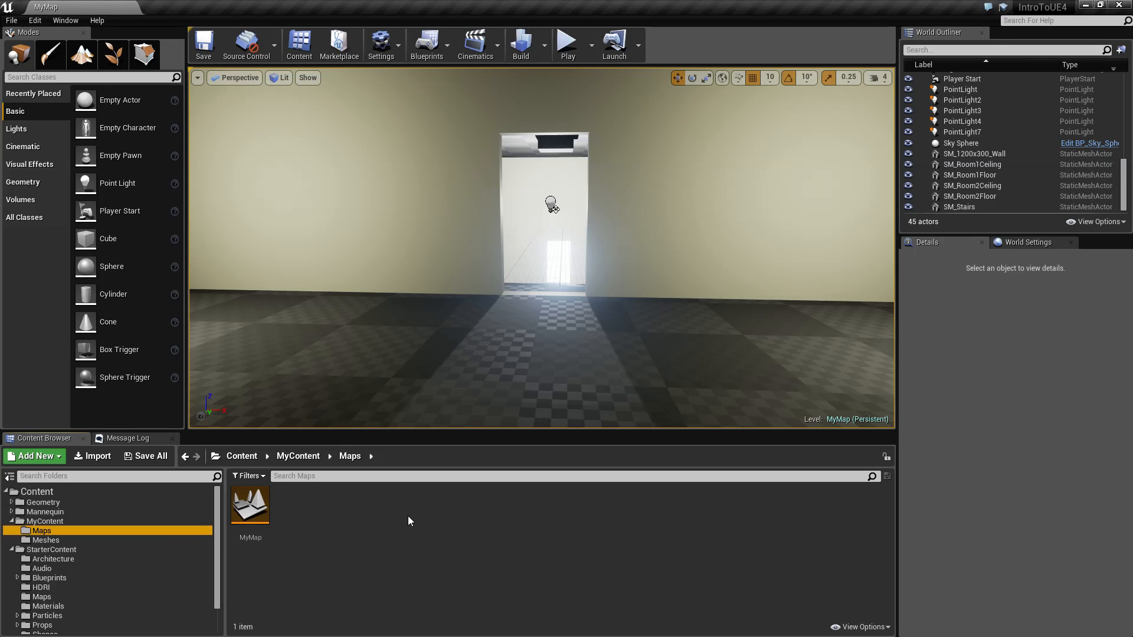
left_click(258, 512)
left_click(336, 515)
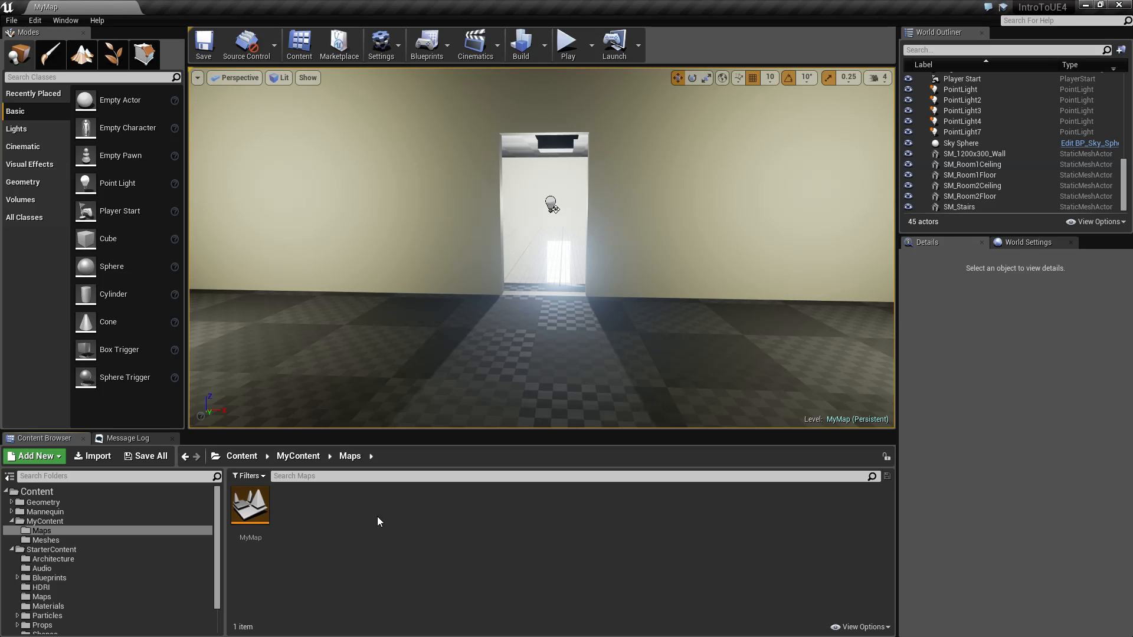
Select the first room's floor and inspect its static mesh component and assigned material.
mouse_move(660, 328)
right_mouse_down()
mouse_move(648, 316)
mouse_move(669, 319)
mouse_move(659, 329)
right_mouse_up()
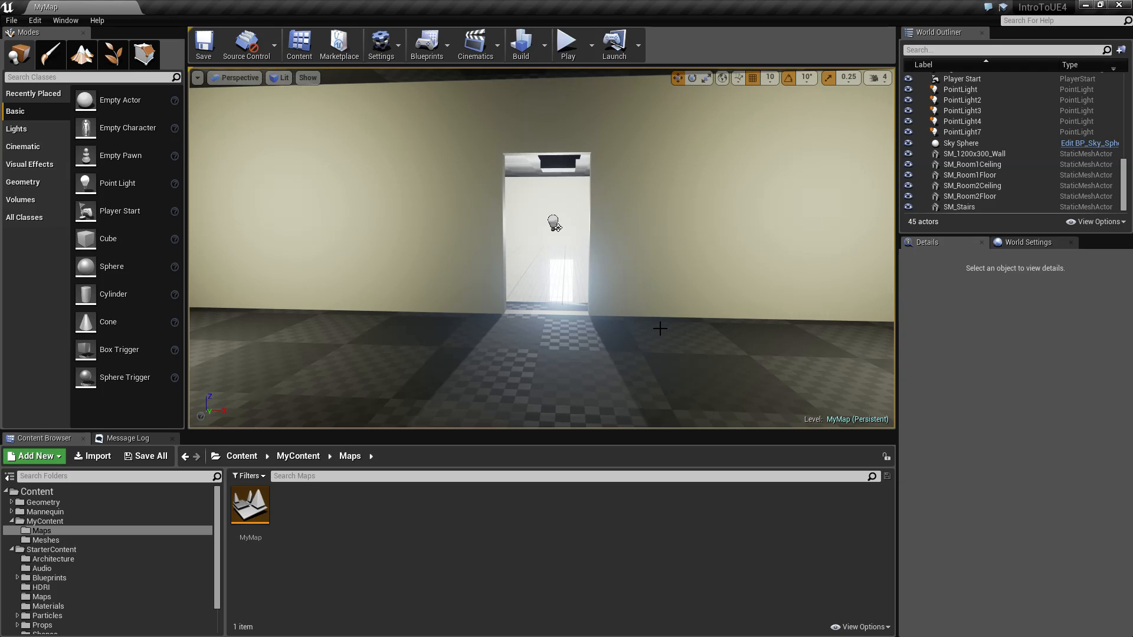
right_click_drag(695, 343, 873, 326)
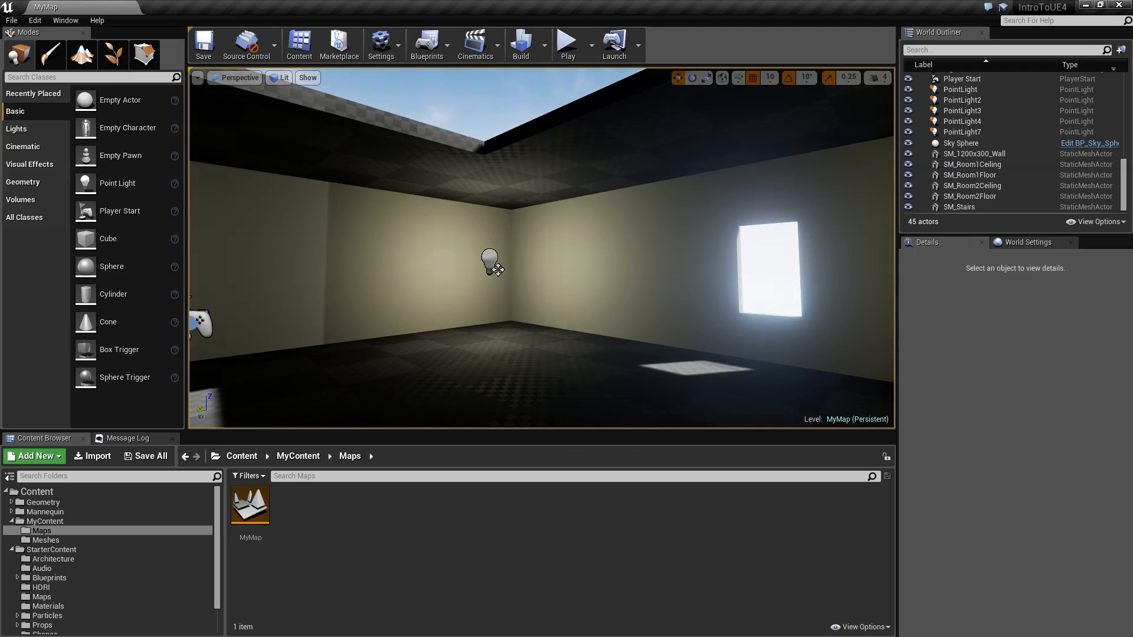
right_click_drag(531, 253, 767, 282)
key("d")
left_click(513, 385)
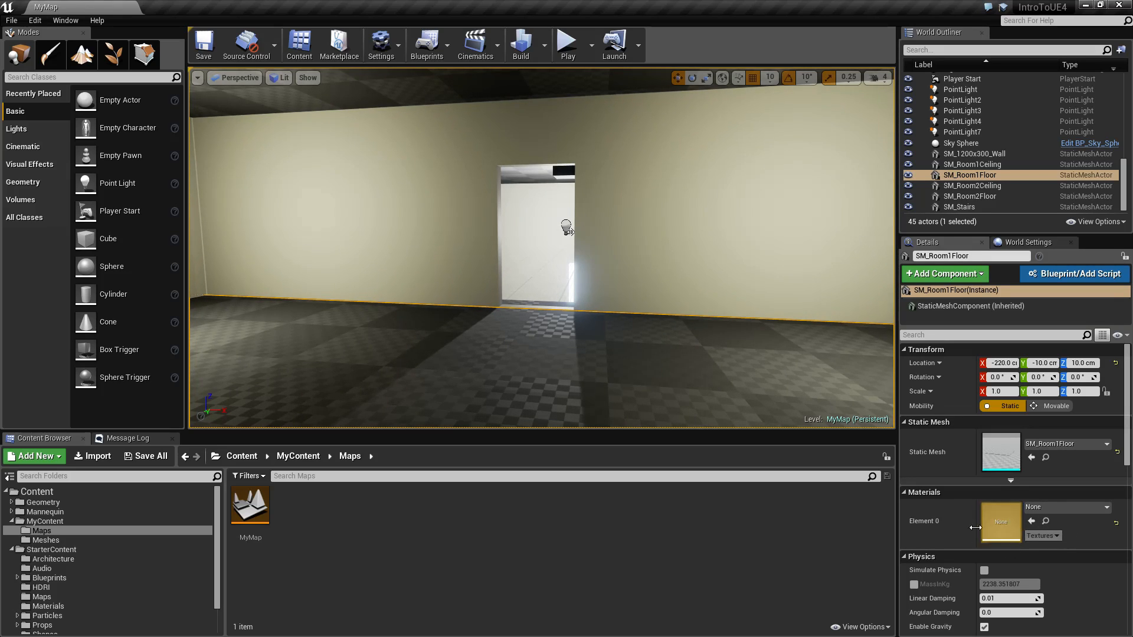
left_click(938, 305)
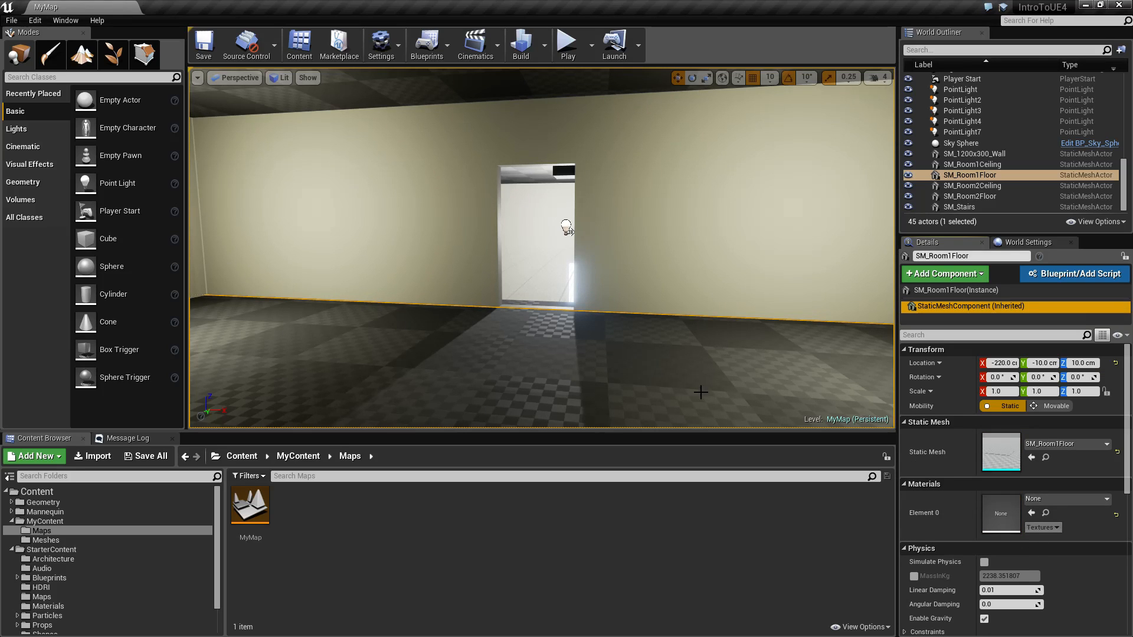
left_click(976, 292)
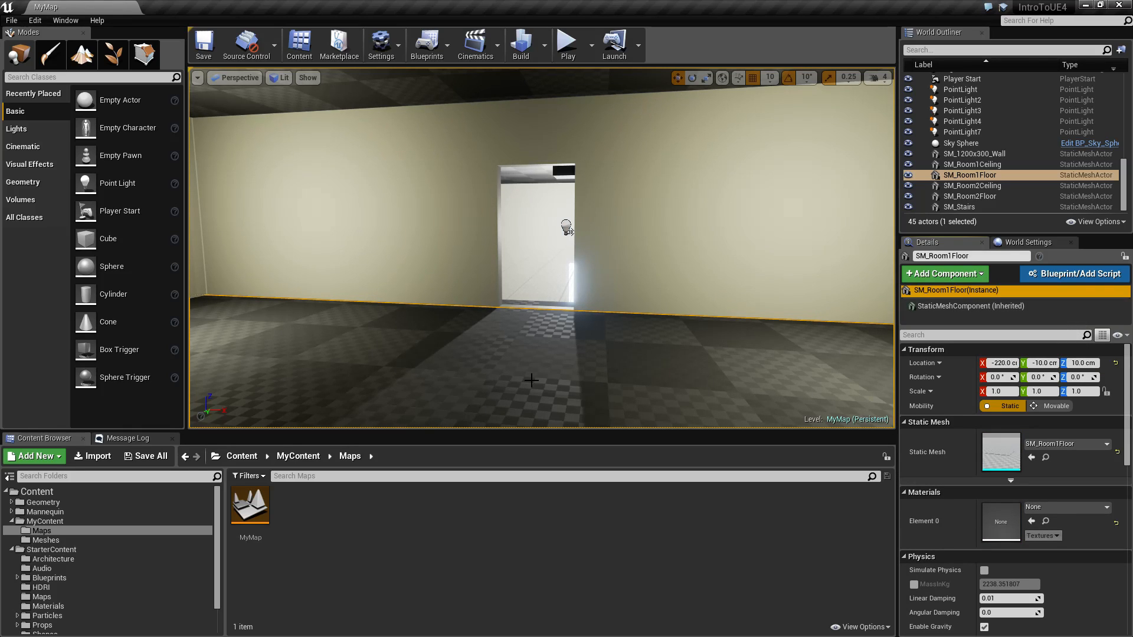
Select the wall section beside the doorway to check its material, and look over the building from outside.
right_click_drag(531, 380, 475, 367)
right_click_drag(458, 283, 405, 270)
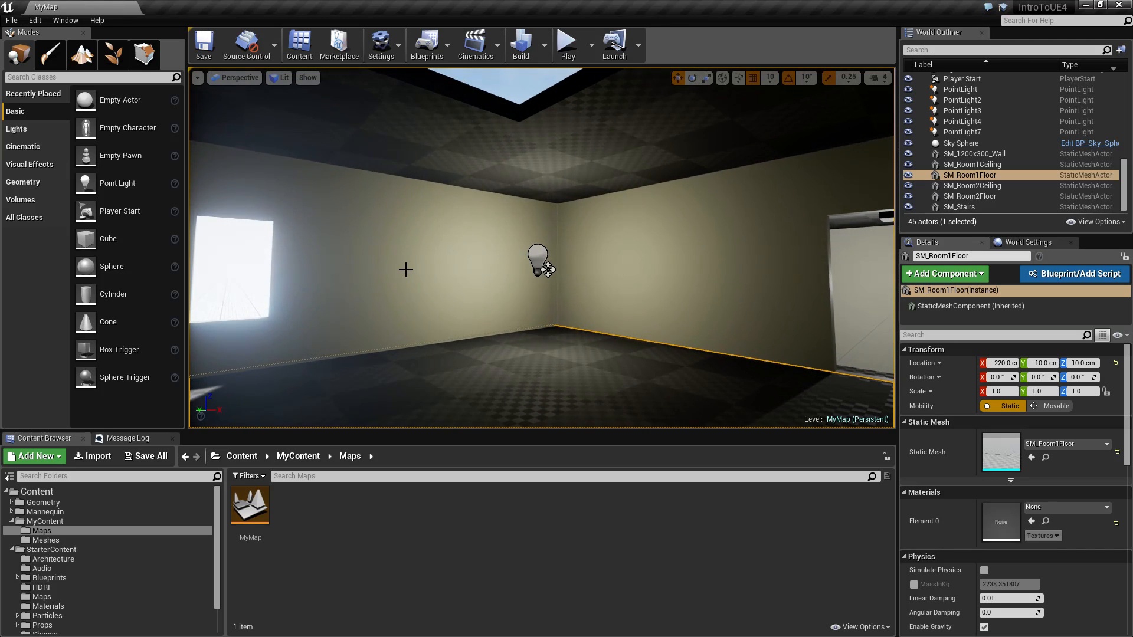
left_click(625, 248)
right_click_drag(642, 286, 646, 286)
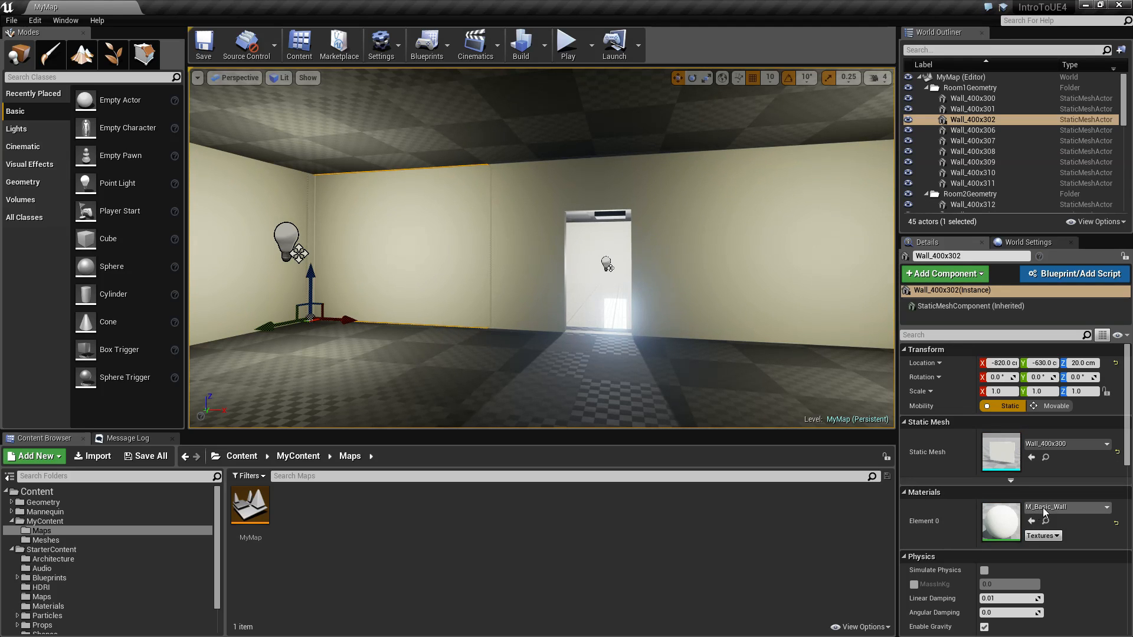
right_click_drag(638, 326, 430, 205)
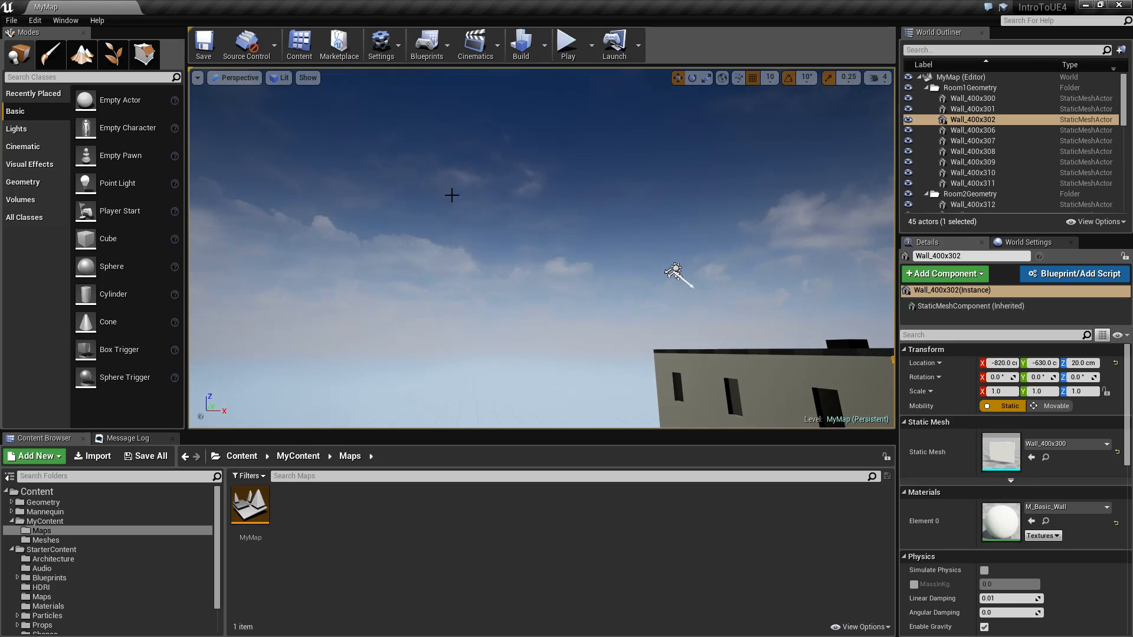
right_click_drag(685, 205, 381, 215)
key("w")
key("s")
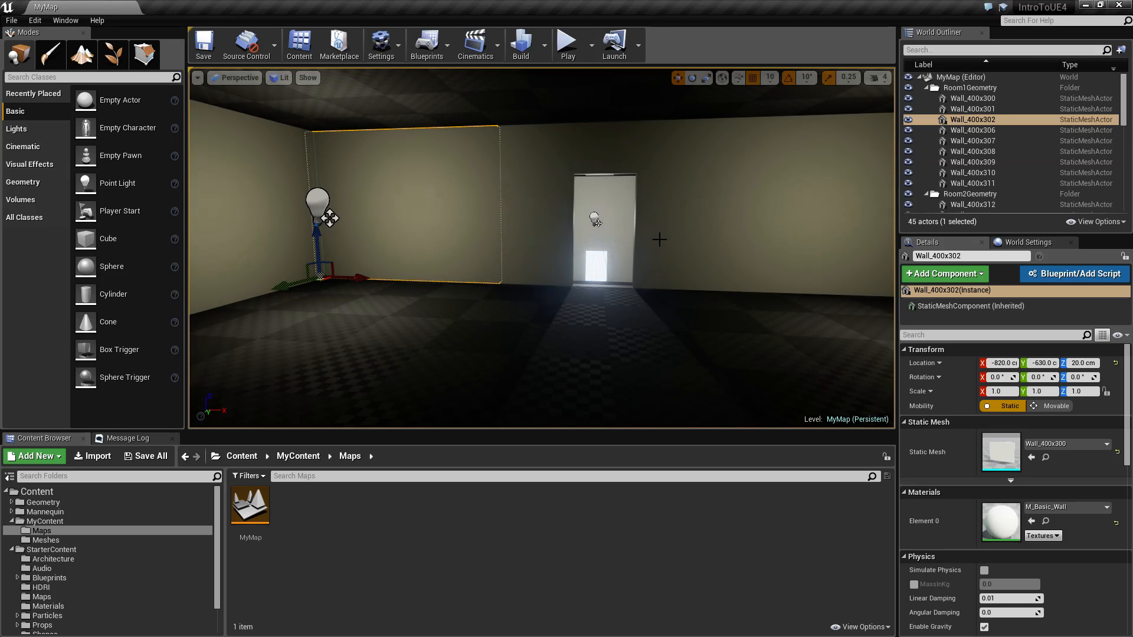
Browse the StarterContent Materials folder, open the M_Water_Ocean material and view its whole node graph.
left_click(44, 550)
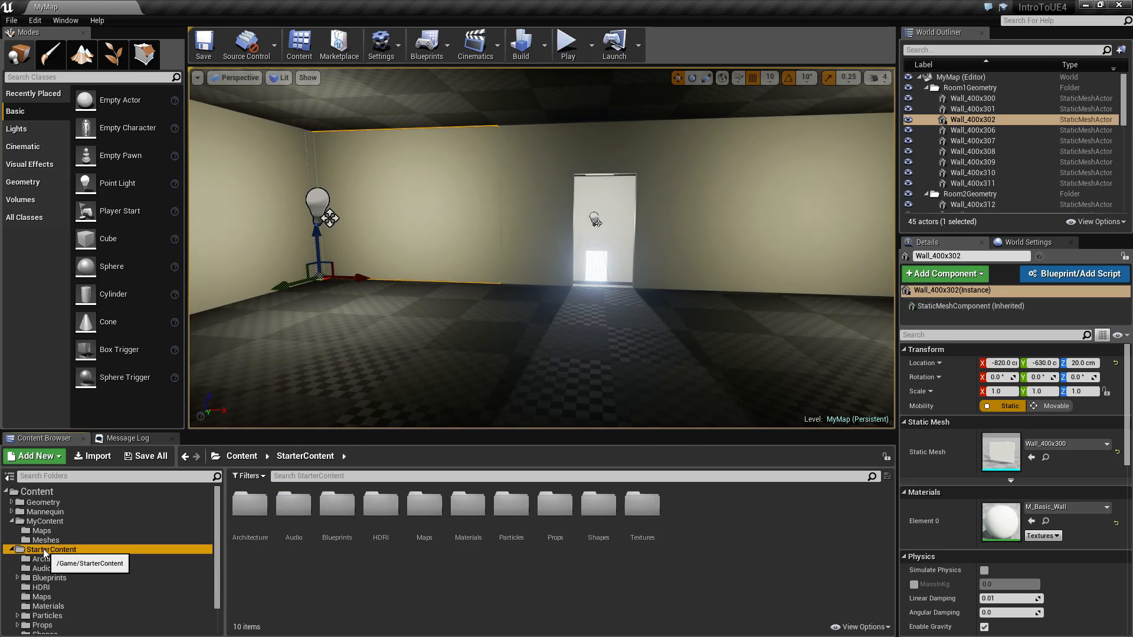
left_click(47, 606)
scroll(642, 550, "down", 1)
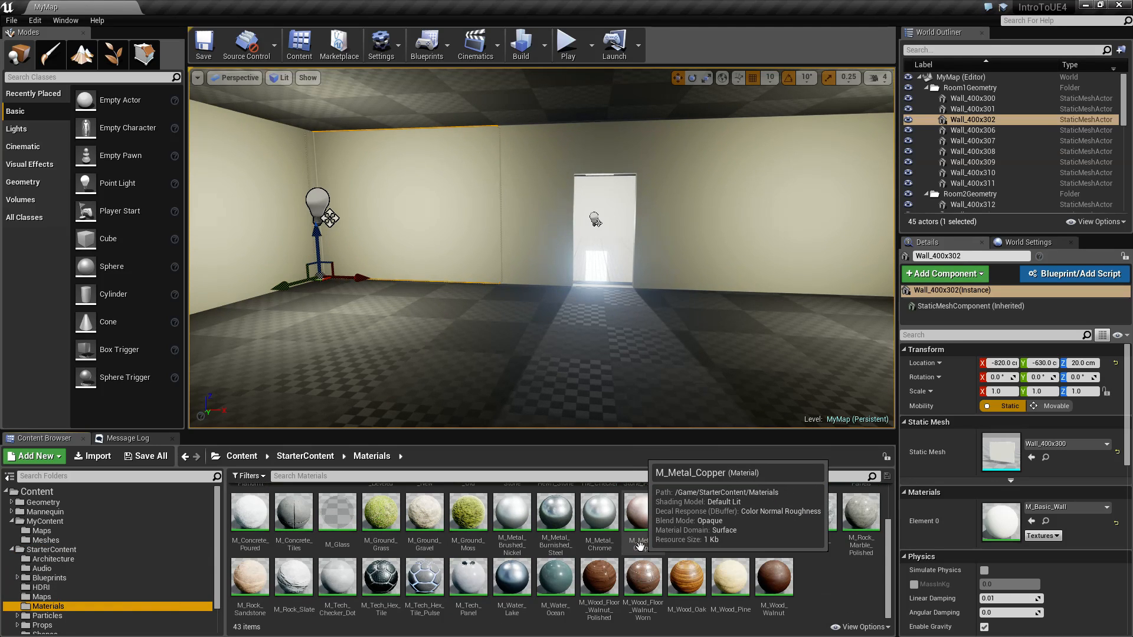
scroll(643, 550, "up", 1)
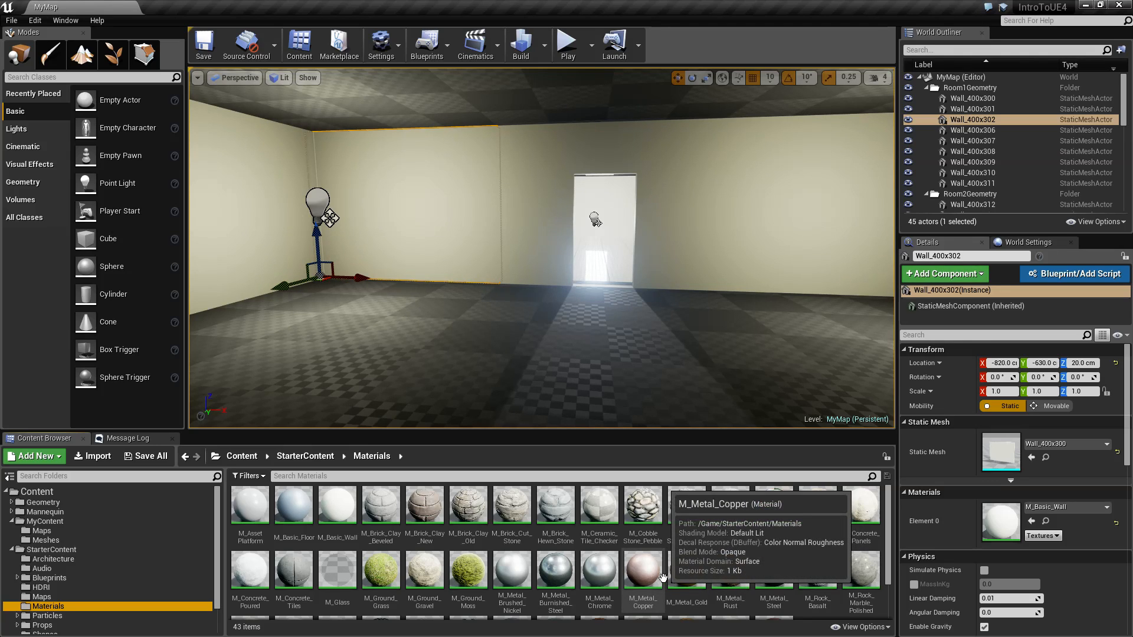
scroll(596, 576, "down", 1)
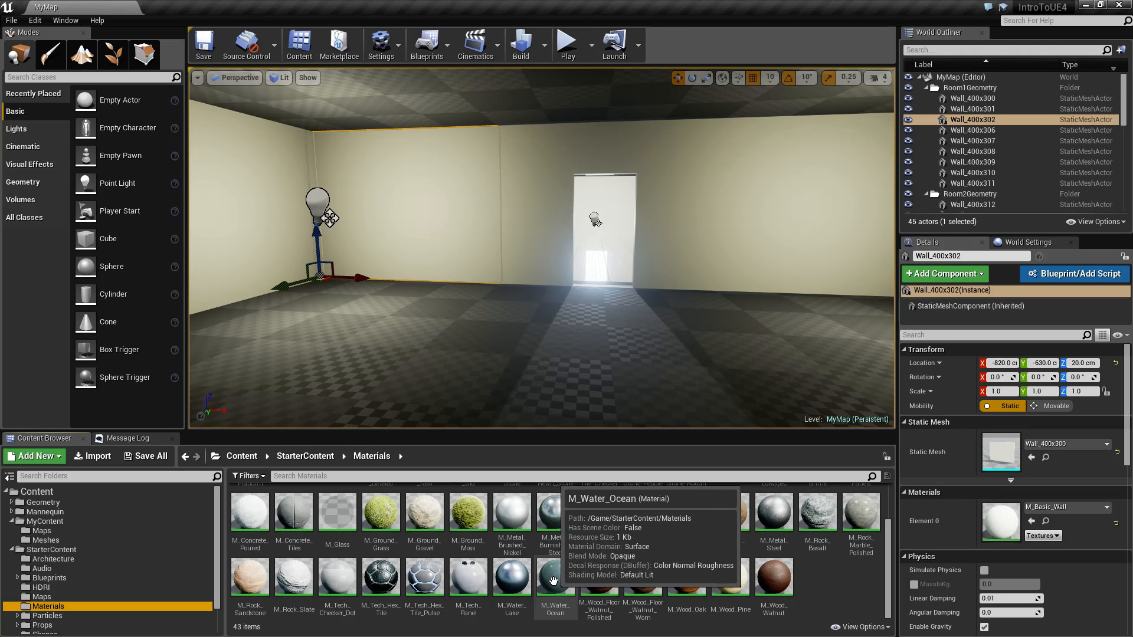
double_click(555, 577)
right_click_drag(394, 251, 655, 286)
scroll(480, 322, "down", 6)
scroll(480, 323, "down", 1)
right_click_drag(480, 322, 818, 297)
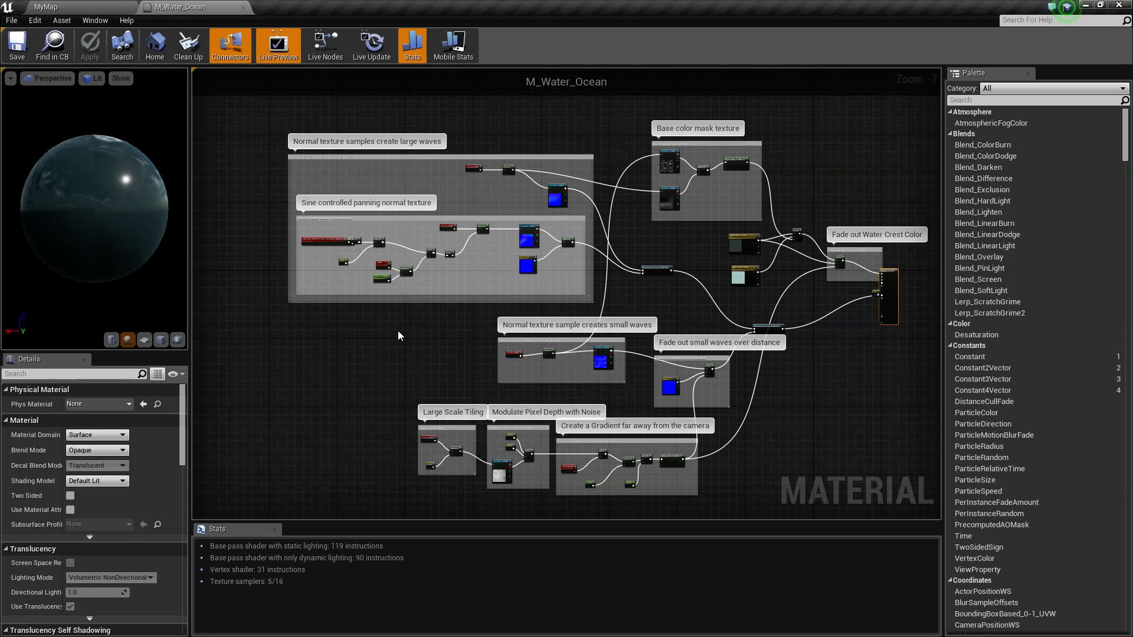
Preview the ocean material on a plane, look over its node network, and close the material.
left_click(144, 340)
left_click_drag(103, 230, 98, 266)
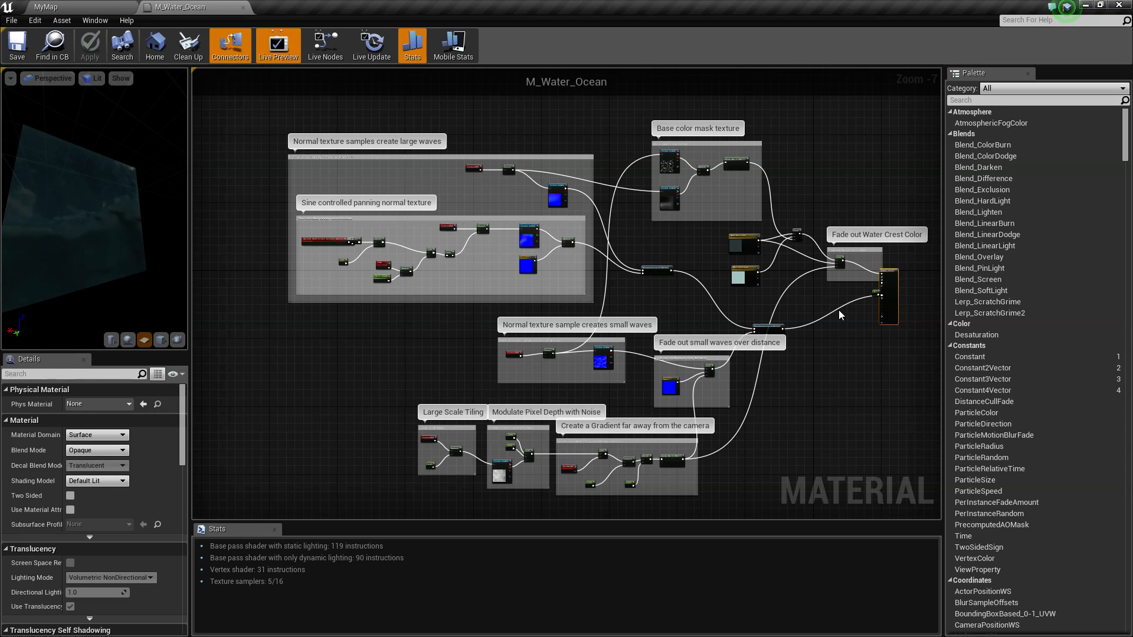
right_click_drag(835, 314, 699, 343)
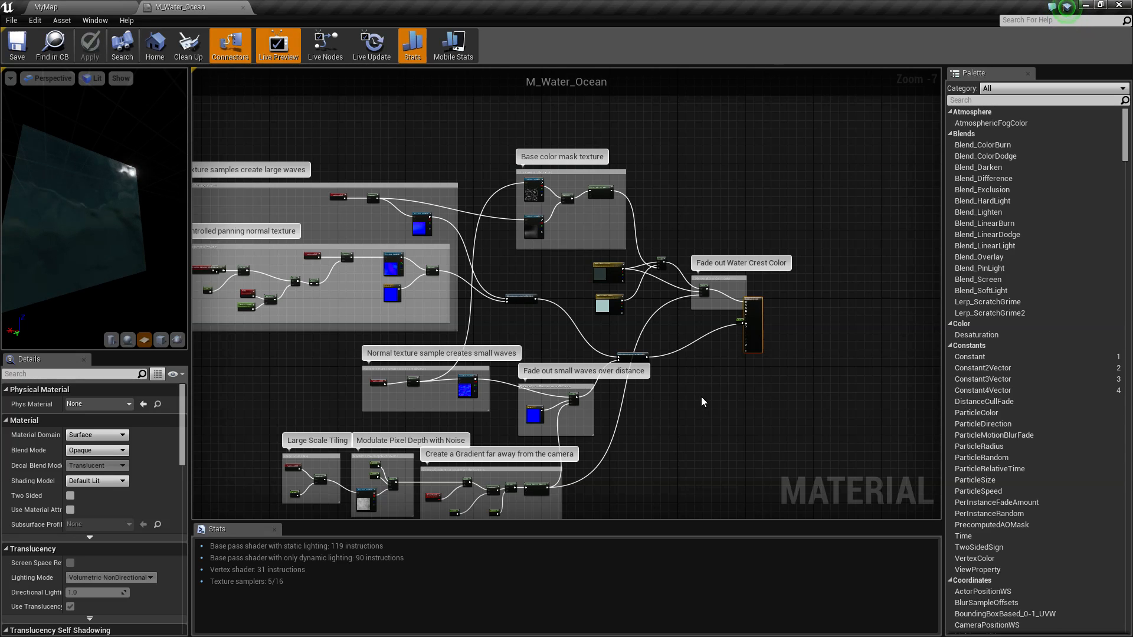
right_click_drag(699, 395, 809, 382)
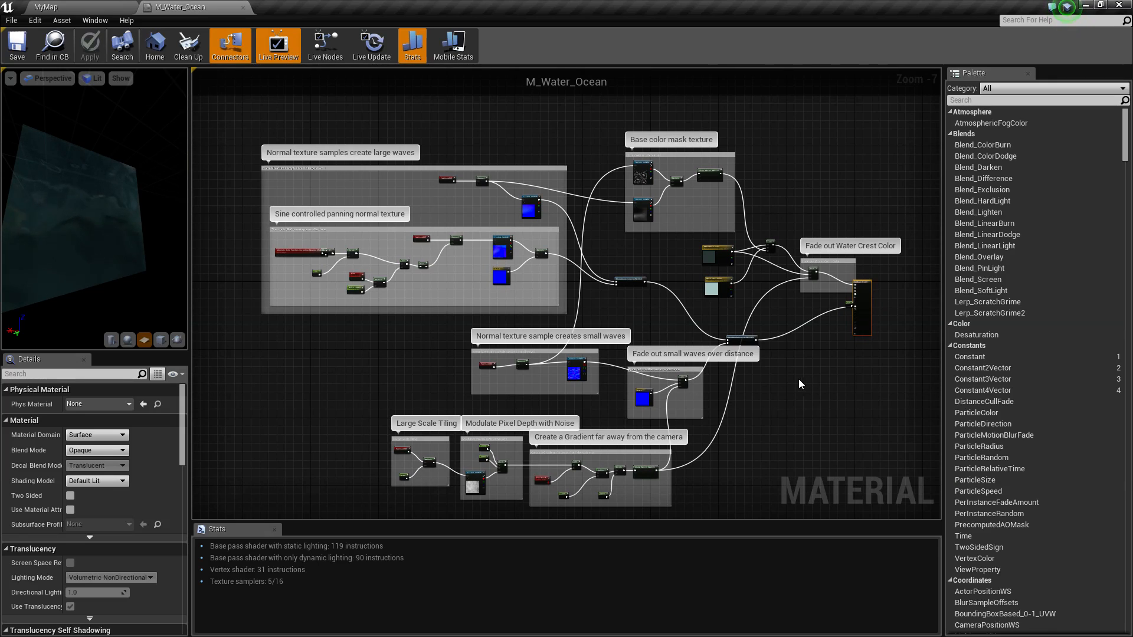
left_click(244, 8)
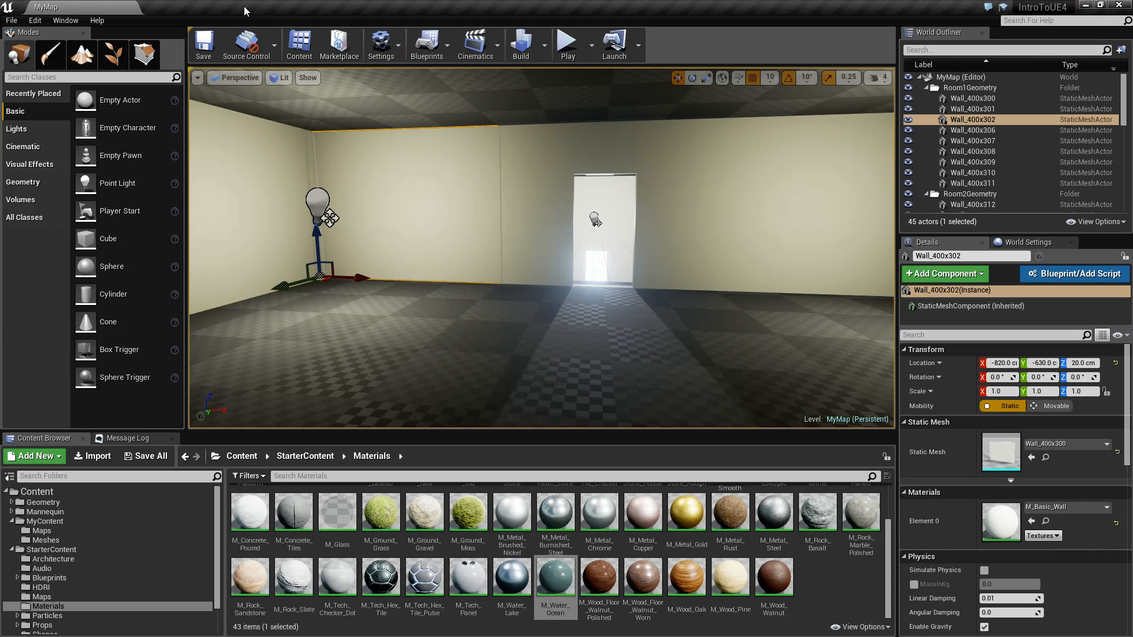
scroll(340, 515, "up", 1)
left_click(335, 511)
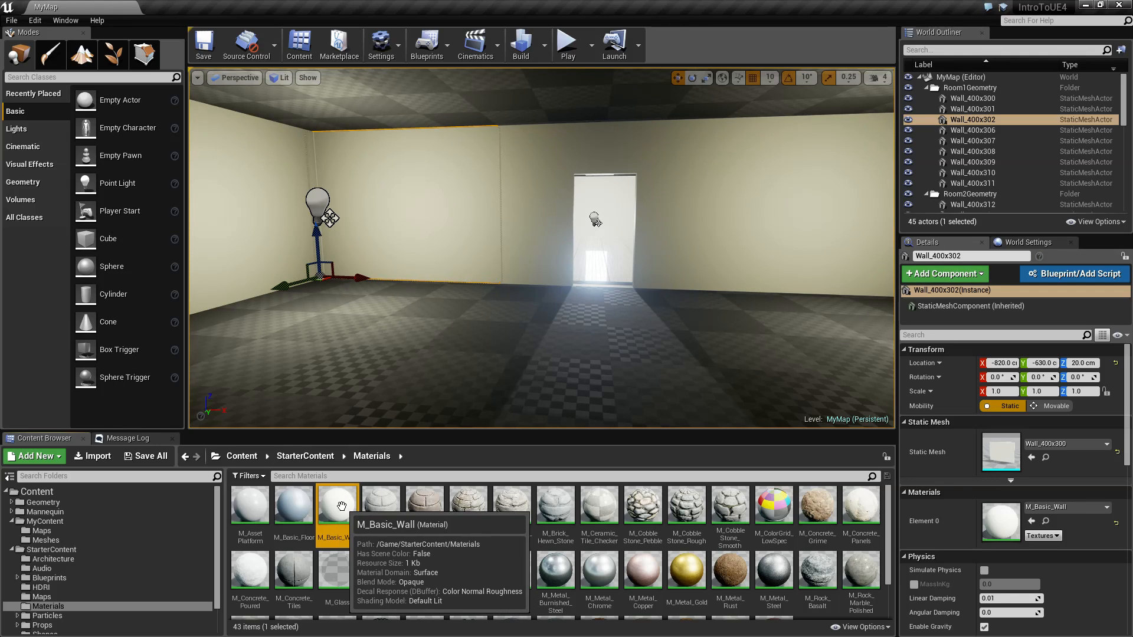
left_click_drag(341, 506, 278, 522)
Create a new folder named Materials inside MyContent.
left_click(45, 522)
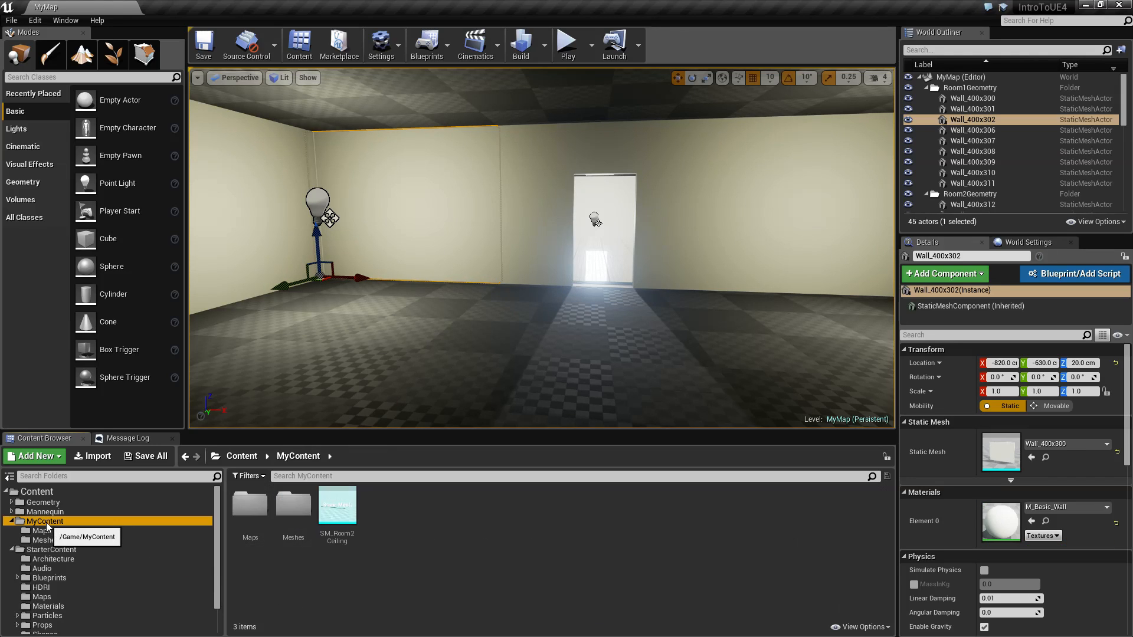
left_click(35, 456)
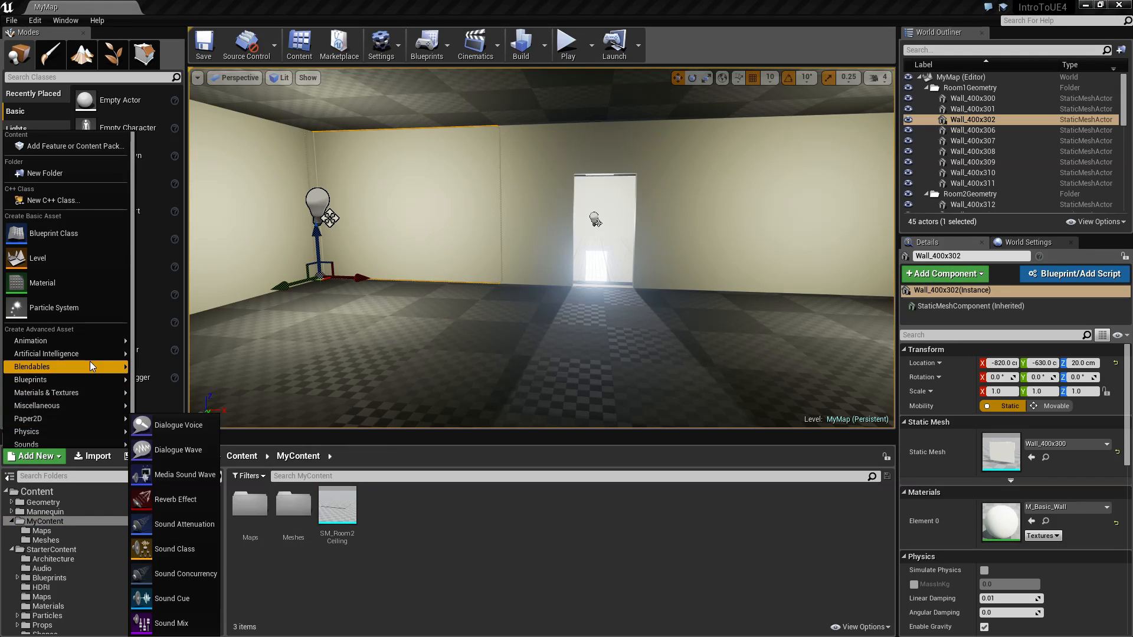
left_click(50, 170)
type("Materials")
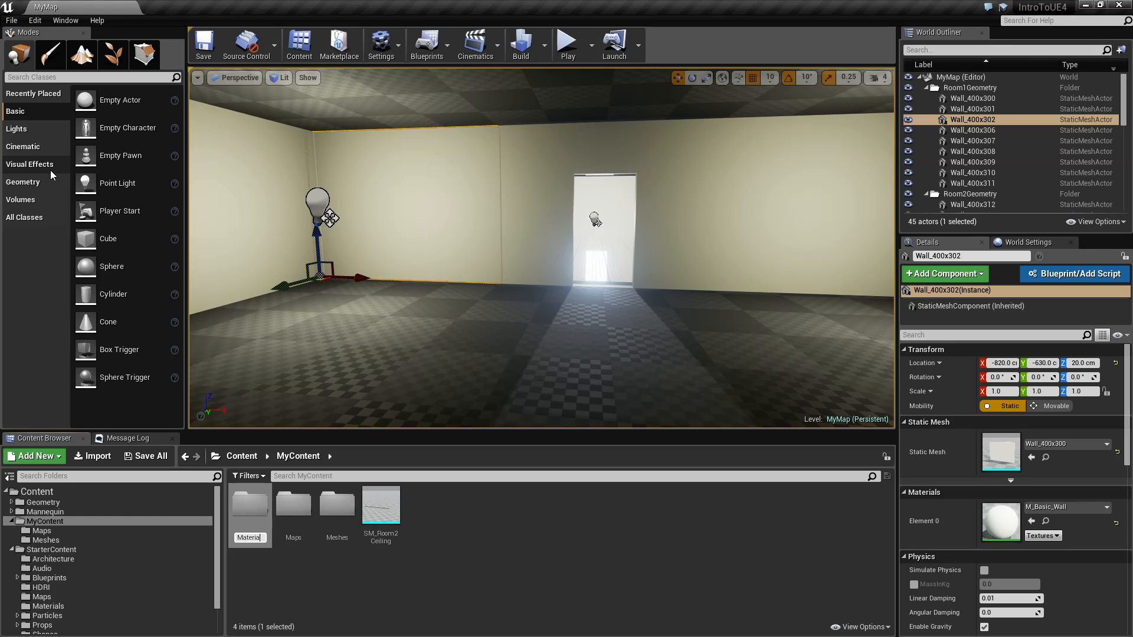
key("Return")
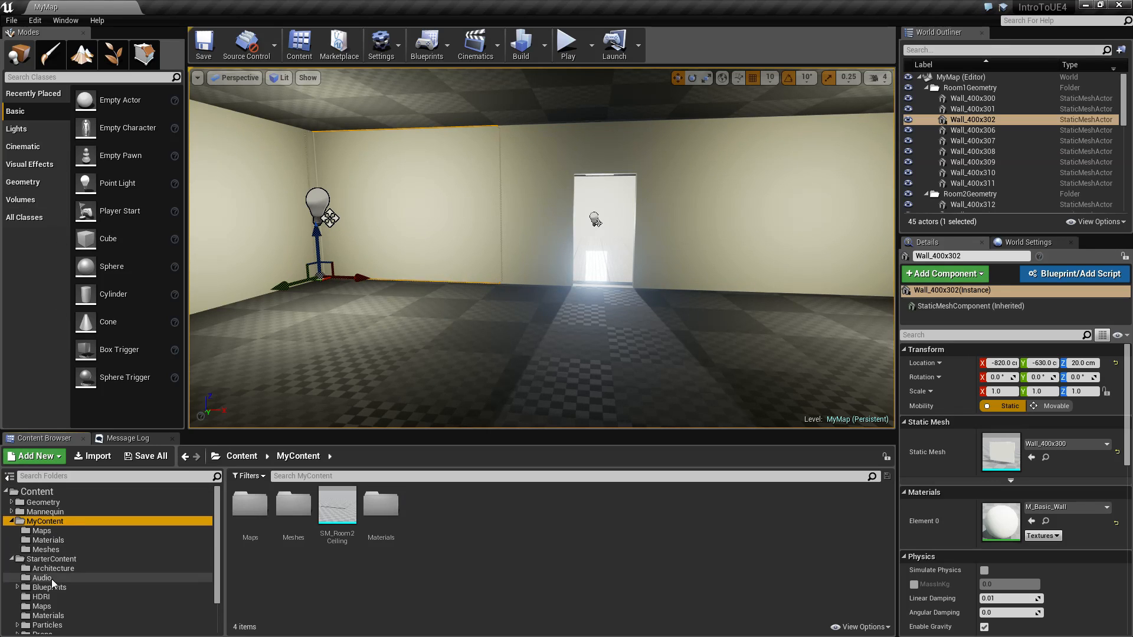
Copy M_Basic_Wall from the StarterContent Materials folder into the MyContent Materials folder.
left_click(47, 616)
left_click(338, 506)
left_click_drag(337, 506, 63, 538)
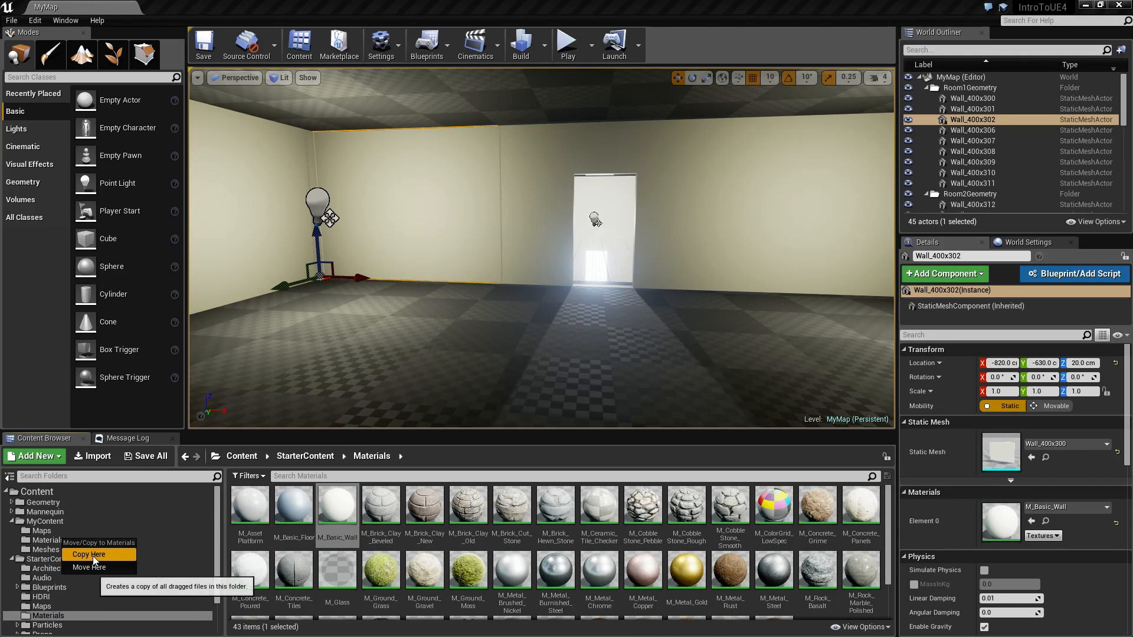
left_click(93, 556)
Rename the copied wall material in the MyContent Materials folder as M_Basic_Wall_Mine.
left_click(48, 541)
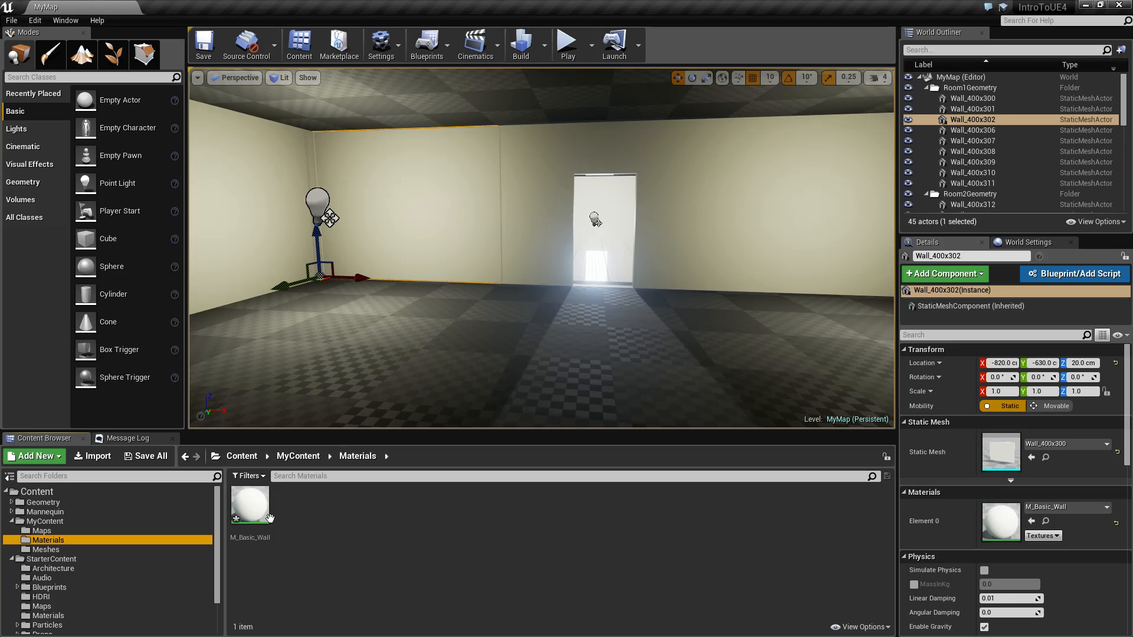
left_click(237, 514)
key("F2")
key("End")
type("_Mine")
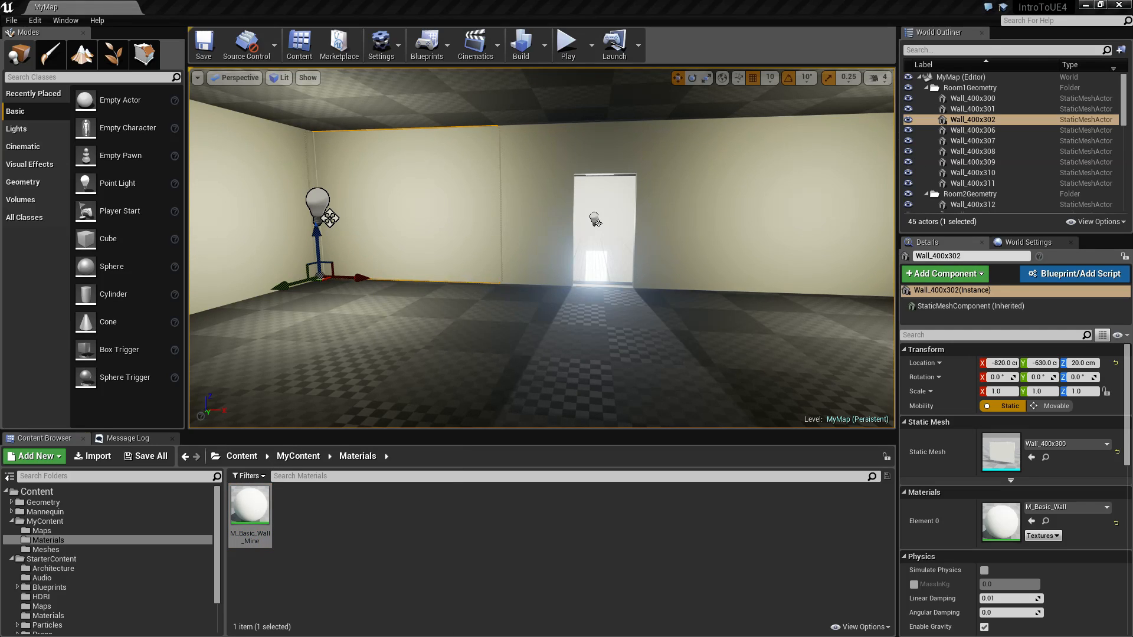
Open M_Basic_Wall_Mine in the material editor and examine its Color and Roughness parameter nodes and the inputs they feed.
double_click(250, 506)
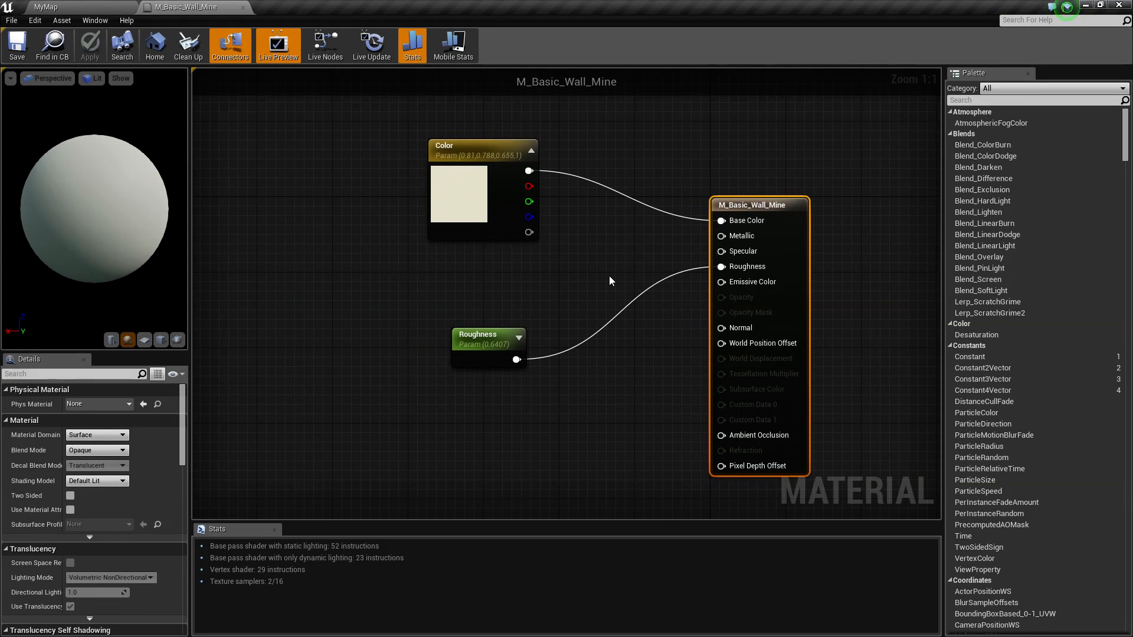
right_click_drag(606, 275, 532, 274)
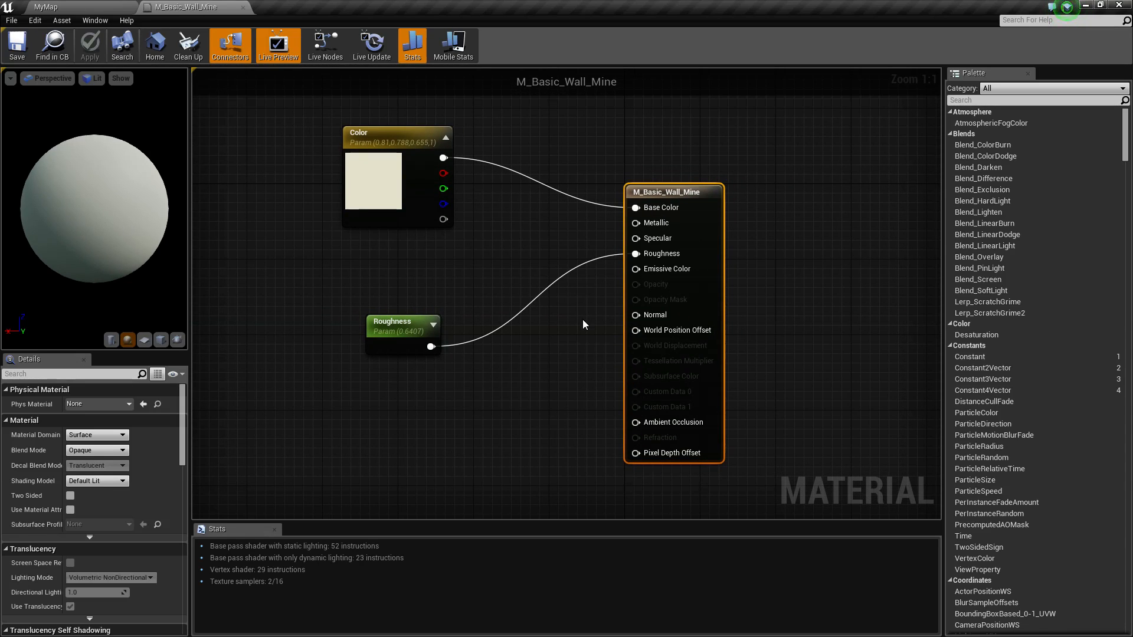
right_click_drag(606, 321, 660, 396)
left_click_drag(590, 431, 378, 208)
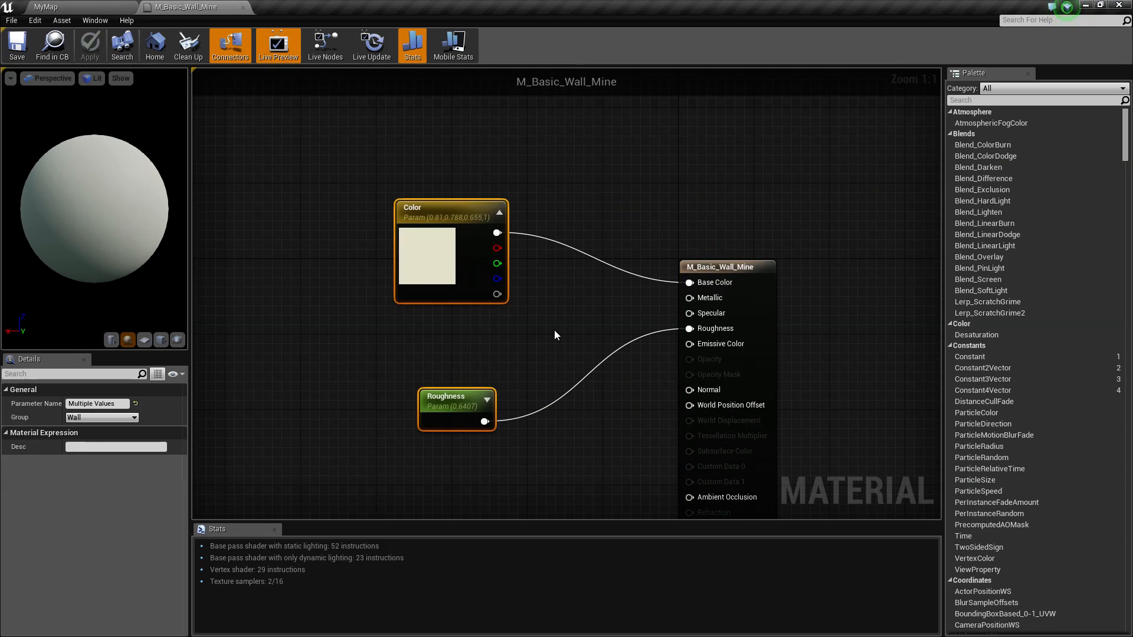
left_click(555, 332)
right_click_drag(555, 332, 518, 309)
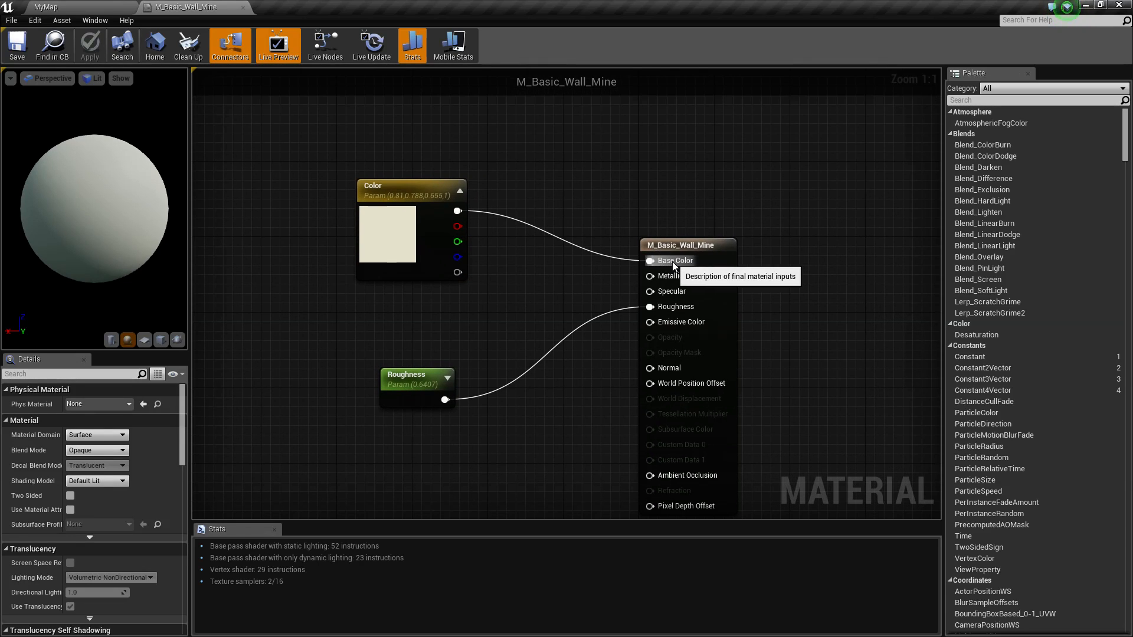
left_click(383, 183)
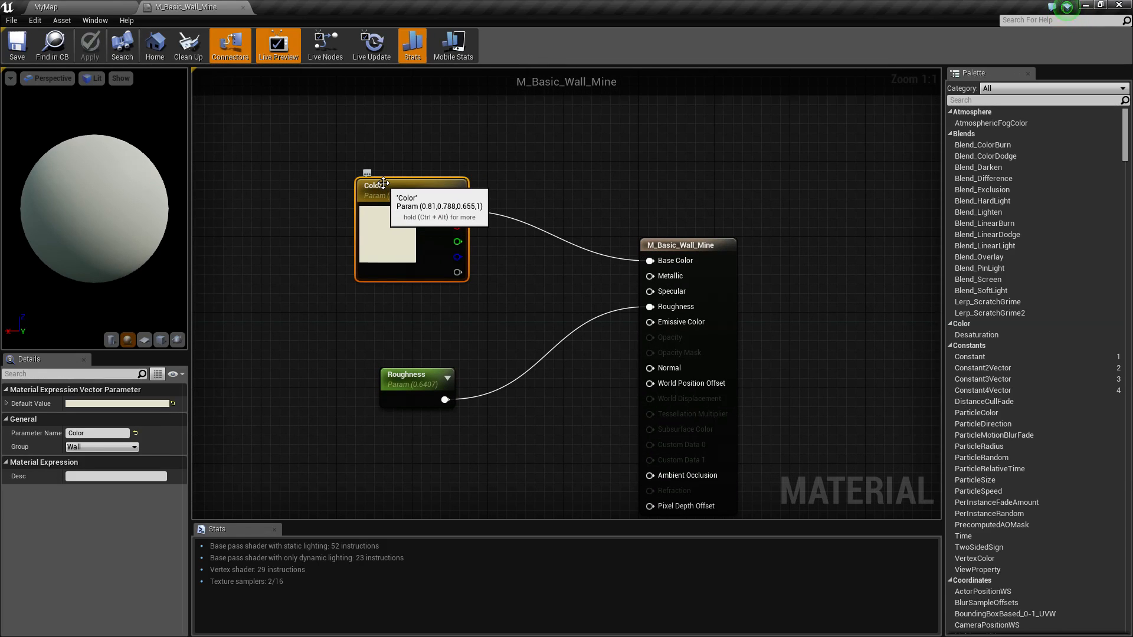
right_click_drag(536, 311, 547, 255)
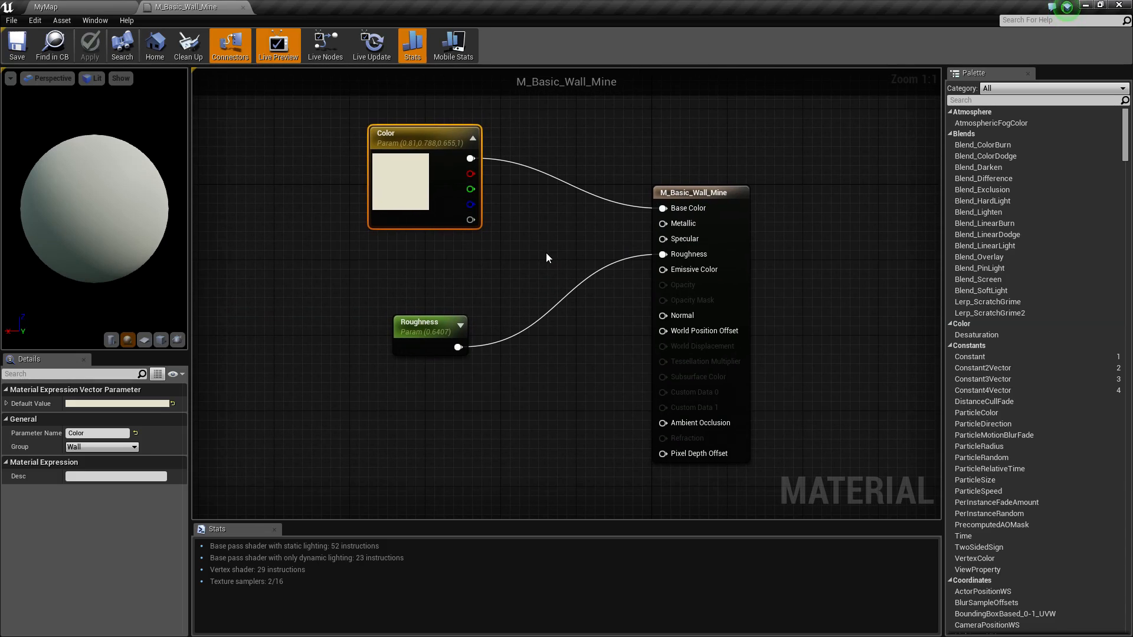
left_click(428, 333)
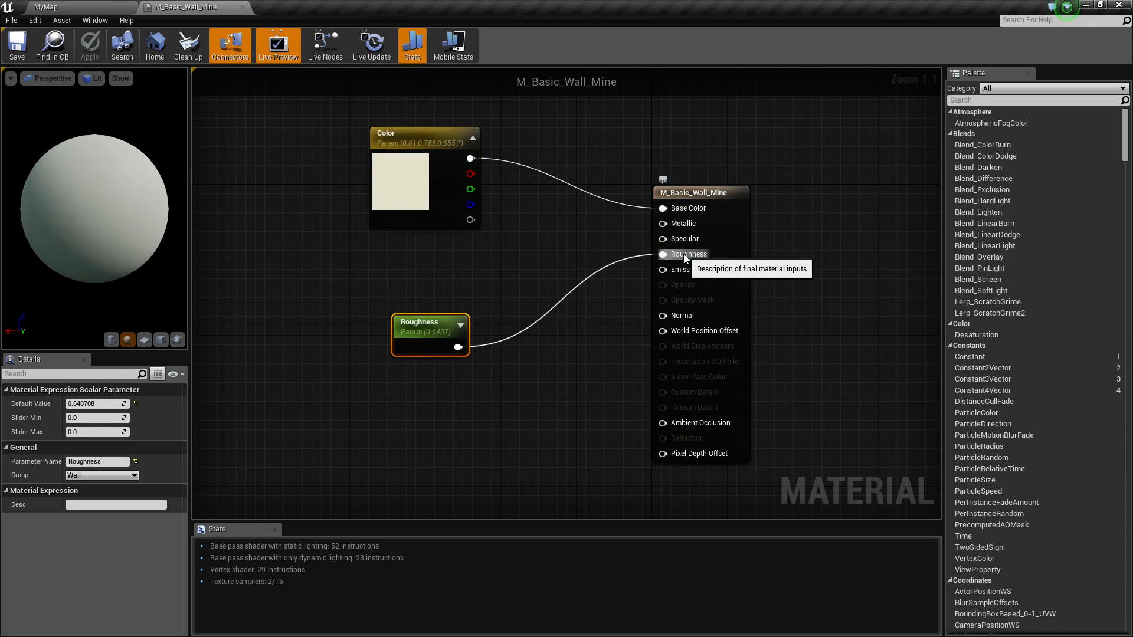
right_click_drag(687, 157, 598, 141)
left_click(600, 176)
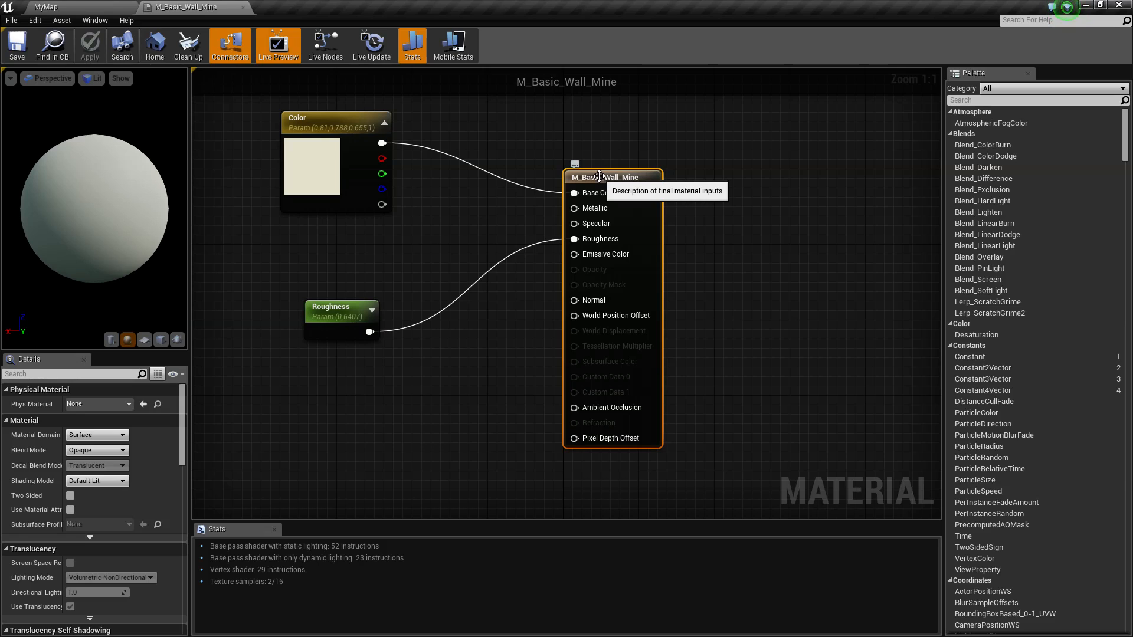
right_click_drag(352, 231, 480, 261)
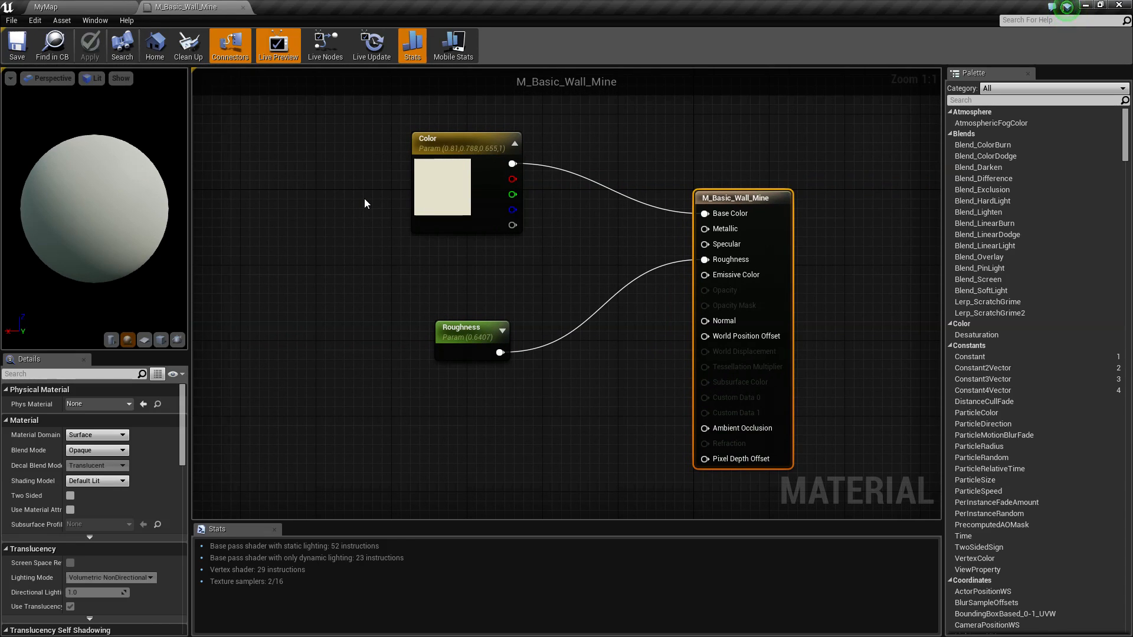
Change the Color parameter to a near-white with a saturation of 0.015 and a value of 0.89.
double_click(436, 194)
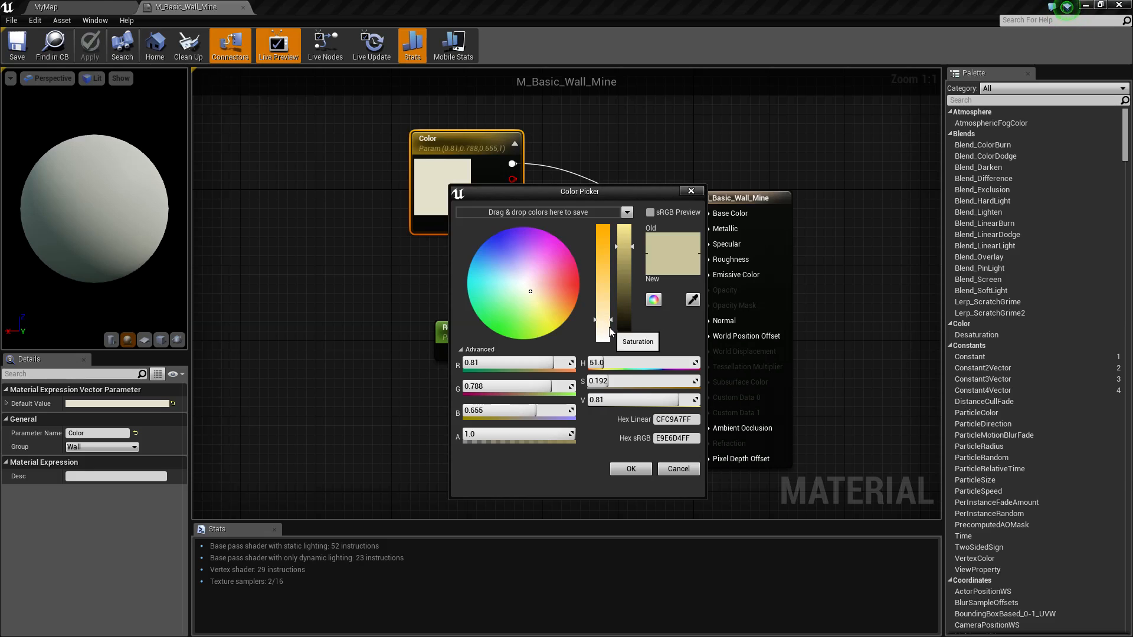
left_click_drag(609, 326, 608, 341)
left_click(630, 237)
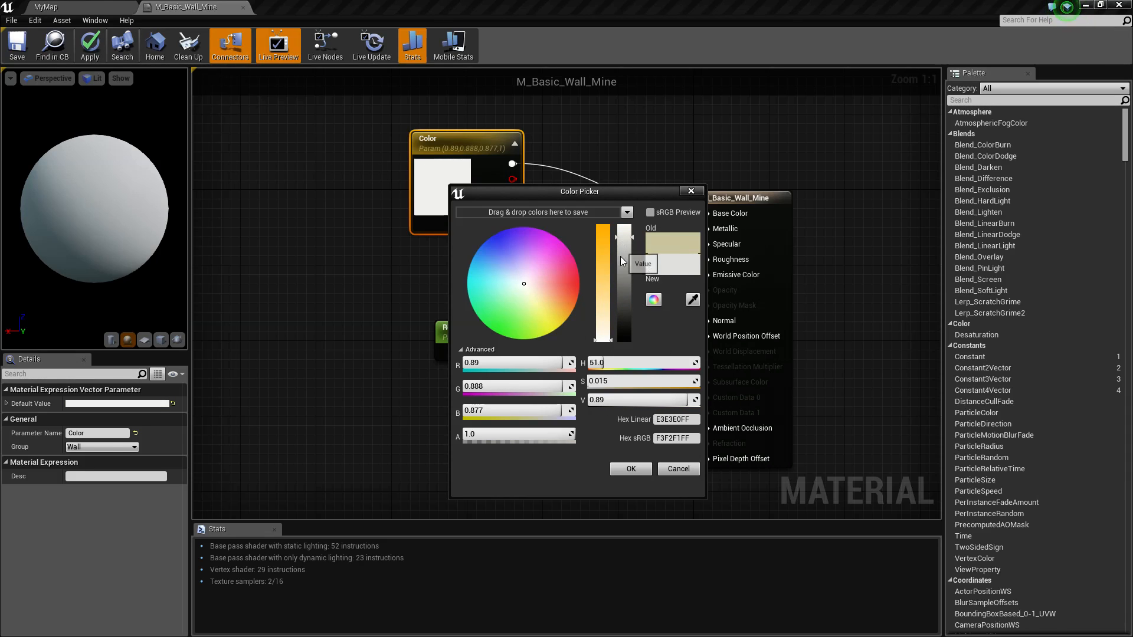
left_click(630, 469)
Set the Roughness parameter's default value to 0.3 and apply the changes to the material.
left_click(459, 342)
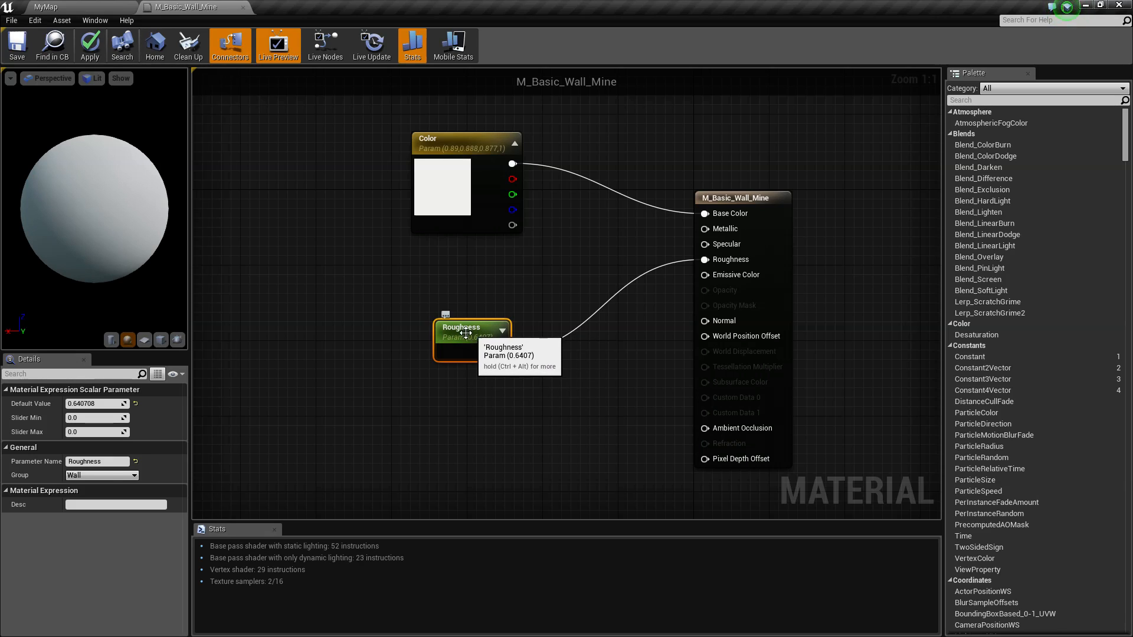
left_click(106, 404)
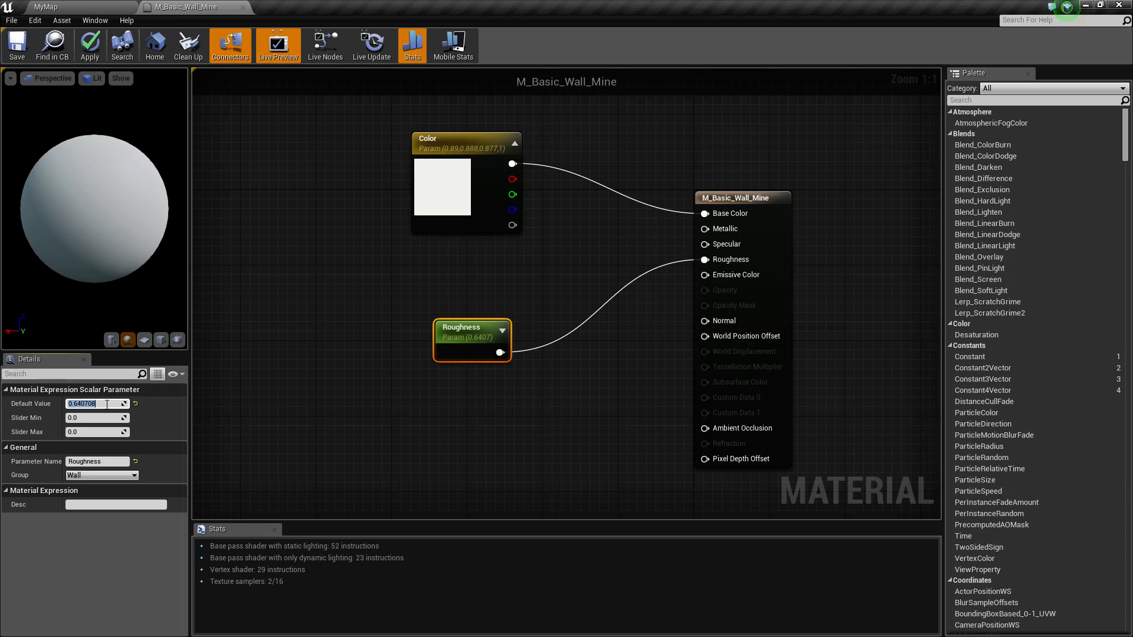
type(".3")
key("Return")
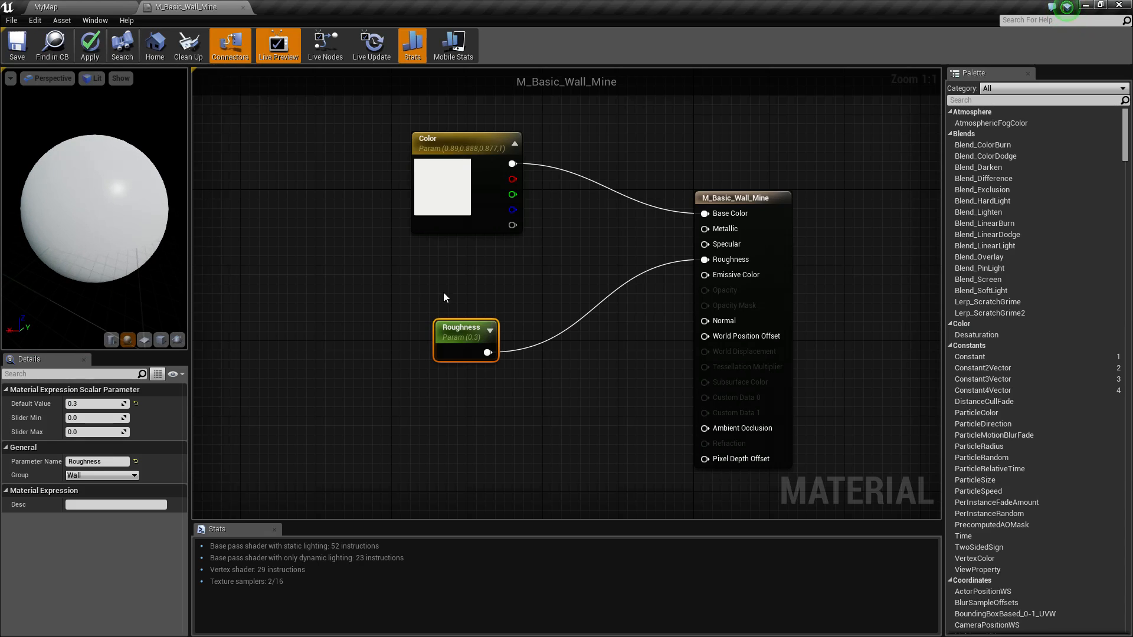
left_click(90, 46)
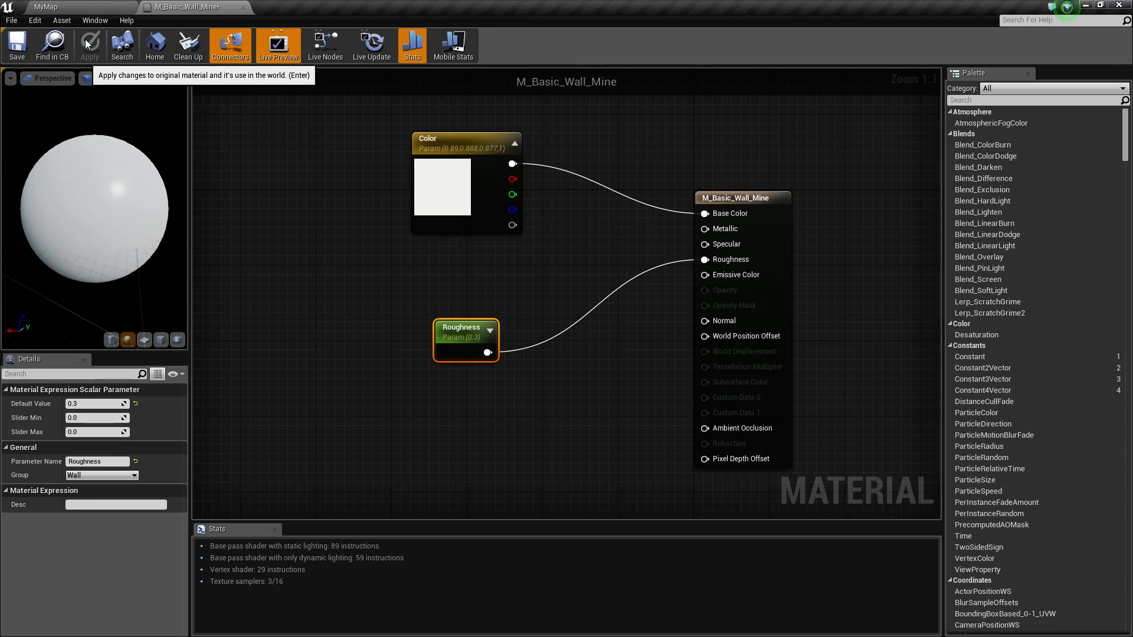
left_click_drag(59, 169, 60, 186)
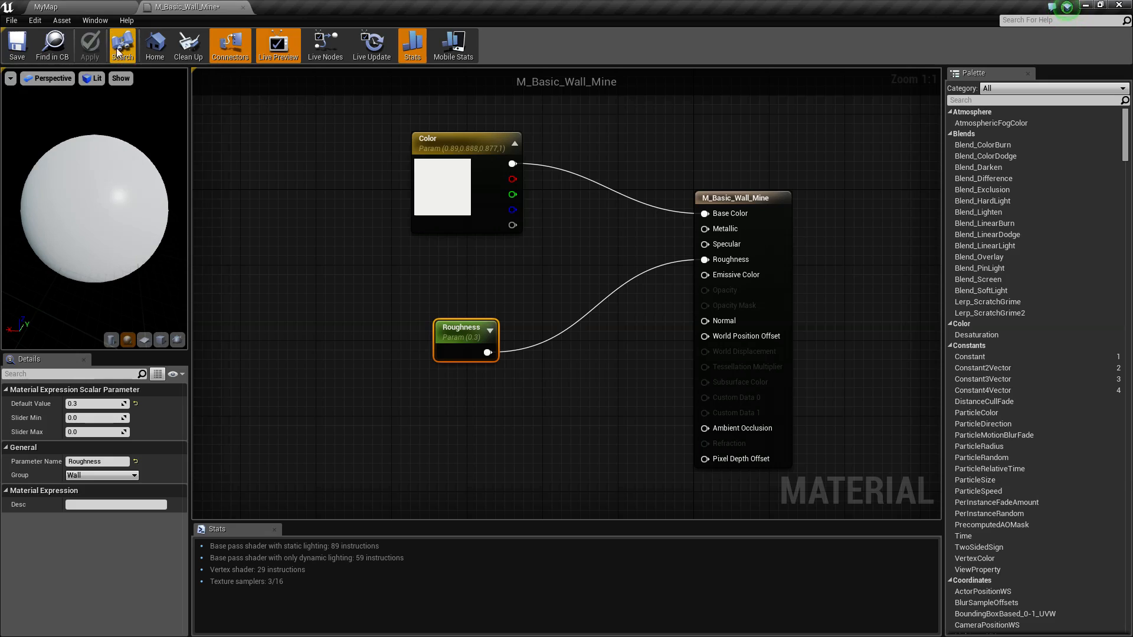
Return to the MyMap level and apply M_Basic_Wall_Mine to the wall left of the doorway.
left_click(91, 5)
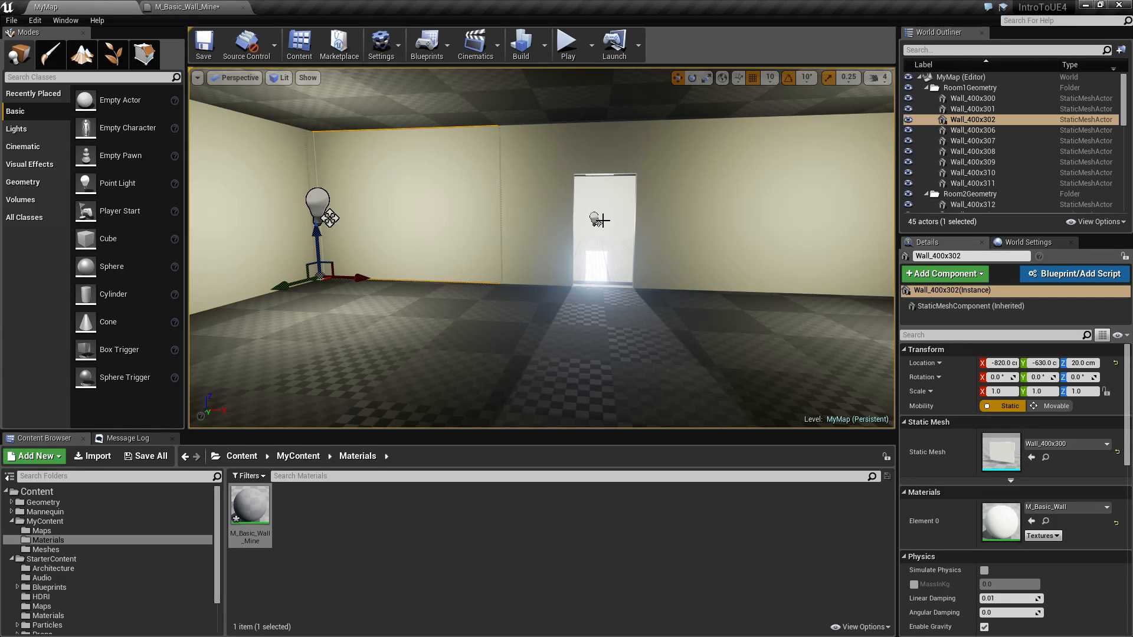
left_click(506, 177)
left_click(451, 216)
left_click_drag(250, 505, 431, 194)
key("Escape")
Select the doorway wall and assign M_Basic_Wall_Mine to its Element 0 material.
key("w")
right_click_drag(501, 336, 481, 322)
key("s")
right_click_drag(563, 274, 554, 292)
key("w")
key("s")
key("d")
left_click(557, 164)
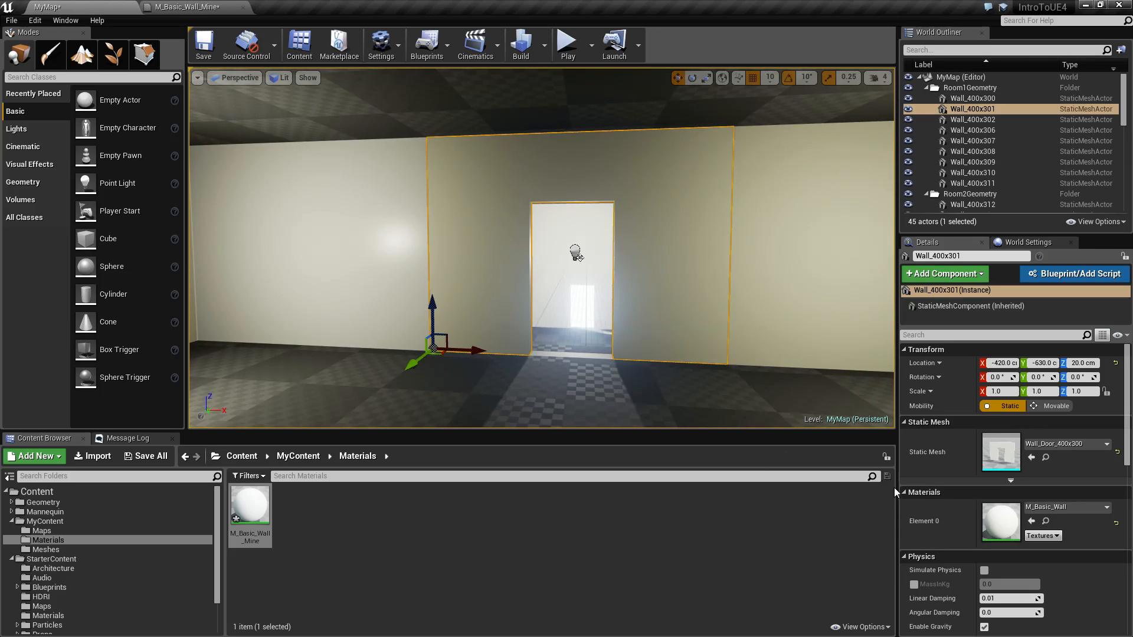
left_click_drag(249, 506, 1006, 524)
key("Escape")
Select the wall right of the doorway and choose M_Basic_Wall_Mine as its Element 0 material.
right_click_drag(708, 384, 782, 383)
left_click(622, 288)
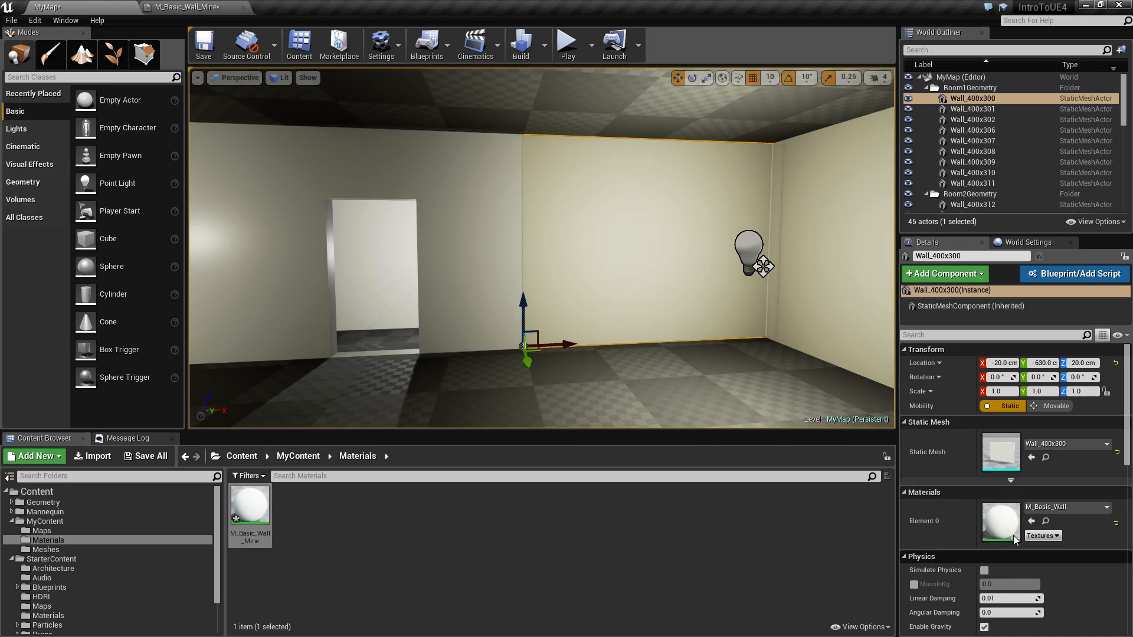
left_click(1086, 508)
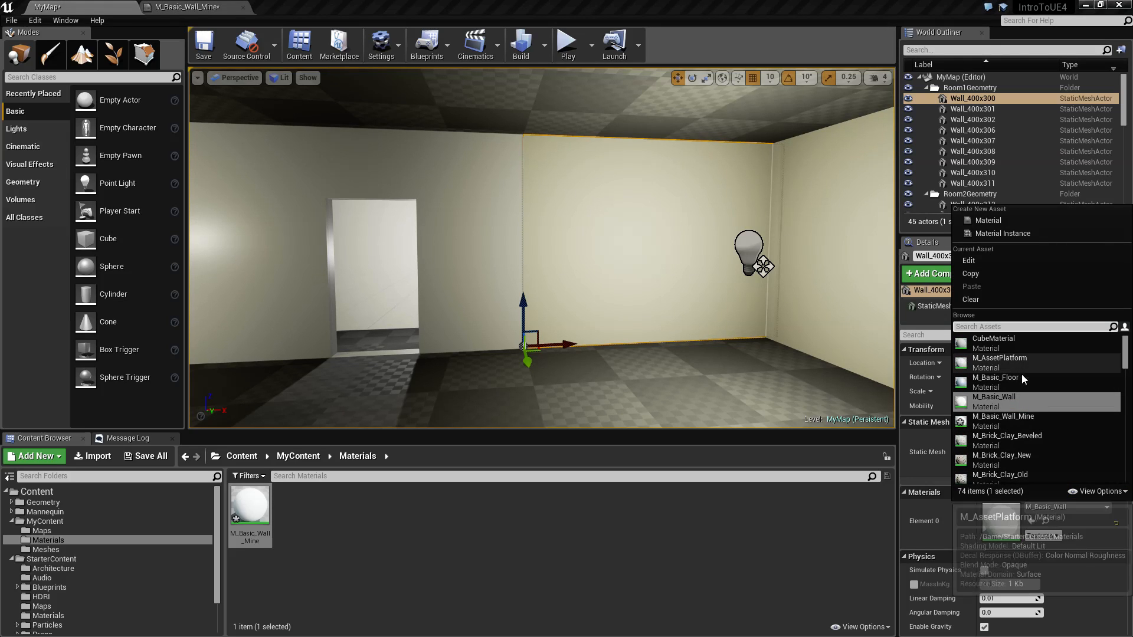
left_click(1005, 420)
Assign M_Basic_Wall_Mine to the adjoining side wall between the room corner and the window wall.
key("s")
right_click_drag(542, 248, 508, 236)
key("w")
right_click_drag(526, 296, 643, 295)
left_click(557, 255)
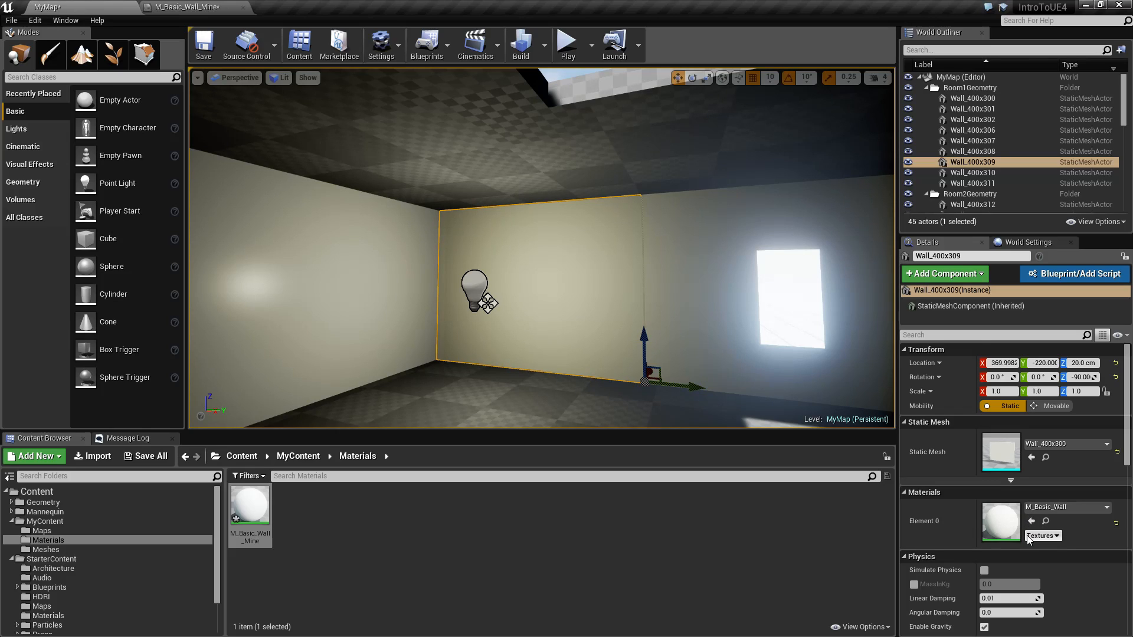
left_click(250, 509)
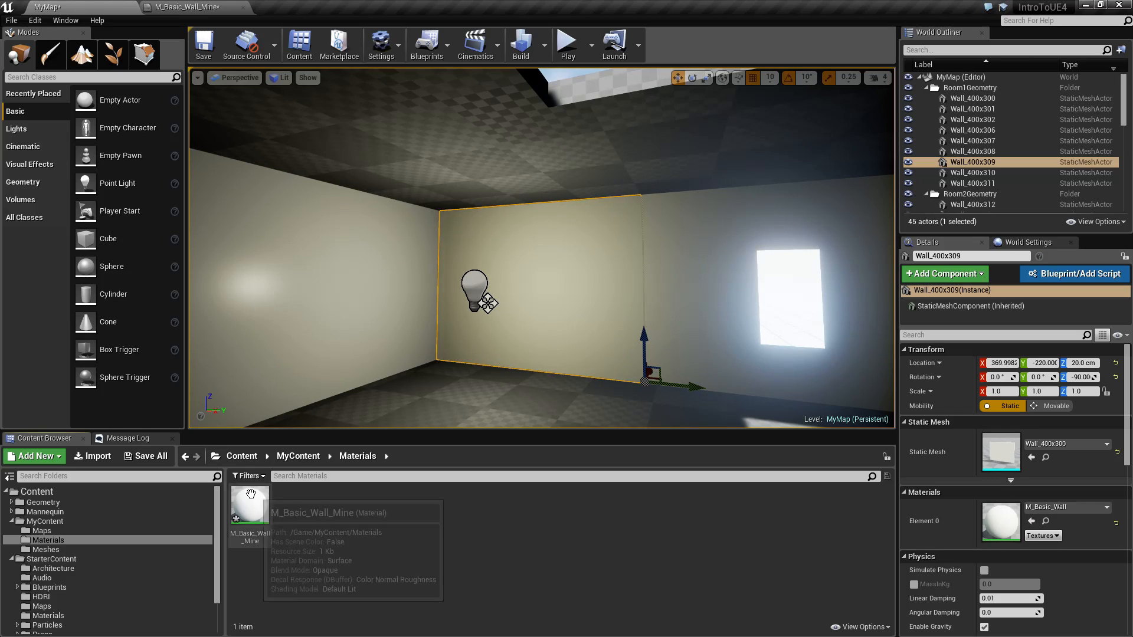
left_click(1032, 521)
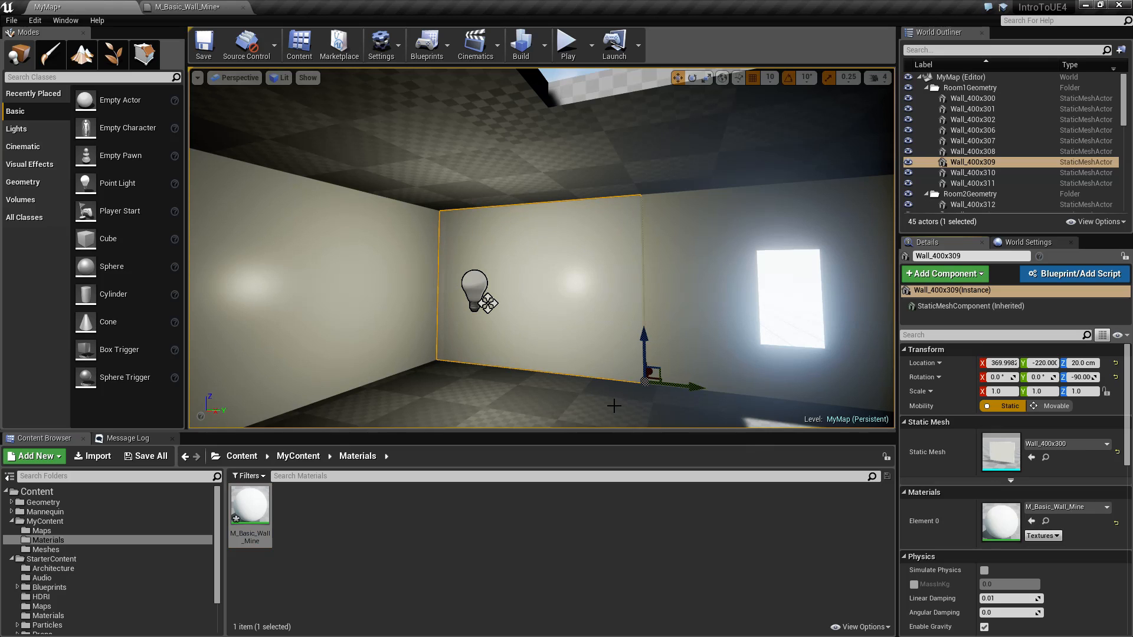
key("Escape")
Select all the remaining Room 1 walls together and assign M_Basic_Wall_Mine to their Element 0 material.
right_click_drag(665, 388, 738, 378)
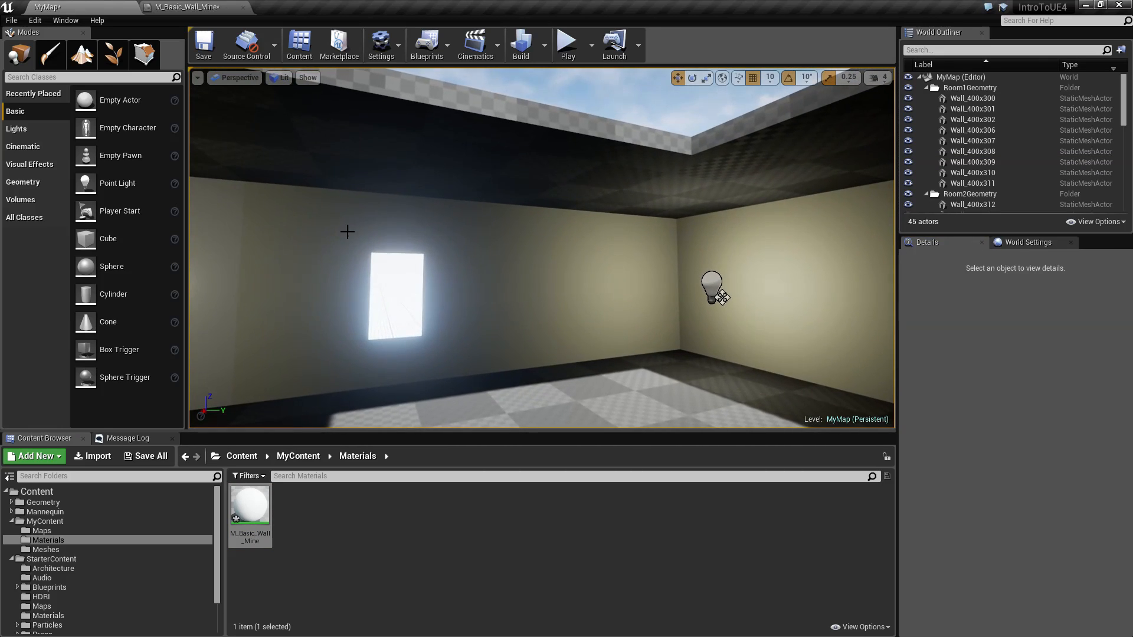
left_click(347, 233)
left_click(605, 264, "ctrl")
right_click_drag(604, 264, 679, 266)
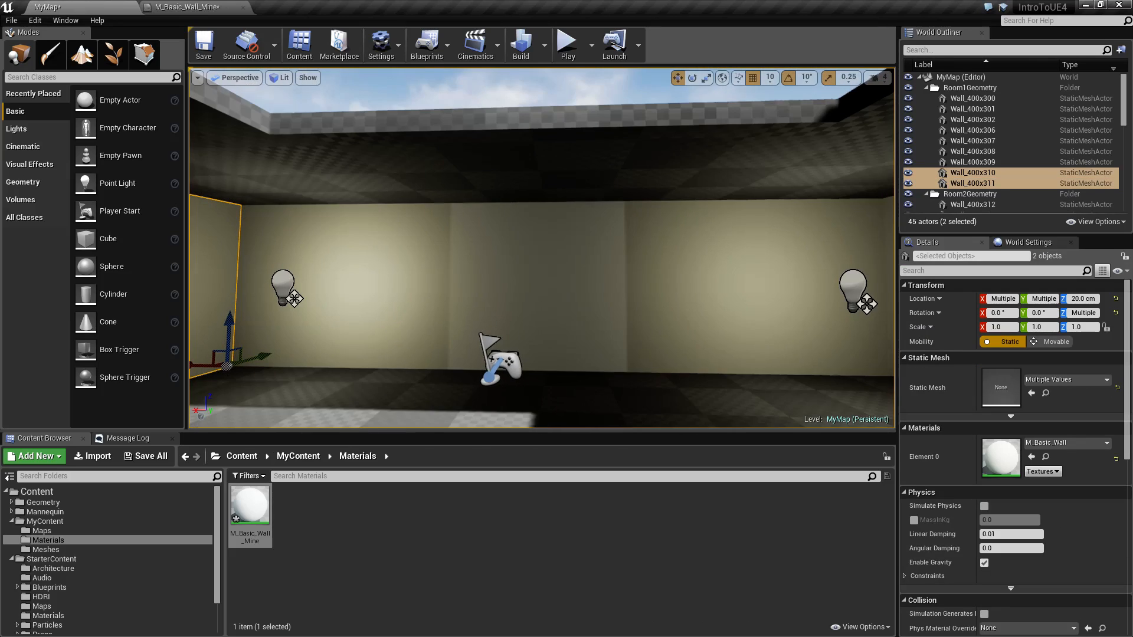
left_click(383, 257, "ctrl")
right_click_drag(563, 272, 714, 272)
left_click(543, 275, "ctrl")
left_click(703, 227, "ctrl")
left_click(803, 244, "ctrl")
left_click(583, 311, "ctrl")
right_click_drag(562, 298, 732, 298)
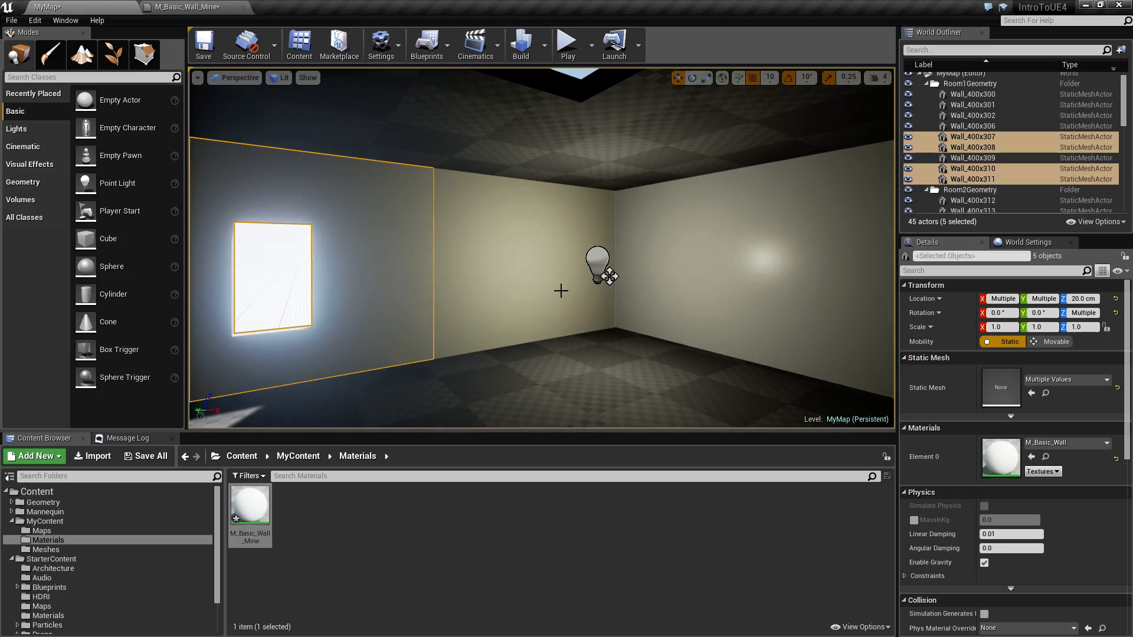
left_click(503, 241, "ctrl")
left_click(1032, 459)
key("Escape")
Assign M_Basic_Wall_Mine to the three lower wall panels behind the staircase in the second room.
right_click_drag(785, 319, 198, 319)
key("d")
right_click_drag(559, 253, 455, 369)
key("w")
key("s")
left_click(639, 256)
left_click(435, 258, "ctrl")
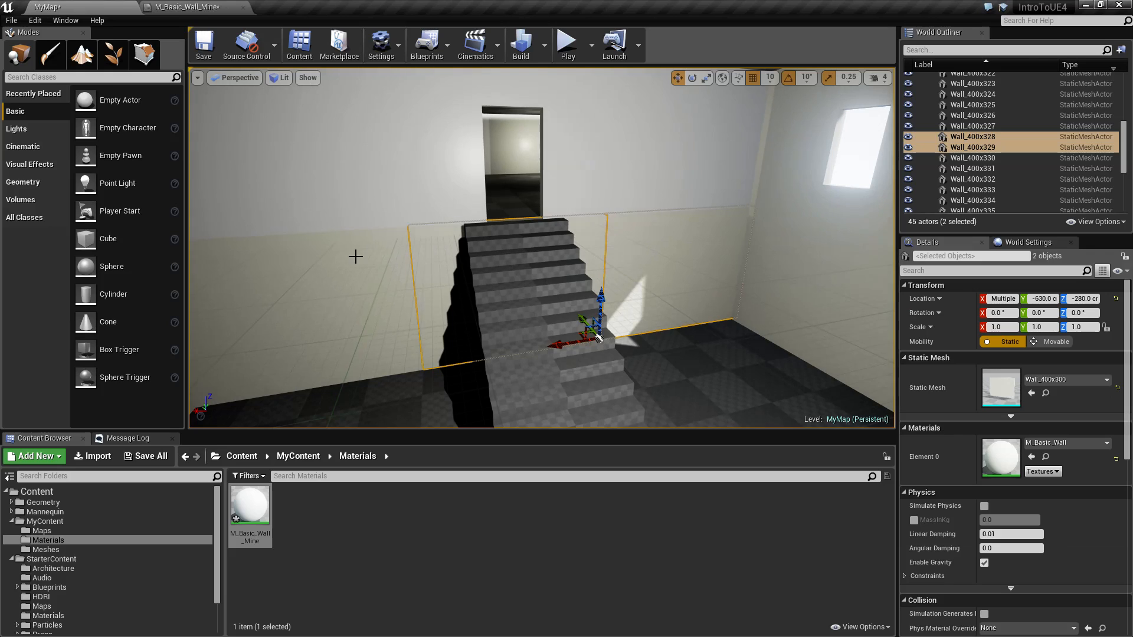
left_click(359, 256, "ctrl")
left_click(1031, 458)
Assign M_Basic_Wall_Mine to the six upper and lower panels of the second room's windowless side wall.
right_click_drag(789, 378, 590, 354)
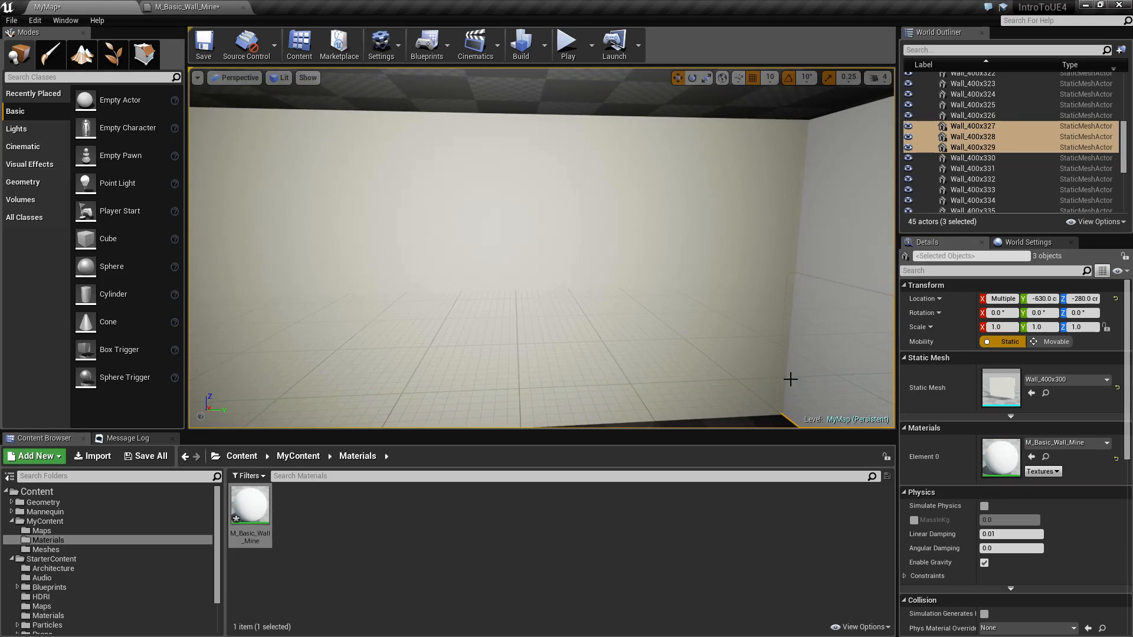
left_click(751, 347)
left_click(715, 225, "ctrl")
left_click(513, 231, "ctrl")
left_click(492, 327, "ctrl")
left_click(245, 346, "ctrl")
left_click(281, 238, "ctrl")
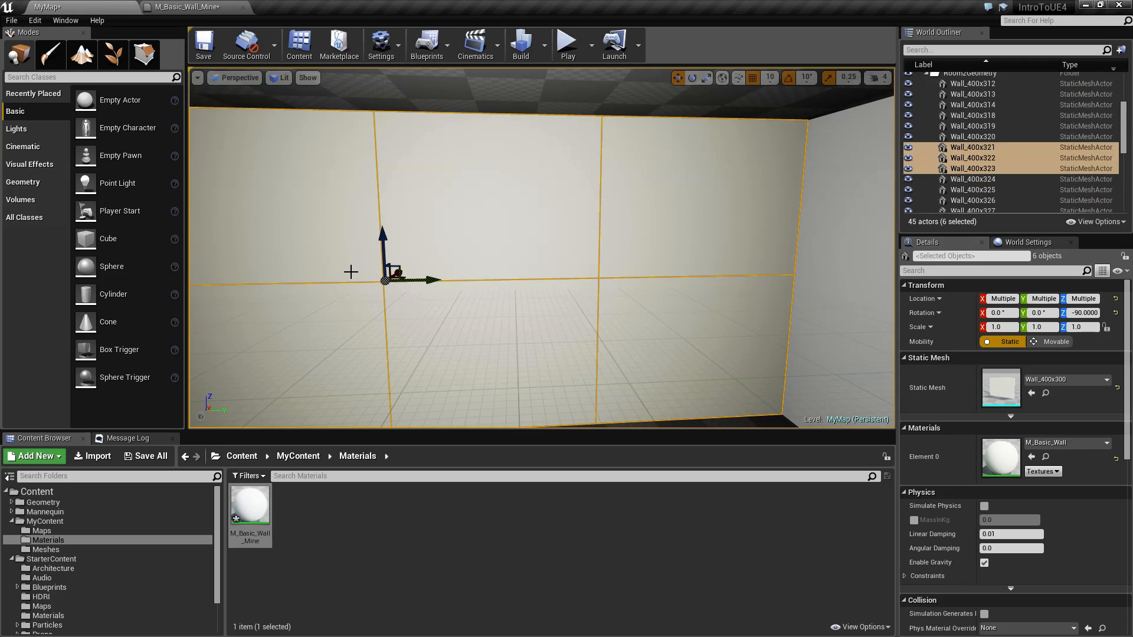
left_click(1031, 457)
Assign M_Basic_Wall_Mine to the six panels of the second room's end wall that contains the exterior doorway.
right_click_drag(506, 358, 716, 374)
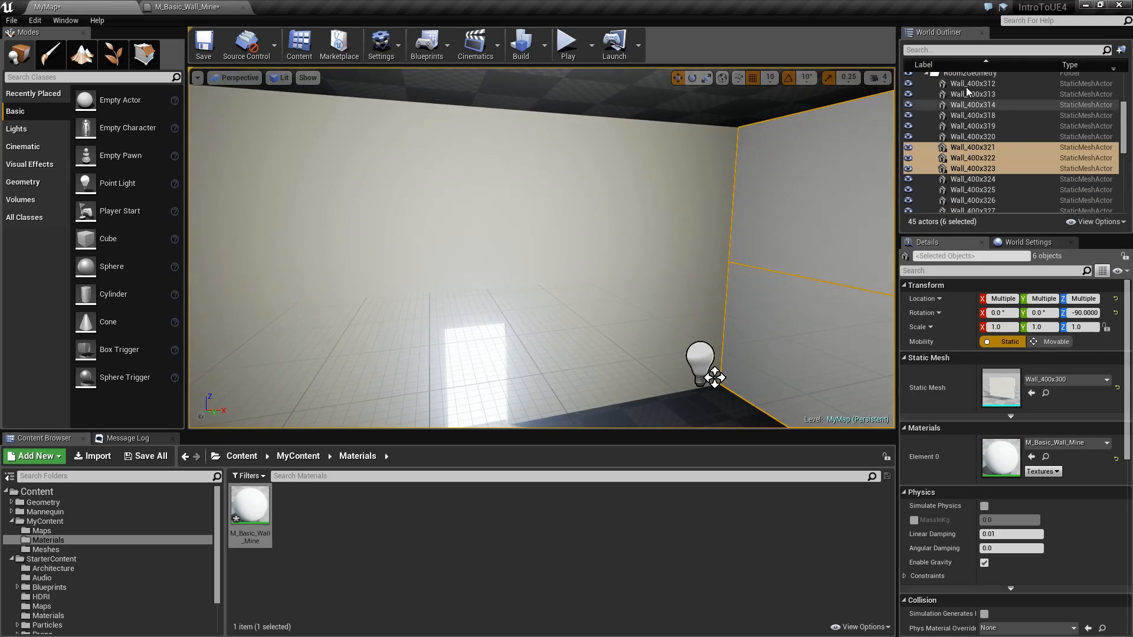
left_click(647, 362)
left_click(530, 347, "ctrl")
left_click(377, 354, "ctrl")
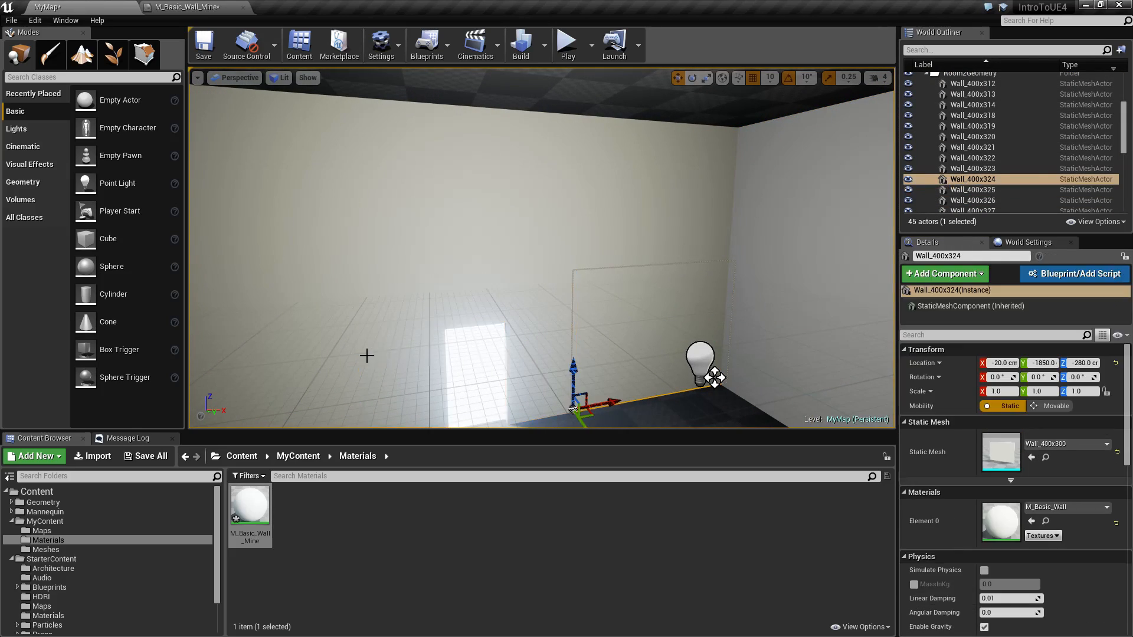
left_click(334, 349, "ctrl")
left_click(434, 319, "ctrl")
left_click(328, 229, "ctrl")
left_click(470, 190, "ctrl")
left_click(686, 169, "ctrl")
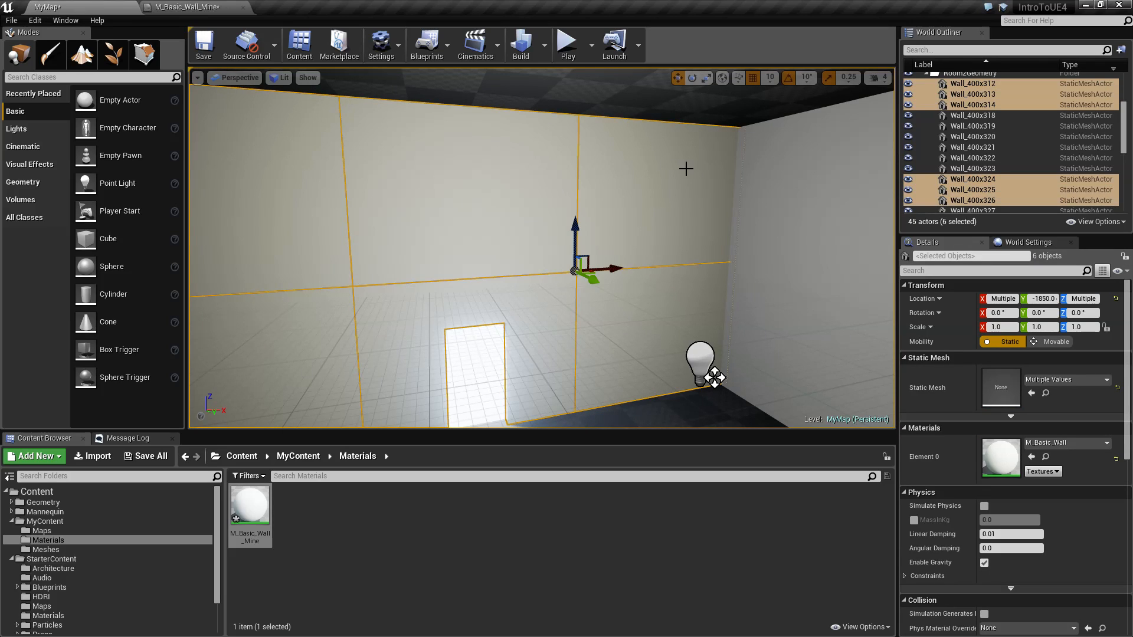
left_click(1031, 457)
Assign M_Basic_Wall_Mine to the six upper and lower panels of the second room's wall with three windows, leaving nothing selected.
right_click_drag(526, 342, 419, 334)
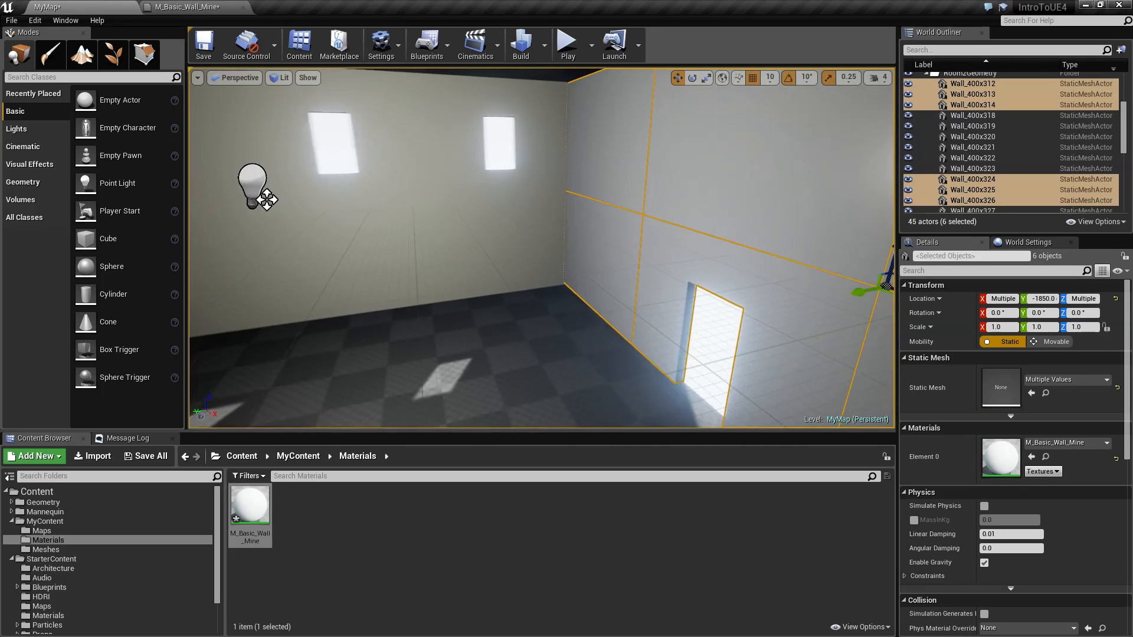
left_click(511, 255)
right_click_drag(511, 254, 412, 254)
left_click(572, 238, "ctrl")
left_click(467, 228, "ctrl")
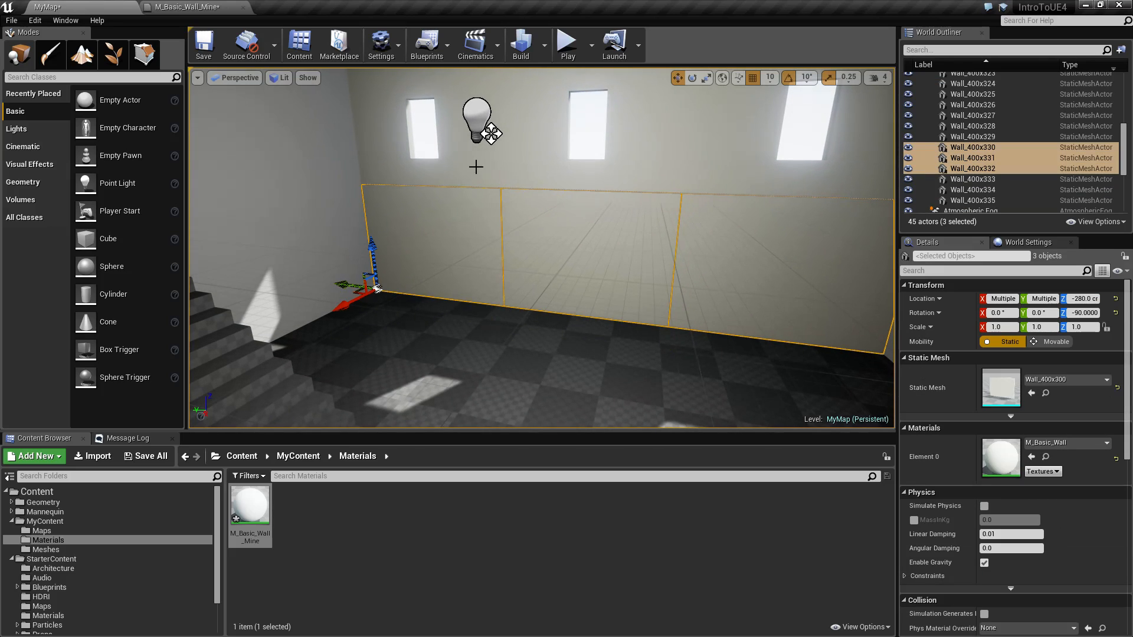
left_click(442, 86, "ctrl")
left_click(567, 142, "ctrl")
left_click(743, 126, "ctrl")
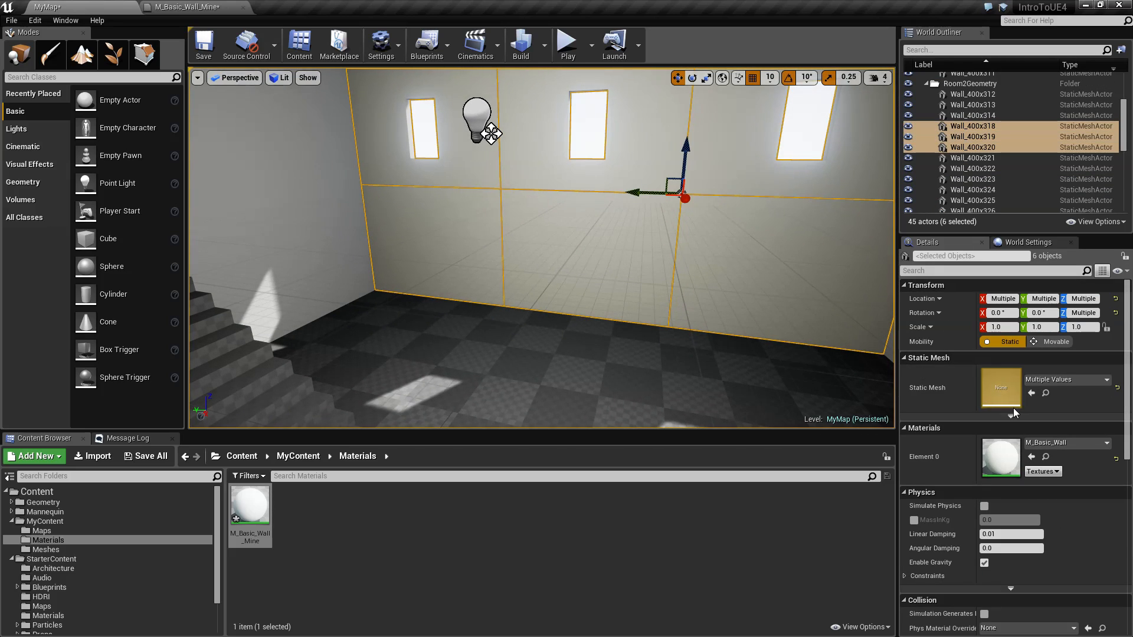
left_click(1031, 457)
key("Escape")
Examine how the new wall material reflects light around the second room.
right_click_drag(742, 348, 697, 300)
key("w")
key("a")
key("d")
key("w")
key("s")
key("w")
Set the default value of M_Basic_Wall_Mine's Roughness parameter to 0.4 and apply the change to the material.
left_click(259, 510)
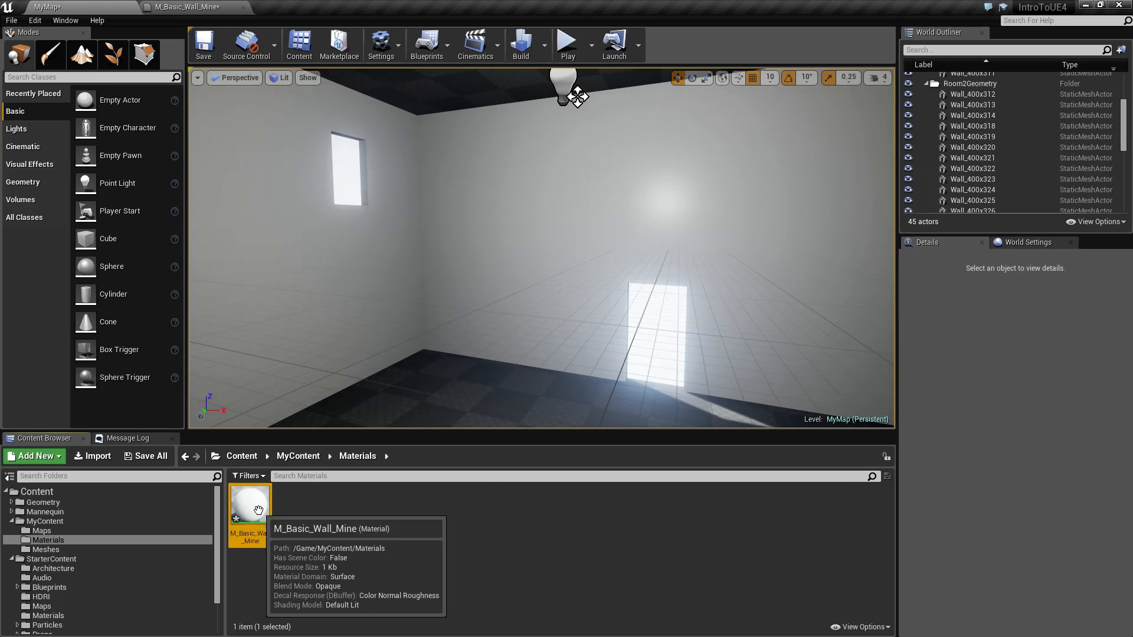
double_click(259, 510)
left_click(99, 405)
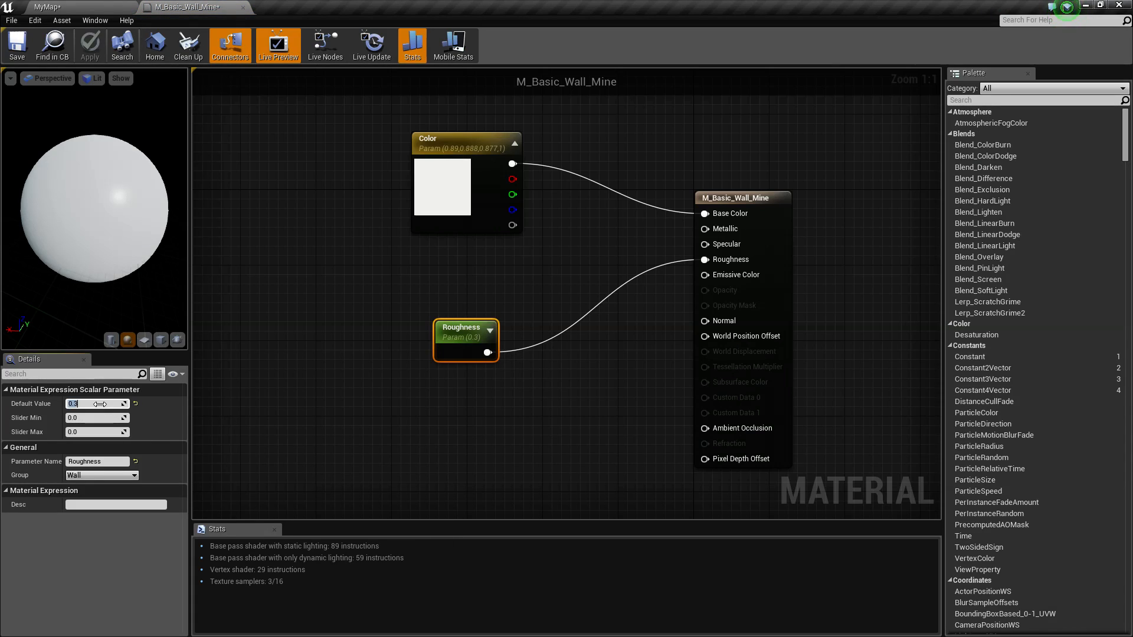
type("0.4")
key("Return")
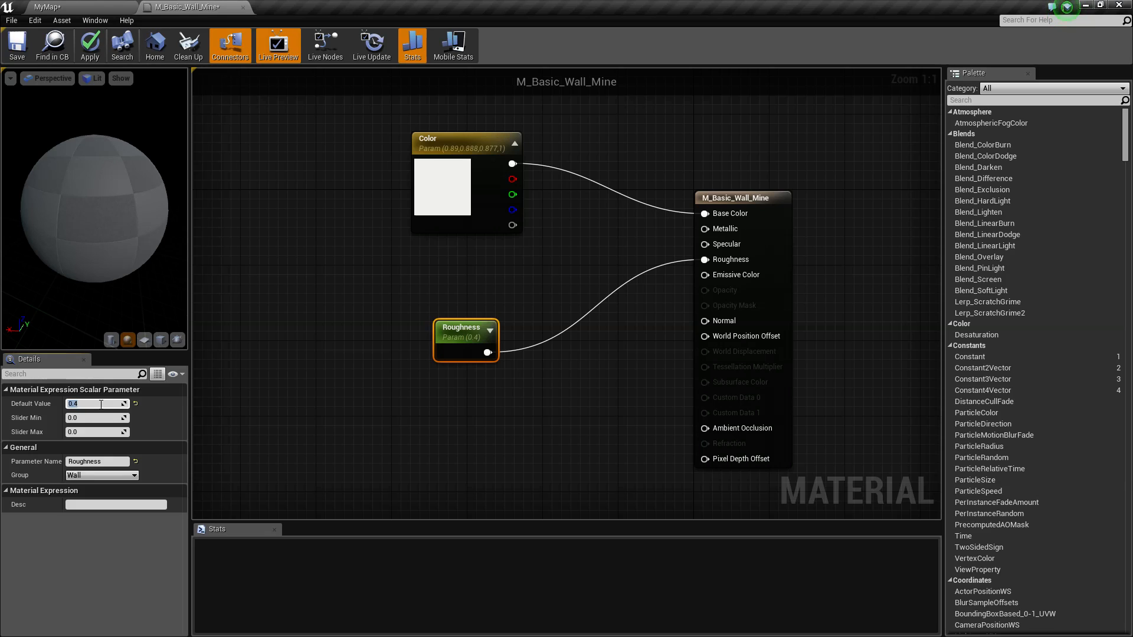
left_click(89, 44)
Inspect the updated wall material in the level, going through both rooms to the point light in Room 1.
left_click(70, 7)
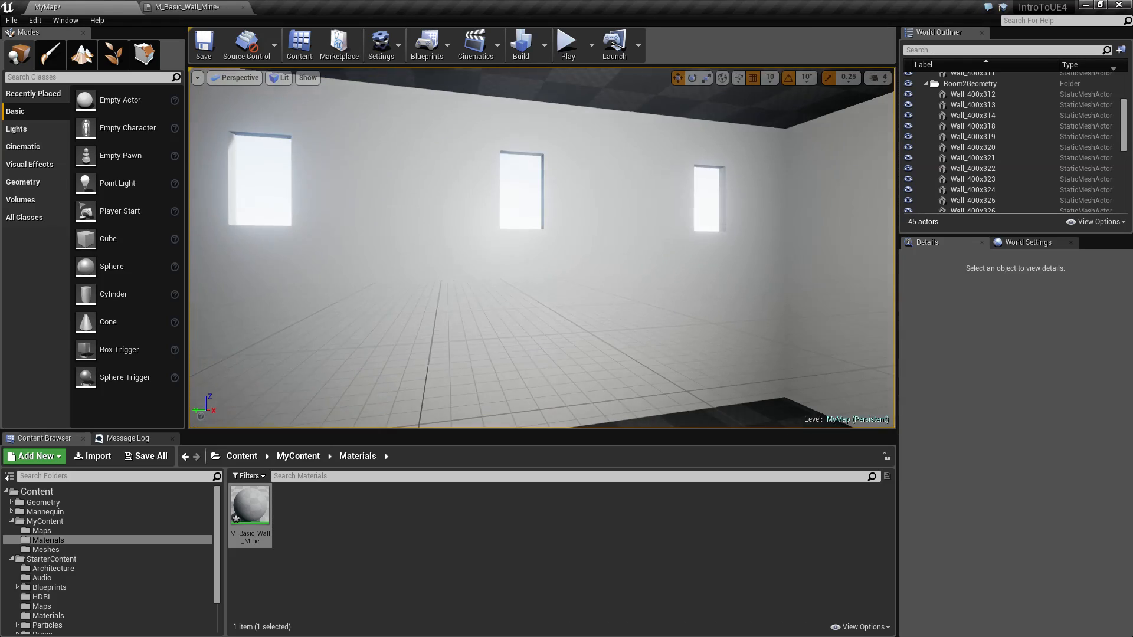
right_click_drag(541, 248, 844, 239)
key("w")
right_click_drag(490, 271, 355, 274)
key("w")
right_click_drag(680, 163, 1074, 170)
key("w")
key("w")
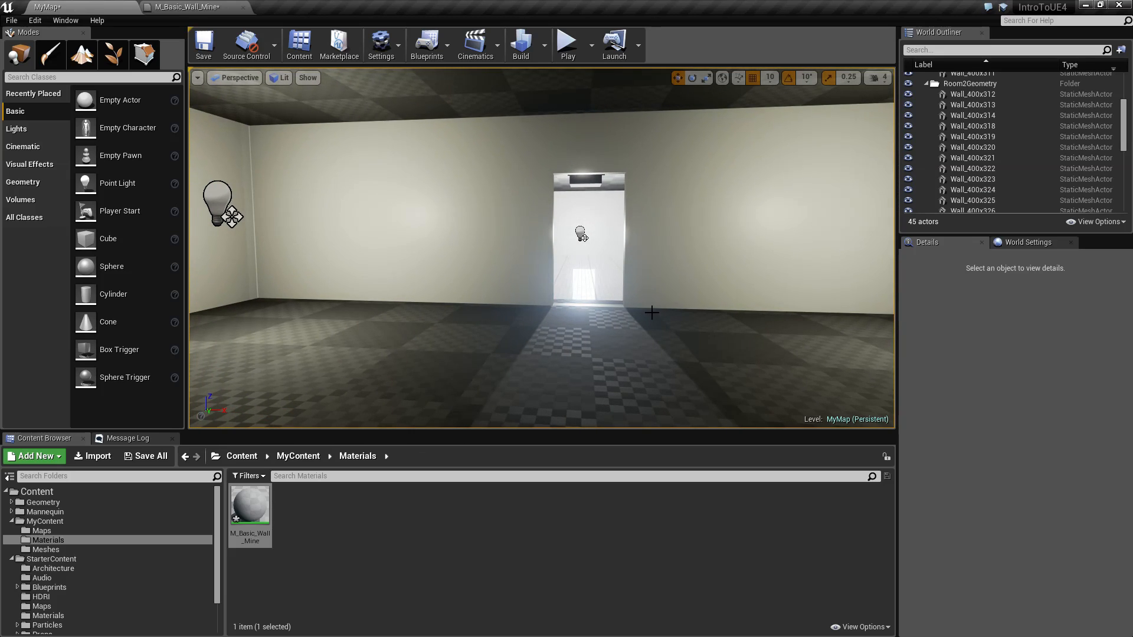
right_click_drag(633, 316, 519, 300)
left_click(399, 211)
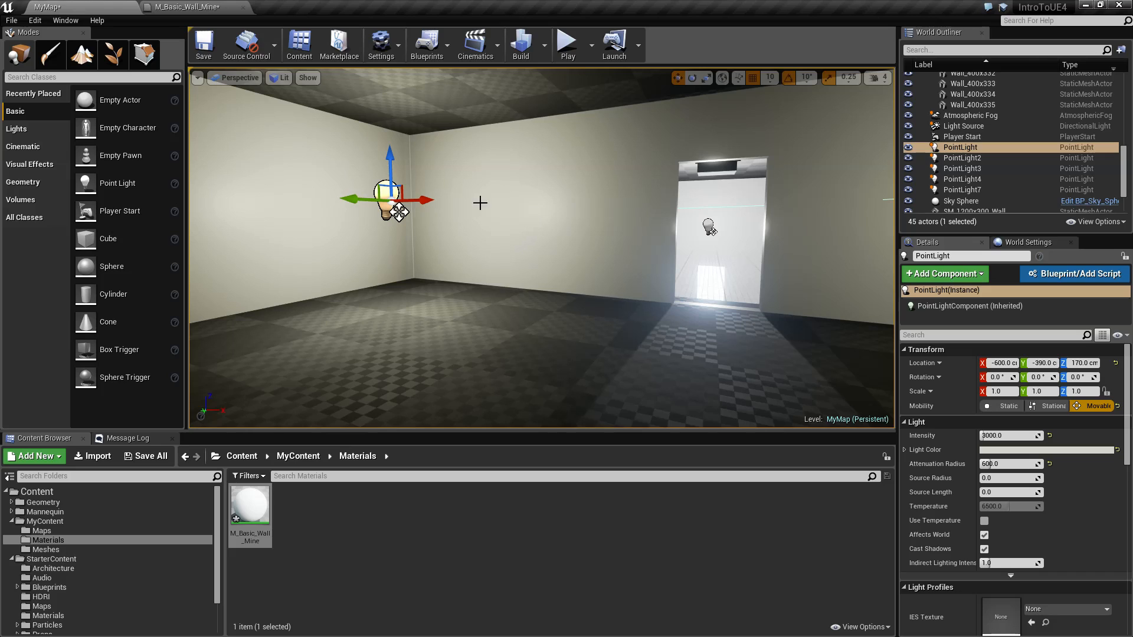
Examine M_Basic_Wall_Mine's graph, checking how the Color and Roughness parameters feed the main material node.
left_click(183, 7)
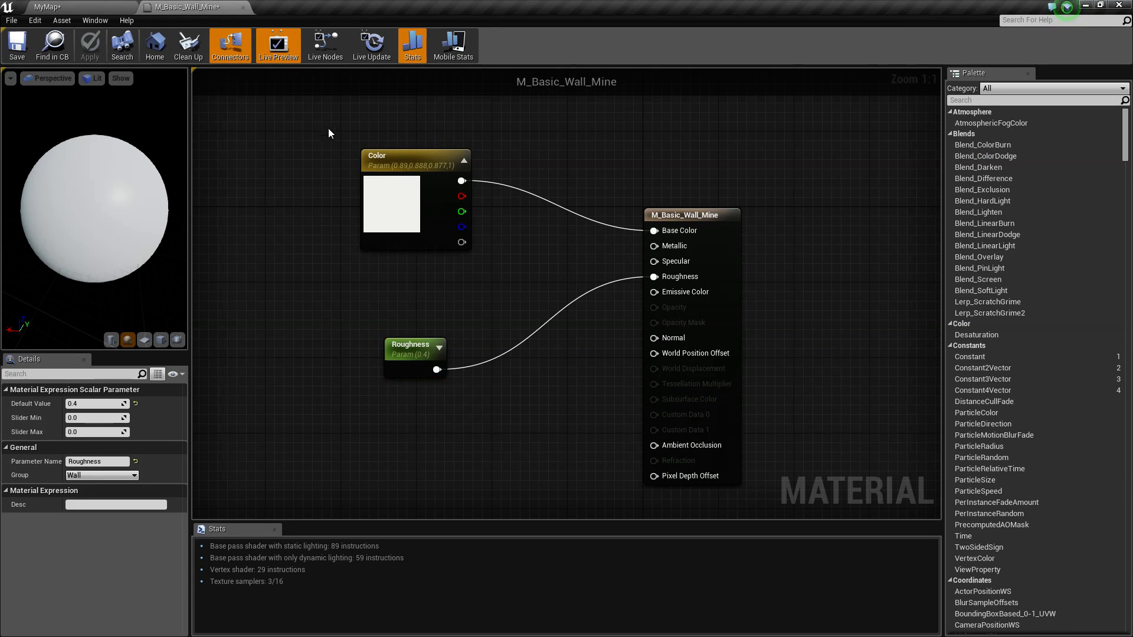
left_click(402, 183)
left_click_drag(329, 285, 487, 400)
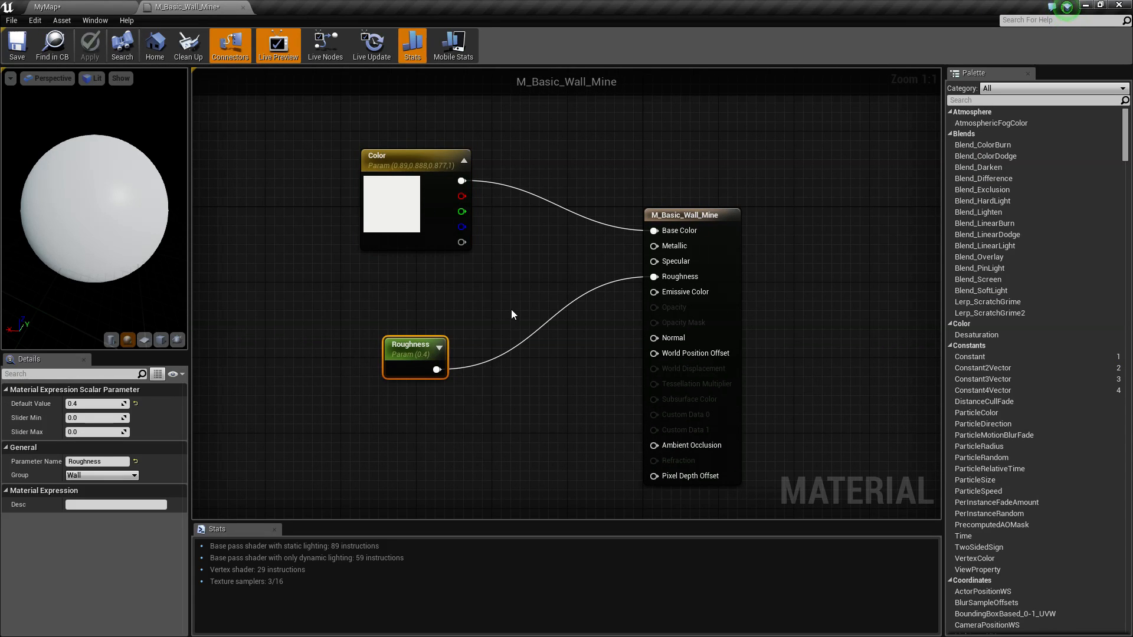
right_click_drag(511, 312, 521, 286)
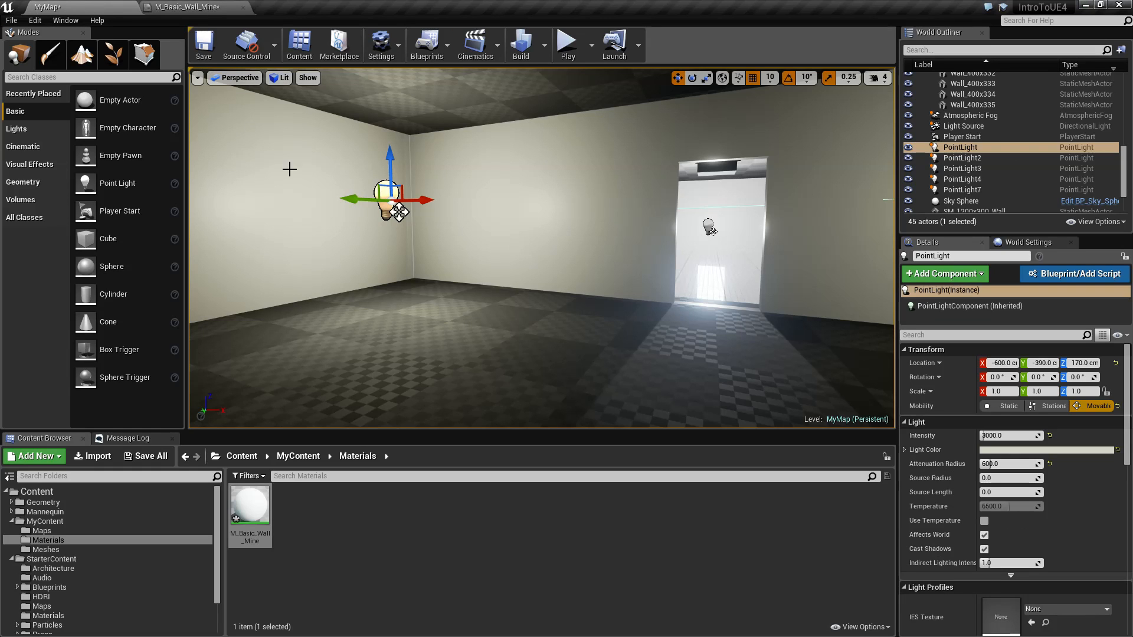
right_click_drag(801, 225, 801, 225)
mouse_move(512, 288)
right_mouse_down()
mouse_move(443, 288)
mouse_move(512, 288)
right_mouse_up()
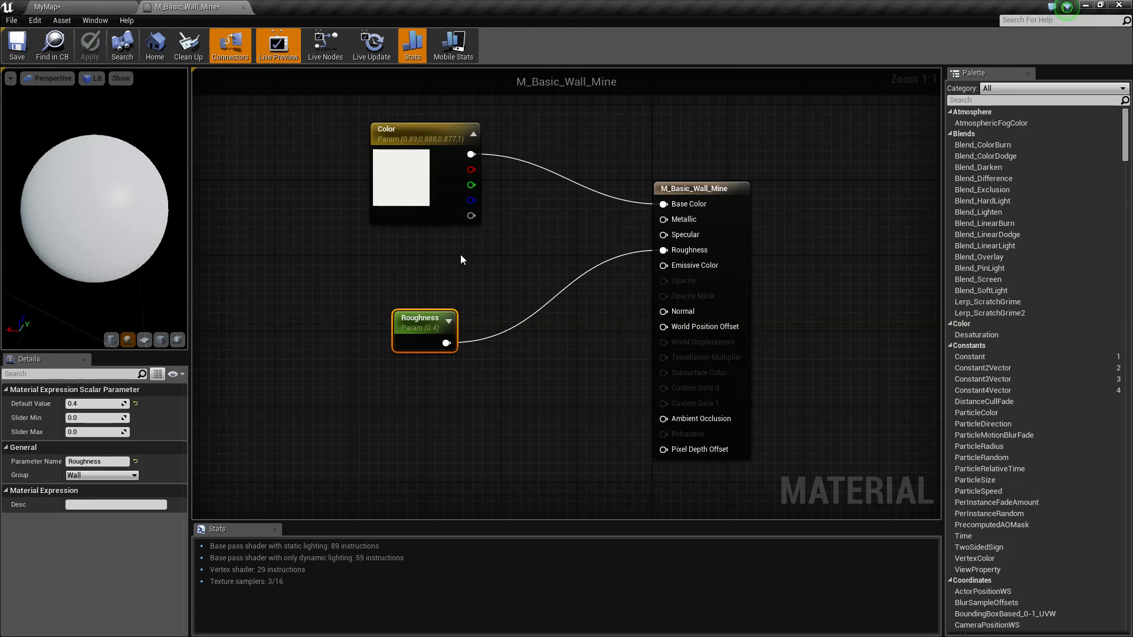
right_click_drag(462, 259, 478, 280)
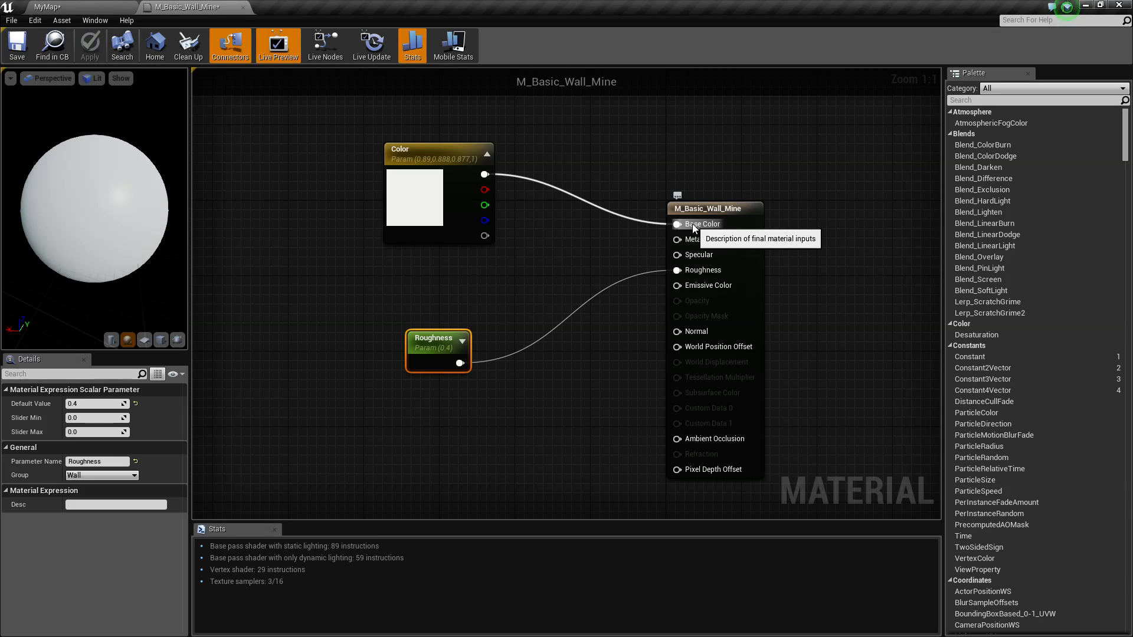
left_click_drag(627, 170, 710, 314)
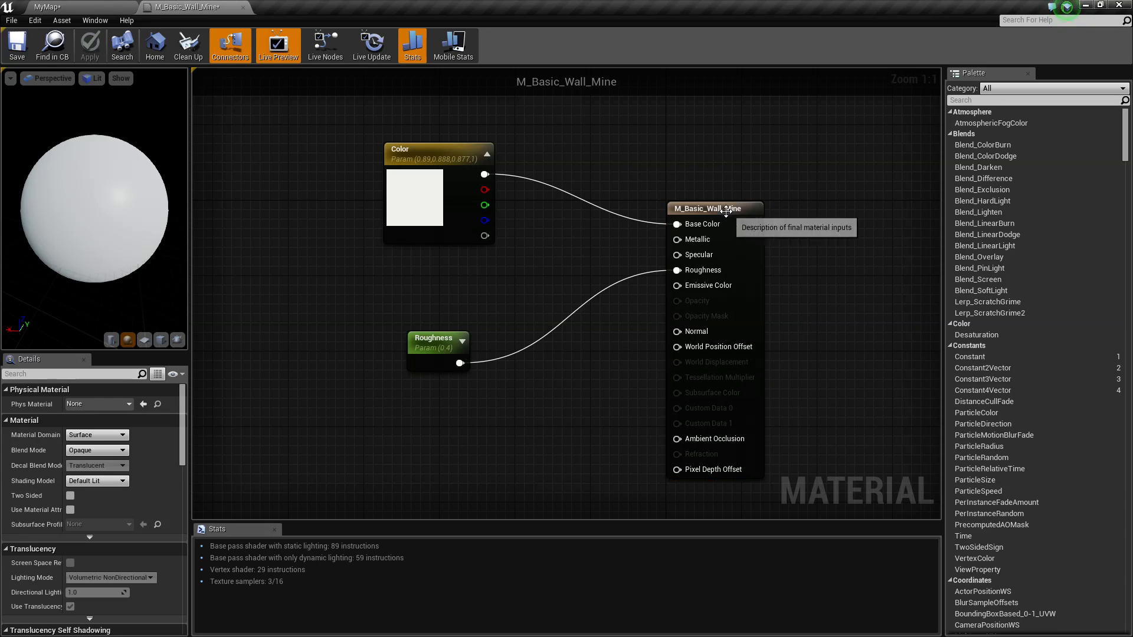
Return to the MyMap level and select the Room 1 floor mesh in front of the doorway.
left_click(48, 7)
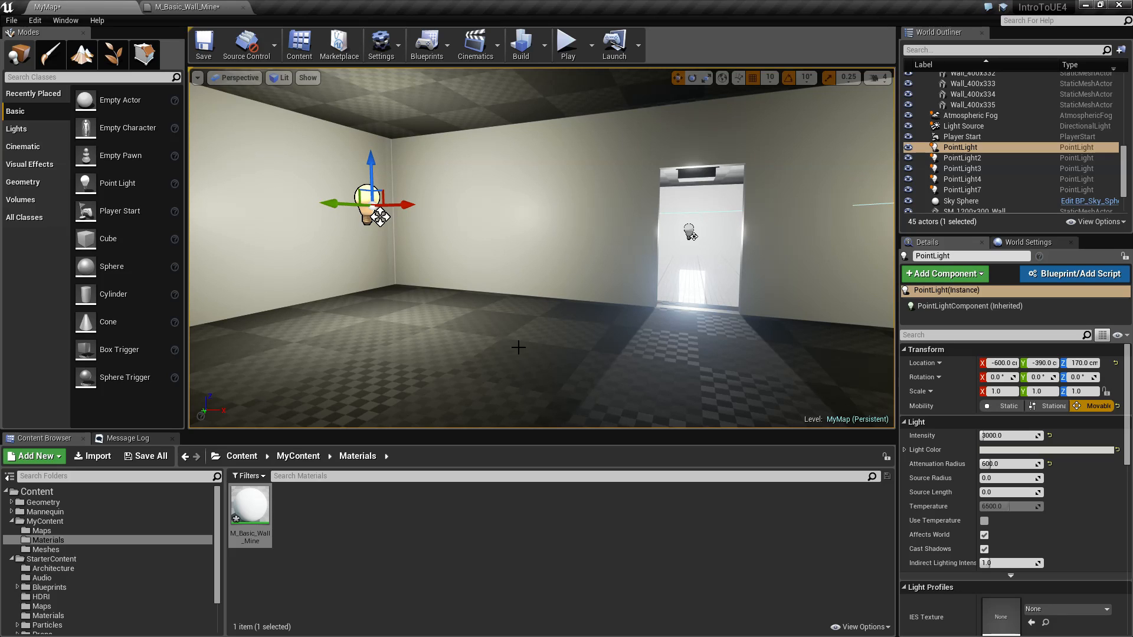
right_click_drag(479, 312, 510, 313)
right_click_drag(389, 354, 402, 403)
key("d")
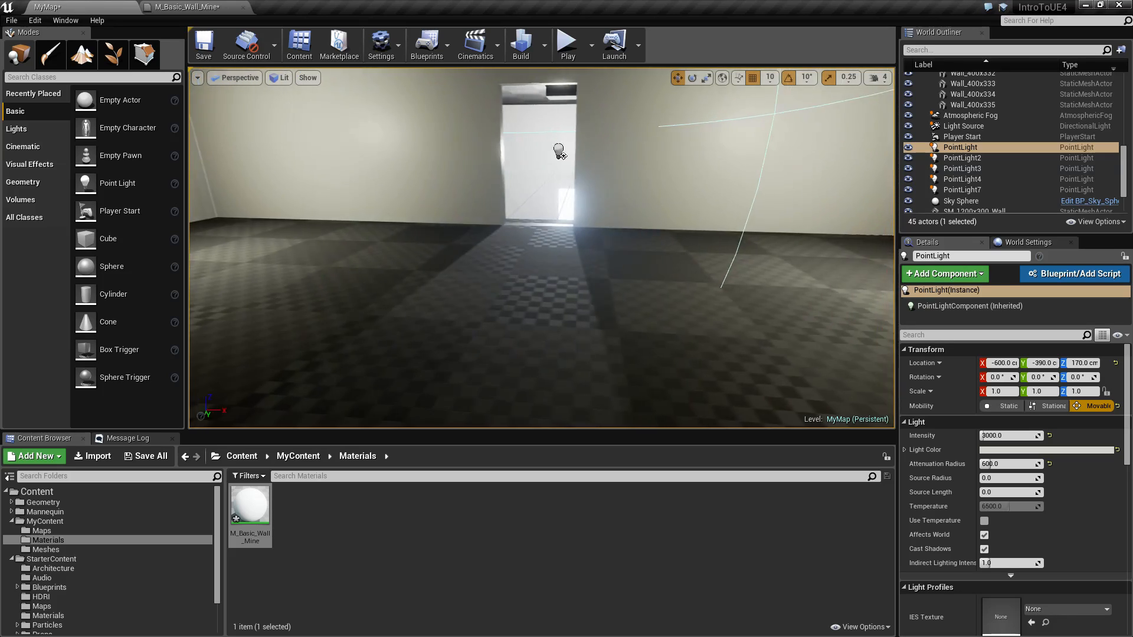
left_click(389, 354)
key("a")
right_click_drag(389, 354, 384, 351)
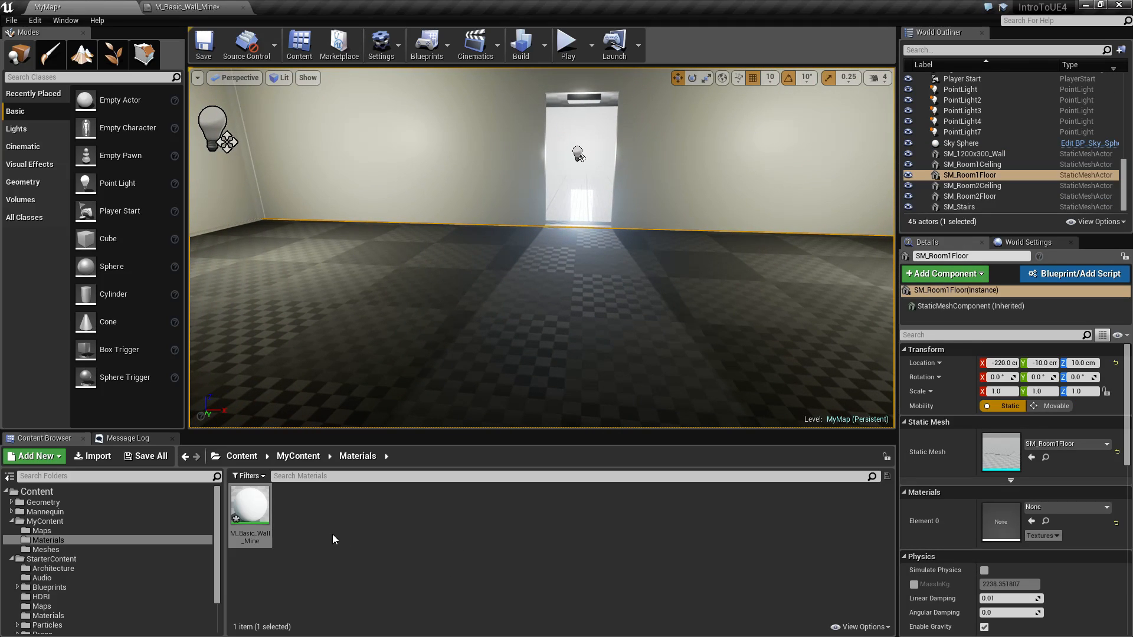
Create a new material named M_Floor in the MyContent Materials folder.
right_click(325, 512)
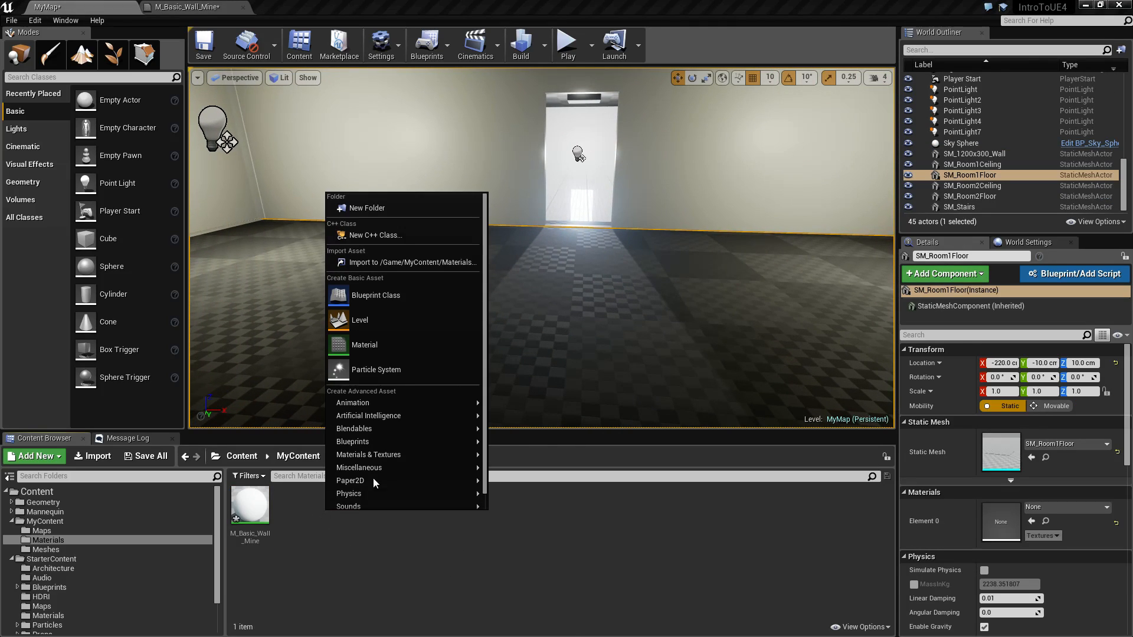
left_click(381, 350)
type("M_Floor")
key("Return")
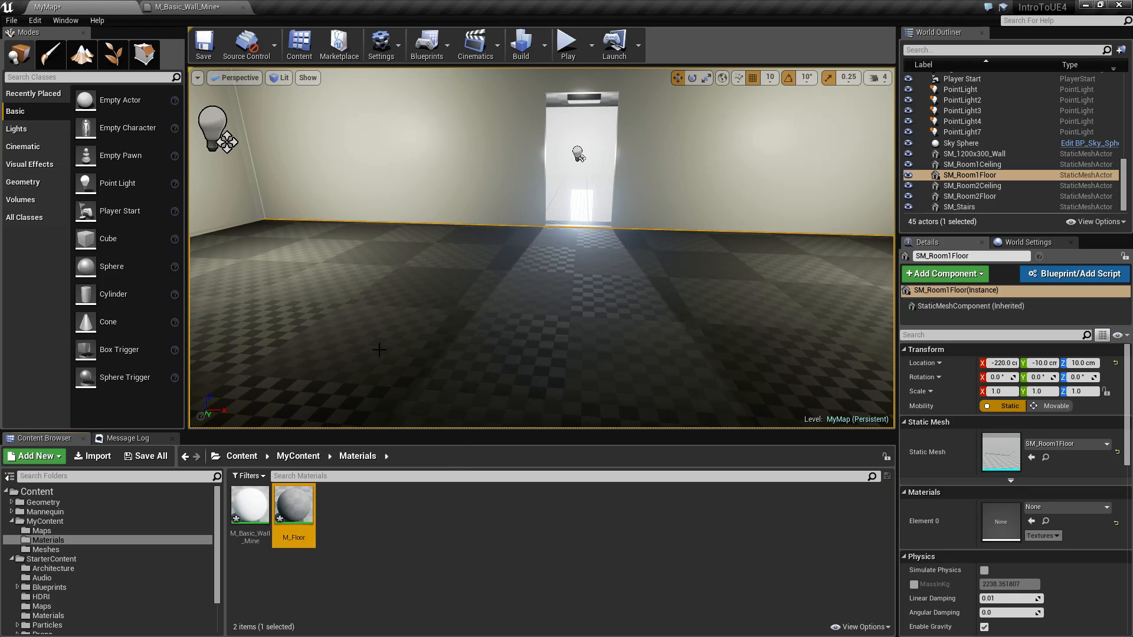
Open M_Floor for editing, adjust the preview sphere's lighting, and reposition the main material node slightly in the graph.
double_click(293, 507)
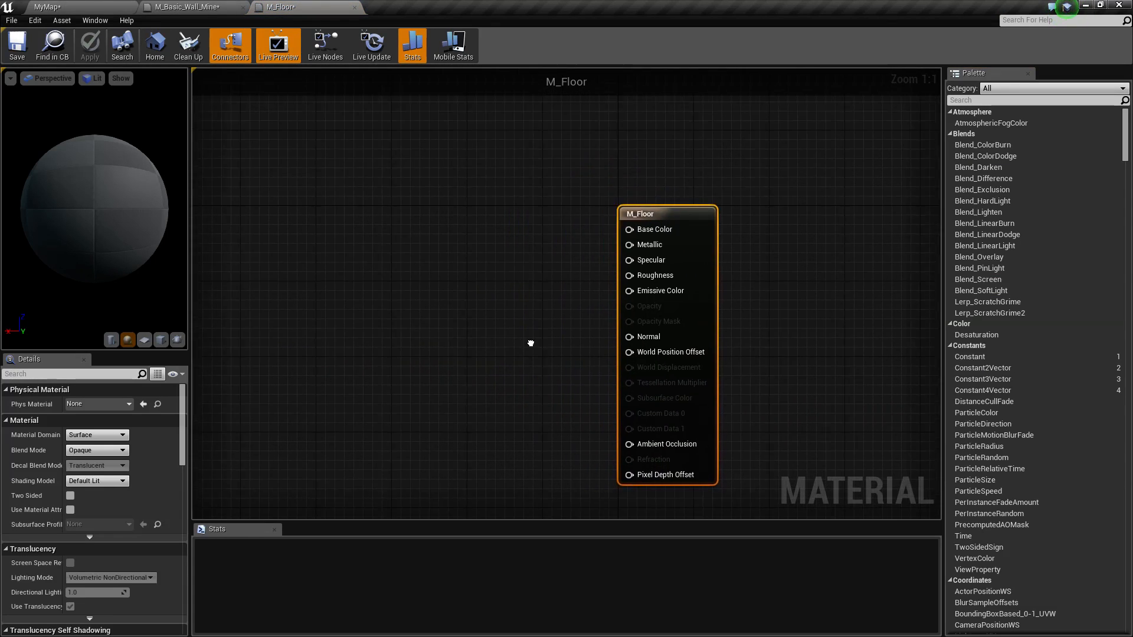
right_click_drag(530, 343, 560, 329)
mouse_move(79, 180)
left_mouse_down()
mouse_move(127, 215)
mouse_move(69, 172)
left_mouse_up()
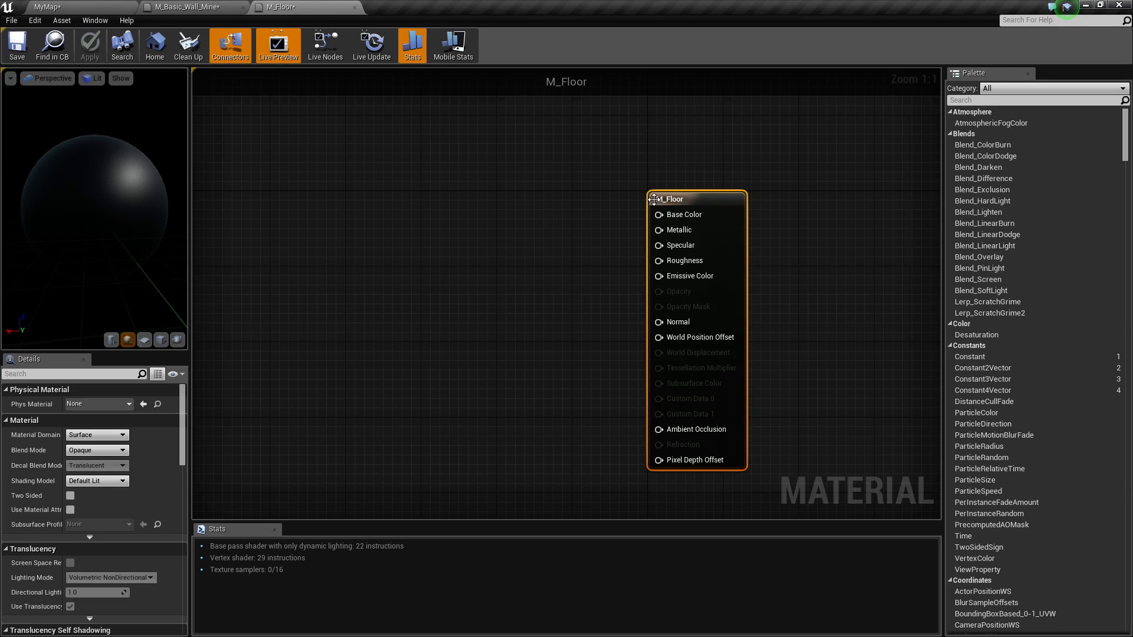
left_click_drag(673, 198, 654, 189)
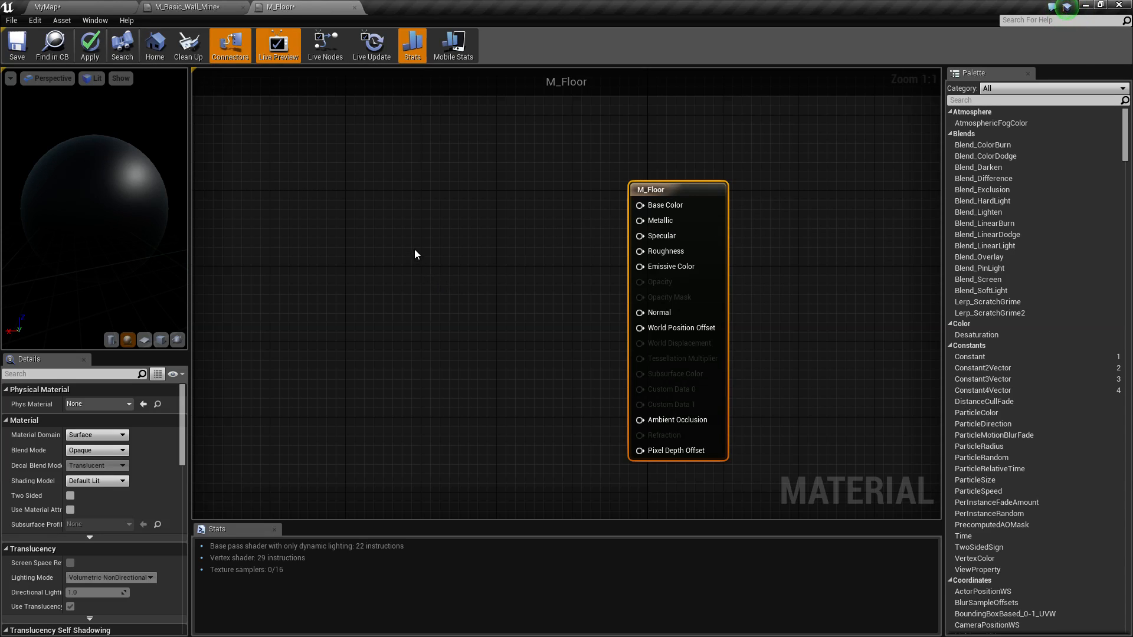
Look through the StarterContent Textures folder from the level editor for textures suited to the floor.
left_click(78, 5)
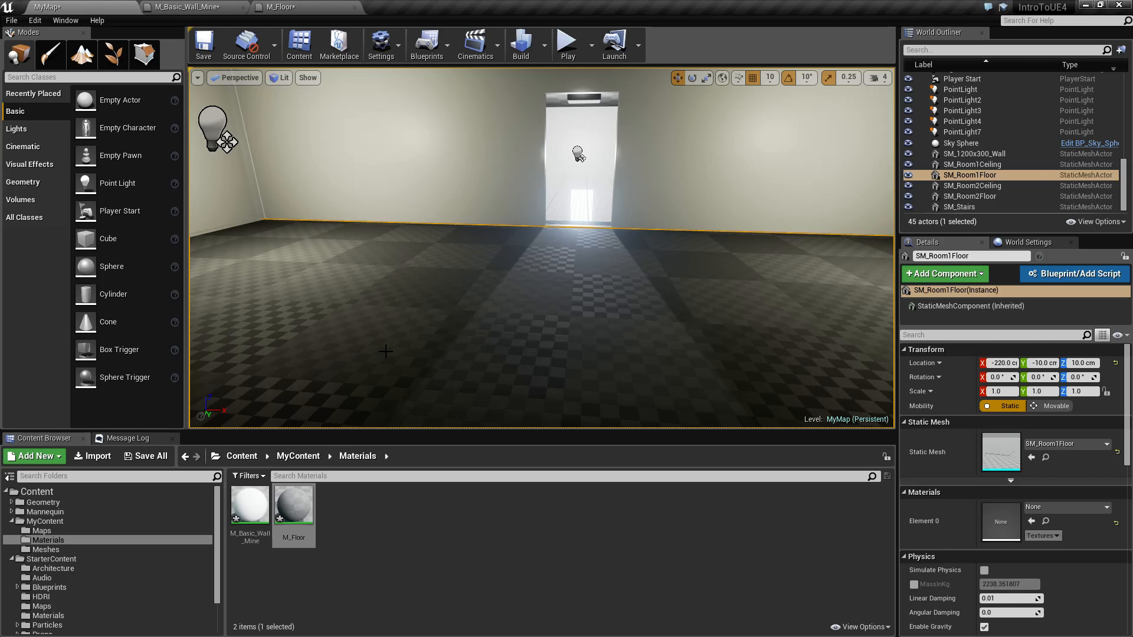
scroll(67, 529, "down", 1)
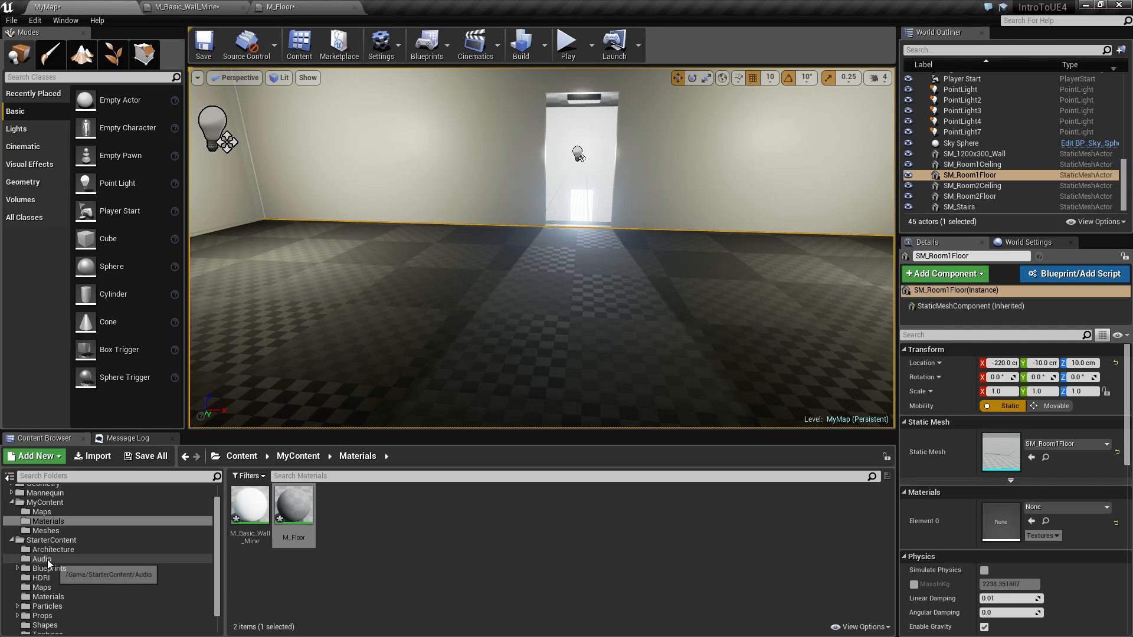
scroll(48, 576, "down", 1)
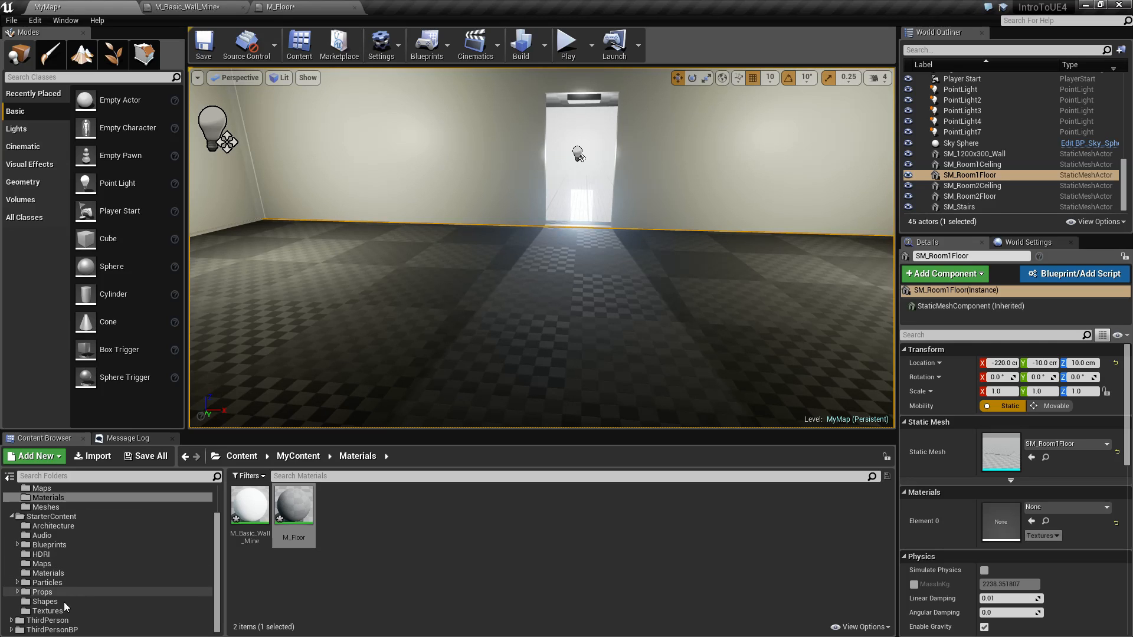
left_click(53, 613)
scroll(518, 513, "down", 2)
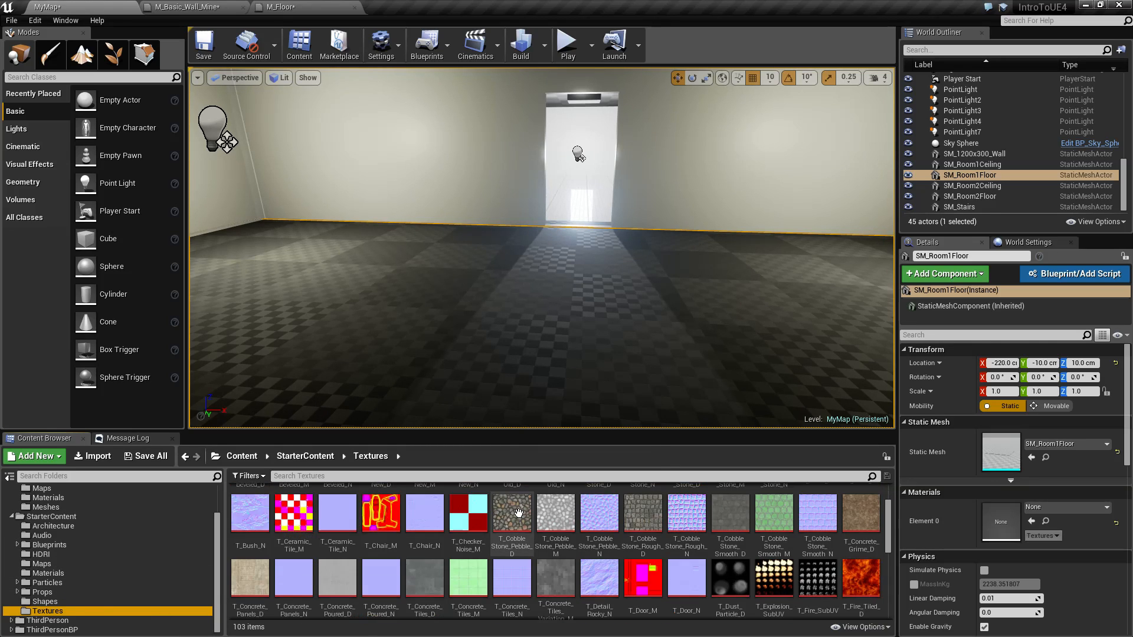
scroll(519, 532, "down", 3)
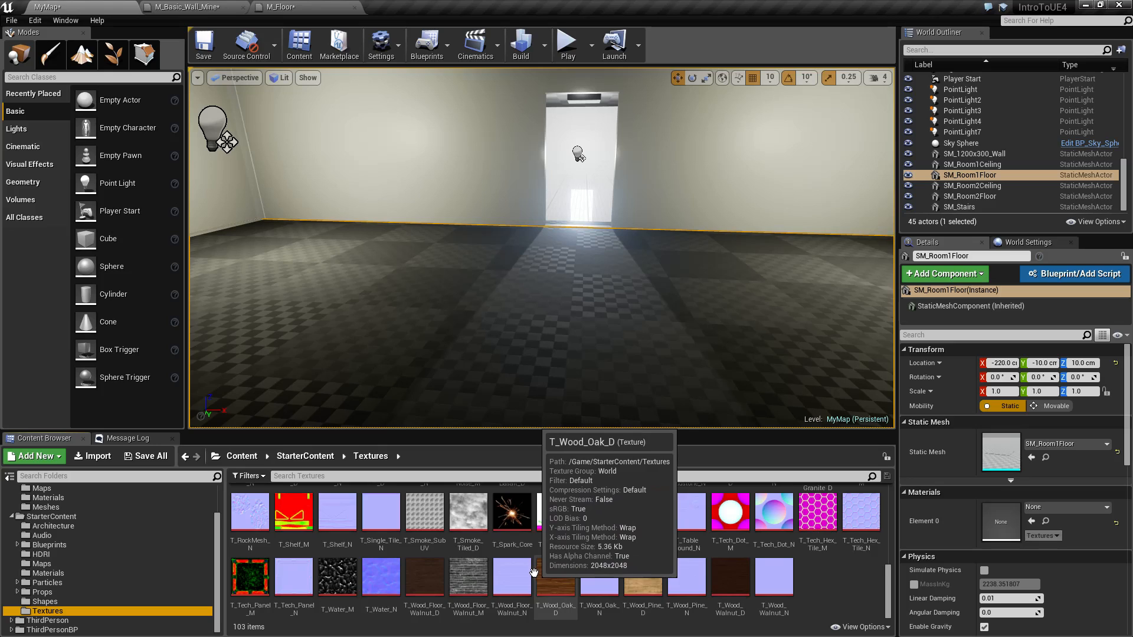
scroll(534, 573, "up", 2)
scroll(534, 572, "up", 3)
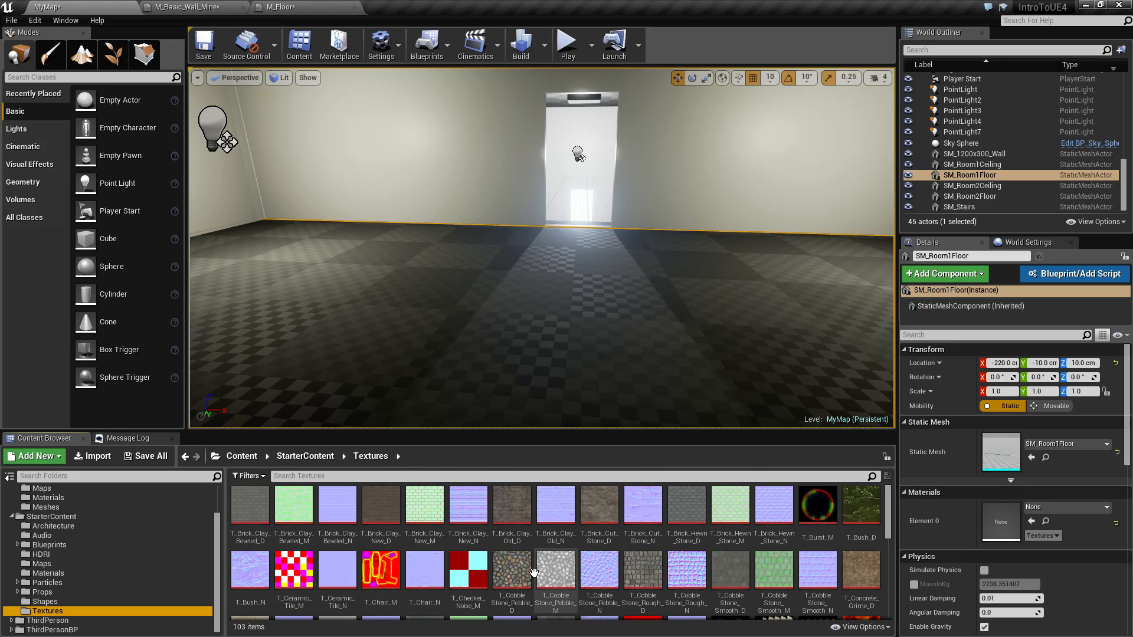
scroll(105, 544, "up", 3)
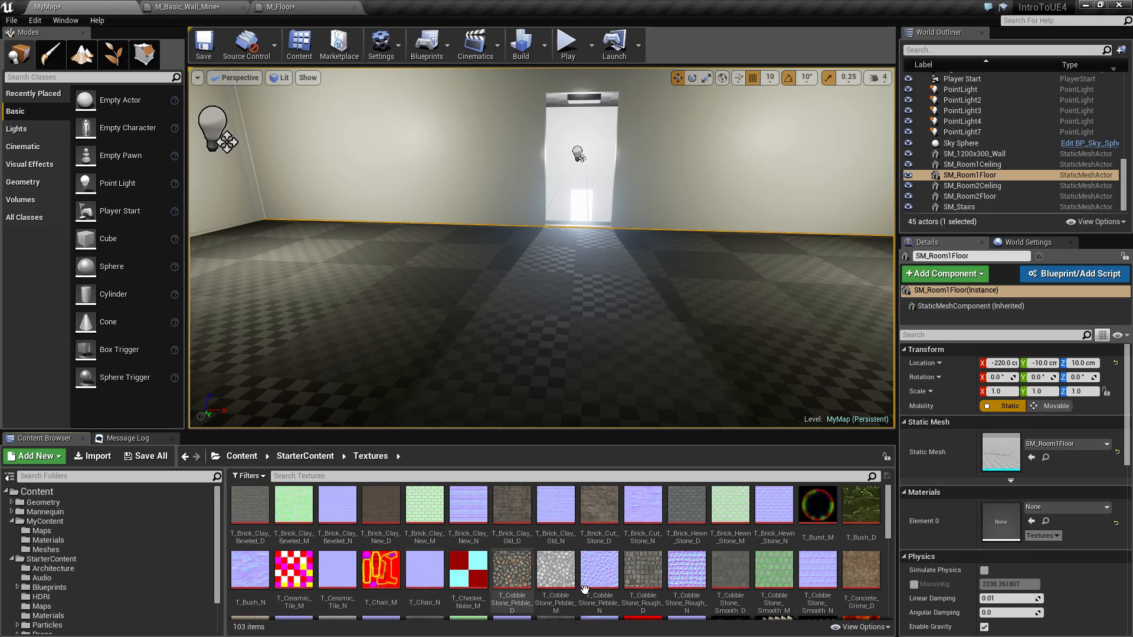
Filter the content listing to Texture assets and check the filter's effect in the Textures folder and MyContent's Maps folder.
left_click(255, 476)
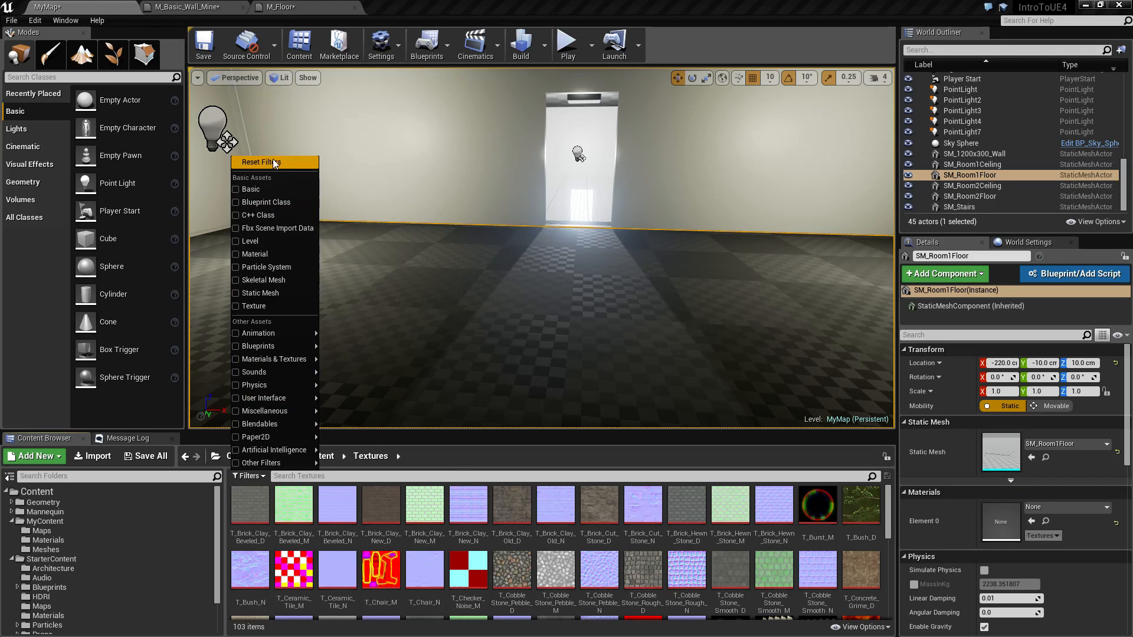
left_click(239, 306)
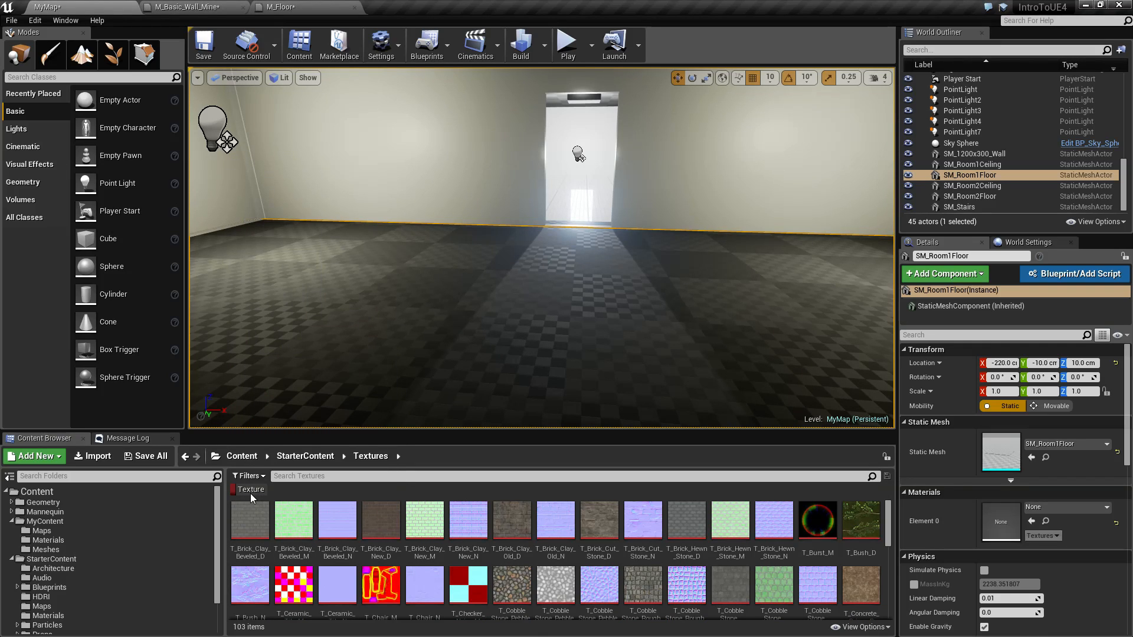
scroll(313, 572, "down", 8)
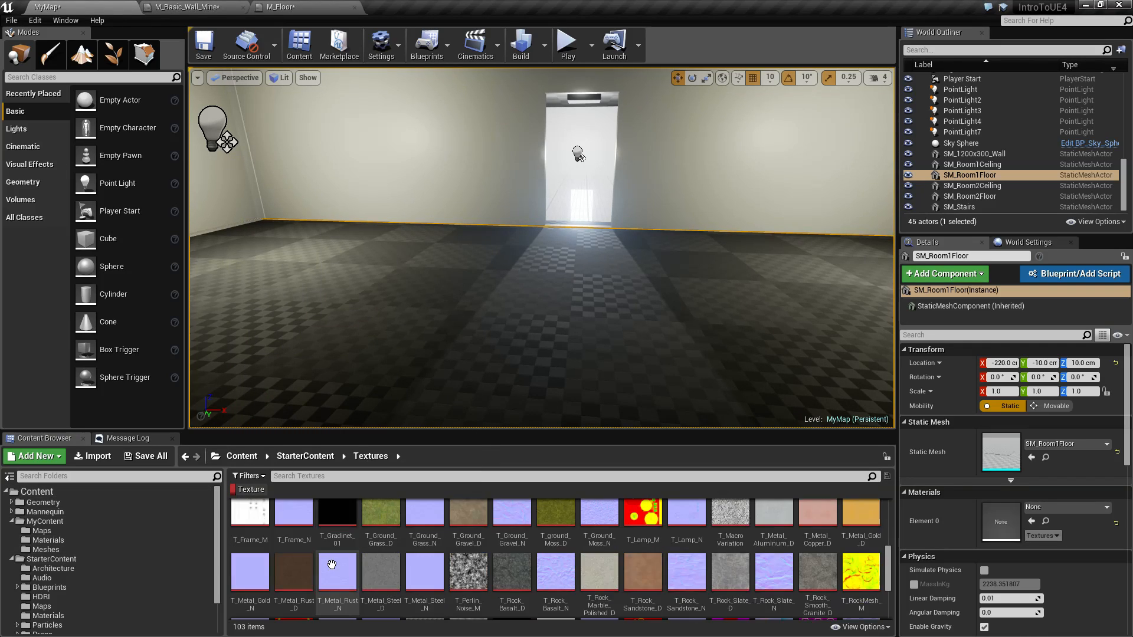
scroll(332, 565, "up", 3)
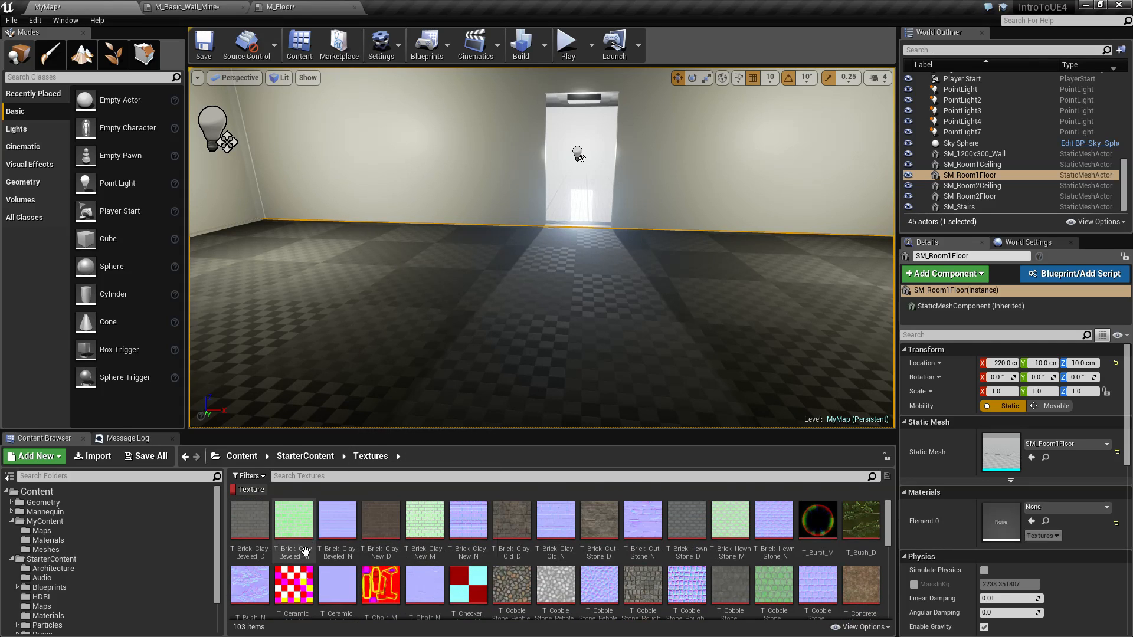
left_click(55, 529)
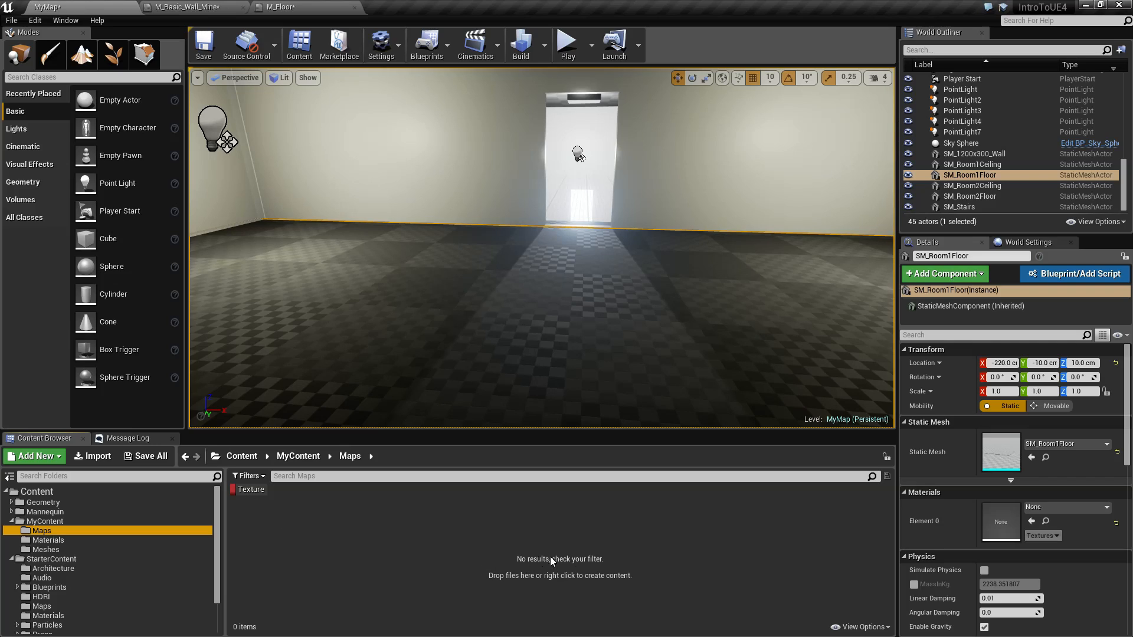
Check the listing without the Texture filter, reapply it, and list all textures from the Content root with MyContent and StarterContent collapsed.
left_click(250, 491)
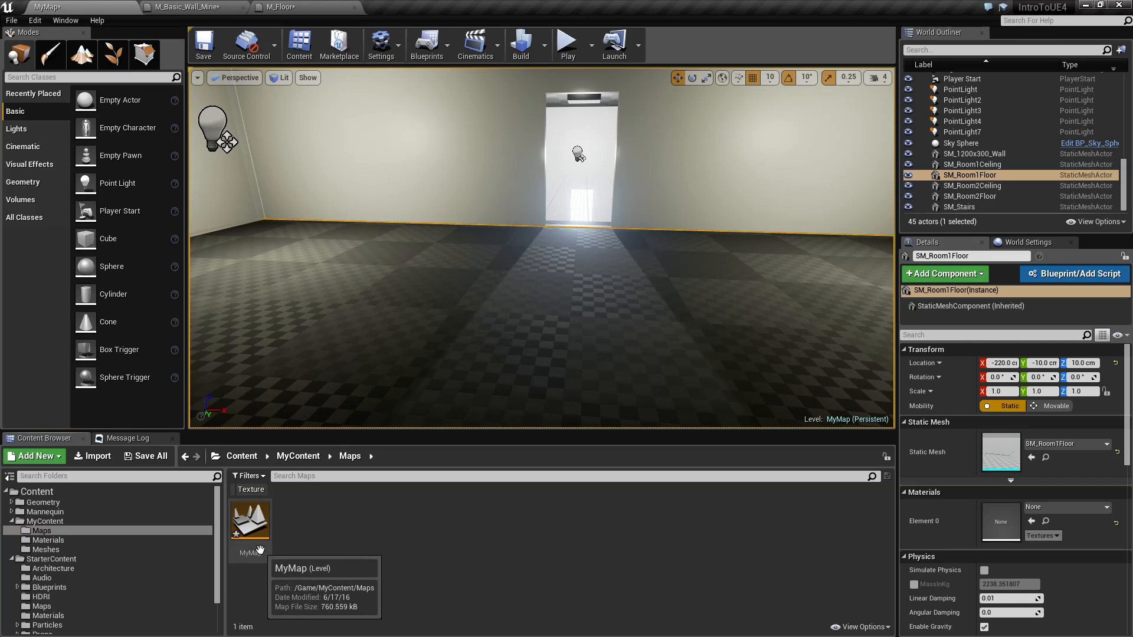
left_click(250, 489)
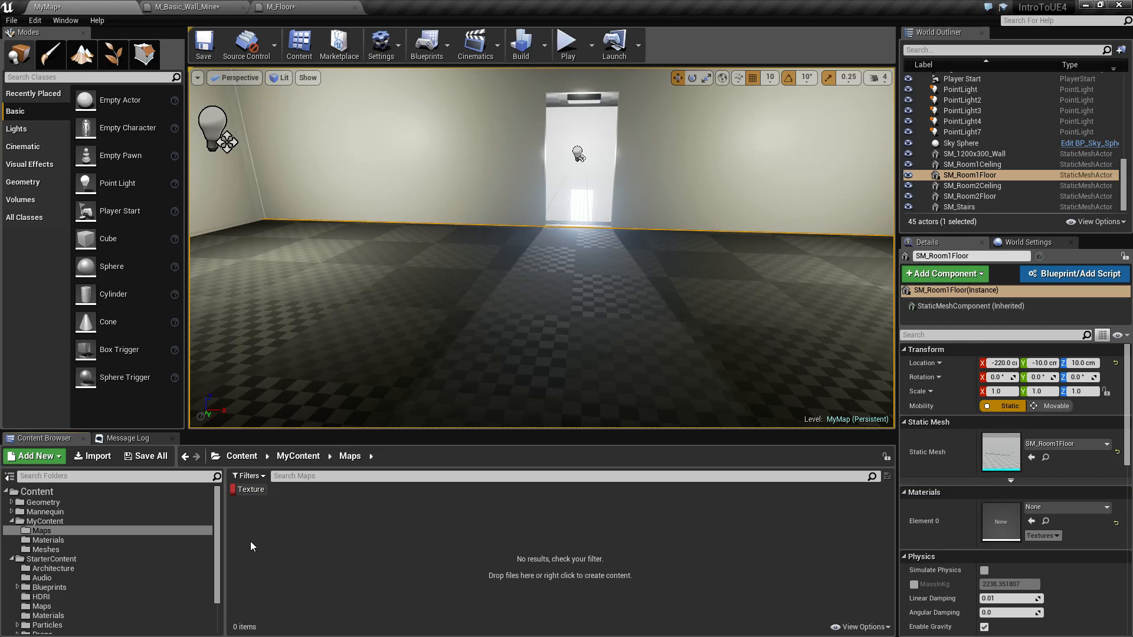
left_click(12, 522)
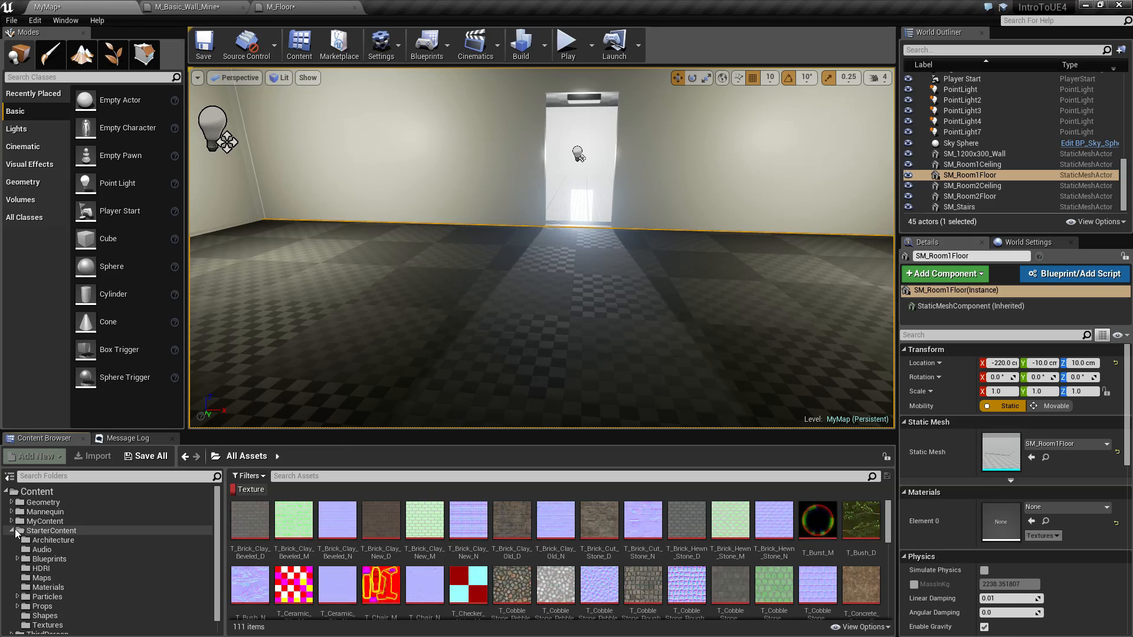
left_click(13, 530)
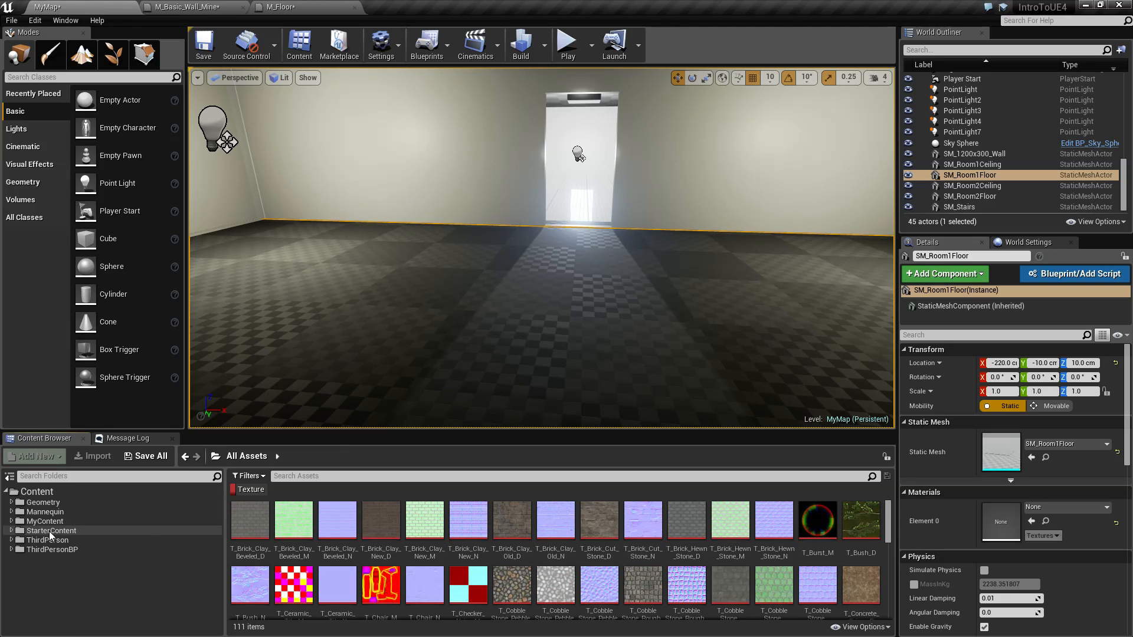
left_click(39, 493)
scroll(522, 549, "down", 5)
scroll(523, 549, "down", 5)
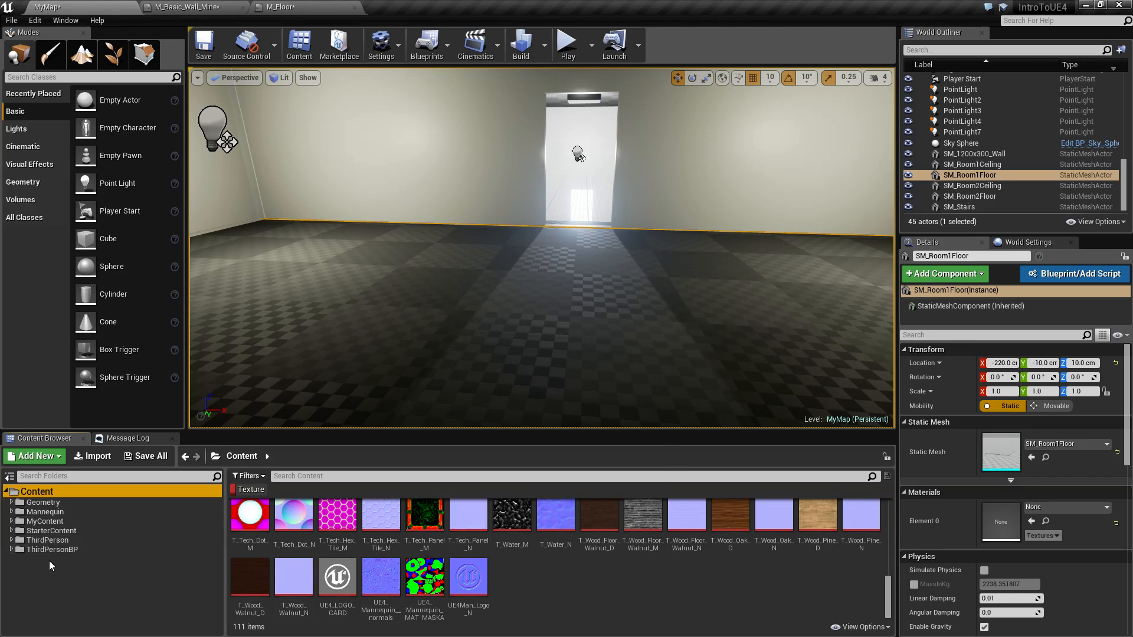
scroll(497, 569, "up", 10)
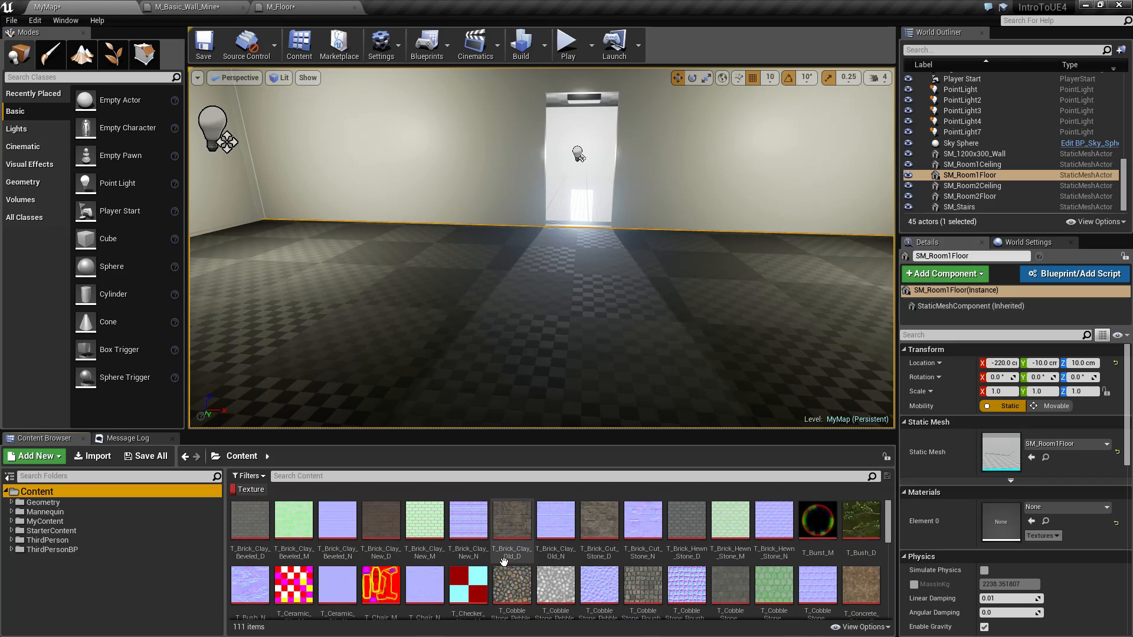
Compare the filtered textures in StarterContent and ThirdPersonBP, and browse the textures listed for the whole Content root.
left_click(59, 522)
left_click(60, 530)
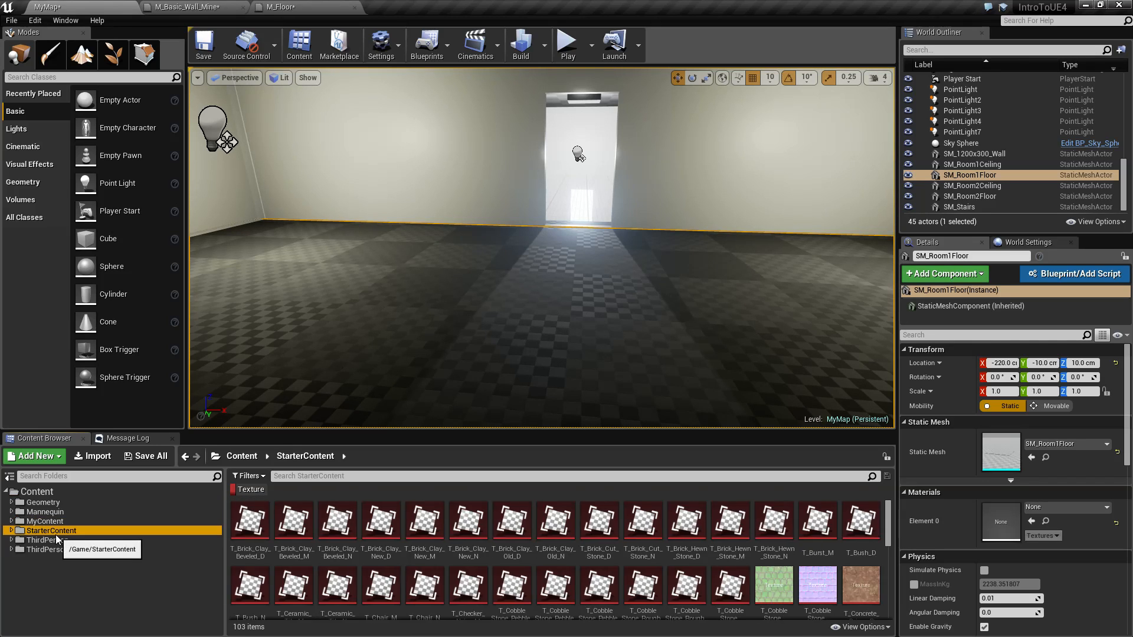
left_click(53, 549)
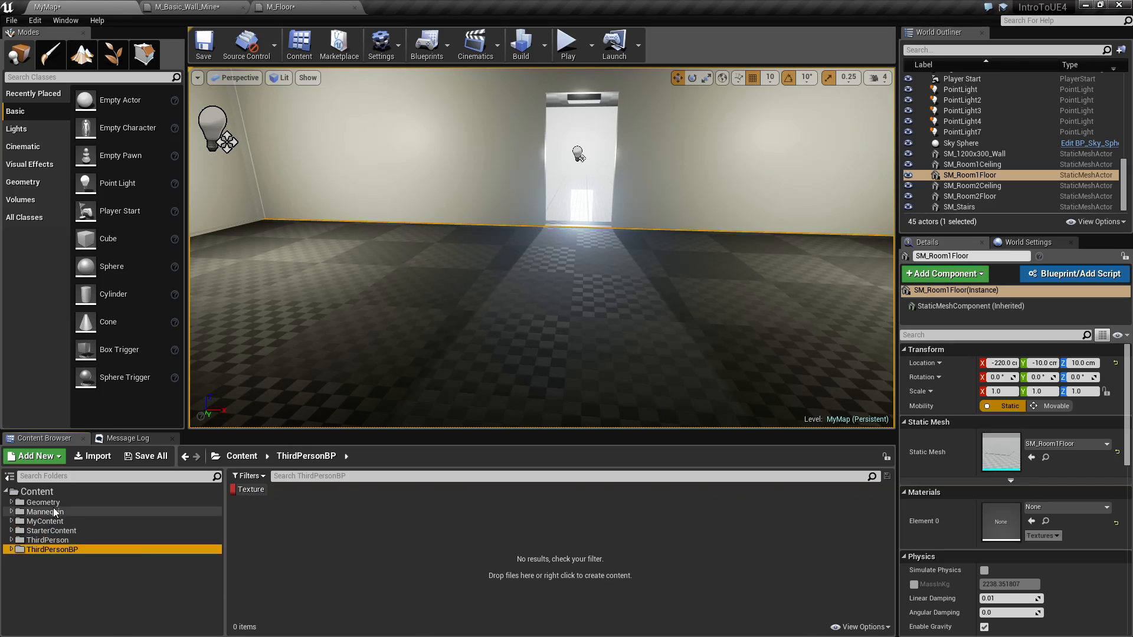
left_click(41, 491)
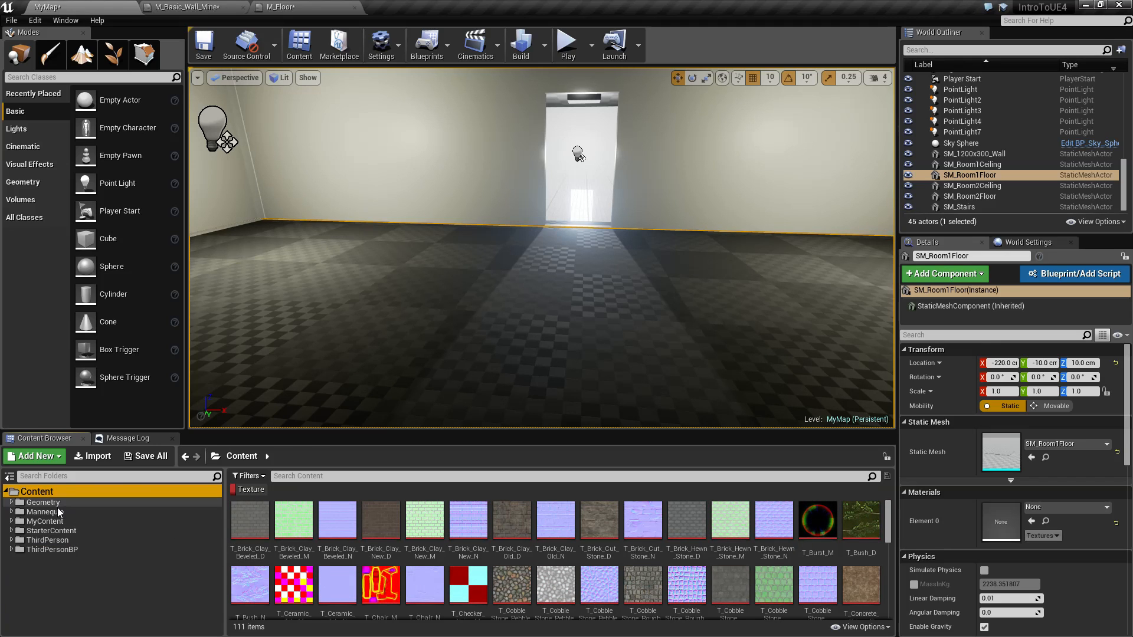
scroll(435, 501, "down", 10)
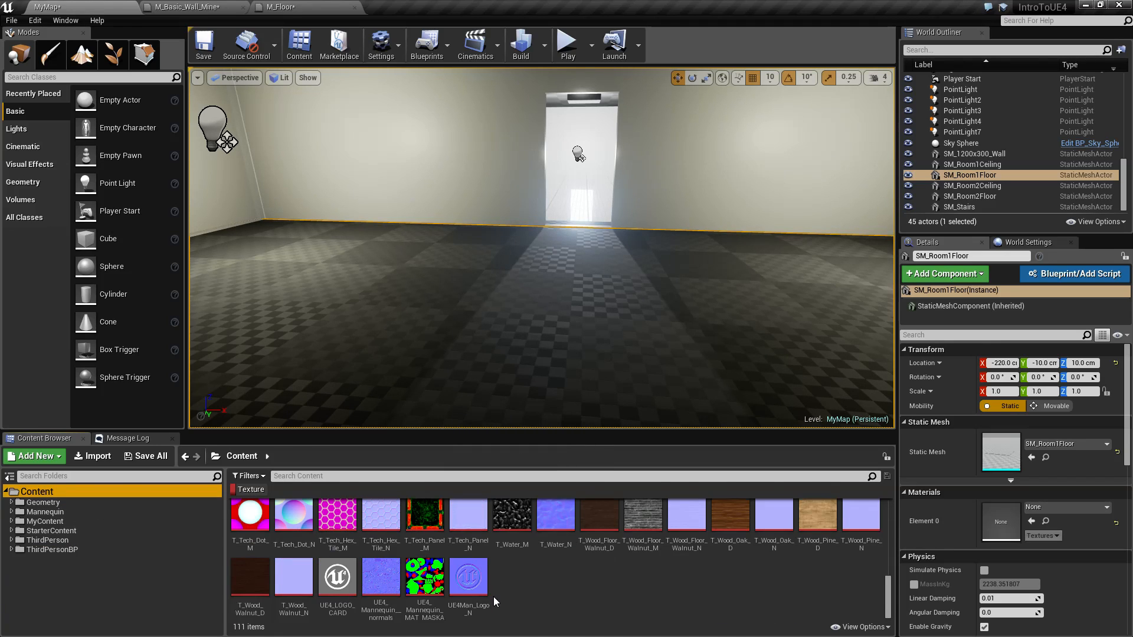
scroll(539, 591, "up", 2)
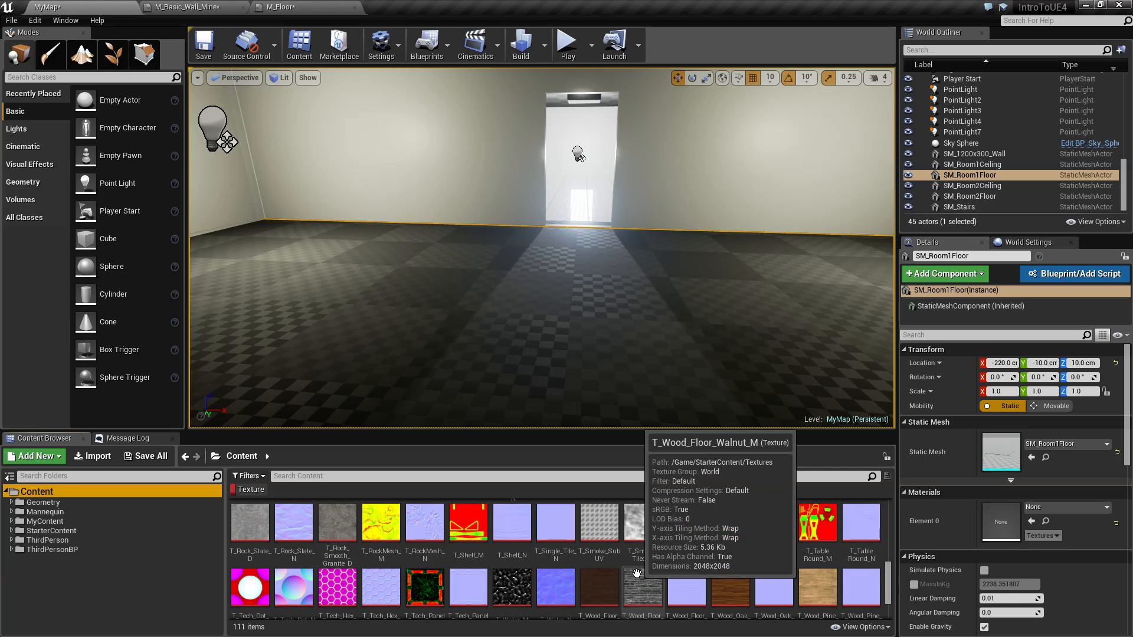
scroll(636, 573, "up", 5)
scroll(717, 576, "up", 4)
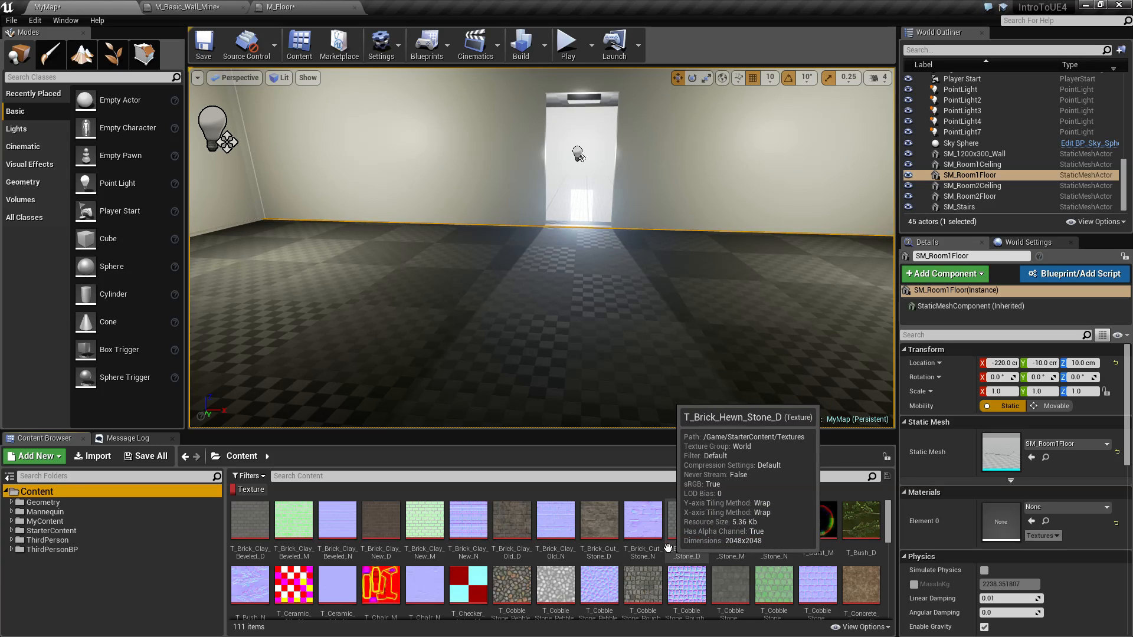
Enlarge the asset thumbnails until about eight textures fit in each row.
left_click(858, 628)
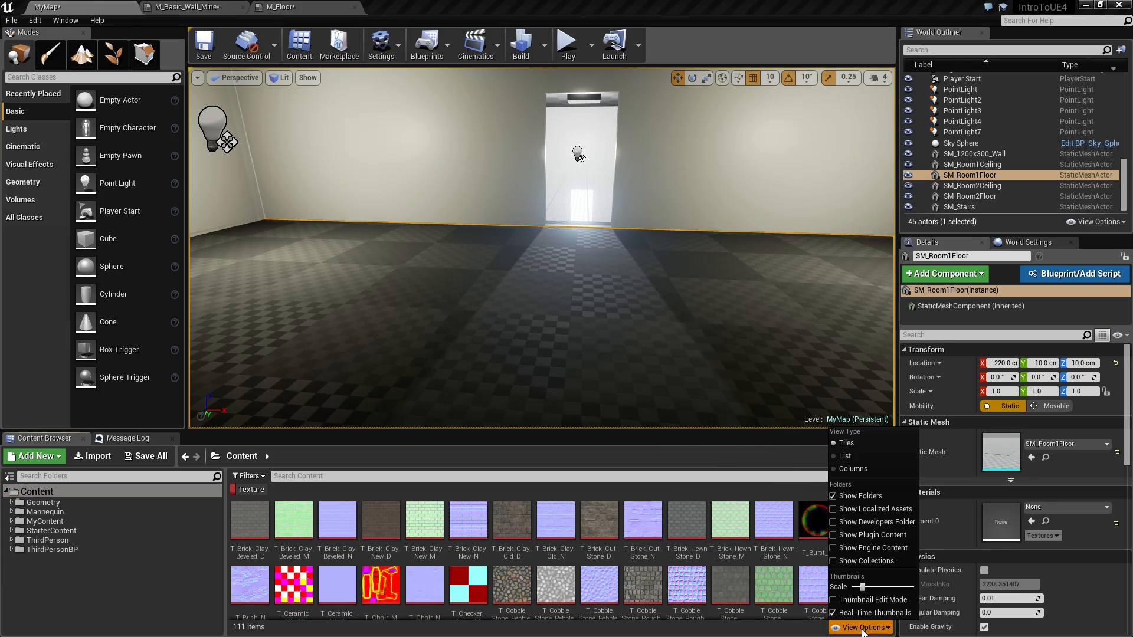
mouse_move(864, 589)
left_mouse_down()
mouse_move(890, 588)
mouse_move(868, 589)
left_mouse_up()
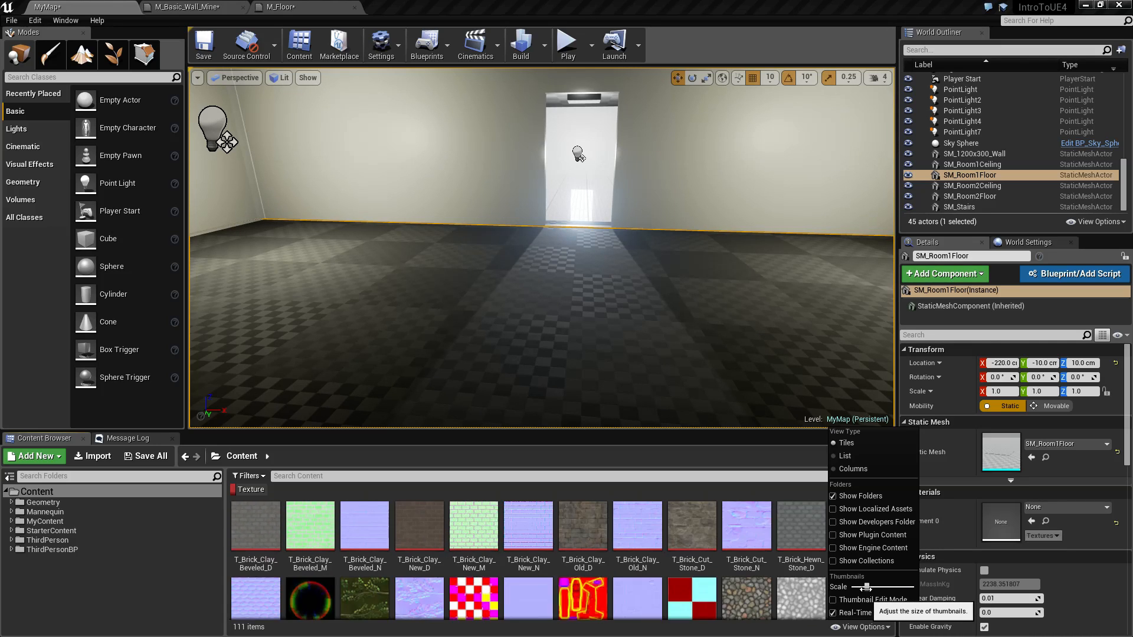
left_click(860, 446)
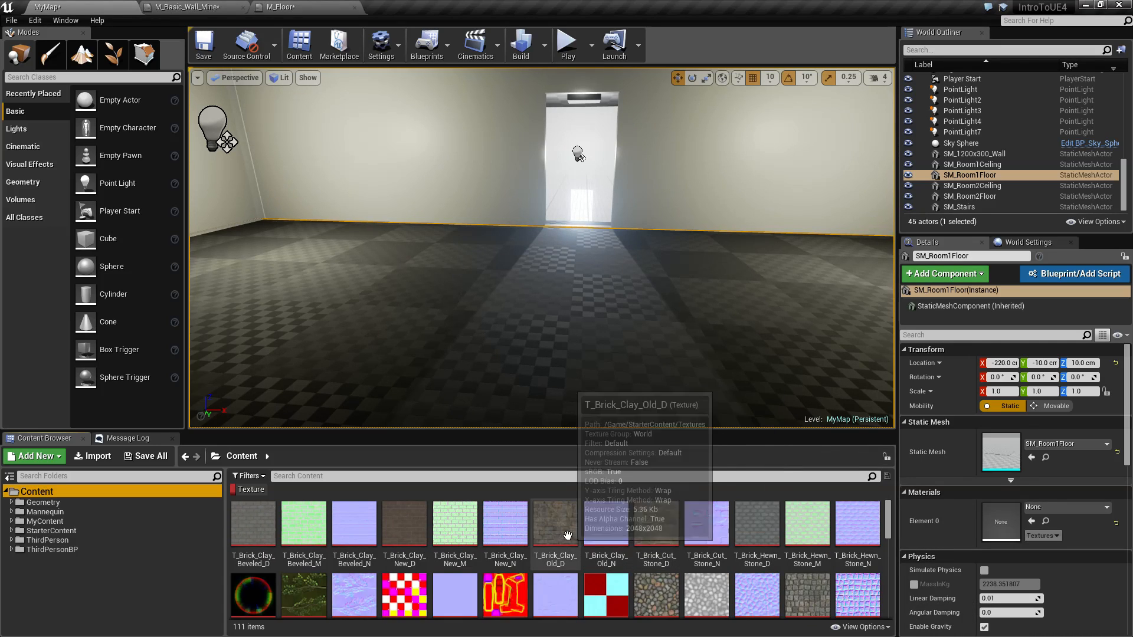
scroll(611, 550, "down", 2, "ctrl")
scroll(614, 553, "up", 4, "ctrl")
scroll(617, 559, "down", 1, "ctrl")
scroll(617, 560, "up", 1, "ctrl")
scroll(617, 560, "down", 1, "ctrl")
scroll(617, 560, "up", 1, "ctrl")
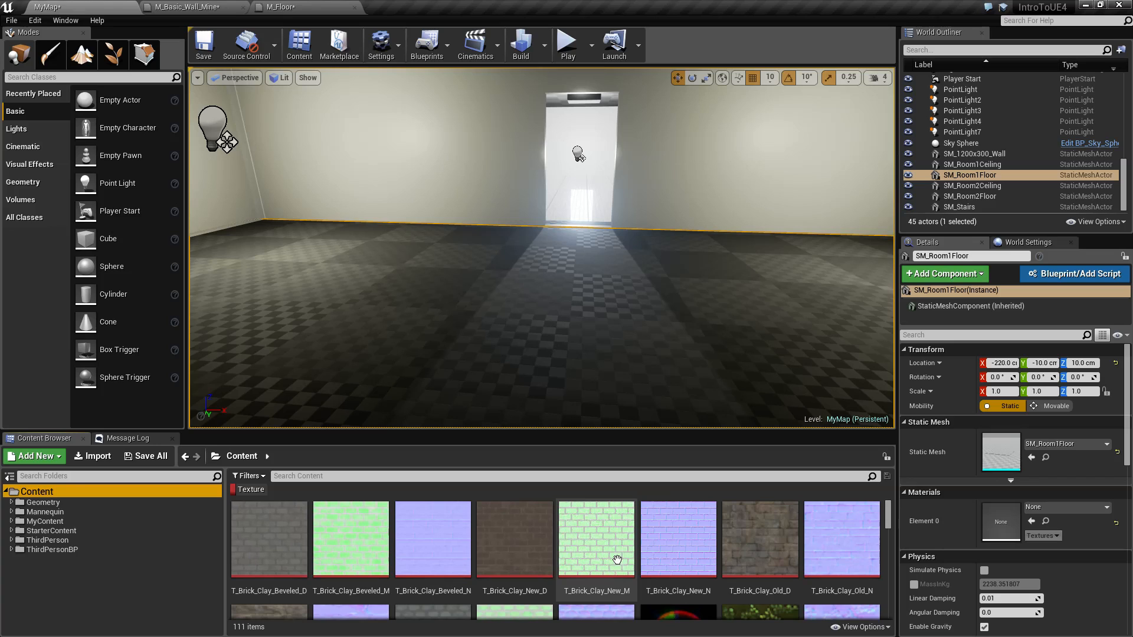
Look through the enlarged textures from the brick textures to the end of the list for floor candidates.
scroll(720, 558, "down", 3)
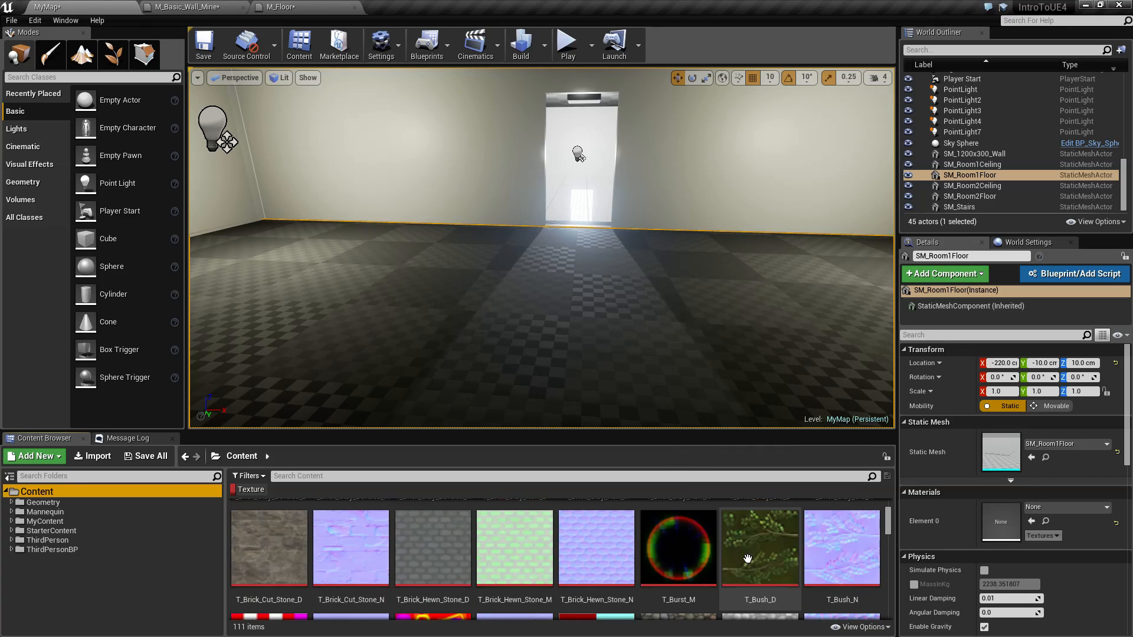
scroll(748, 558, "down", 5)
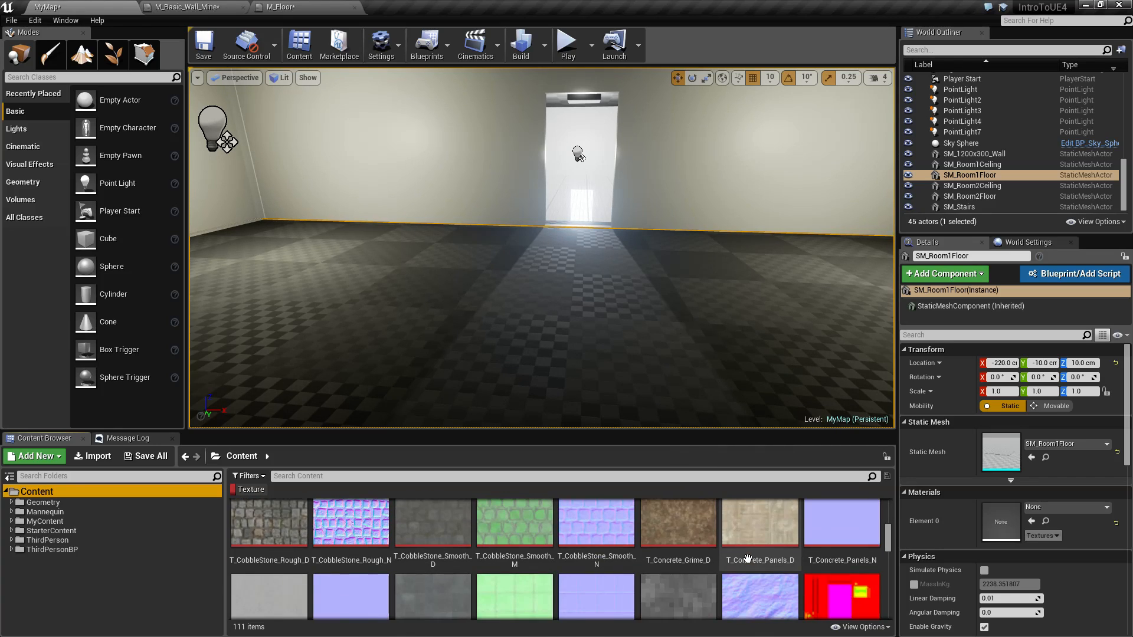
scroll(748, 558, "down", 2)
scroll(687, 567, "up", 2)
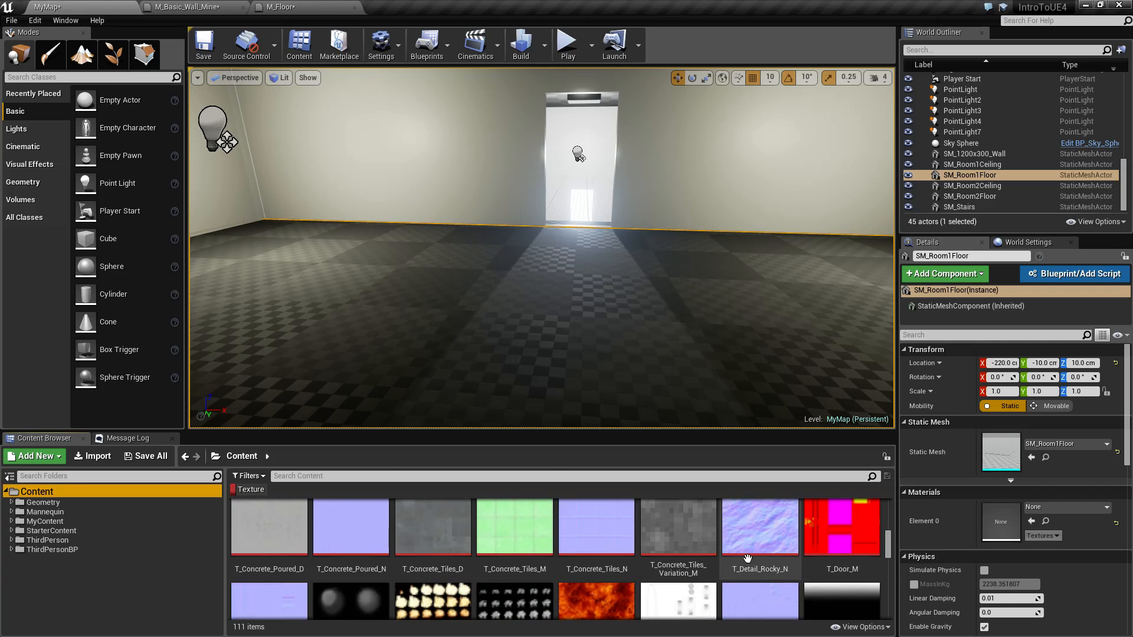
scroll(731, 566, "down", 5)
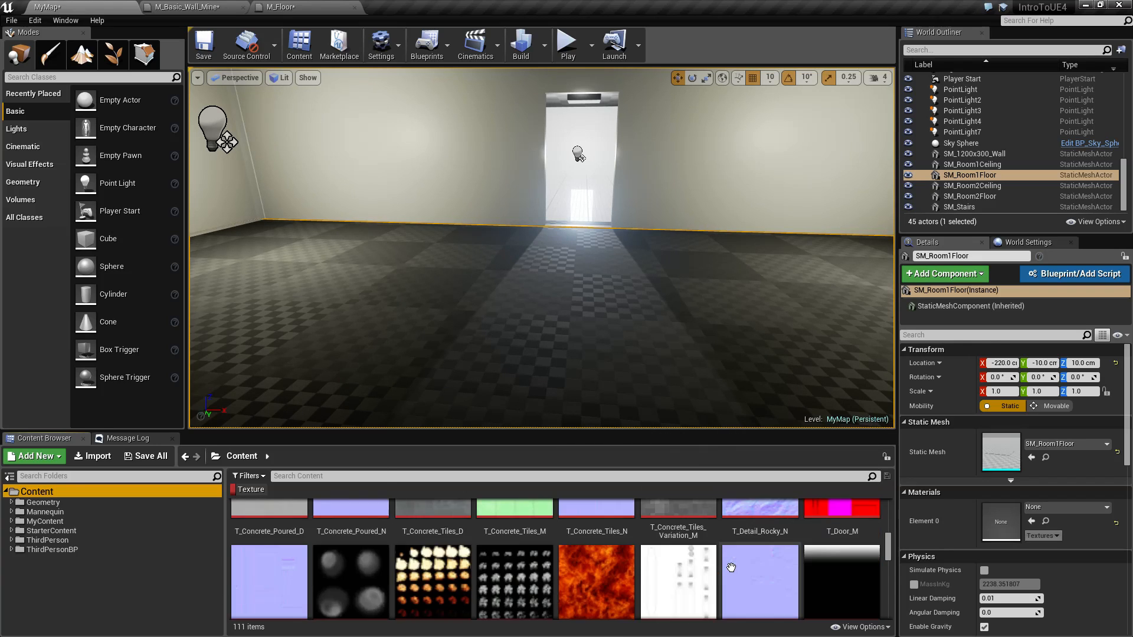
scroll(731, 567, "down", 5)
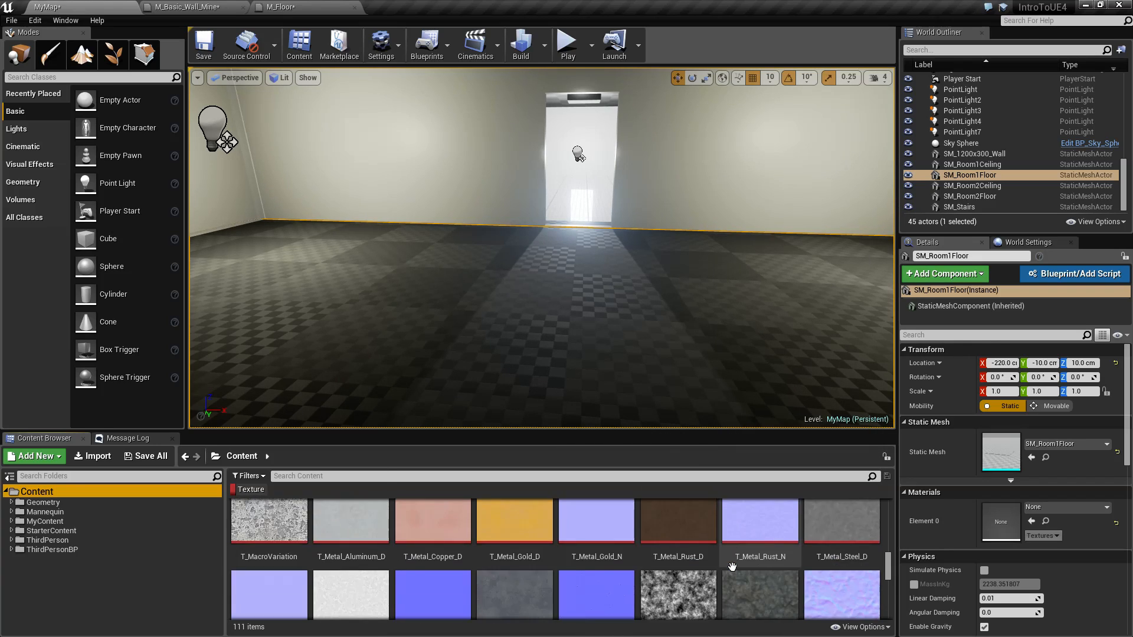
scroll(732, 566, "down", 5)
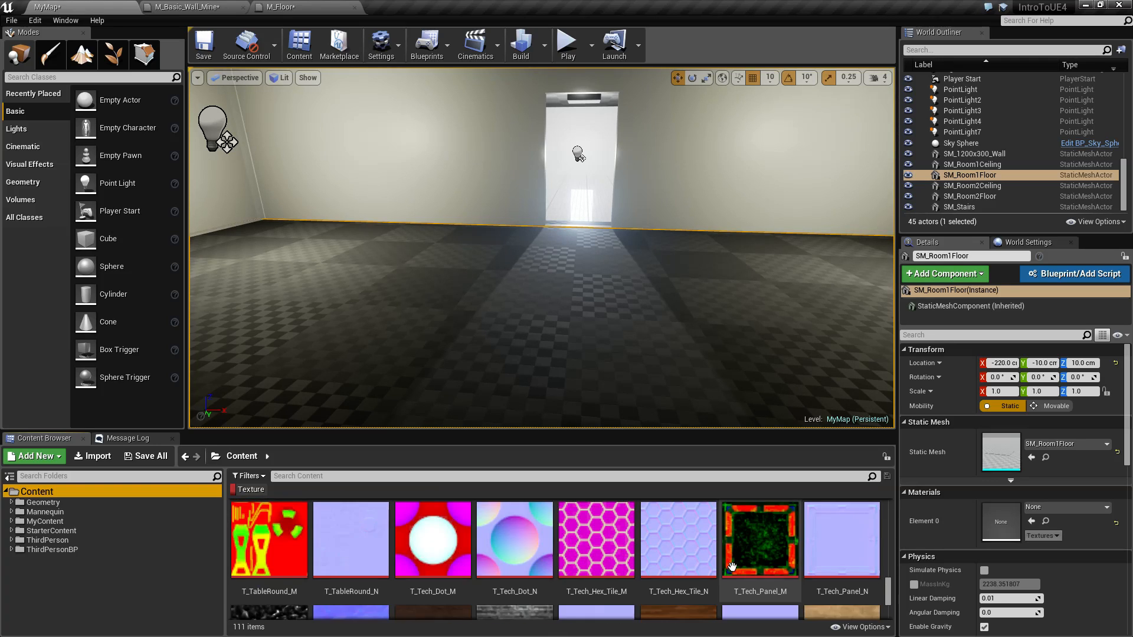
scroll(732, 567, "down", 1)
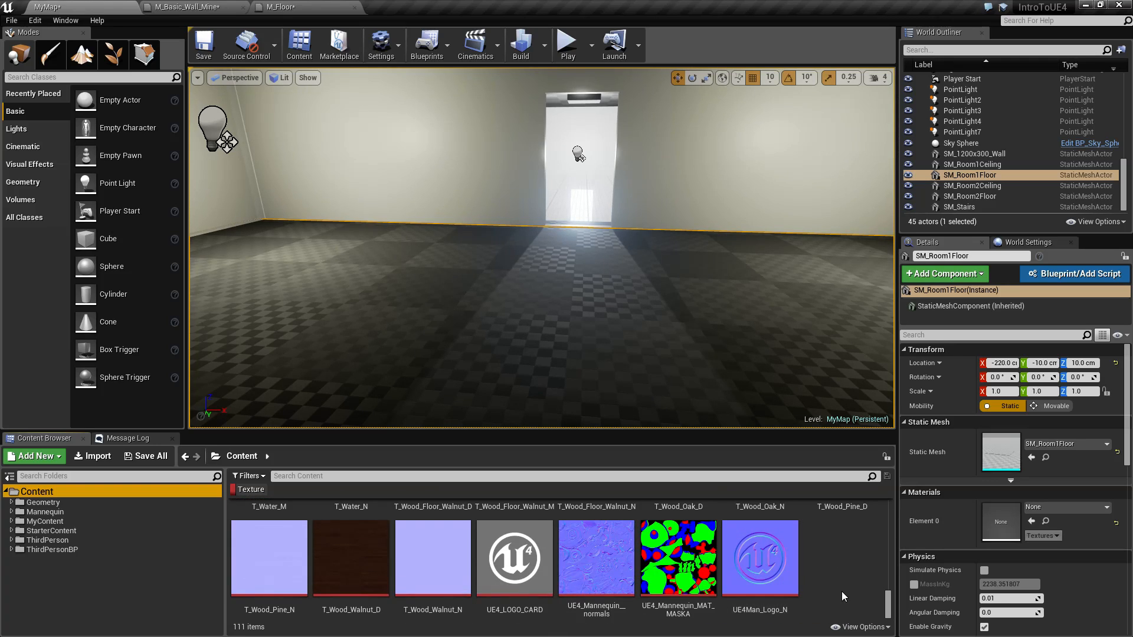
Select the T_Brick_Cut_Stone_D texture and examine it alongside its normal map and the cobblestone and concrete texture sets.
left_click_drag(890, 603, 888, 524)
left_click(277, 541)
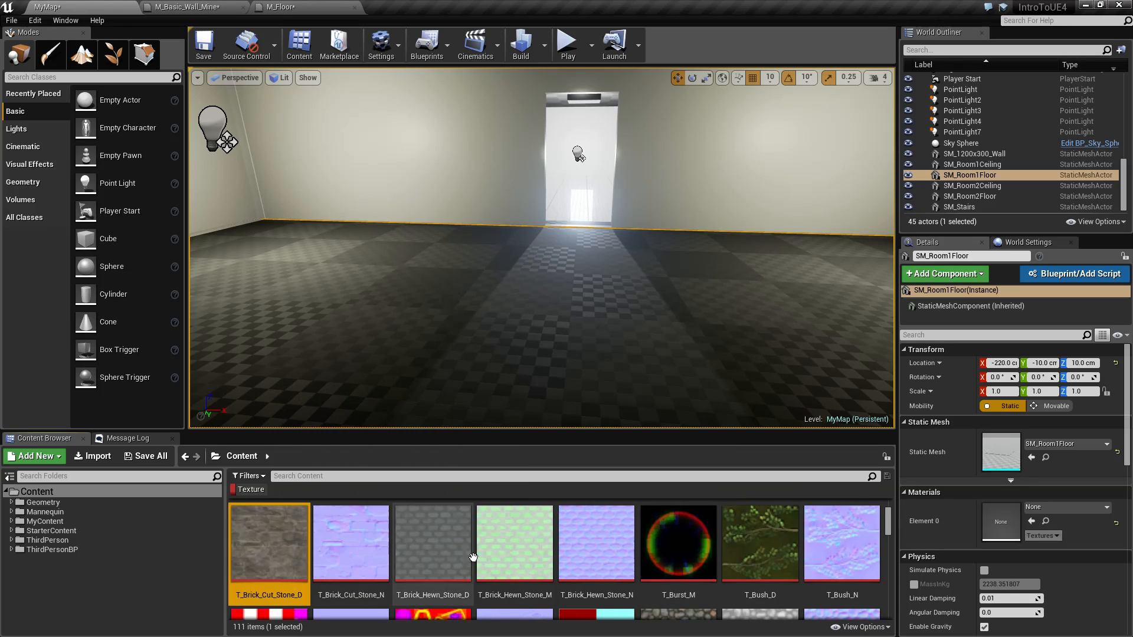
mouse_move(271, 553)
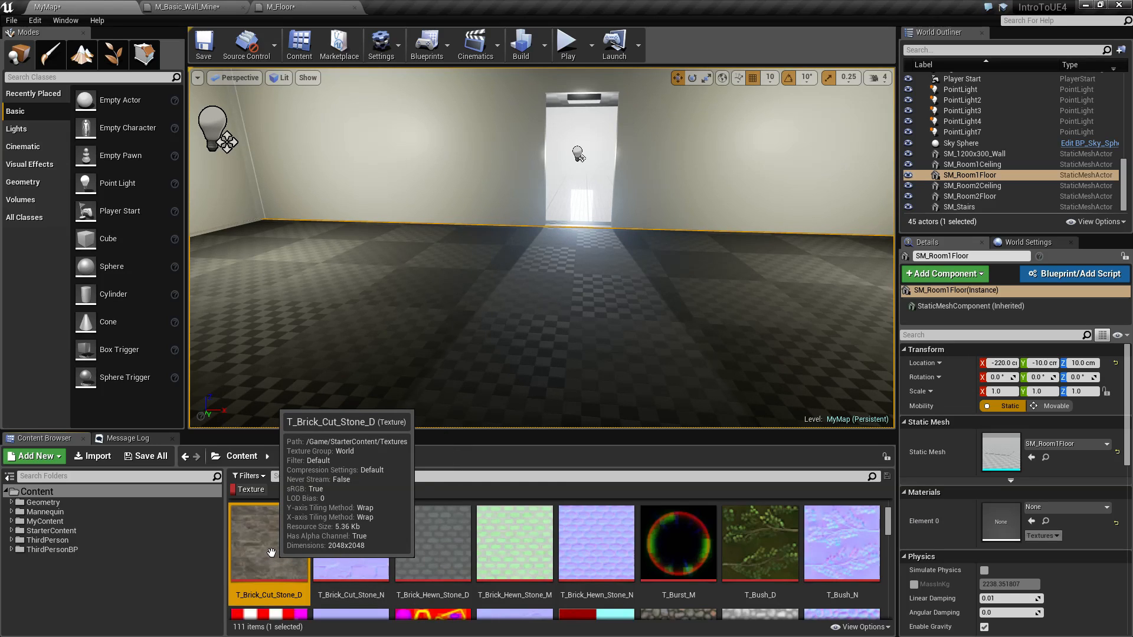
mouse_move(505, 549)
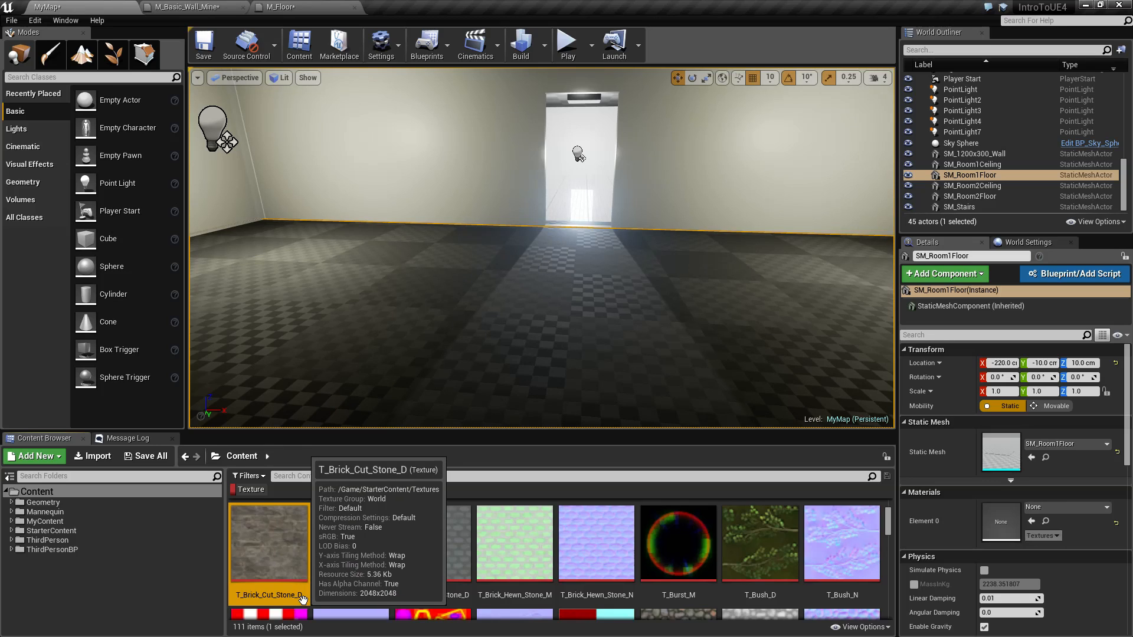
mouse_move(357, 558)
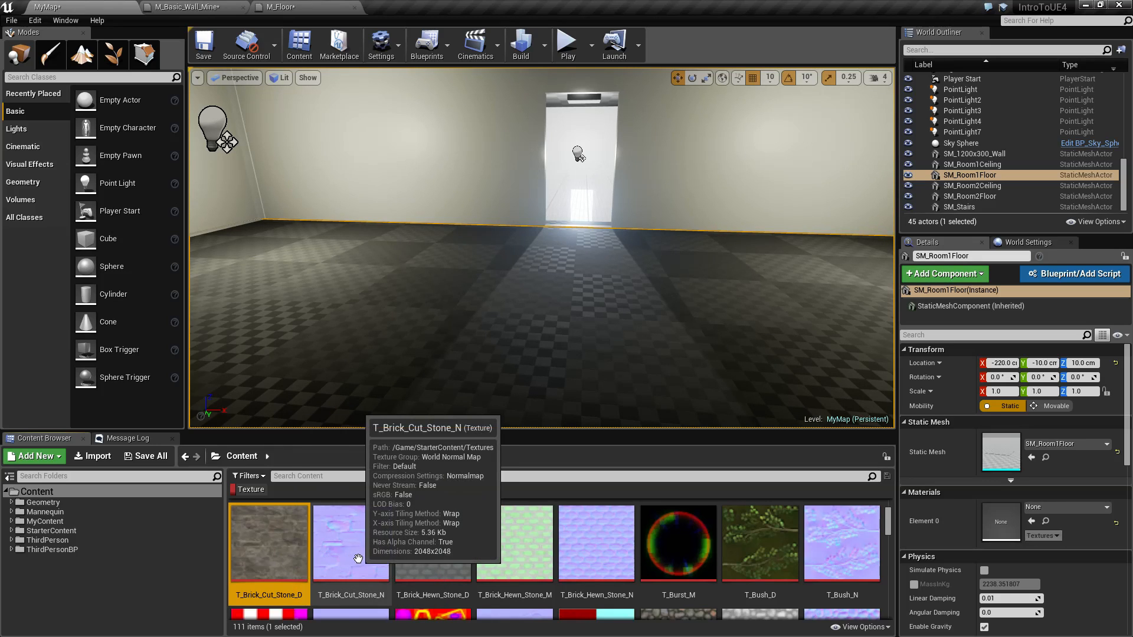
scroll(431, 531, "down", 1)
mouse_move(704, 570)
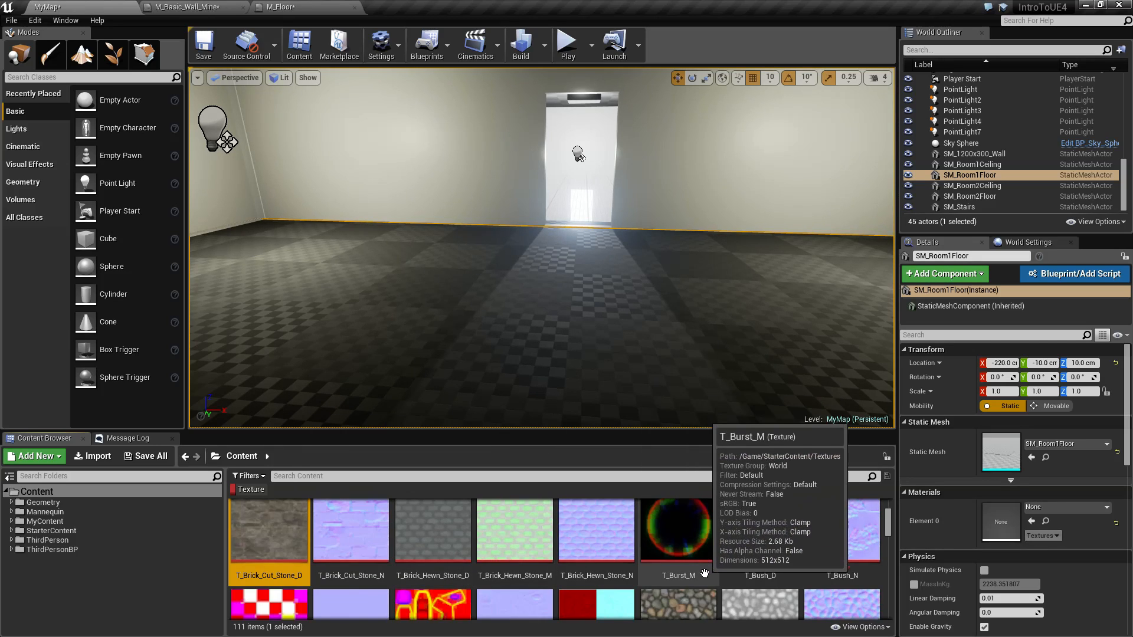
scroll(705, 570, "down", 5)
mouse_move(677, 554)
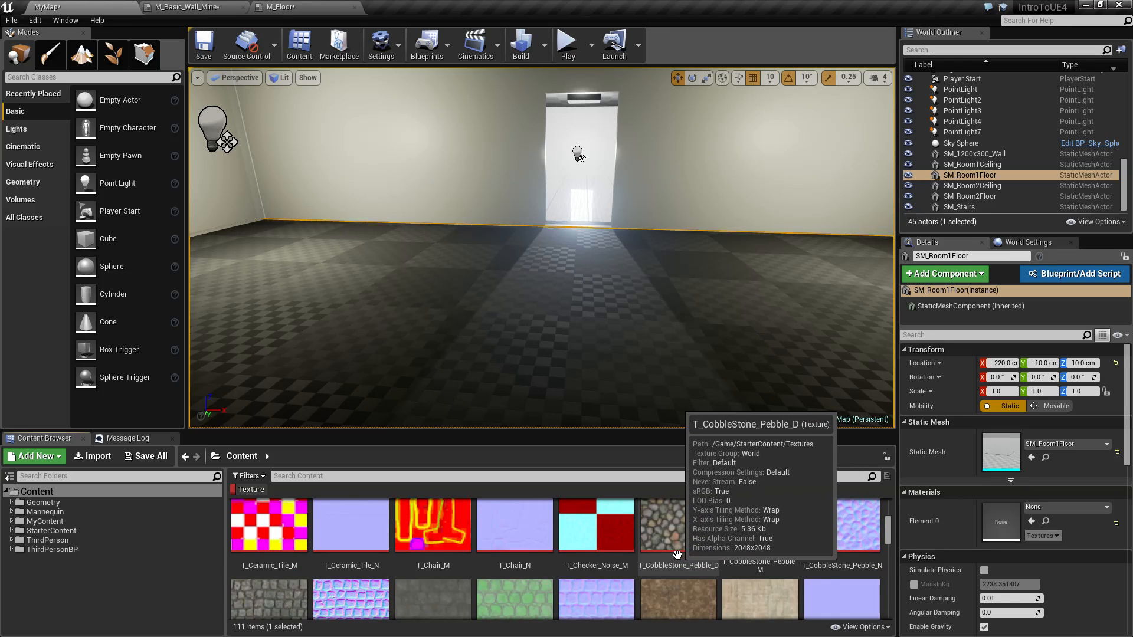
scroll(677, 555, "down", 4)
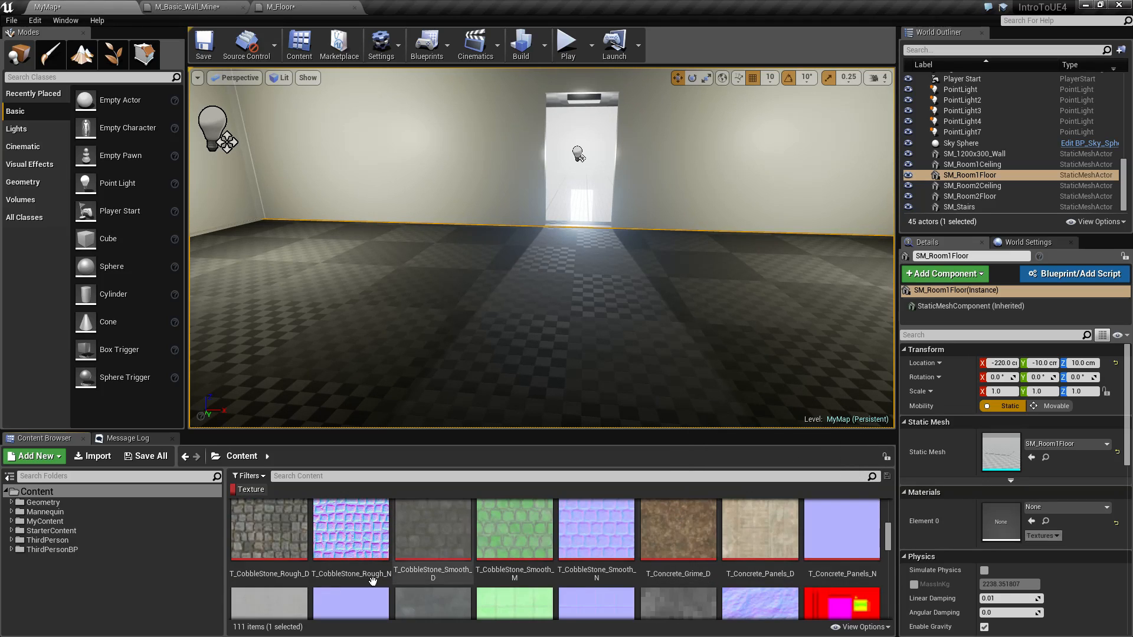
scroll(444, 574, "down", 5)
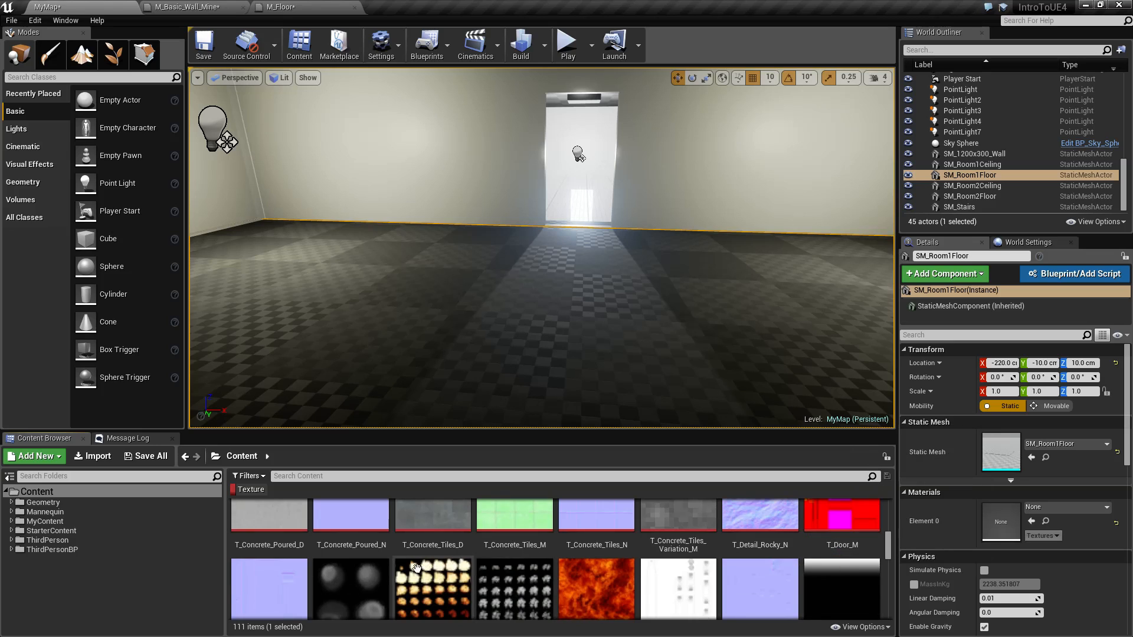
scroll(413, 570, "up", 20)
scroll(306, 561, "down", 3)
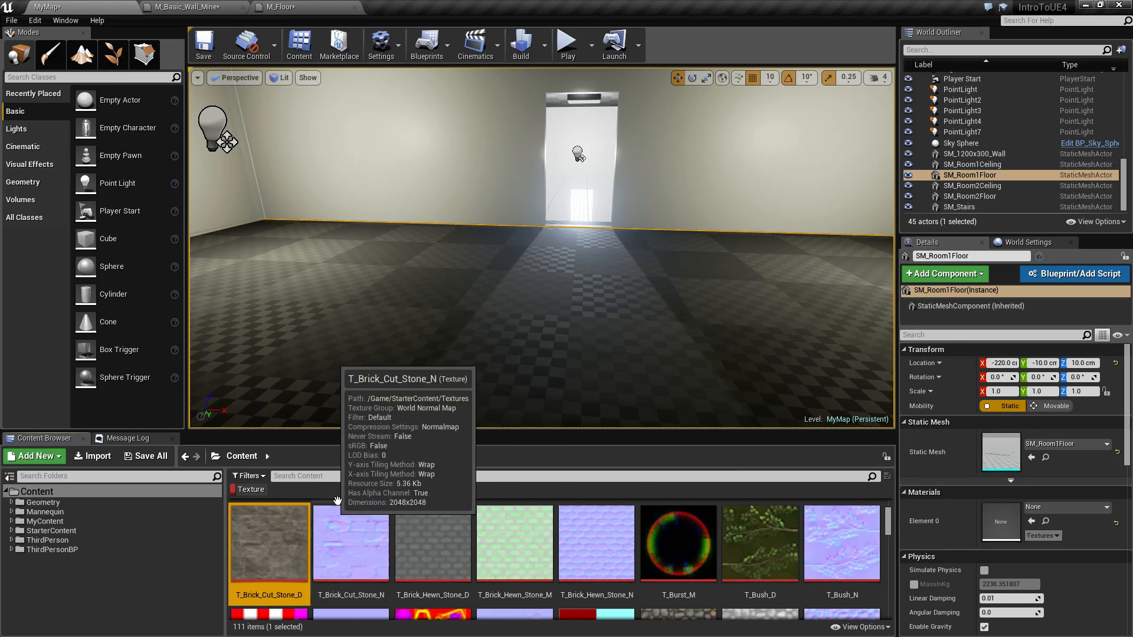
Close the M_Basic_Wall_Mine material editor, keep M_Floor open, and return to the MyMap level's texture listing.
left_click(284, 5)
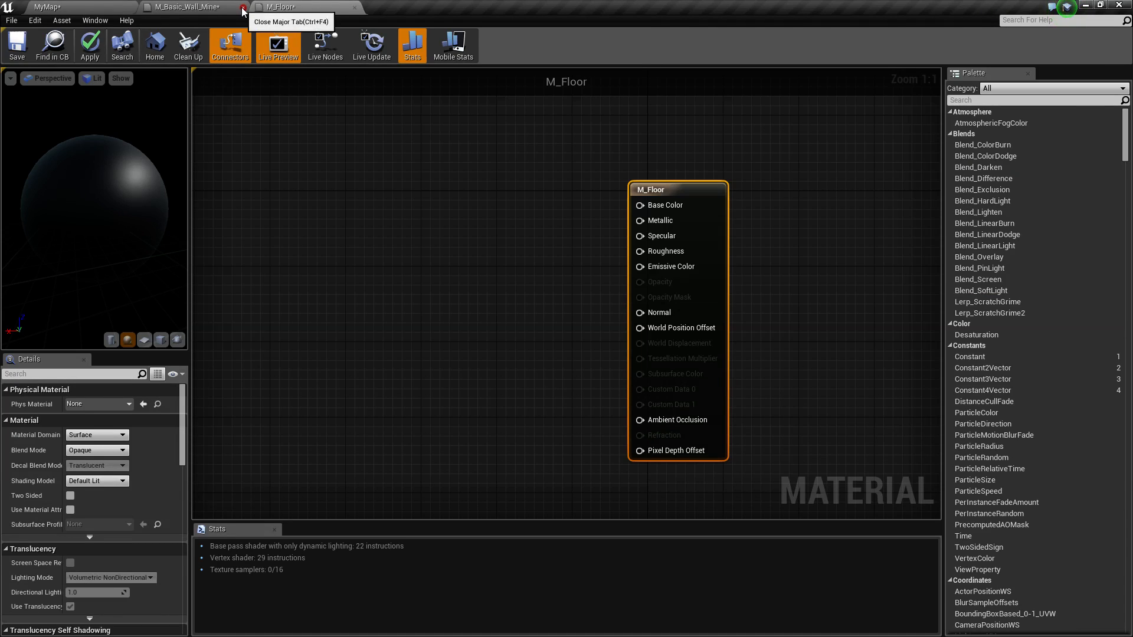
left_click(243, 7)
left_click(203, 6)
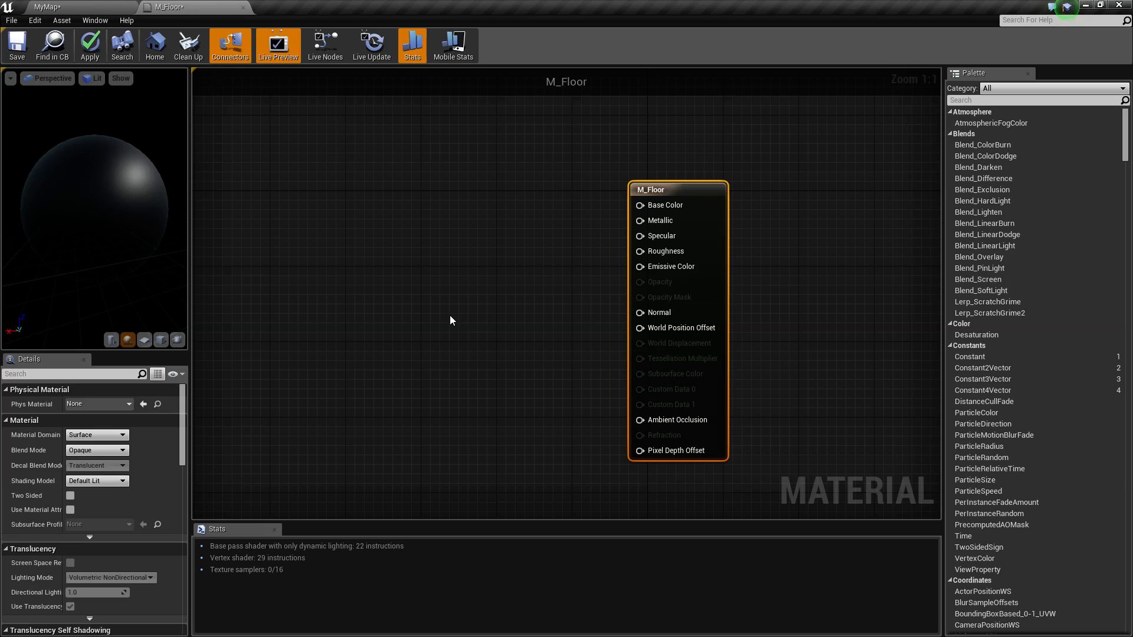
left_click(59, 7)
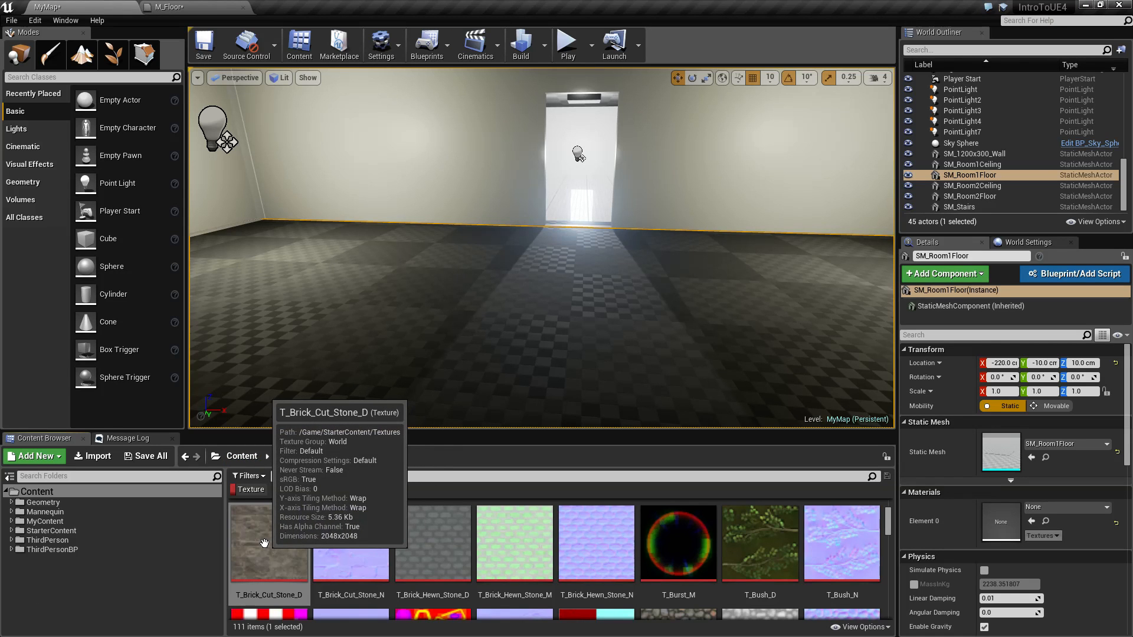
Add T_Brick_Cut_Stone_D to the M_Floor graph as a Texture Sample and place it level with the material's Base Color input.
left_click_drag(264, 543, 405, 252)
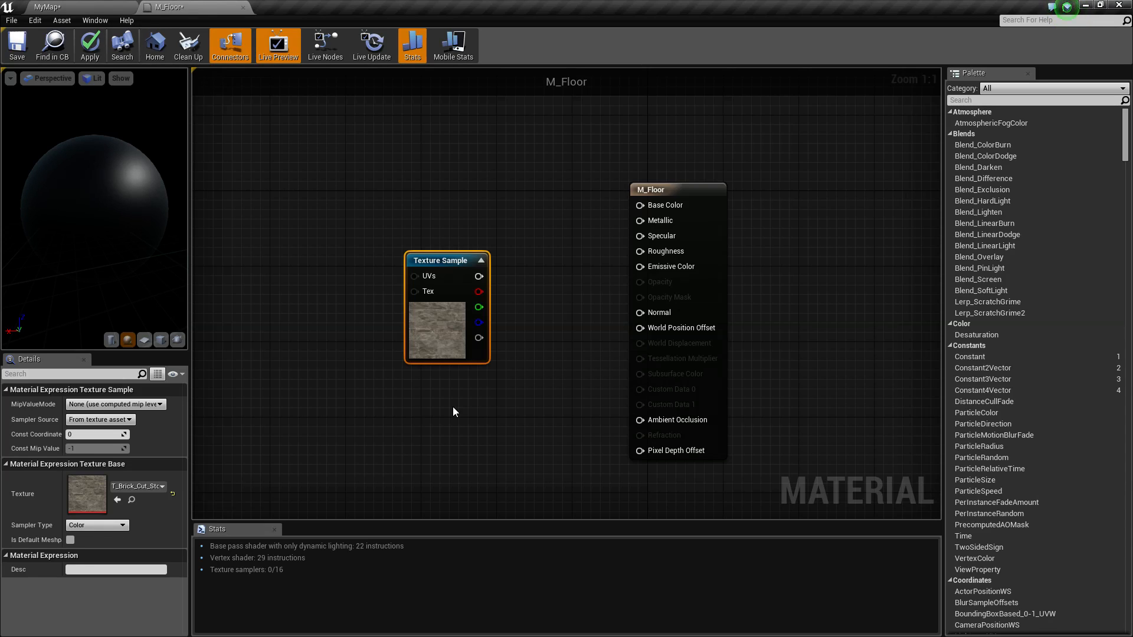
right_click_drag(460, 408, 521, 404)
left_click_drag(518, 260, 505, 162)
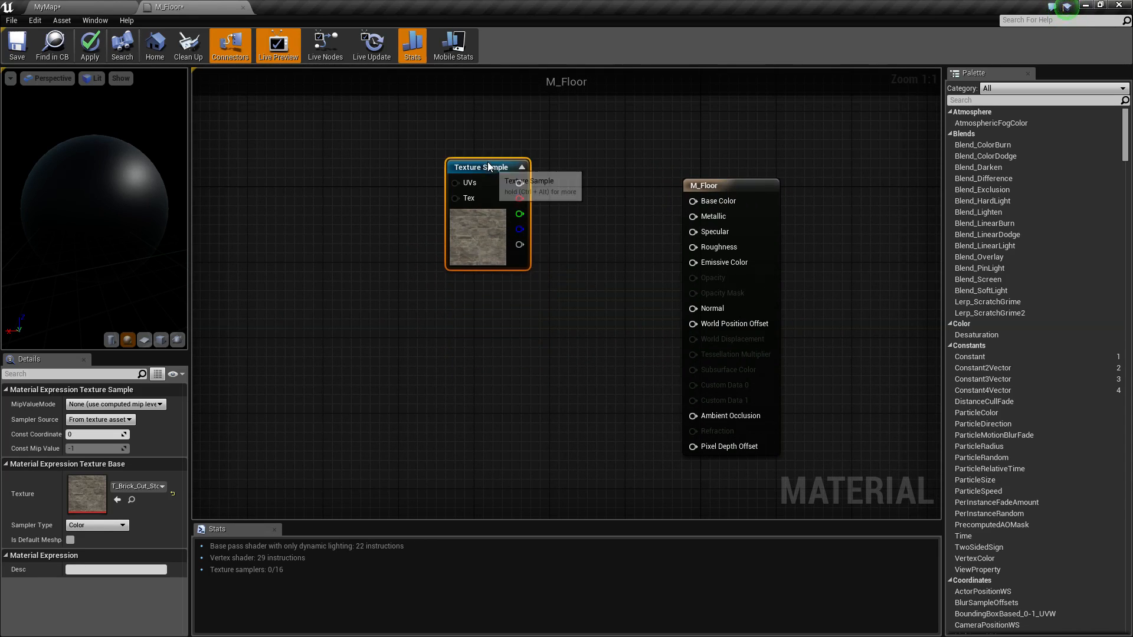
left_click(478, 336)
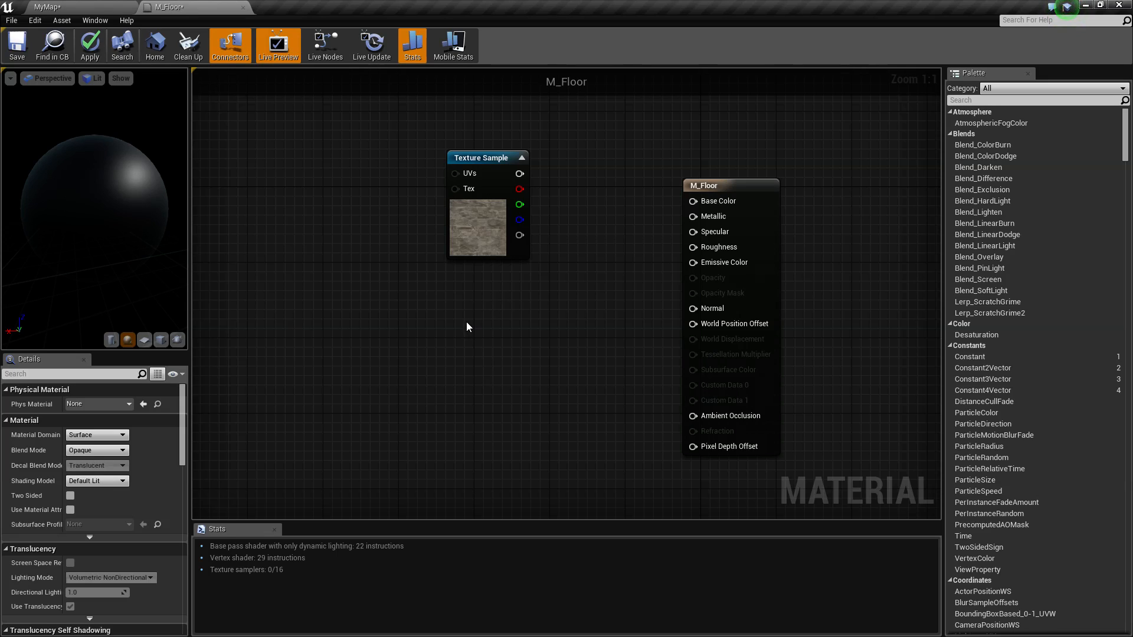
Add five more Texture Sample nodes to the empty graph area below the stone texture node.
key("t")
left_click(359, 323)
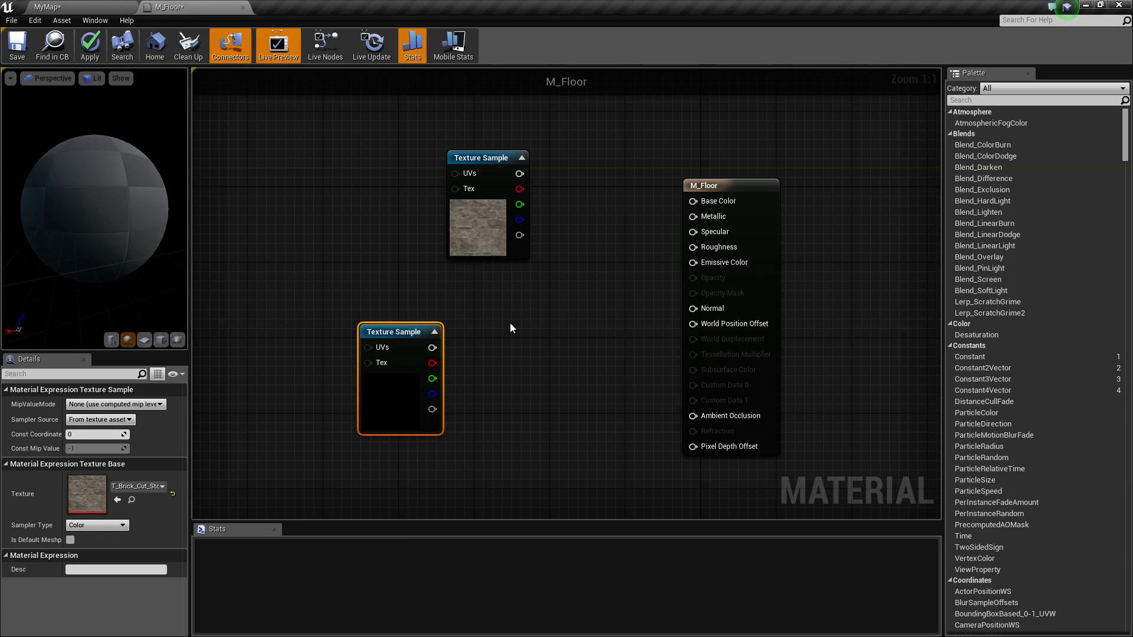
key("t")
left_click(509, 323)
key("t")
left_click(370, 459)
right_click_drag(551, 465, 557, 316)
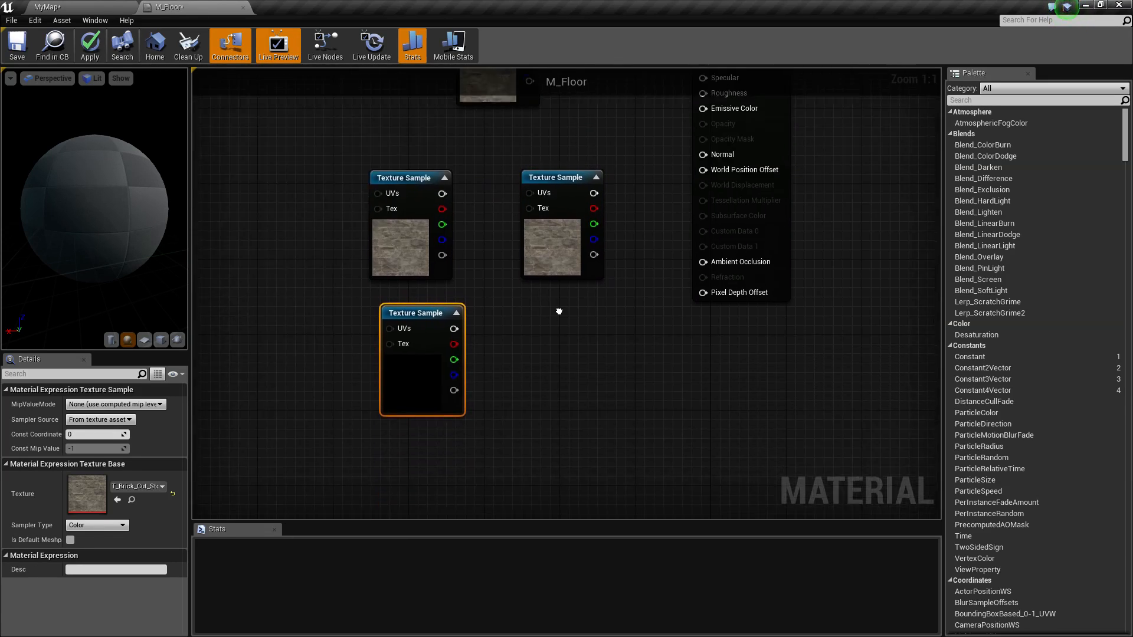
key("t")
left_click(557, 316)
key("t")
left_click(408, 457)
Delete the five extra Texture Sample nodes, keeping only the first T_Brick_Cut_Stone_D node.
left_click(584, 400)
key("Delete")
left_click(440, 484)
key("Delete")
left_click(413, 377)
key("Delete")
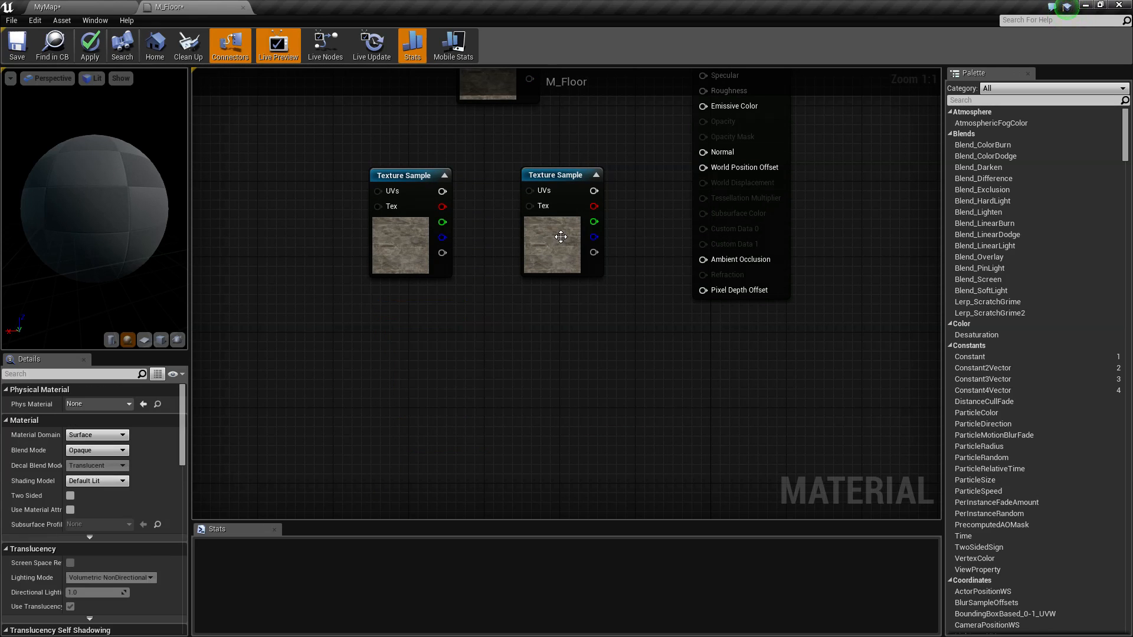
left_click(561, 239)
key("Delete")
left_click(423, 248)
key("Delete")
Turn off the Texture filter on the MyMap level's content listing and return to the M_Floor material.
left_click(94, 8)
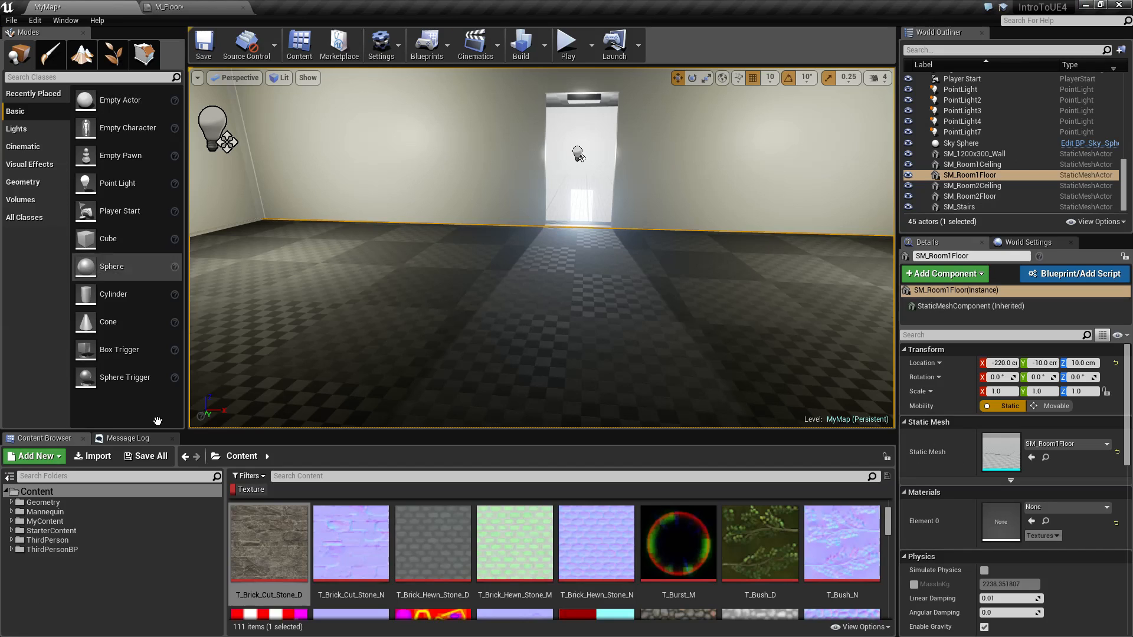
left_click(262, 492)
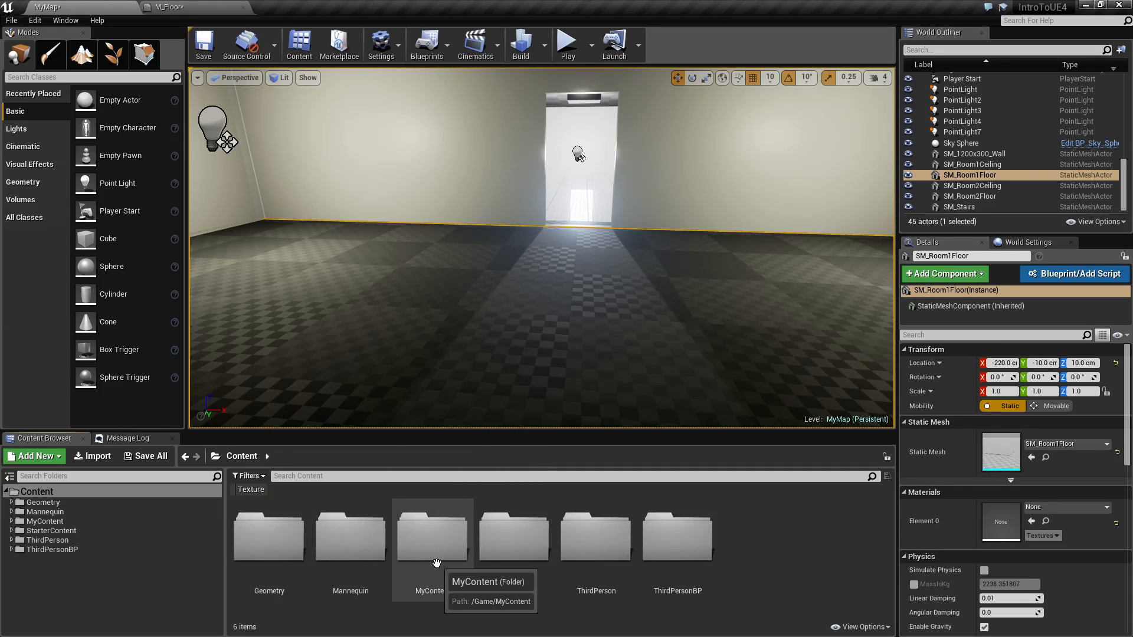
left_click(171, 7)
Add one empty Texture Sample node and align it below the T_Brick_Cut_Stone_D node.
right_click_drag(548, 304, 545, 418)
left_click(451, 299)
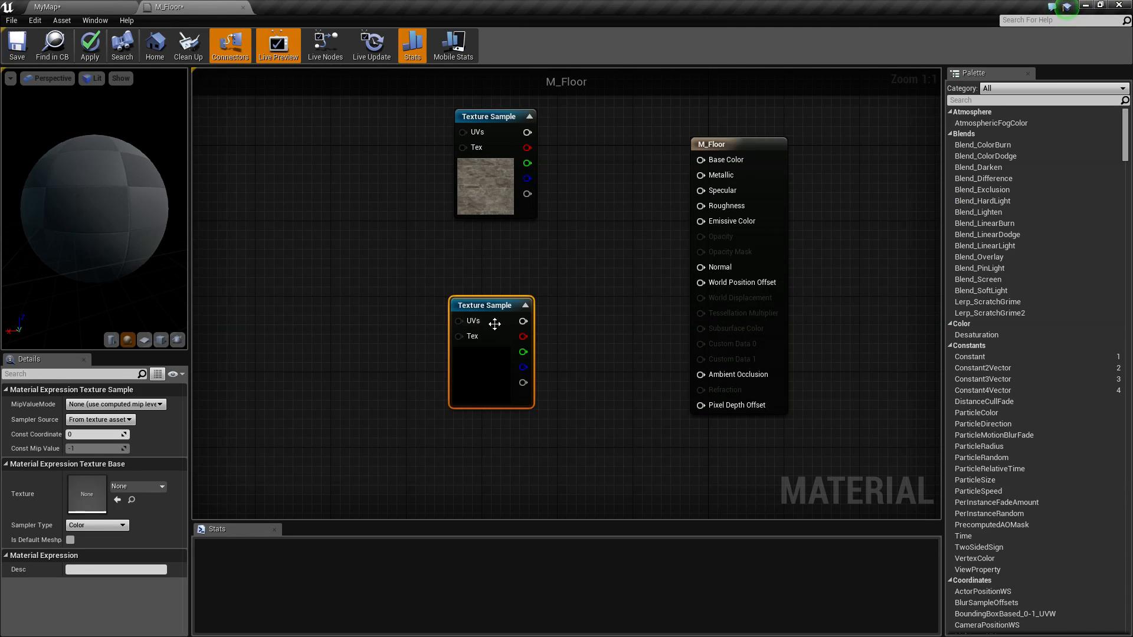
mouse_move(495, 312)
left_mouse_down()
mouse_move(498, 285)
mouse_move(509, 326)
left_mouse_up()
right_click_drag(582, 281, 589, 353)
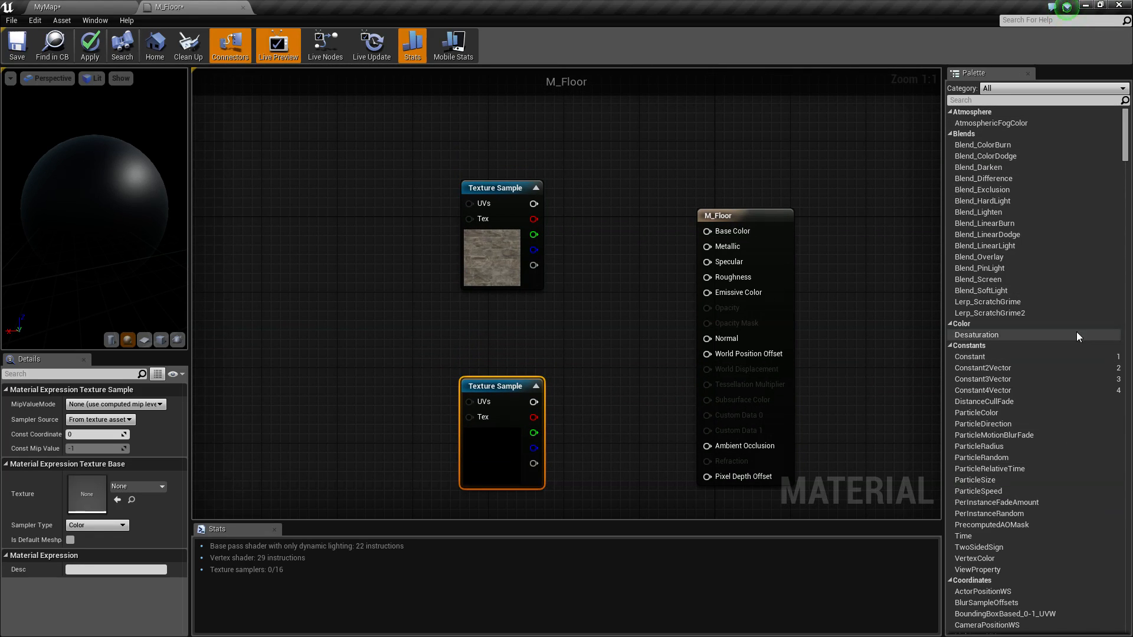
Find the TextureSample expression in the palette's Texture category and check its shortcut.
mouse_move(1126, 118)
left_mouse_down()
mouse_move(1116, 519)
mouse_move(1121, 510)
left_mouse_up()
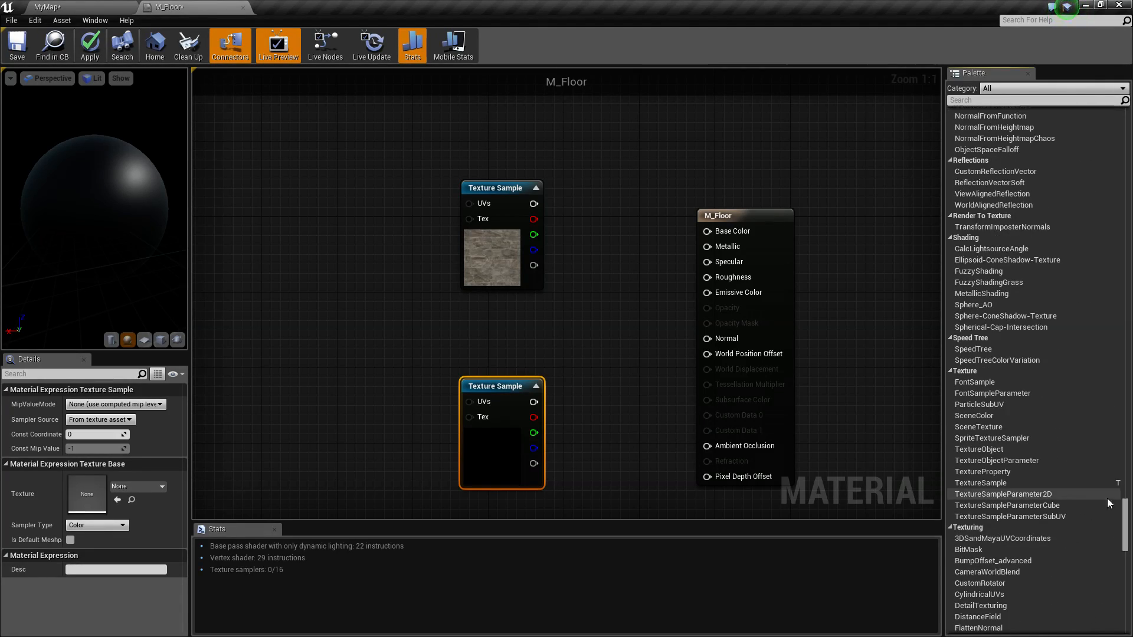
left_click_drag(980, 483, 975, 491)
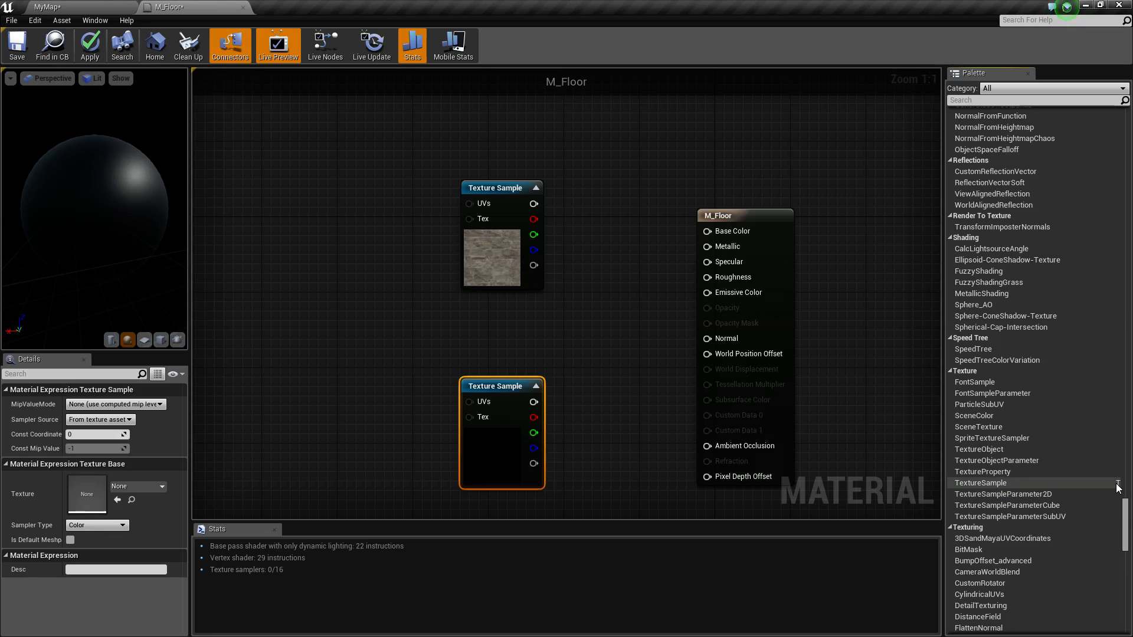
left_click(598, 352)
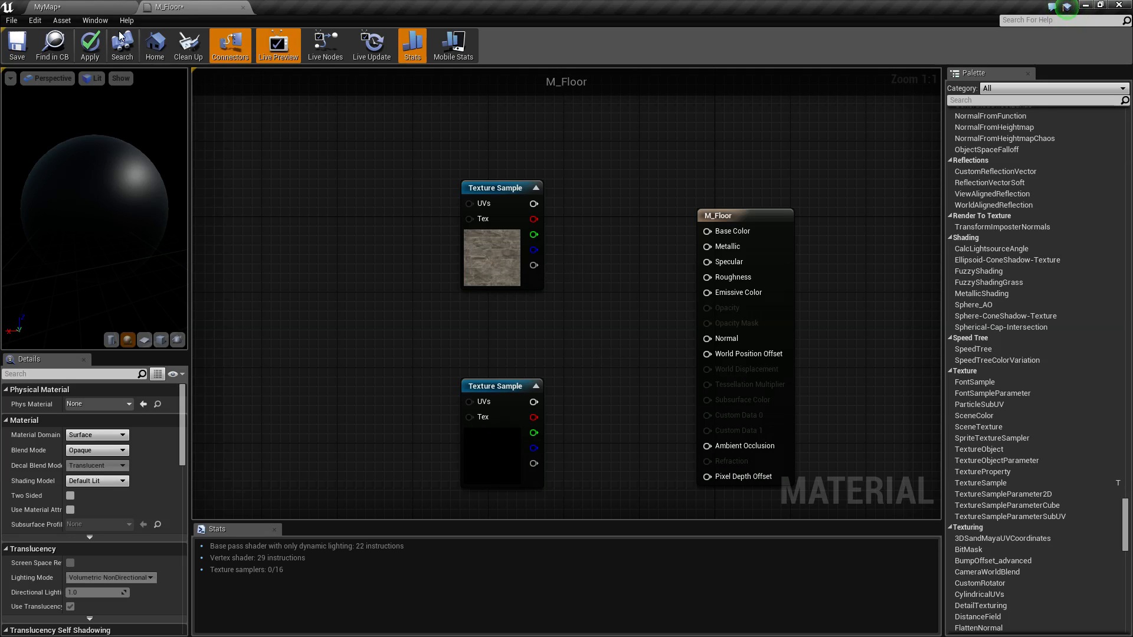
Open M_Basic_Wall_Mine from MyContent's Materials folder, examine its Color node's Base Color connection, and return to M_Floor.
left_click(70, 6)
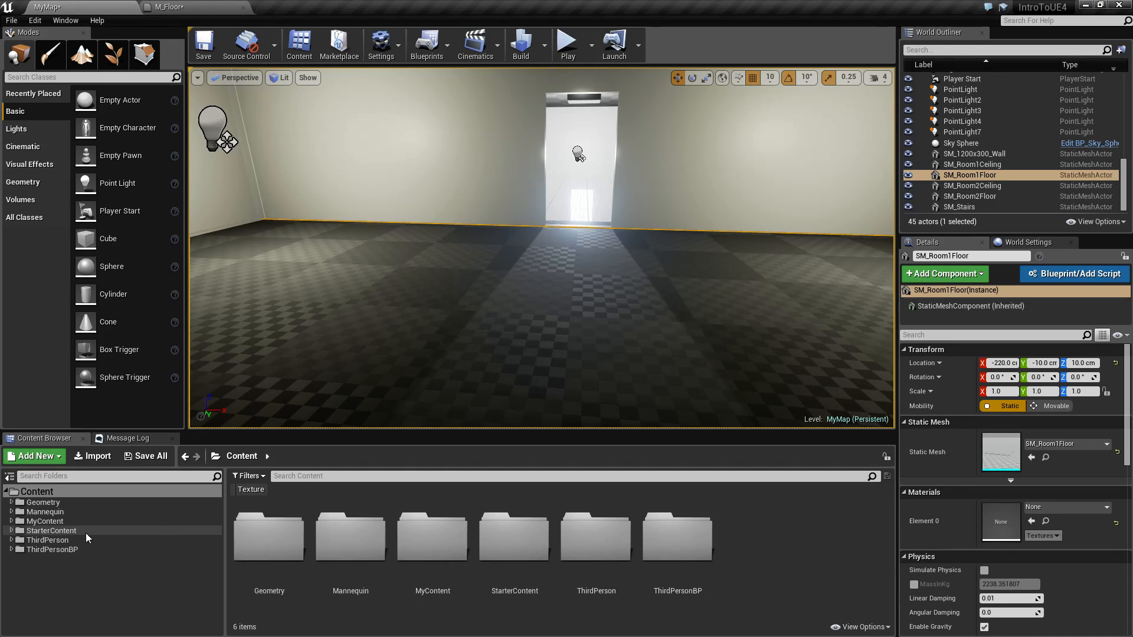
double_click(59, 523)
left_click(63, 539)
left_click(260, 546)
double_click(260, 546)
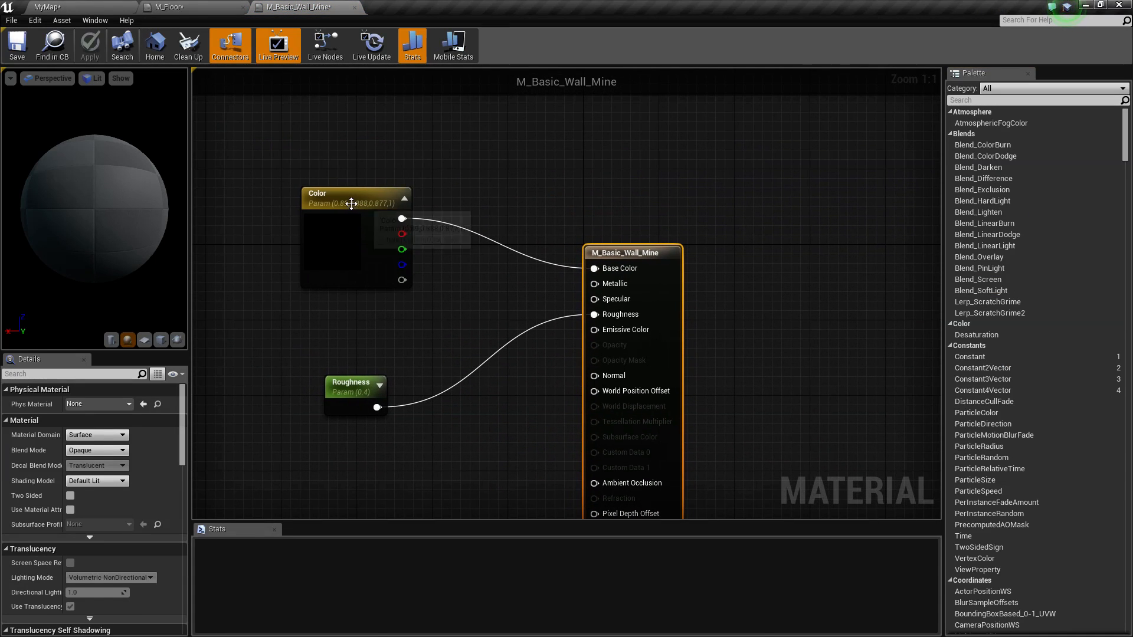
left_click(178, 6)
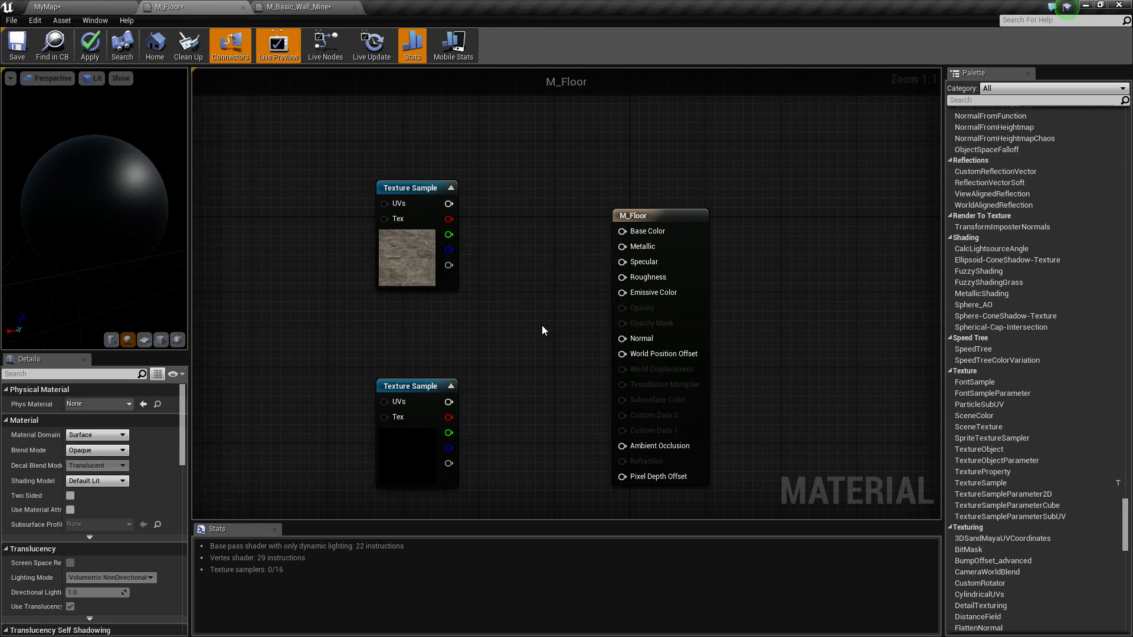
Connect the T_Brick_Cut_Stone_D Texture Sample's combined colour output to M_Floor's Base Color input.
left_click(431, 254)
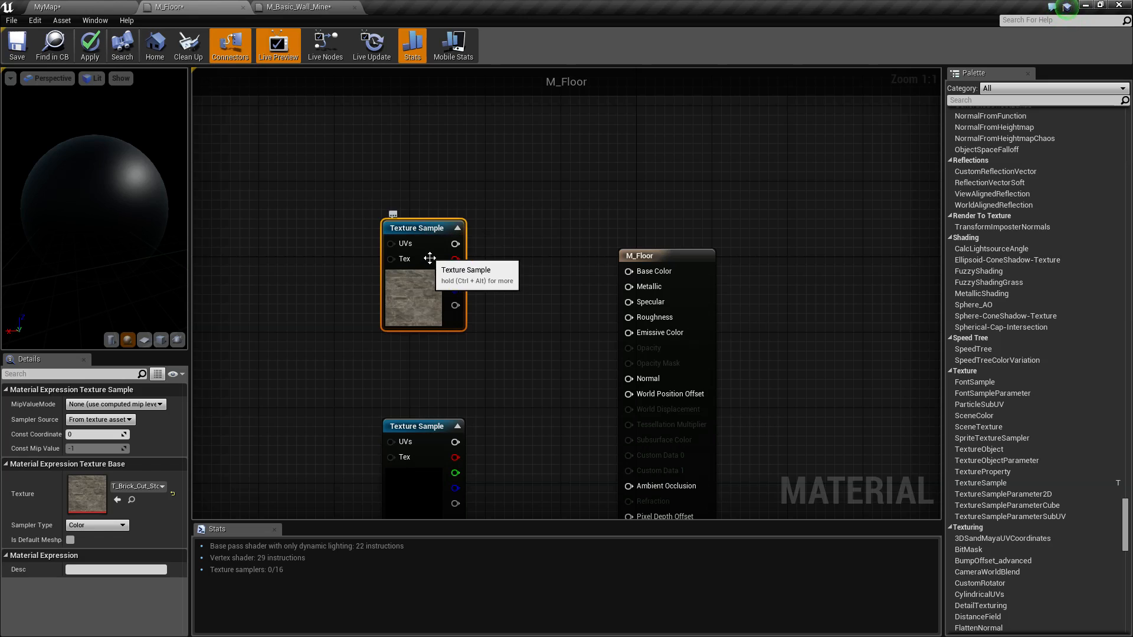
right_click_drag(524, 360, 519, 384)
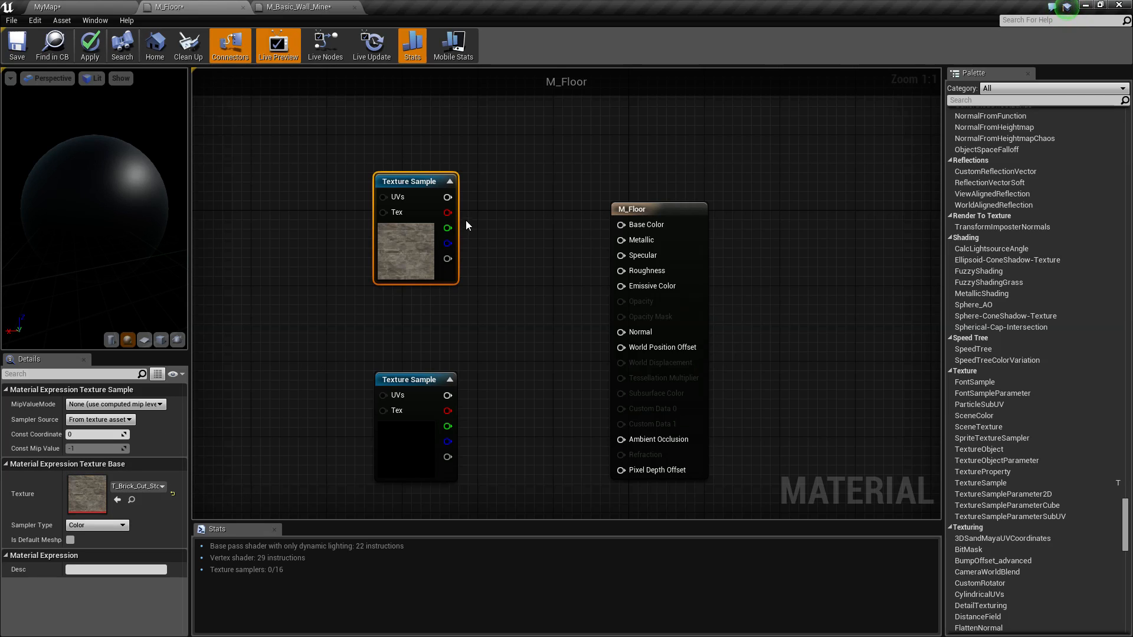
left_click_drag(629, 223, 630, 223)
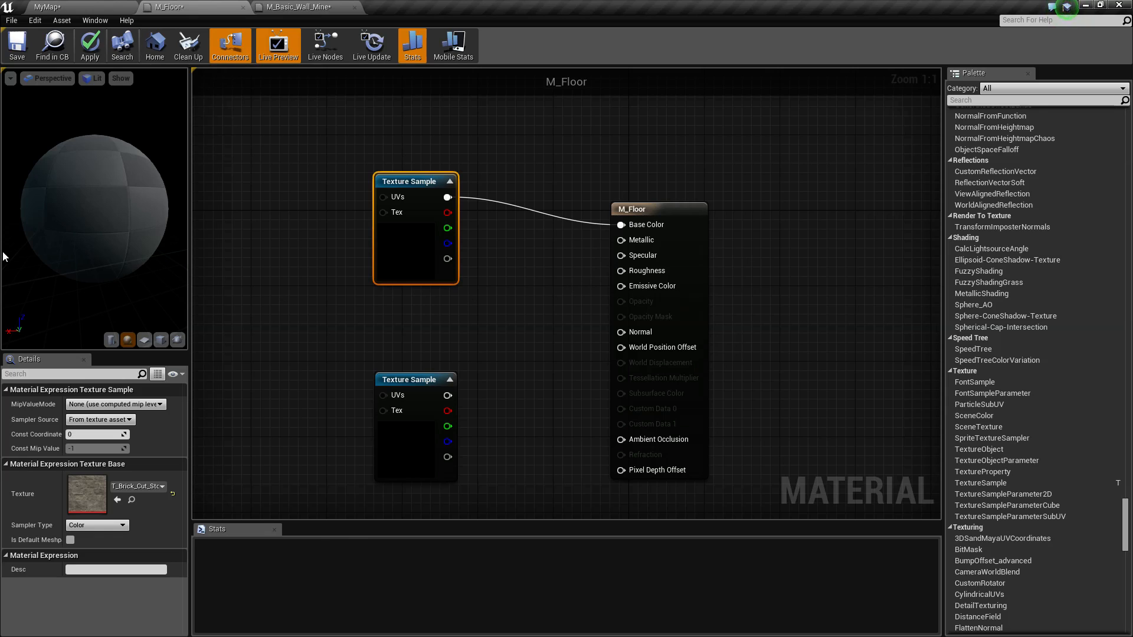
Switch the material preview to a plane and apply the M_Floor changes.
left_click(148, 342)
left_click_drag(152, 325, 213, 308)
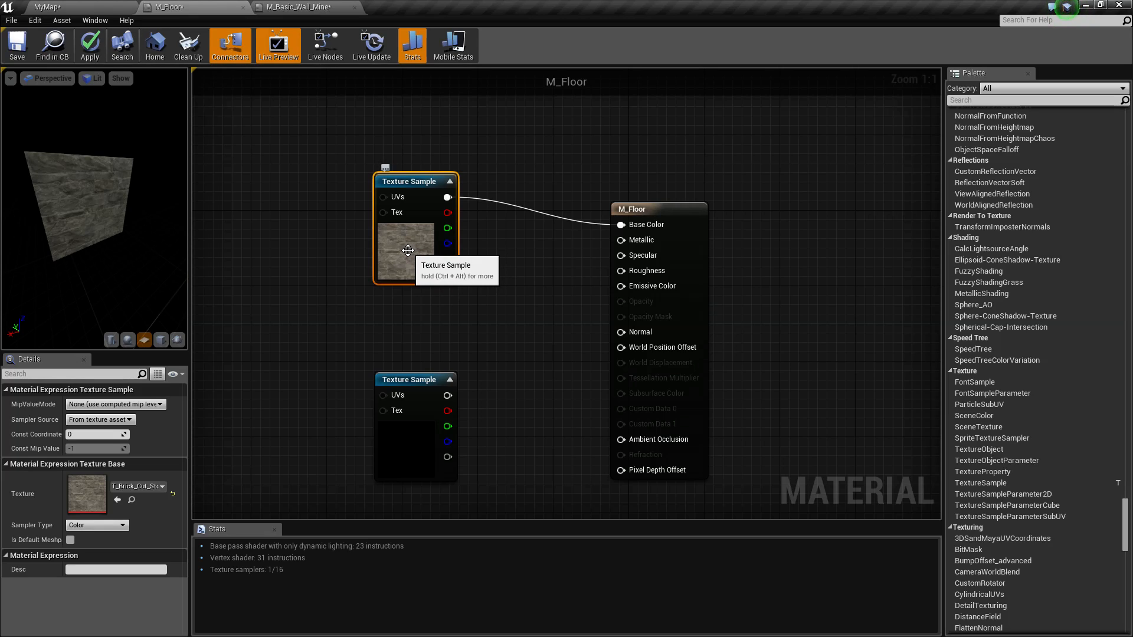
left_click(90, 45)
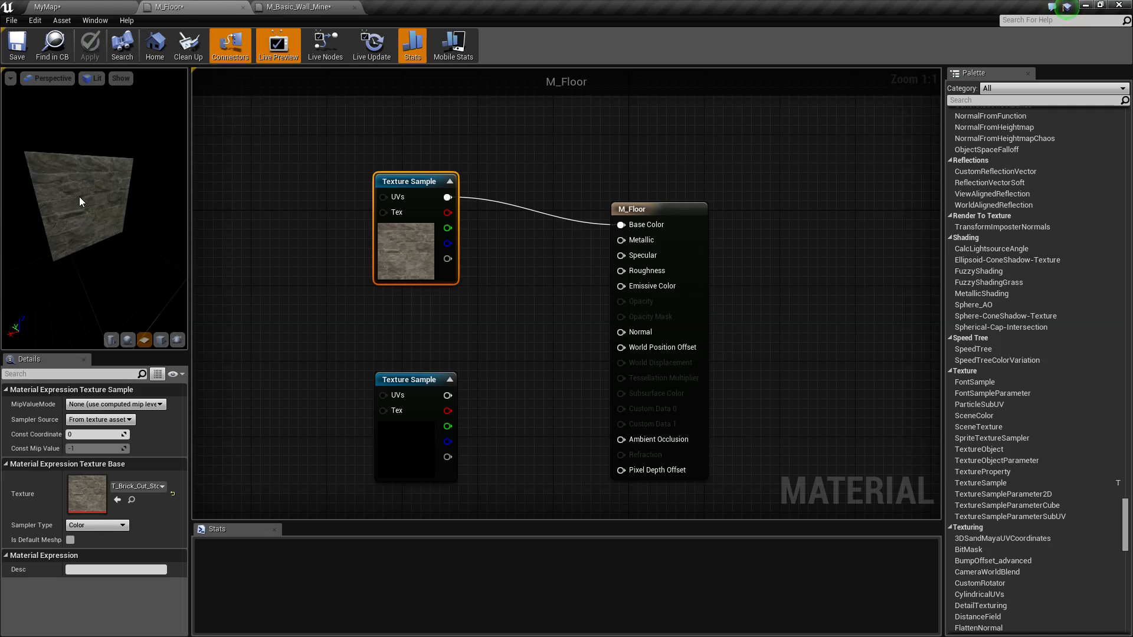
Assign the M_Floor material to the Room 1 floor in the MyMap level and inspect the floor up close.
left_click(74, 6)
left_click_drag(350, 538, 677, 361)
key("s")
right_click_drag(677, 361, 670, 396)
key("w")
key("s")
key("w")
key("a")
mouse_move(666, 350)
right_mouse_down()
mouse_move(667, 336)
mouse_move(666, 350)
right_mouse_up()
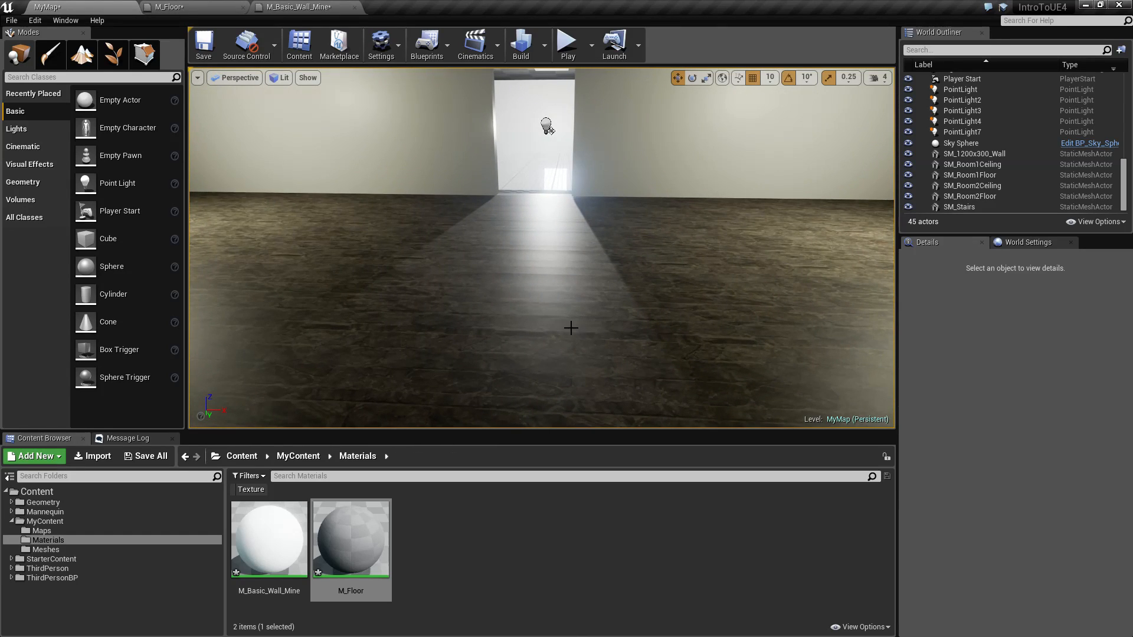
Close the M_Basic_Wall_Mine material editor and return to the M_Floor graph.
left_click(354, 6)
left_click(217, 5)
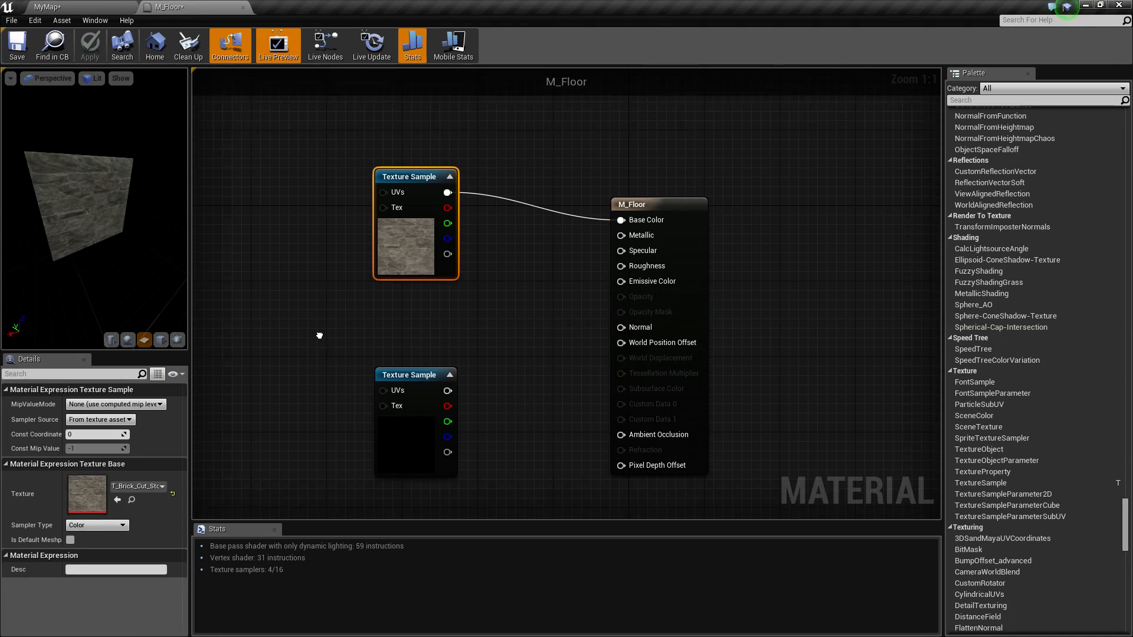
right_click_drag(319, 331, 324, 296)
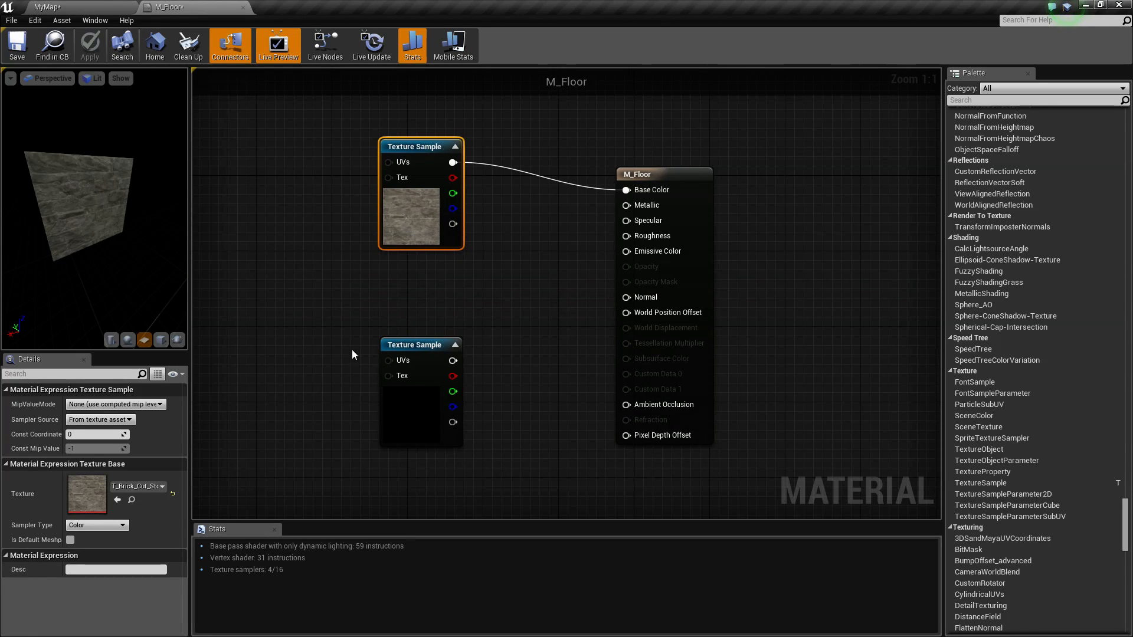
Find the brick textures and assign T_Brick_Cut_Stone_N to the empty lower Texture Sample node.
left_click(406, 413)
left_click(136, 487)
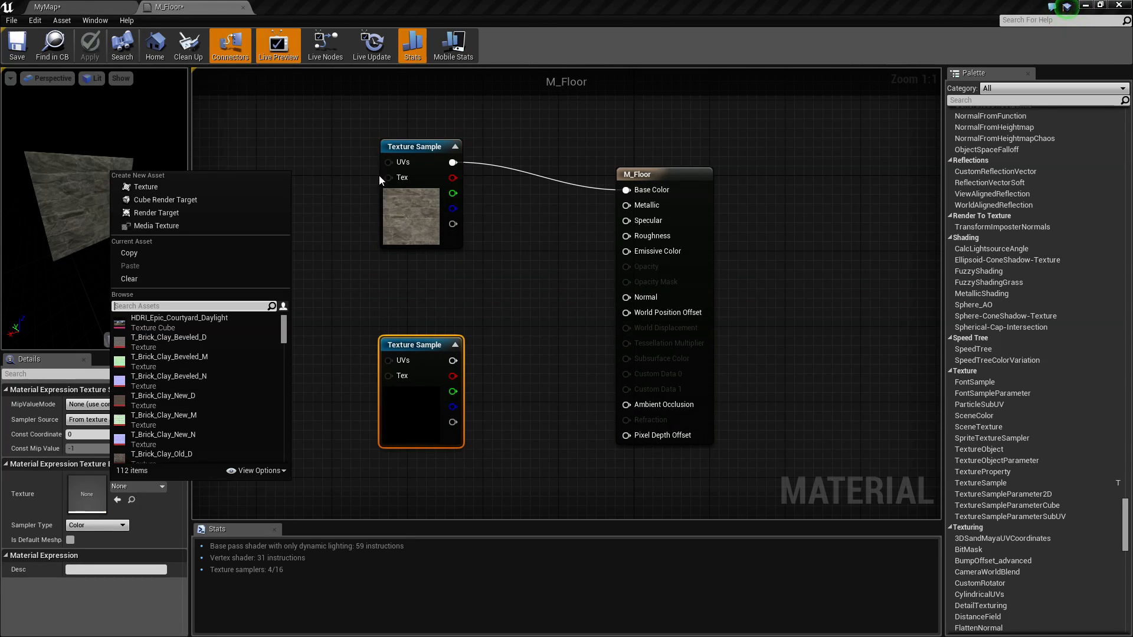
left_click(417, 203)
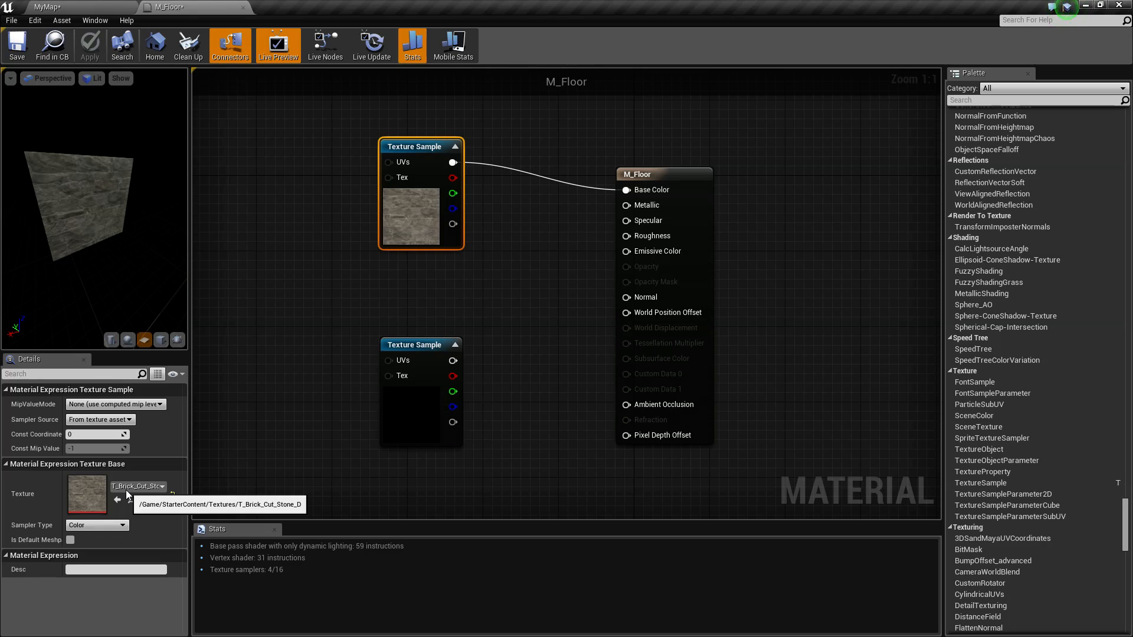
left_click(419, 406)
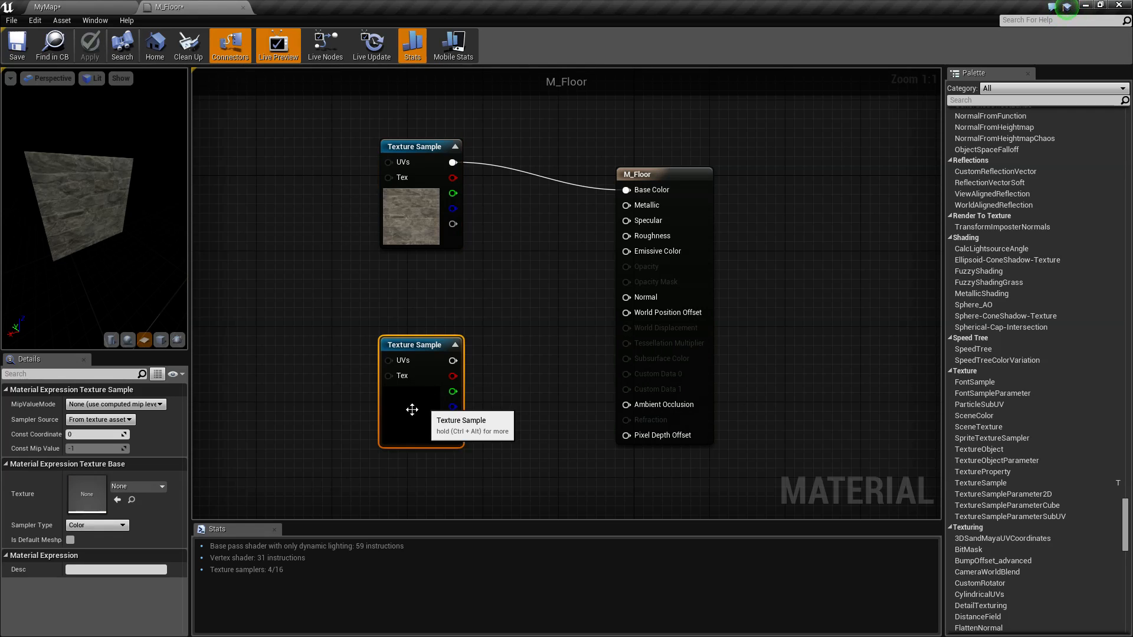
left_click(146, 488)
type("brick")
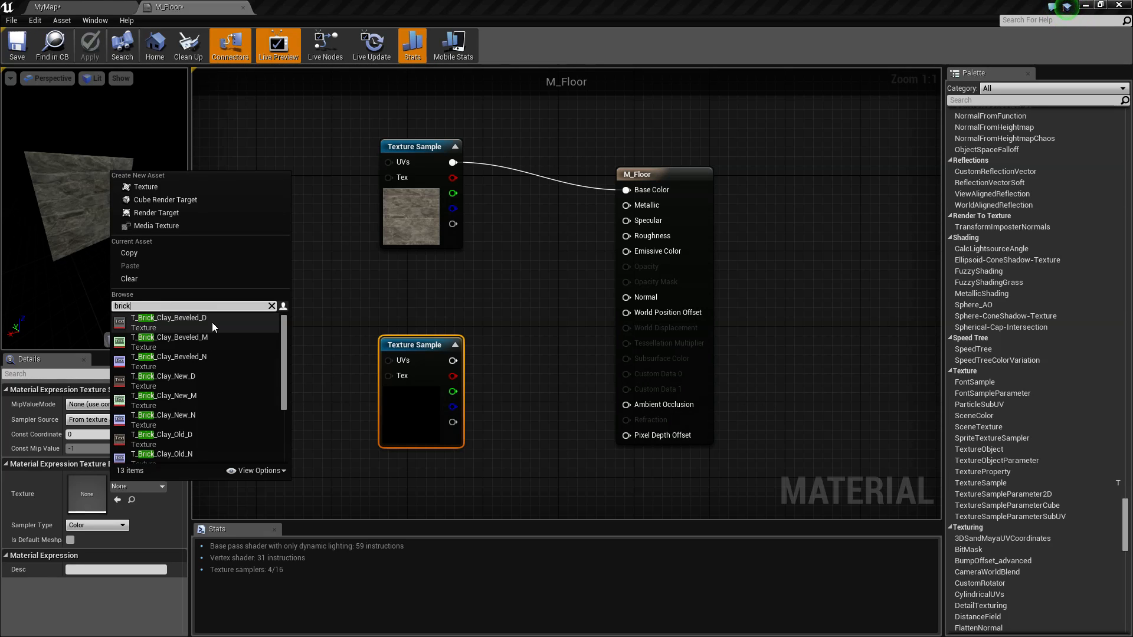
scroll(190, 431, "down", 2)
scroll(190, 434, "down", 3)
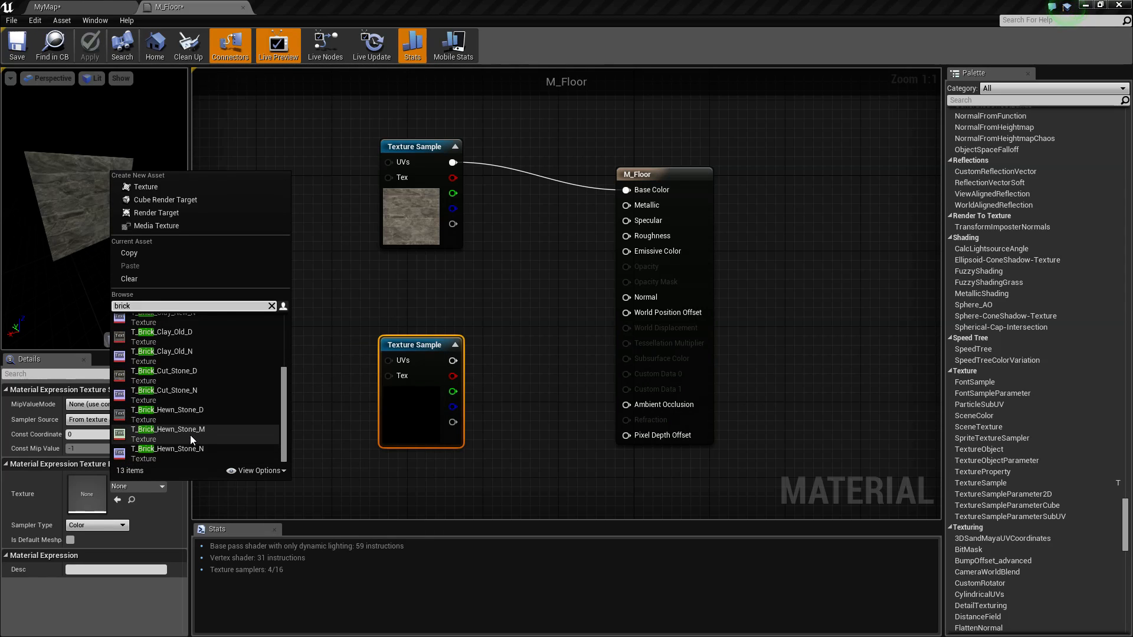
left_click(181, 392)
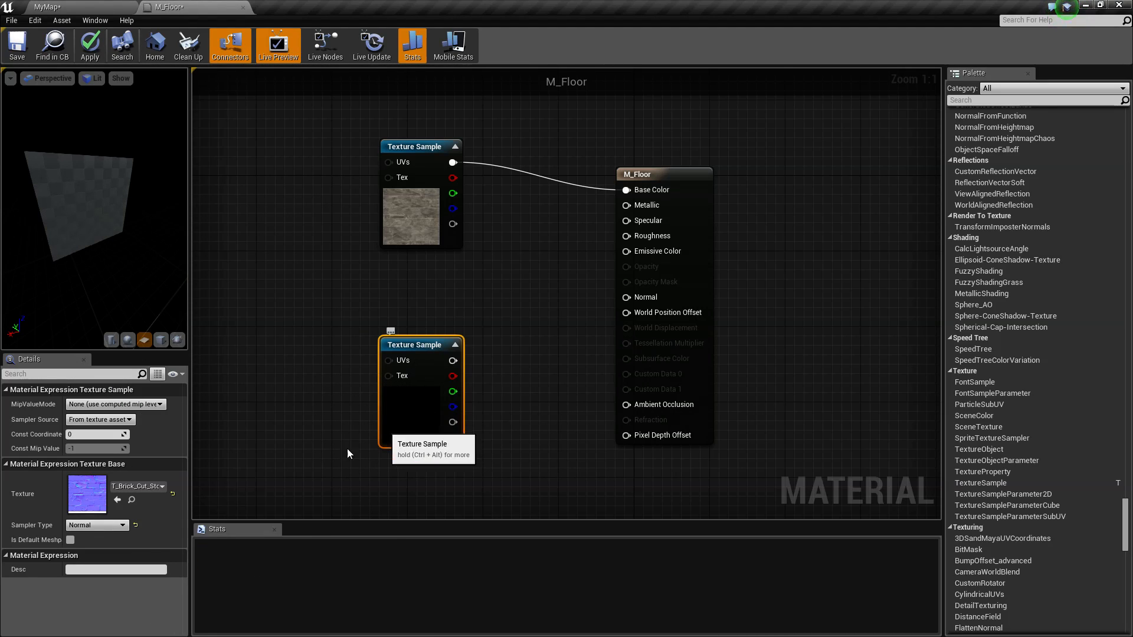
Connect the T_Brick_Cut_Stone_N node to M_Floor's Normal input, apply the material, and inspect the floor in the MyMap level.
left_click_drag(453, 360, 632, 298)
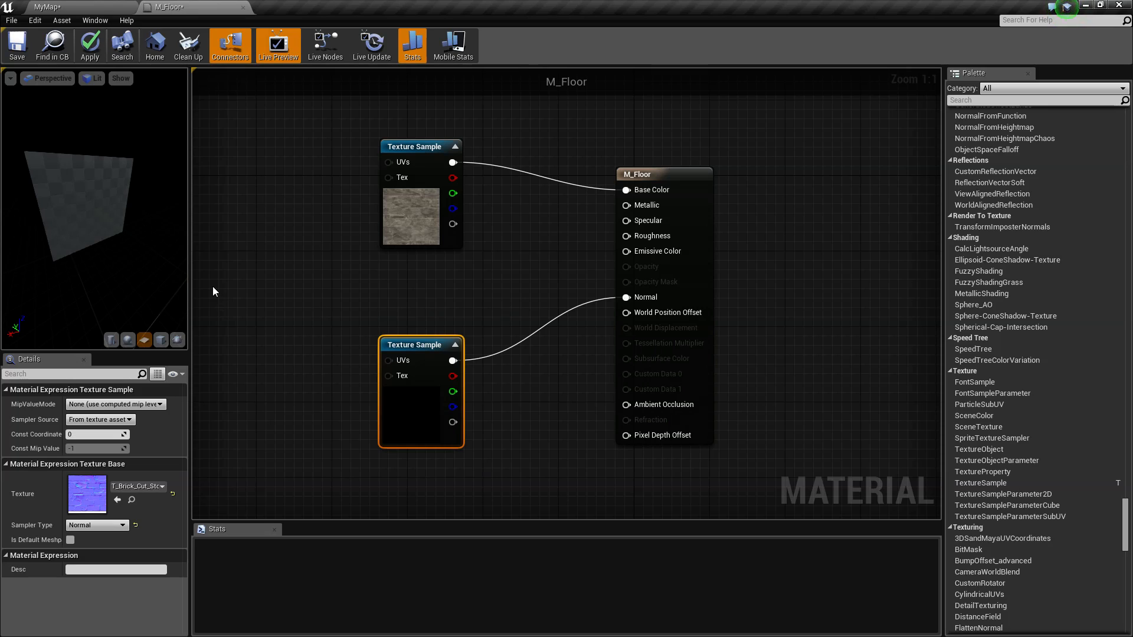
left_click(89, 45)
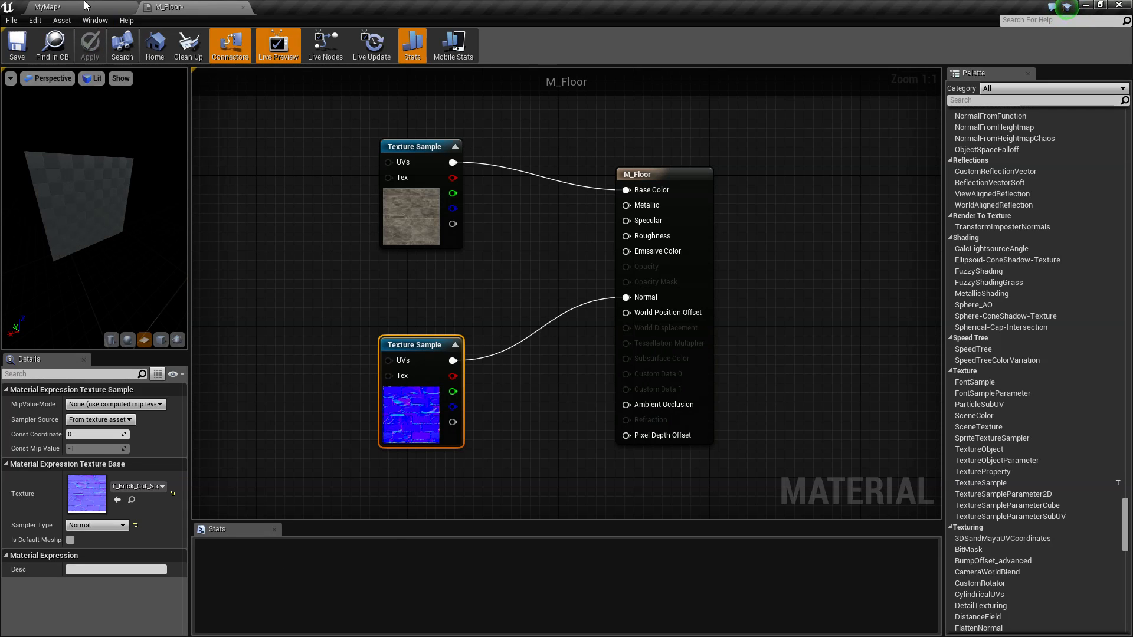
left_click(83, 5)
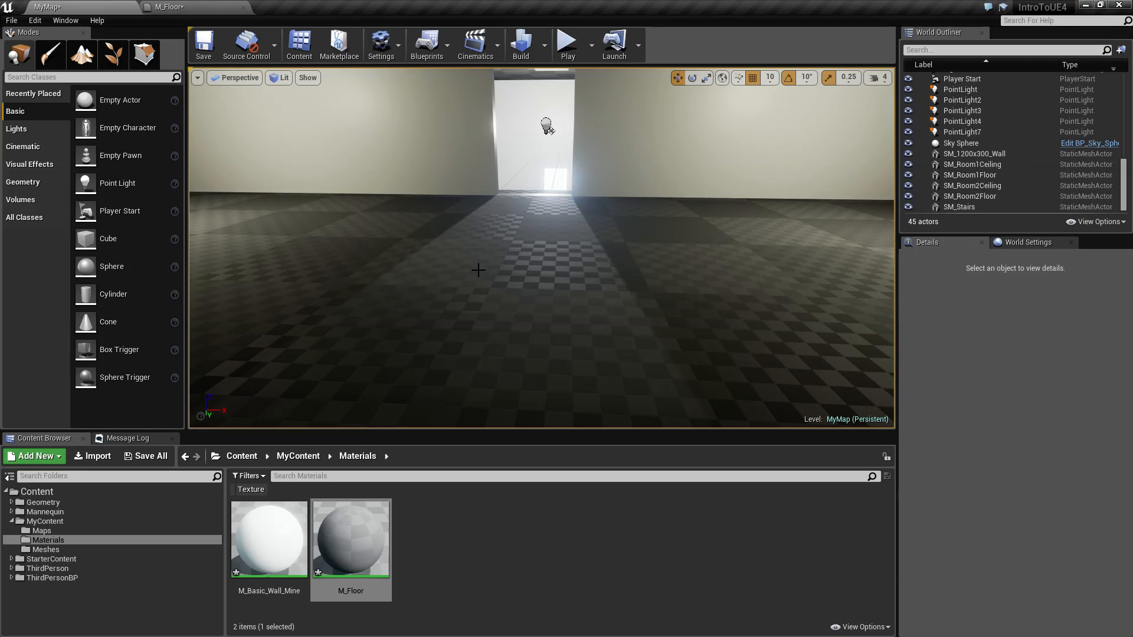
right_click_drag(602, 303, 580, 251)
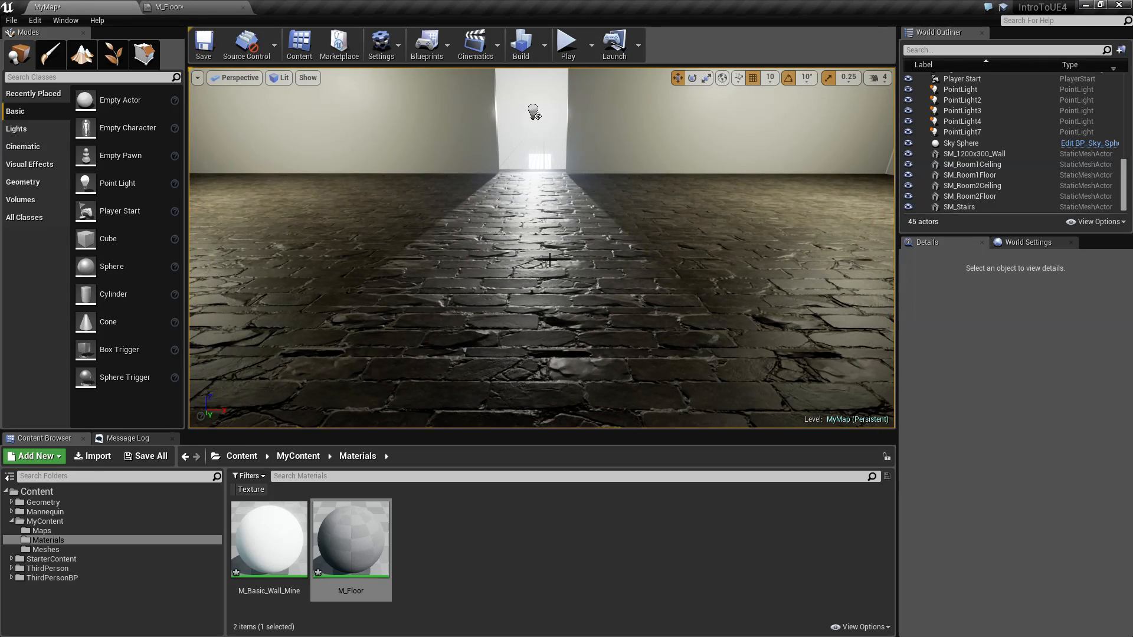
Return to the M_Floor graph, spread the two Texture Sample nodes apart vertically, and save the pending items.
left_click(171, 6)
left_click_drag(420, 339, 421, 389)
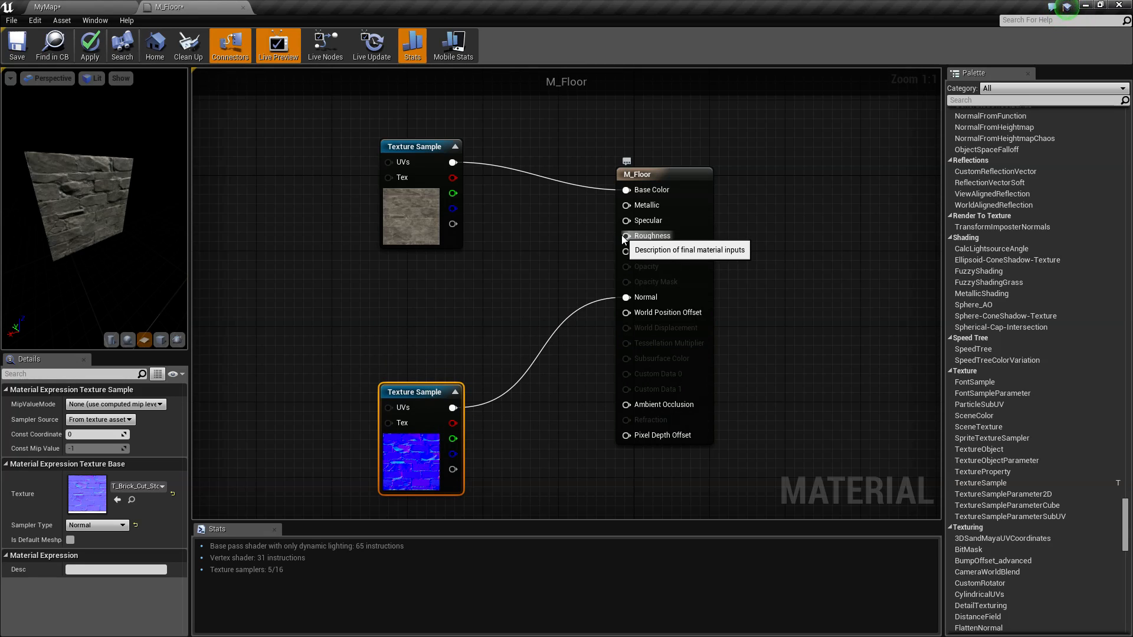
left_click_drag(627, 235, 487, 284)
left_click(451, 298)
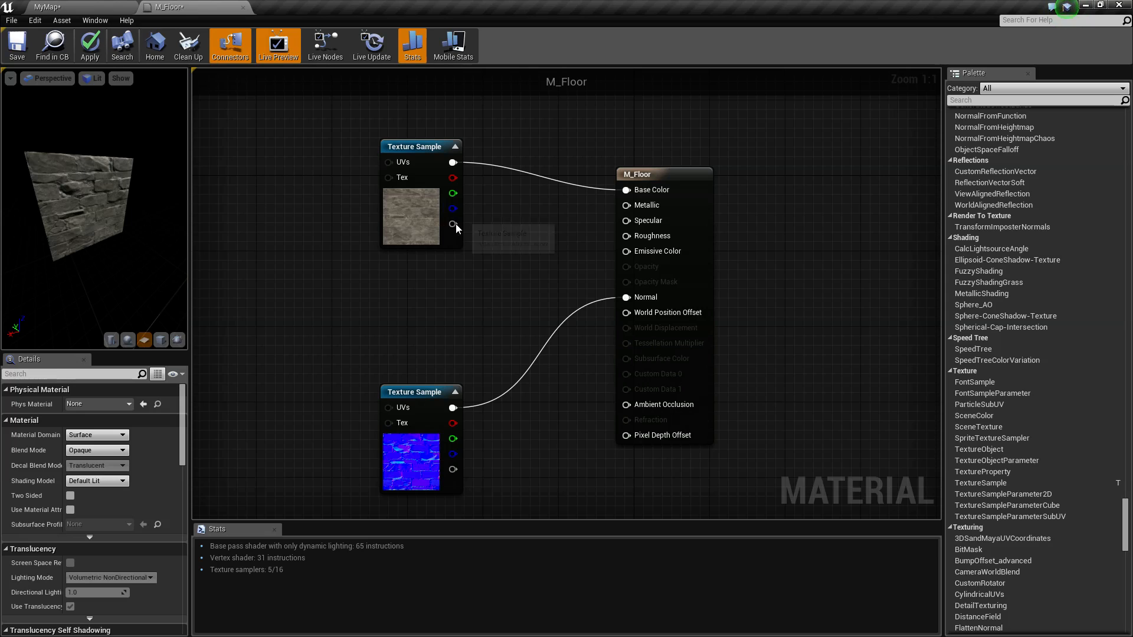
right_click_drag(530, 290, 543, 337)
left_click_drag(424, 196, 451, 155)
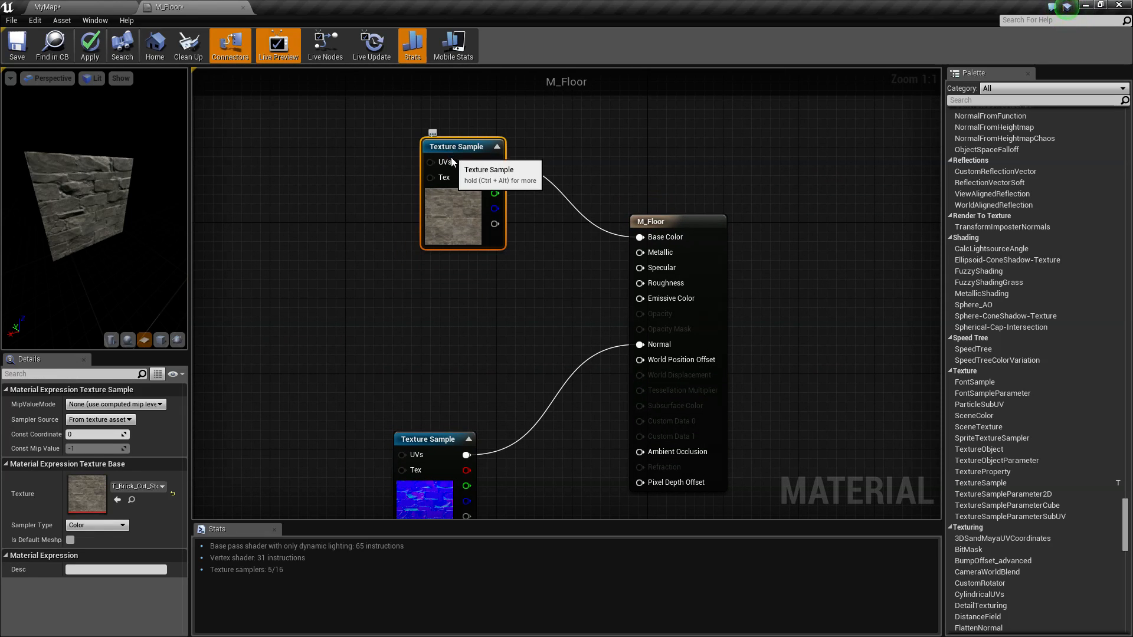
right_click_drag(504, 306, 515, 230)
left_click_drag(452, 370, 469, 388)
right_click_drag(484, 312, 505, 369)
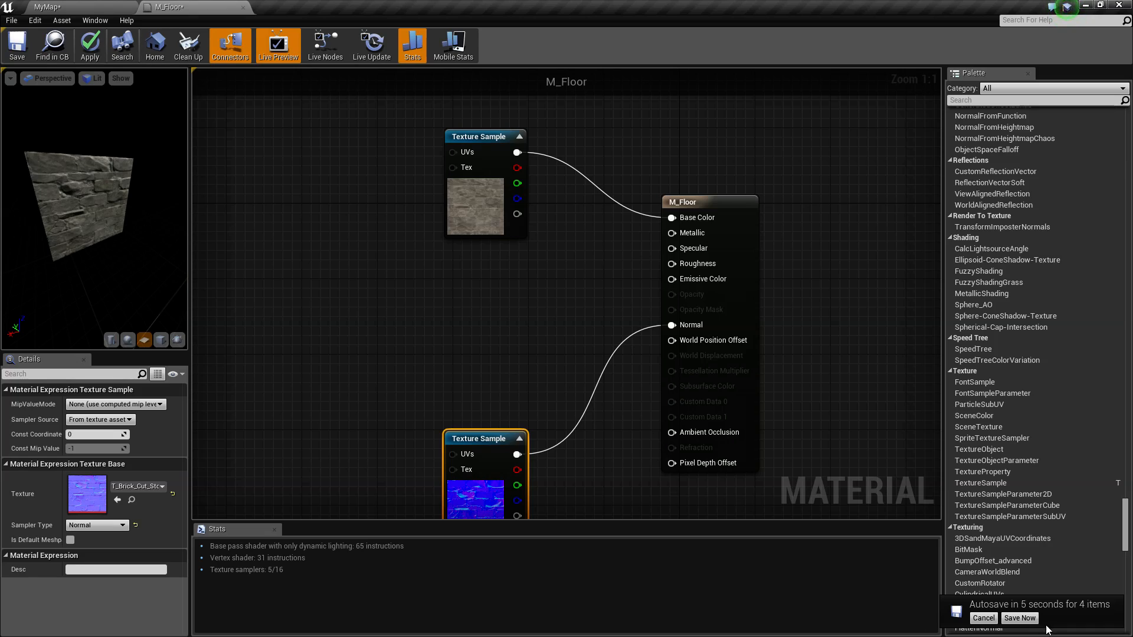
left_click(1021, 617)
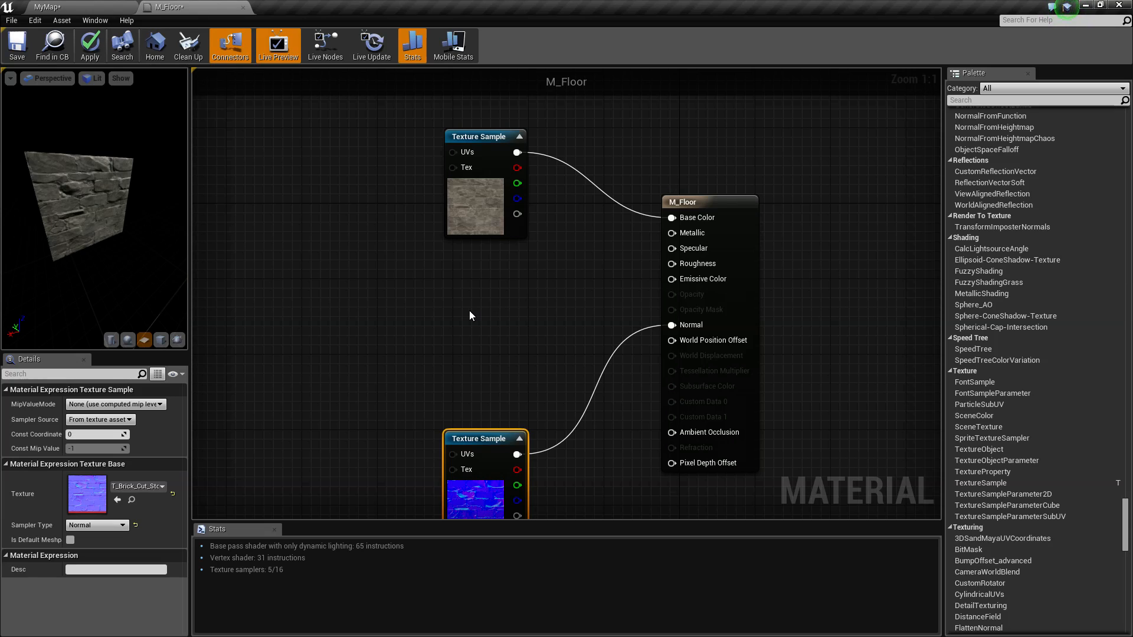
Look through the palette's vector and constant nodes and add a Constant node between the two Texture Samples.
left_click_drag(1125, 522, 1125, 599)
scroll(1035, 466, "down", 1)
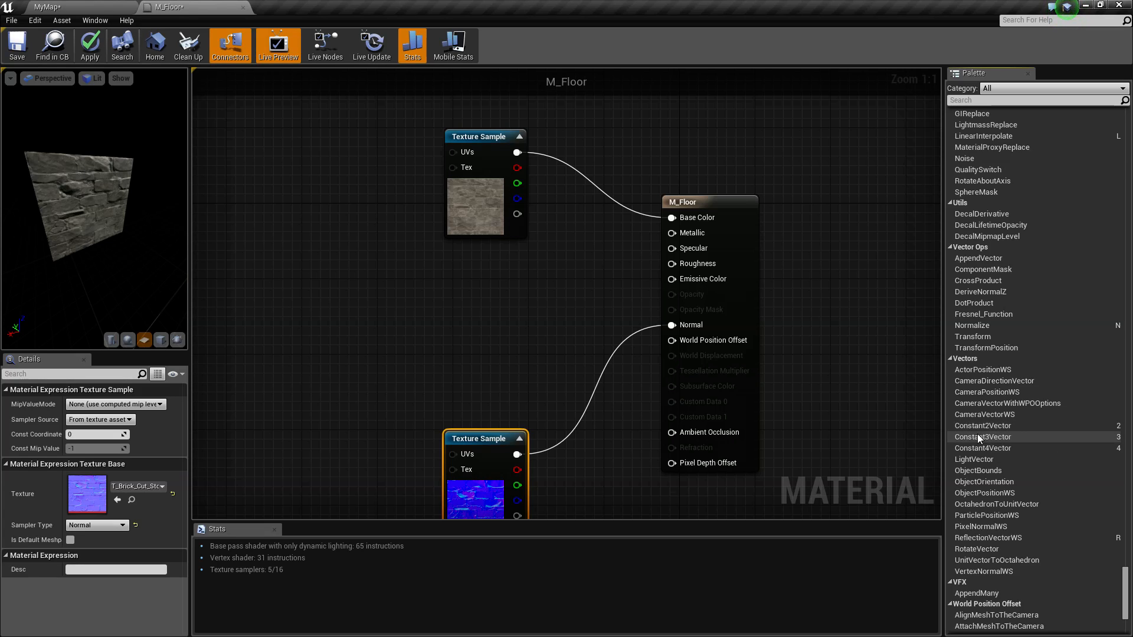
left_click_drag(1126, 595, 1121, 118)
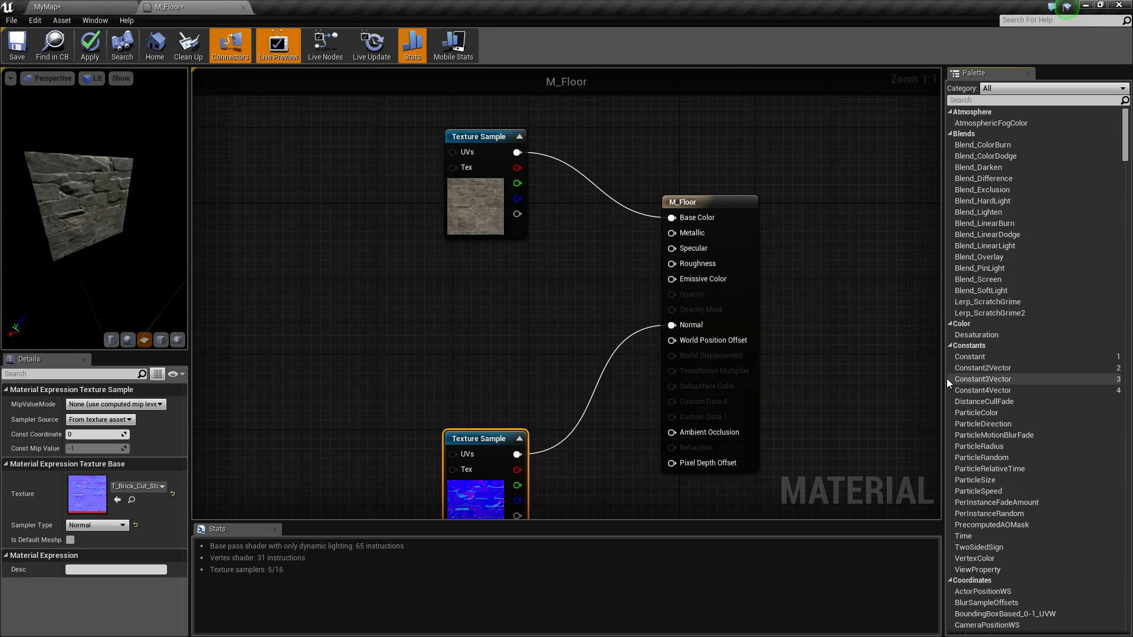
left_click(445, 330)
right_click_drag(483, 316, 566, 313)
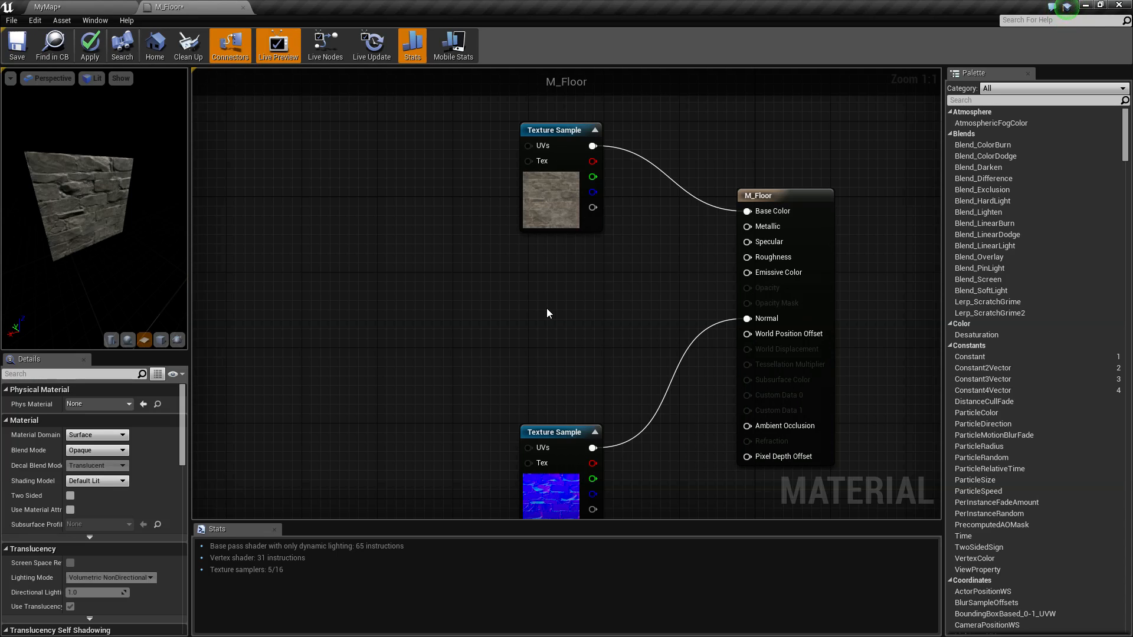
left_click(513, 296)
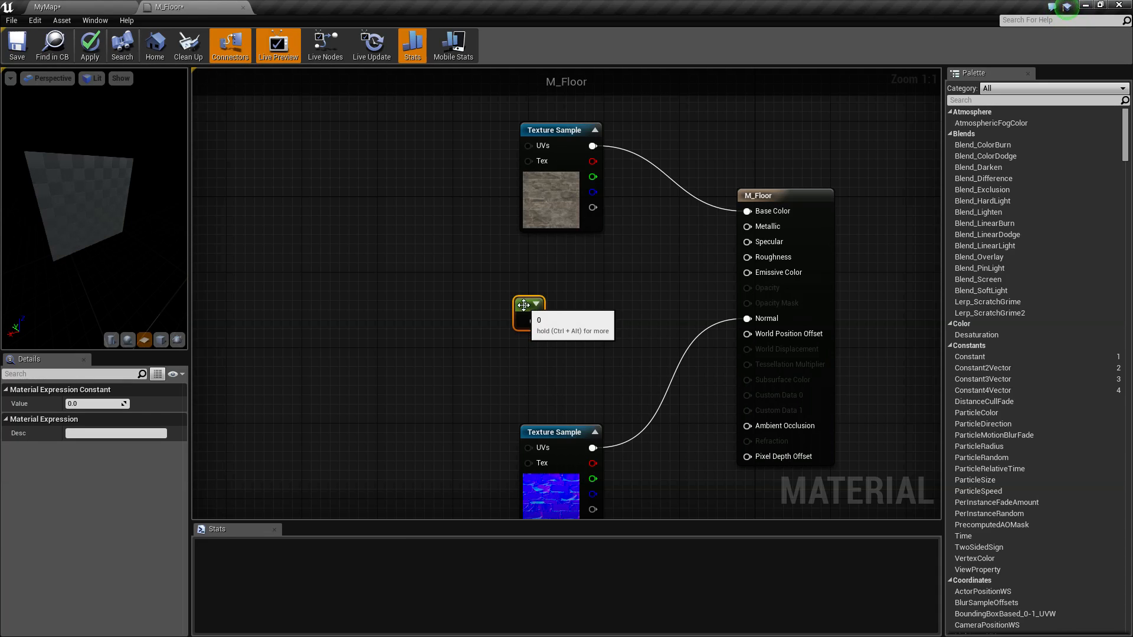
right_click_drag(537, 356, 604, 333)
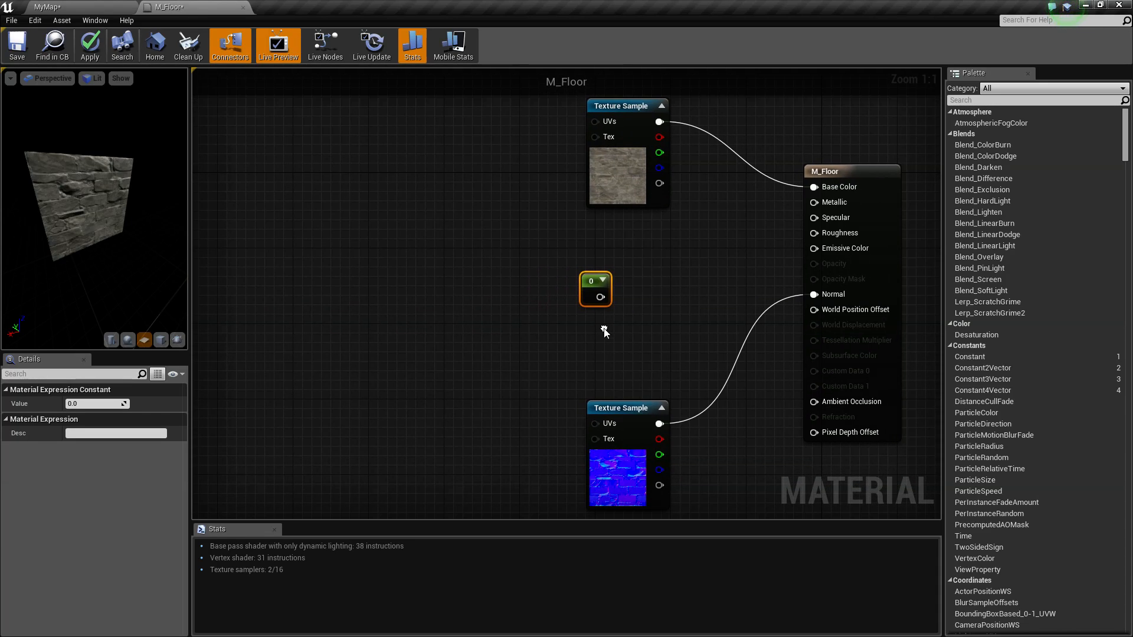
Add a Constant2Vector, a Constant3Vector and a Constant4Vector node below the Constant node.
left_click(526, 327)
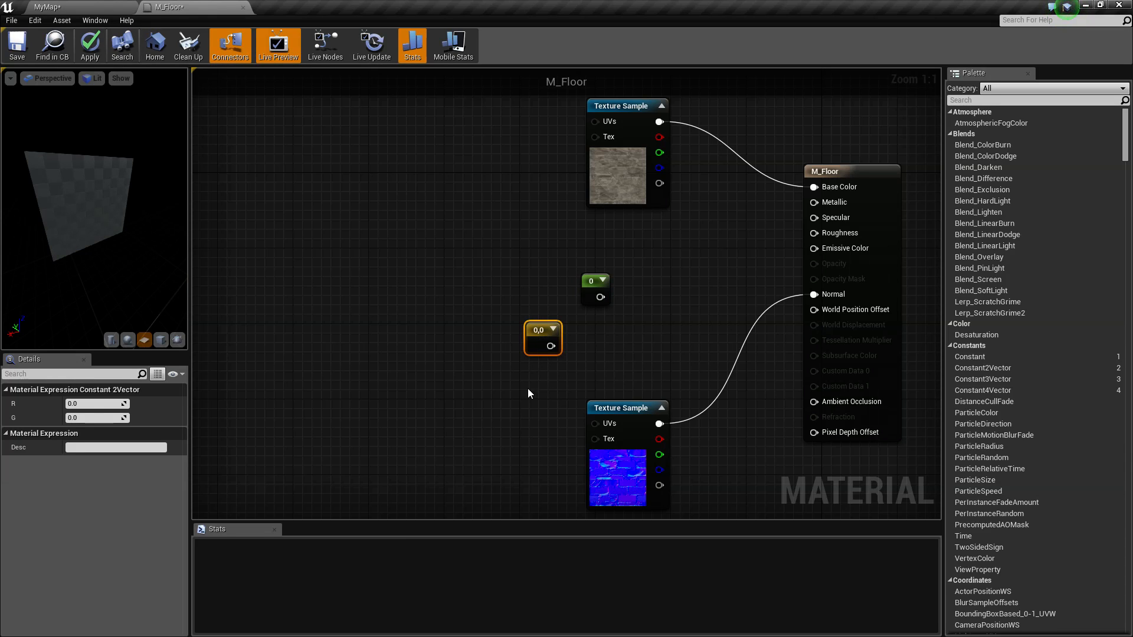
right_click_drag(529, 387, 547, 331)
left_click(531, 330)
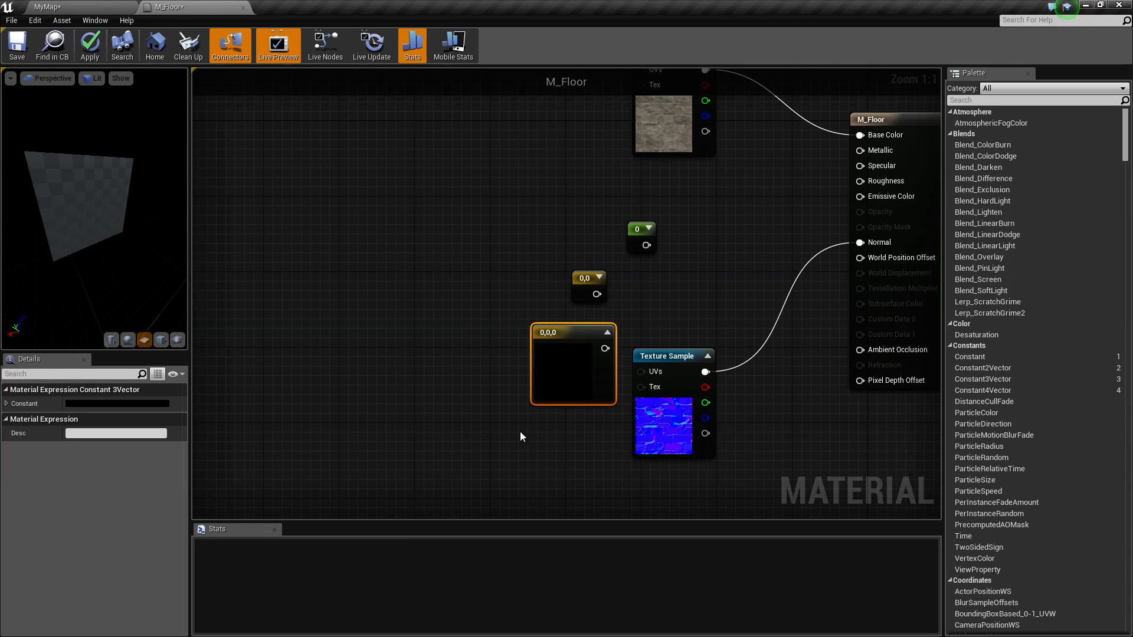
right_click_drag(519, 434, 520, 367)
left_click(511, 346)
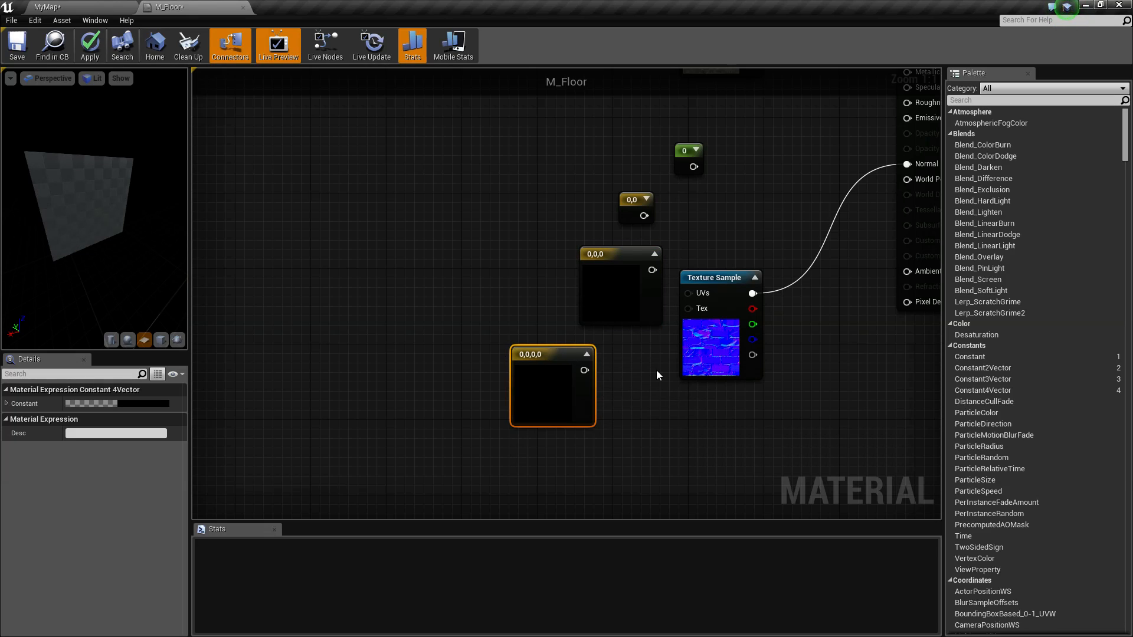
right_click_drag(663, 374, 637, 427)
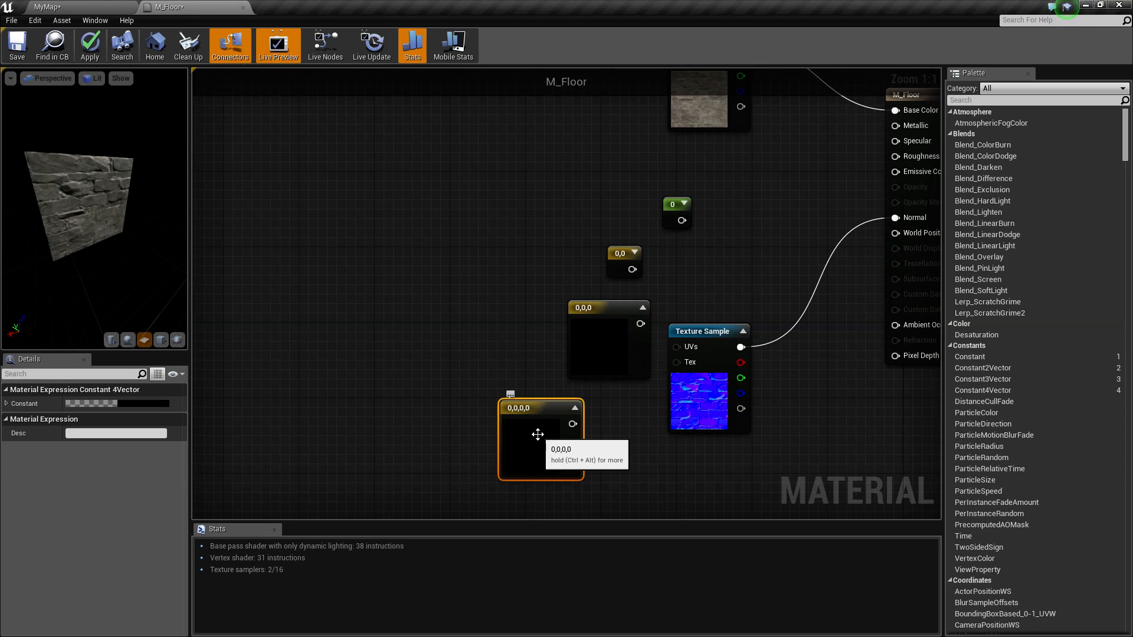
Delete the Constant2Vector, Constant3Vector and Constant4Vector nodes from the M_Floor graph.
left_click(623, 308)
left_click(627, 256)
left_click_drag(505, 268, 630, 470)
key("Delete")
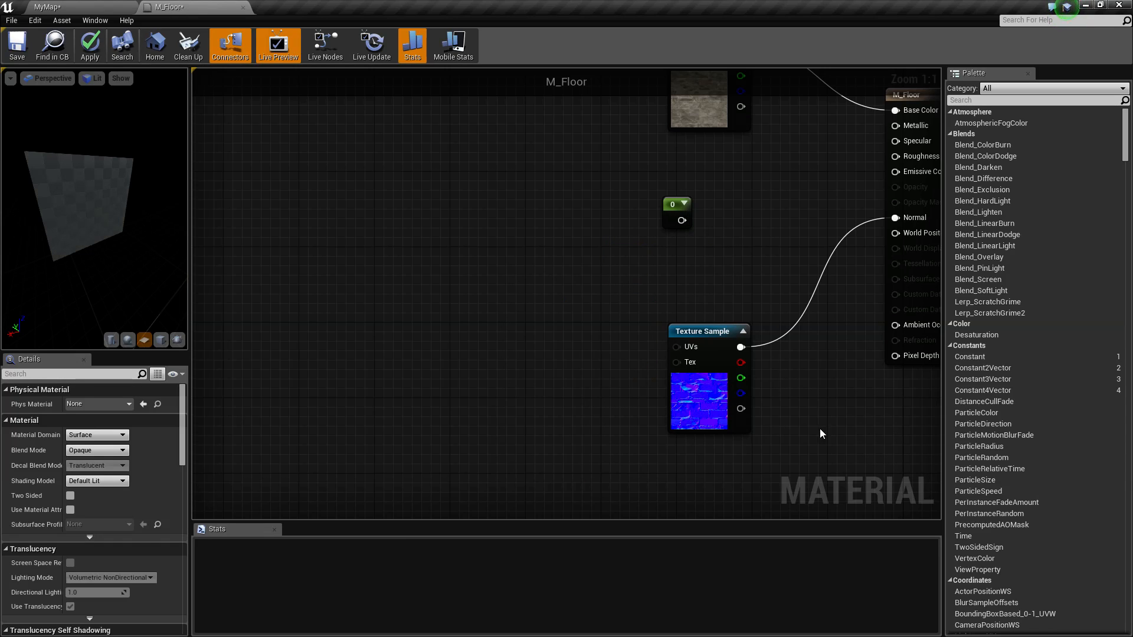
Add three more Constant nodes, two from the palette and one by searching the graph's node list for "const".
left_click_drag(986, 357, 496, 330)
left_click_drag(1028, 354, 466, 255)
right_click_drag(339, 414, 463, 361)
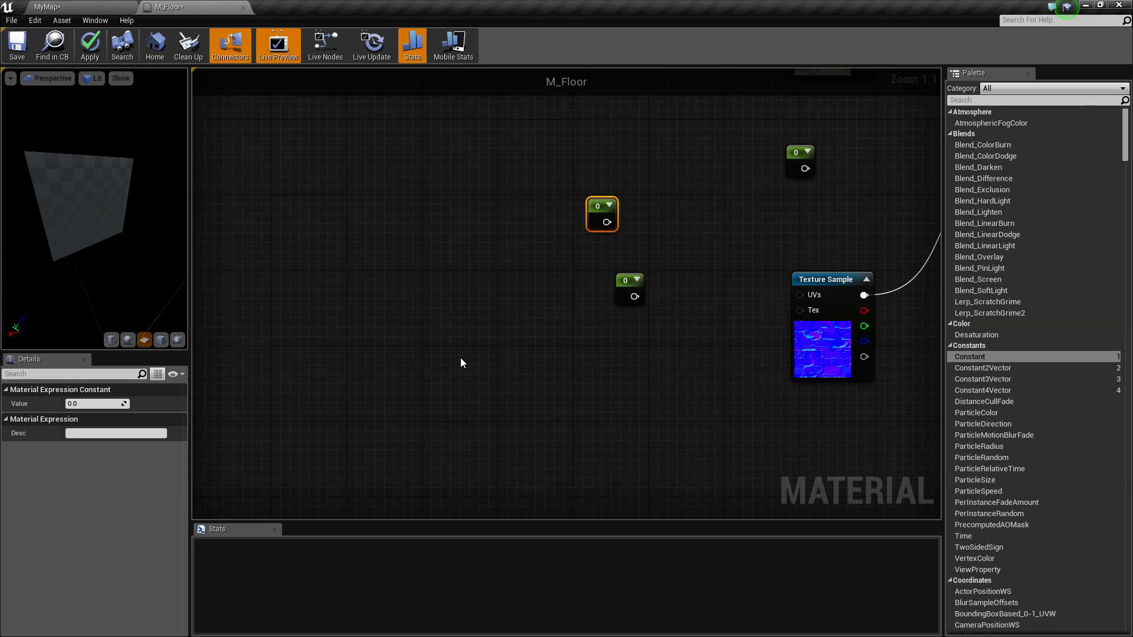
right_click(463, 362)
type("const")
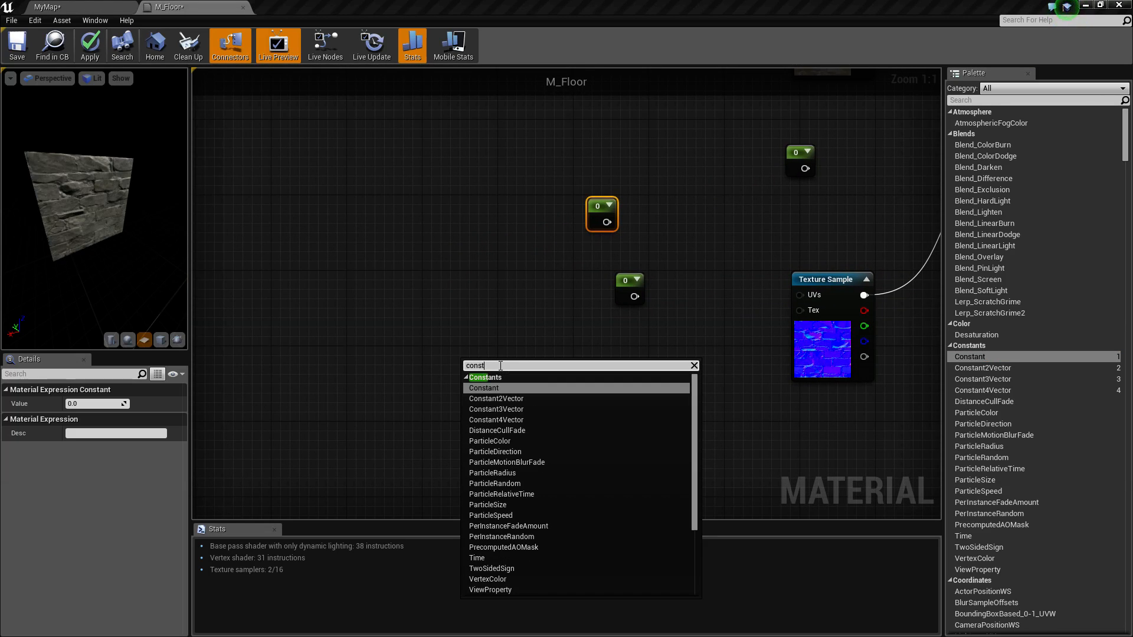
left_click(516, 388)
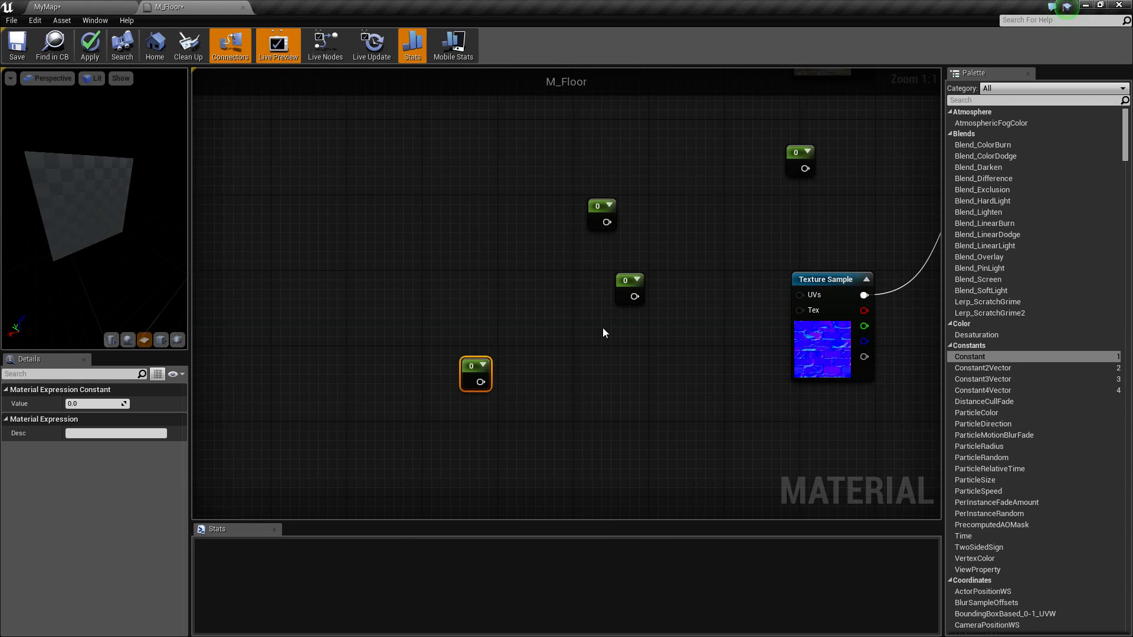
Delete the three extra Constant nodes and the original Constant node between the Texture Samples.
right_click_drag(593, 385, 538, 431)
left_click_drag(375, 258, 613, 455)
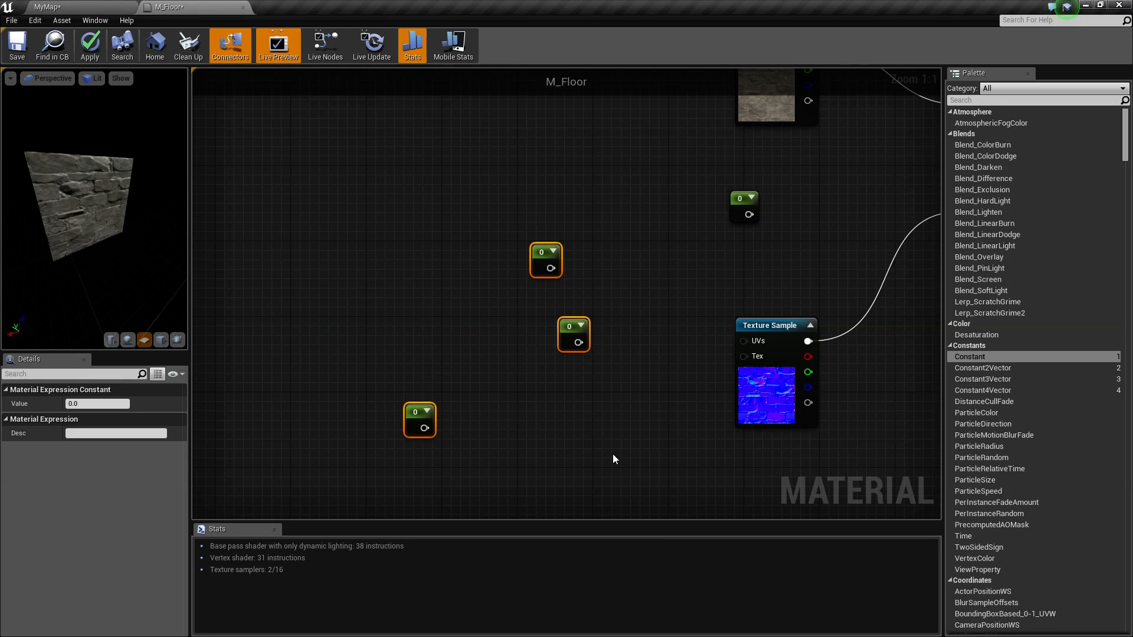
key("Delete")
right_click_drag(693, 373, 628, 431)
right_click_drag(886, 403, 786, 365)
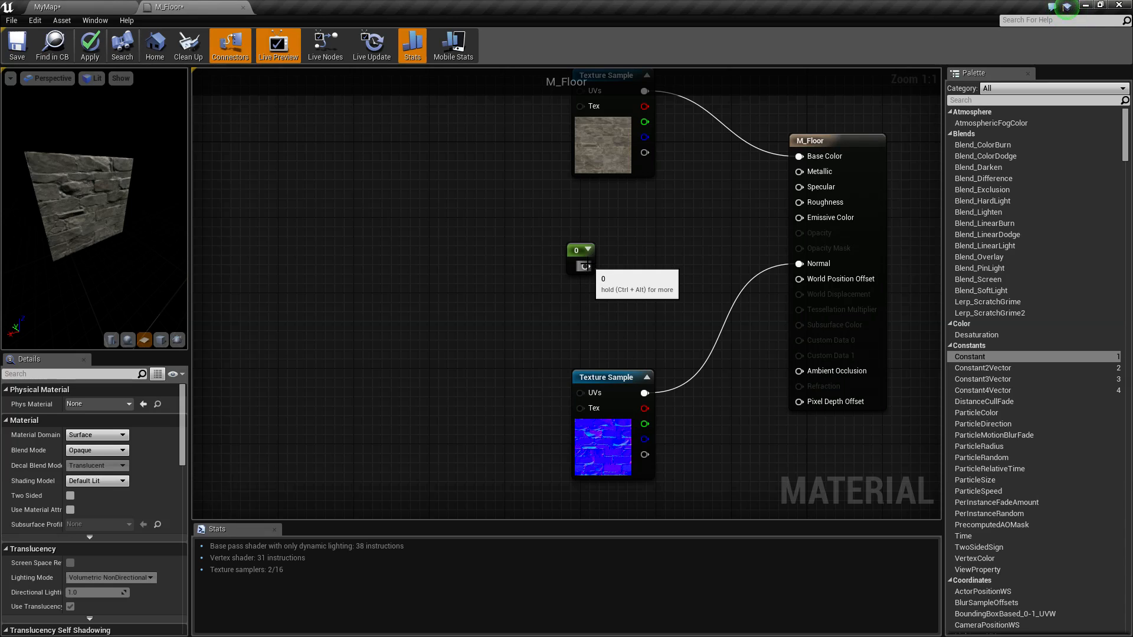
left_click(576, 252)
key("Delete")
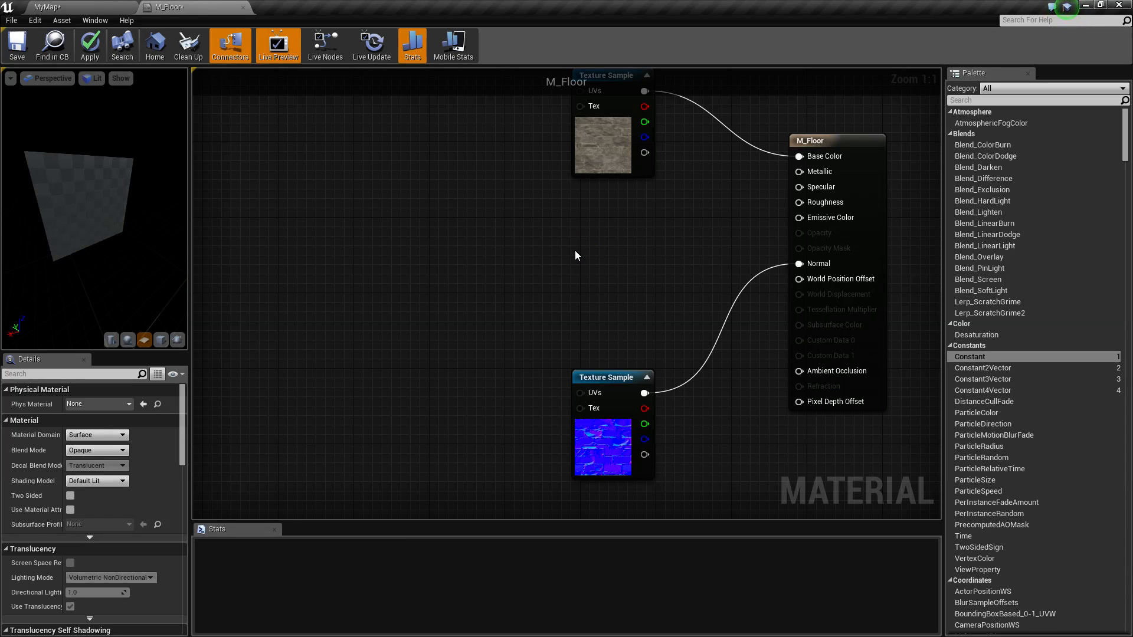
Add a Constant node between the Texture Samples, connect it to M_Floor's Roughness input, and set its value to 0.6.
key("1")
left_click(579, 244)
right_click_drag(616, 263, 573, 307)
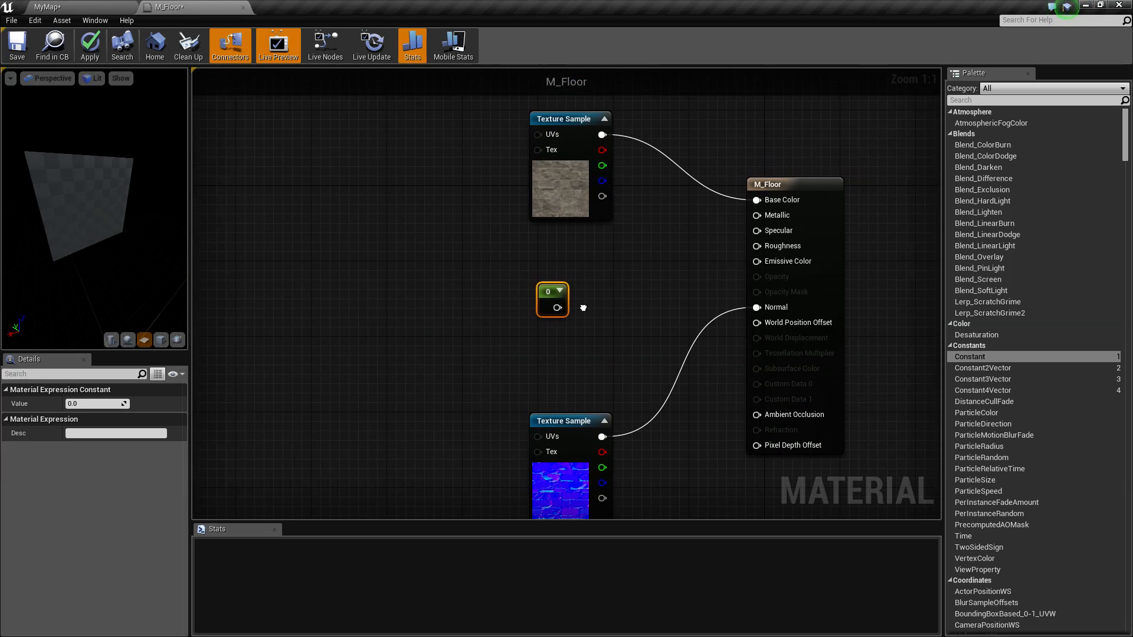
left_click_drag(557, 308, 770, 243)
left_click(109, 406)
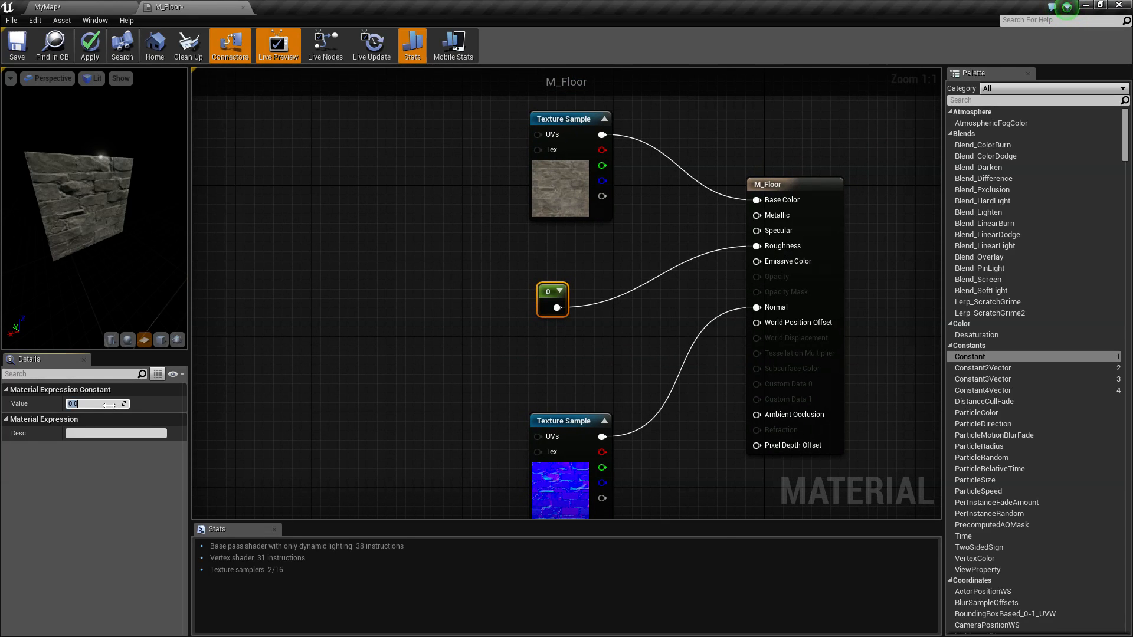
key("Return")
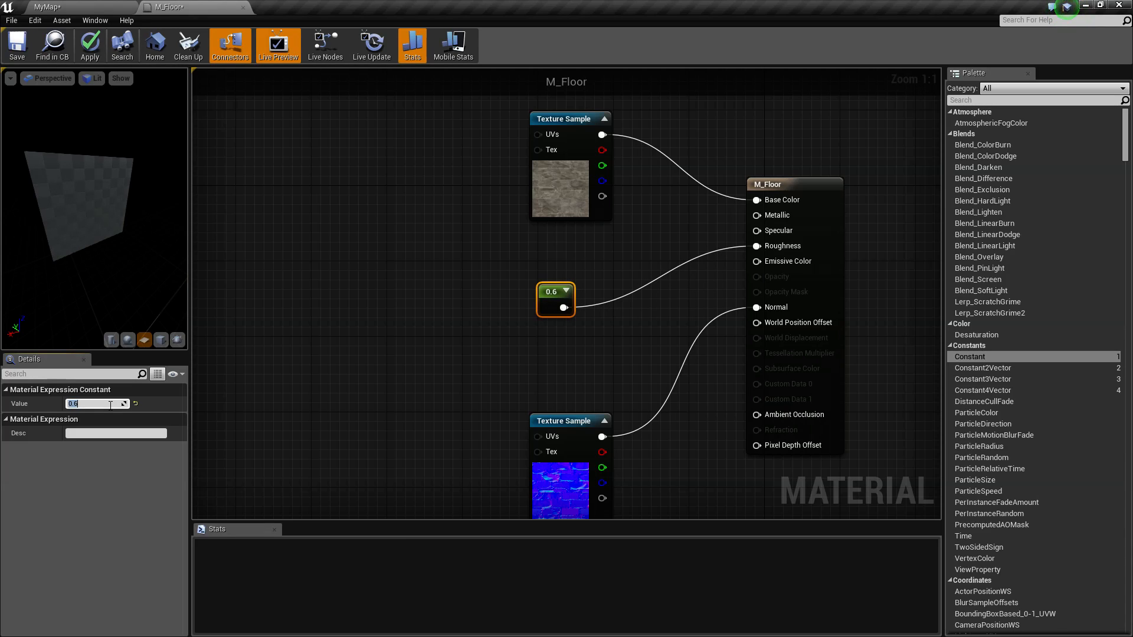
Apply the M_Floor roughness change and check the floor in the MyMap level.
left_click(89, 47)
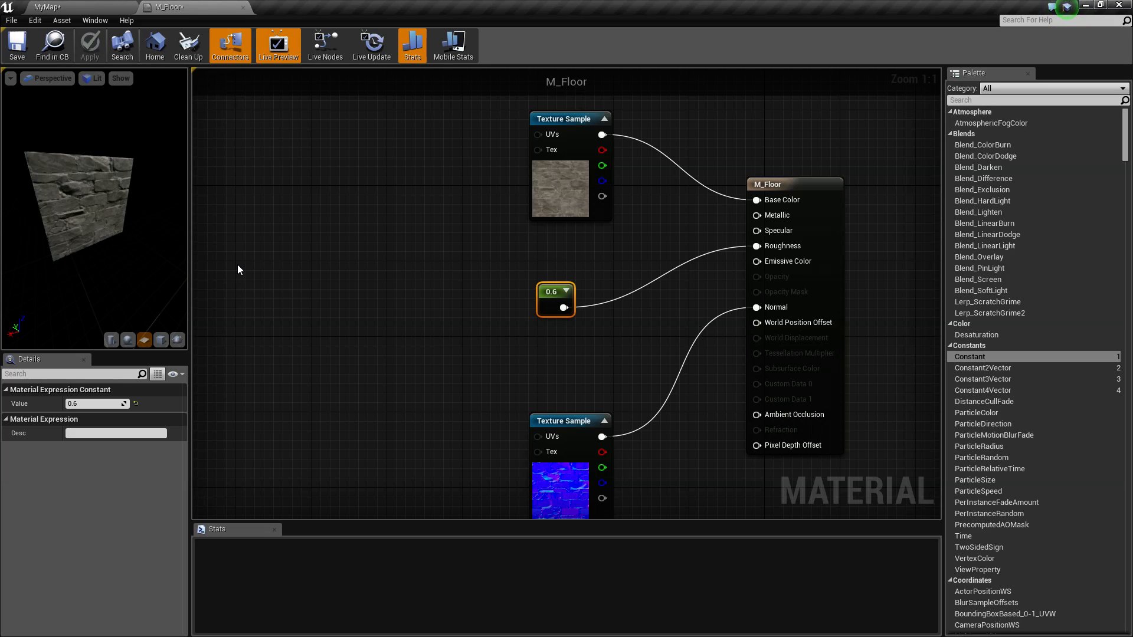
left_click(80, 6)
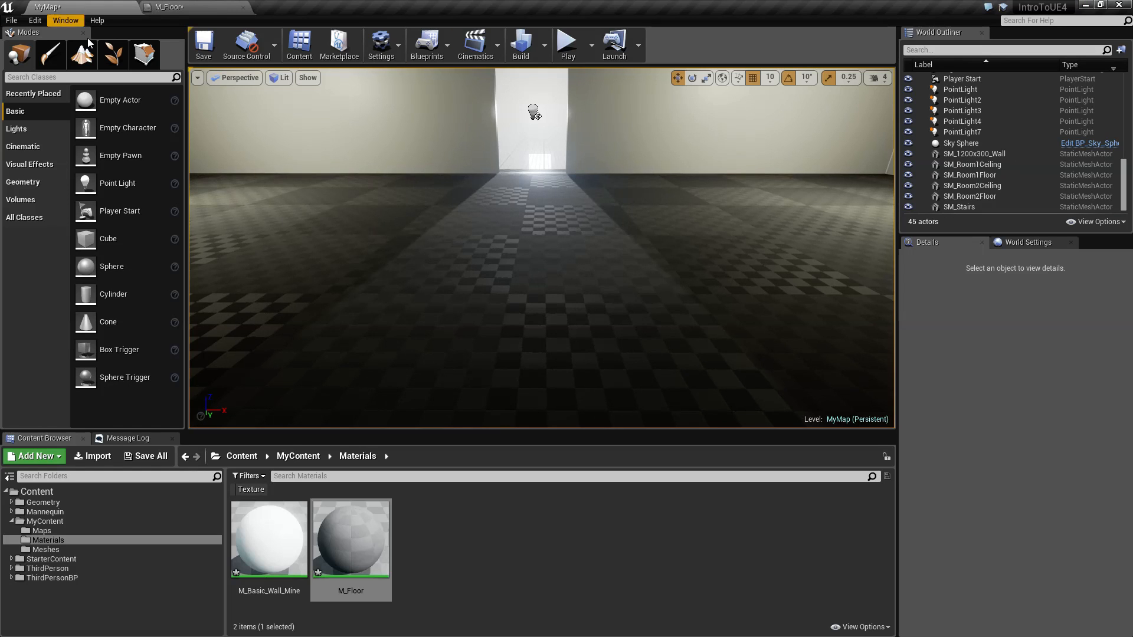
mouse_move(542, 248)
right_mouse_down()
mouse_move(519, 245)
mouse_move(538, 265)
mouse_move(511, 269)
mouse_move(531, 257)
right_mouse_up()
Back in the M_Floor graph, add a Constant of 0 above the roughness node and connect it to Specular.
left_click(222, 4)
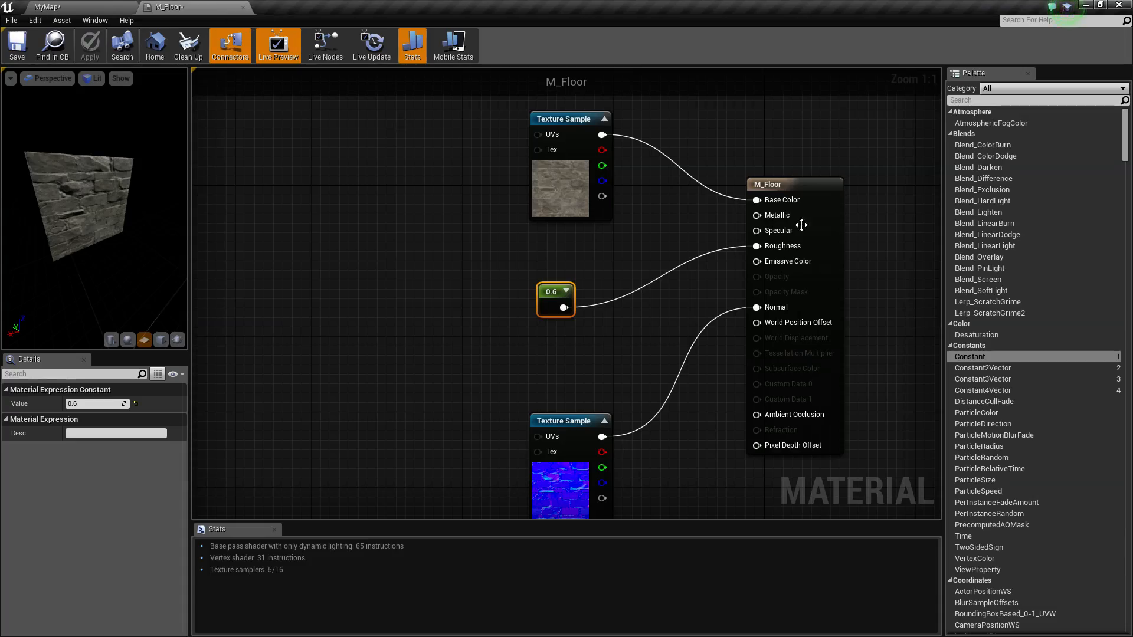
left_click_drag(548, 295, 757, 230)
left_click(556, 277)
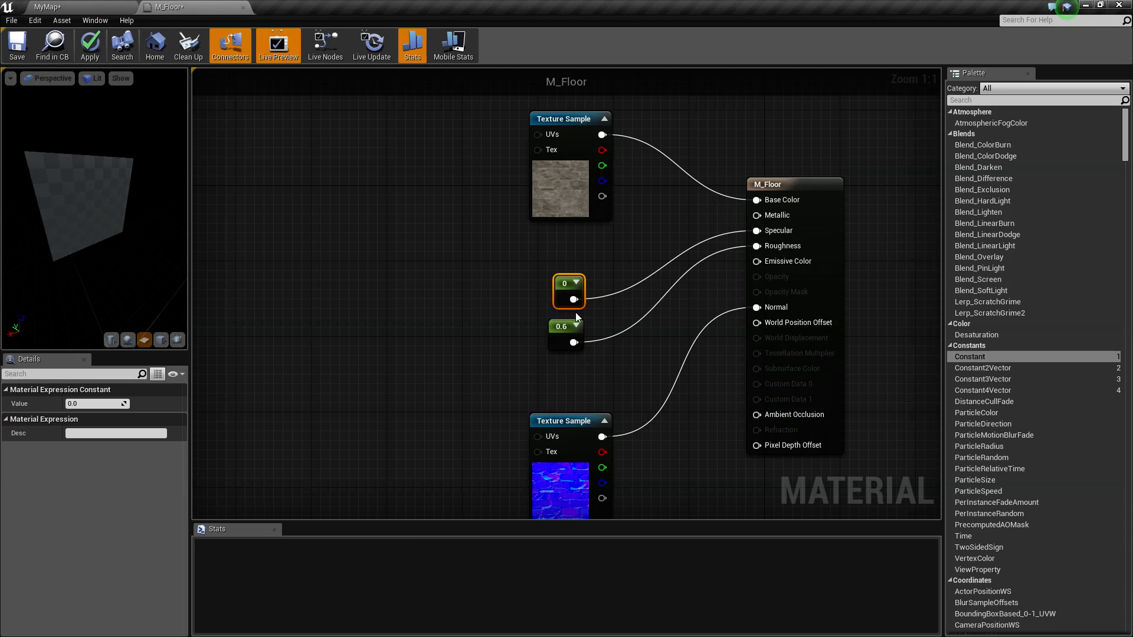
Apply the specular change and inspect the floor from several viewpoints in the MyMap level.
left_click(92, 48)
left_click(75, 7)
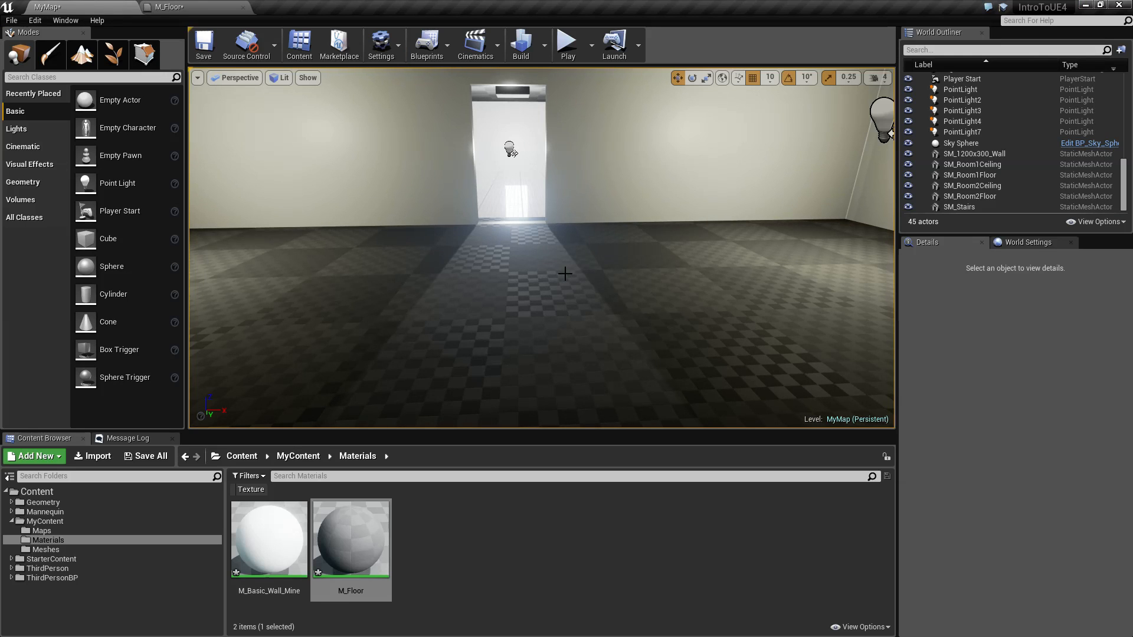
mouse_move(600, 273)
right_mouse_down()
mouse_move(567, 272)
mouse_move(614, 261)
right_mouse_up()
key("w")
right_click_drag(542, 248, 558, 271)
key("s")
key("a")
key("d")
key("w")
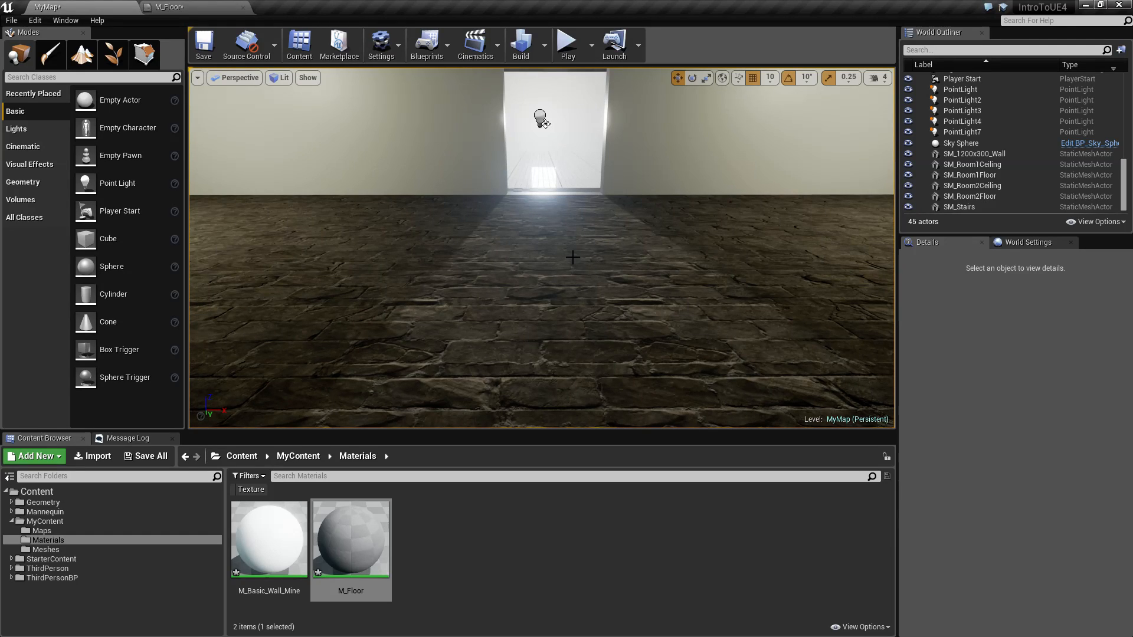
In the M_Floor graph, move the colour Texture Sample up, add a Constant of 0 below it, and connect it to Metallic.
left_click(177, 7)
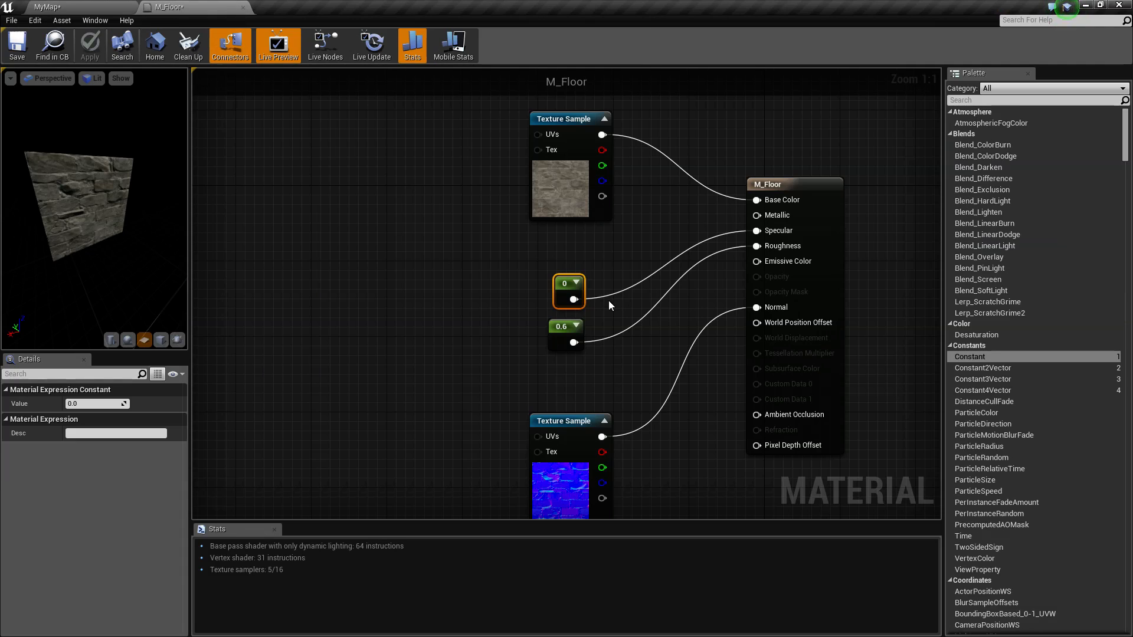
left_click_drag(551, 120, 551, 83)
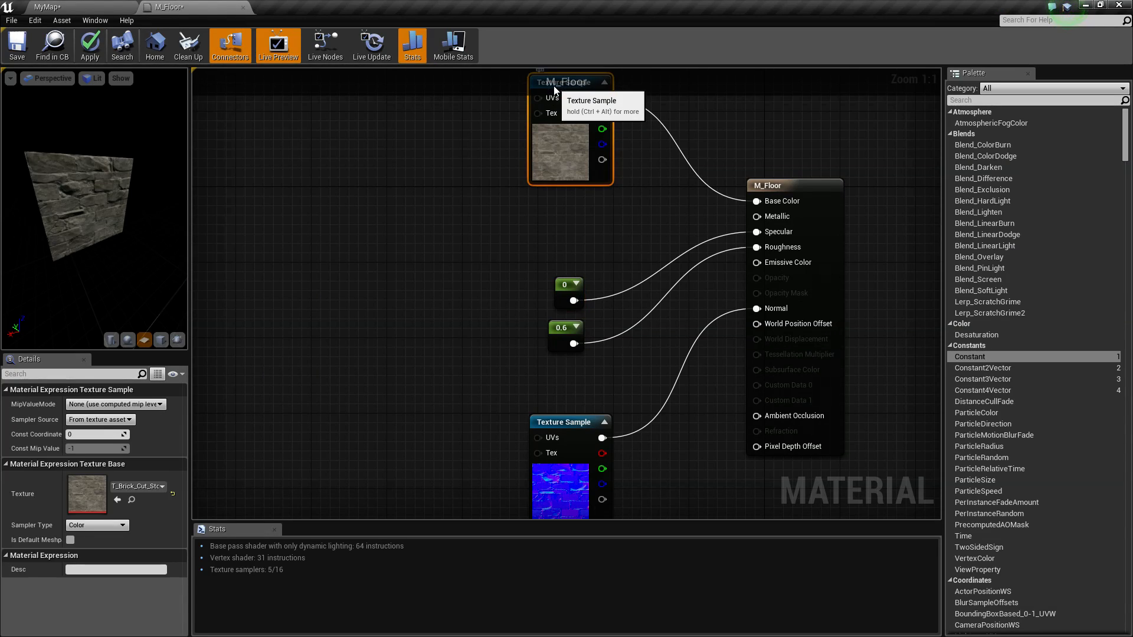
left_click(558, 228)
left_click_drag(578, 252, 770, 215)
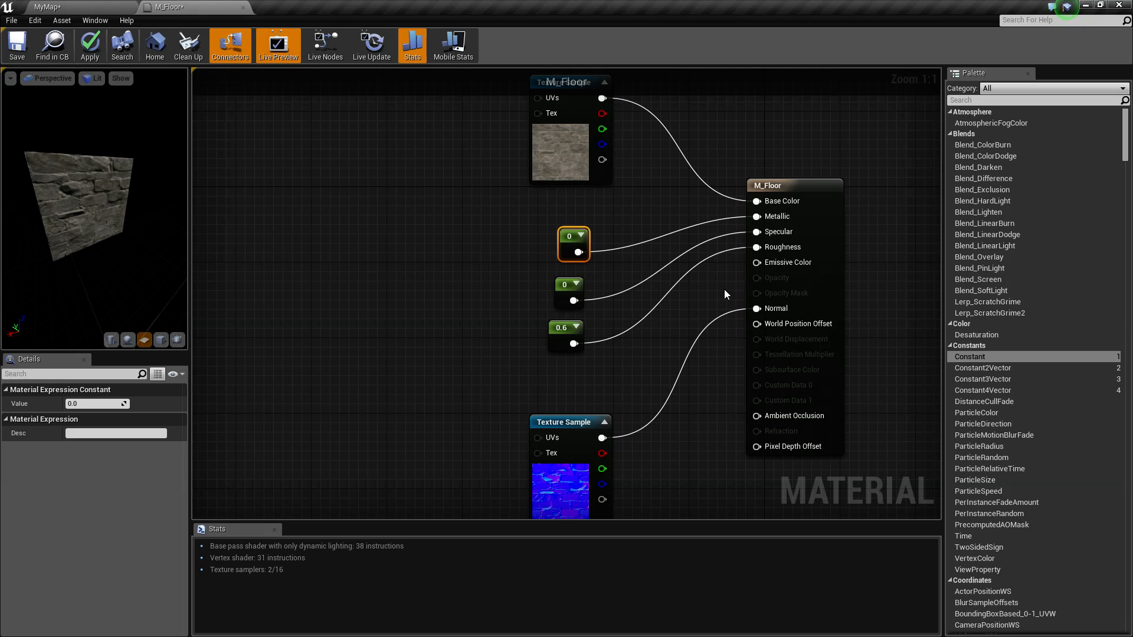
Set the Constant node feeding M_Floor's Specular input to 0.3.
left_click(568, 287)
left_click(106, 404)
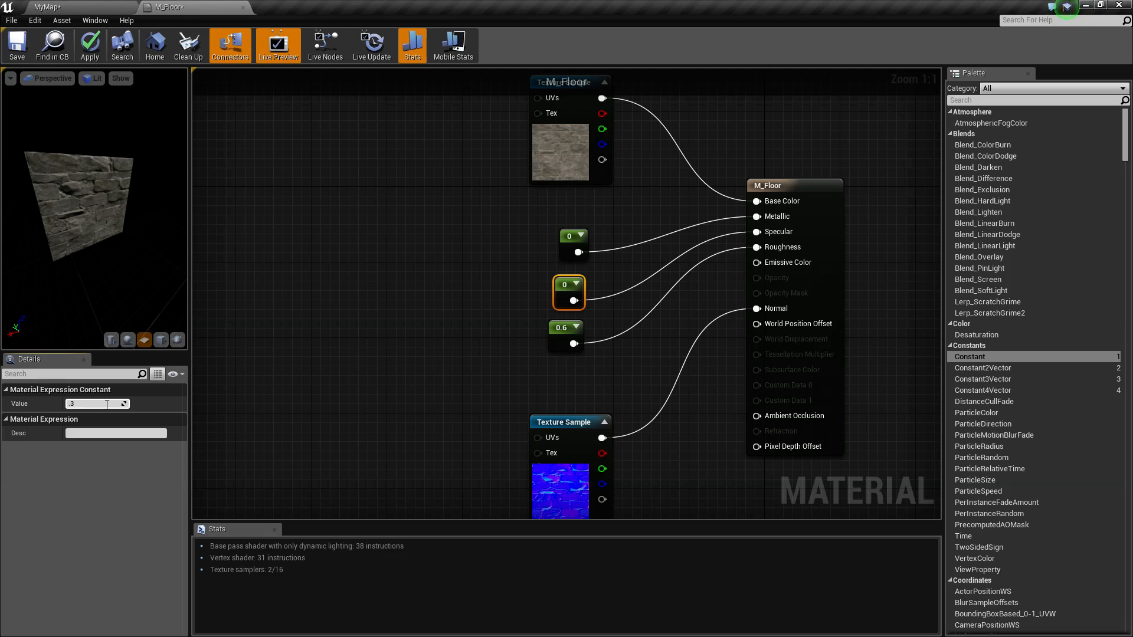
type(".3")
key("Return")
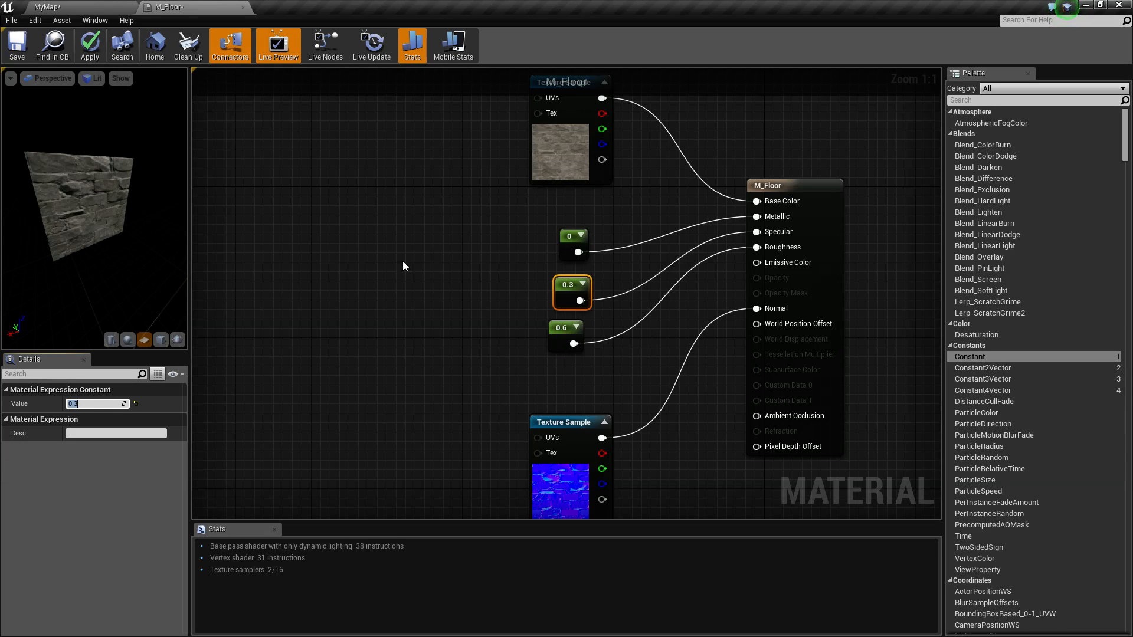
Apply the specular change to M_Floor and view the updated floor in the MyMap level.
left_click(92, 45)
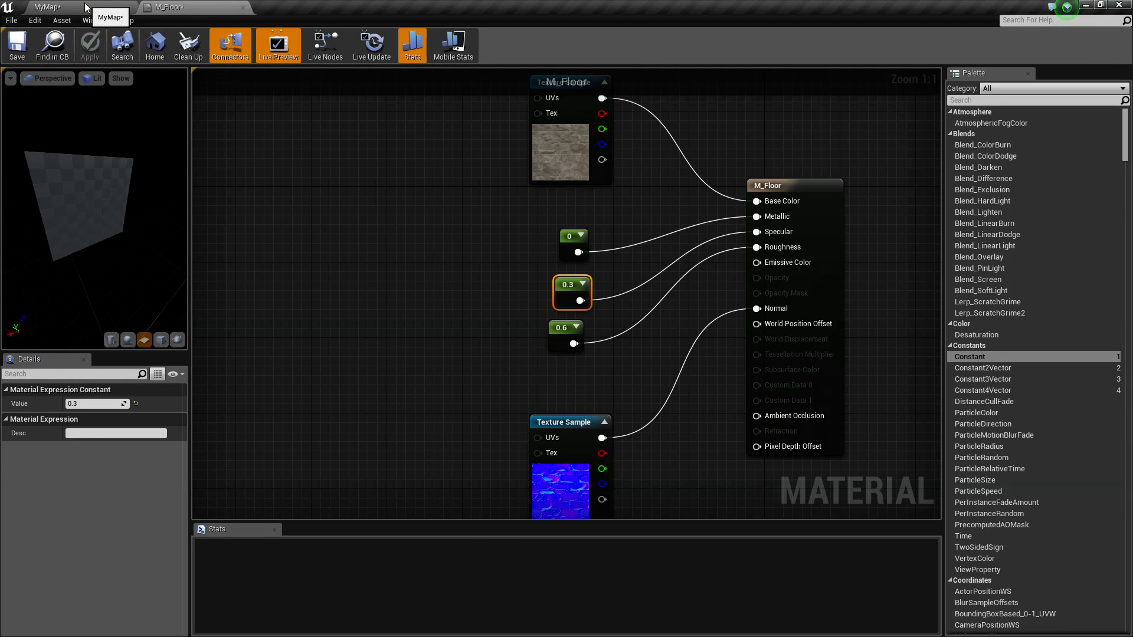
left_click(83, 2)
right_click_drag(642, 288, 599, 295)
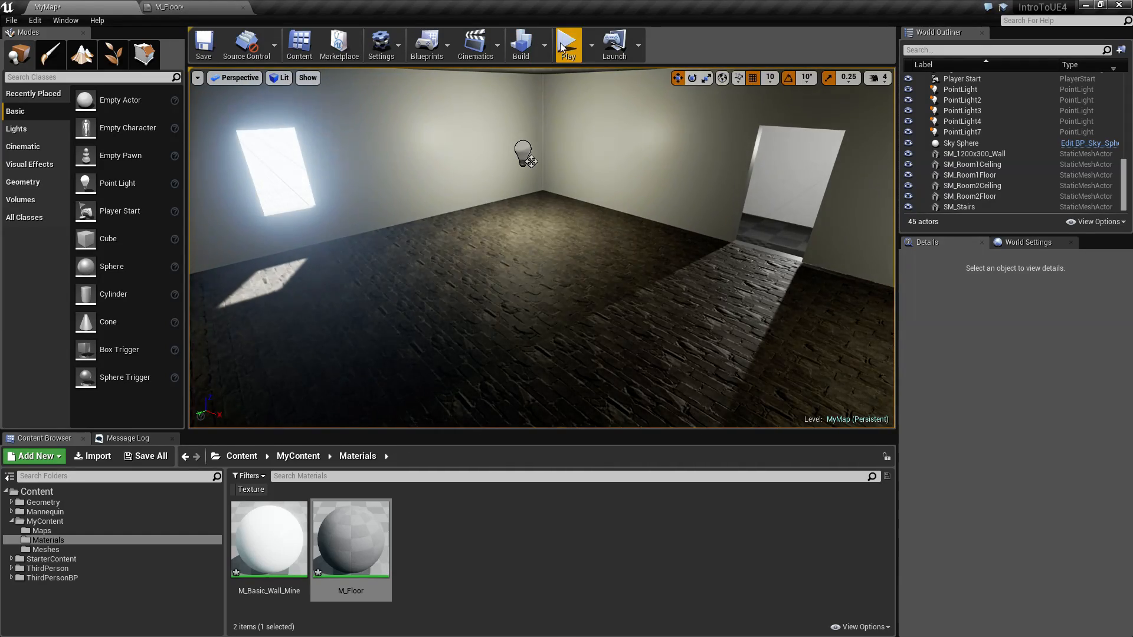
Play the level and run the character through the rooms to examine the floor material and the walls.
left_click(564, 47)
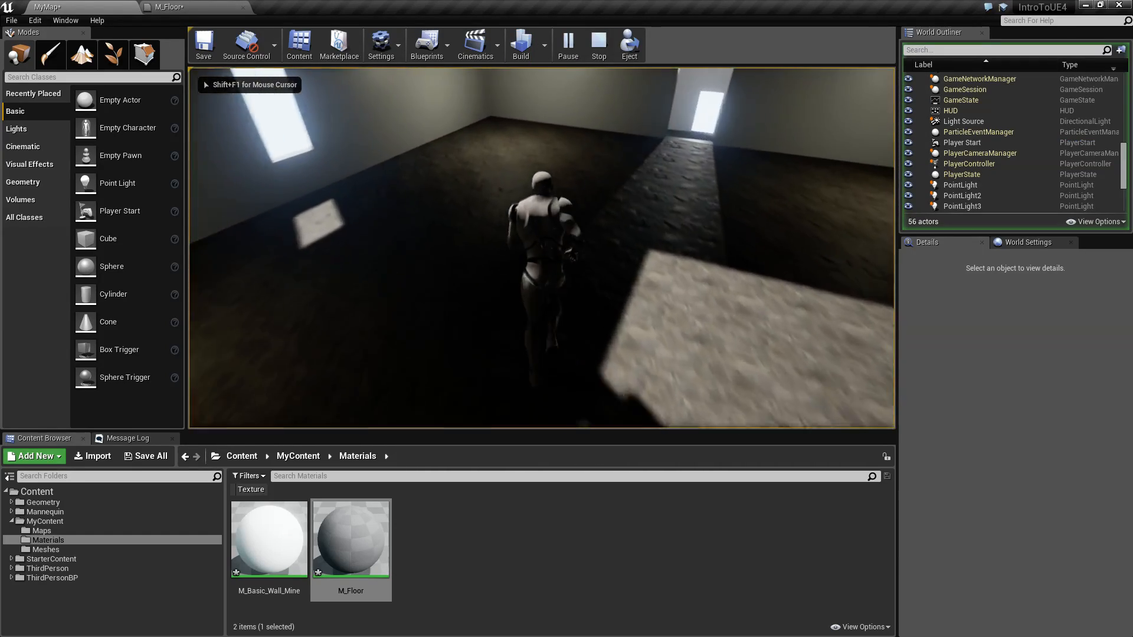
key("w")
key("s")
key("w")
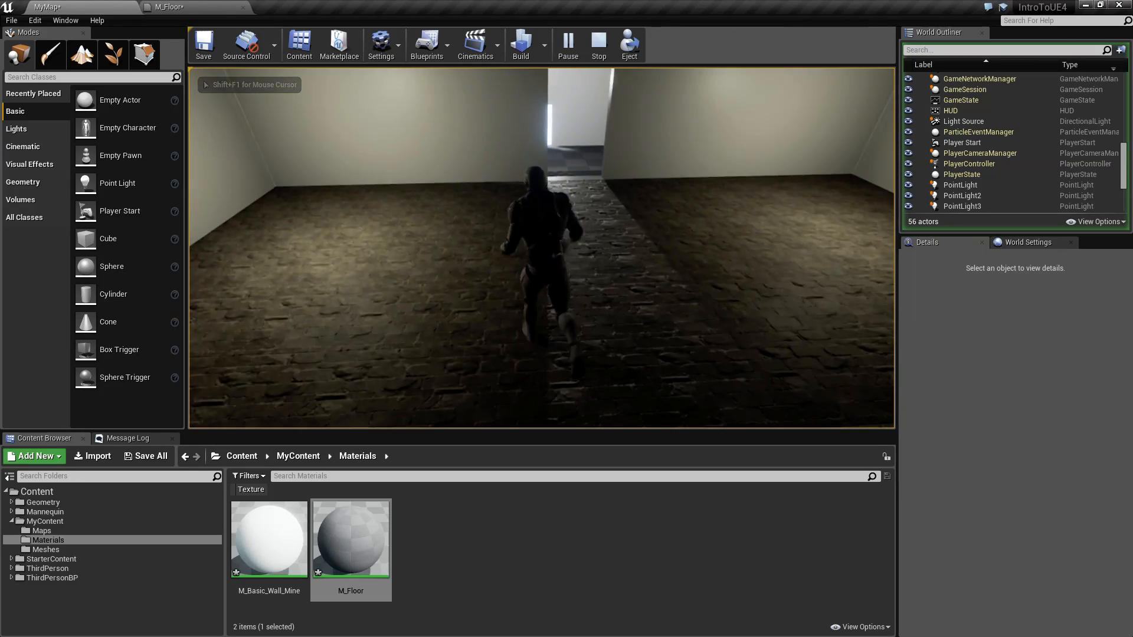
key("w")
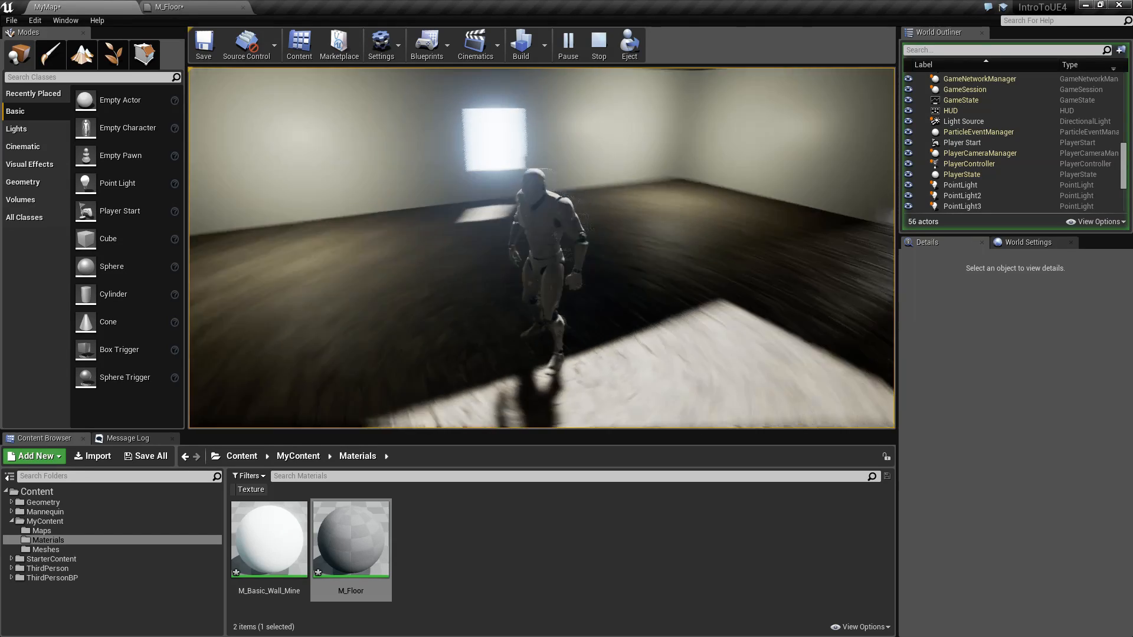
key("w")
key("a")
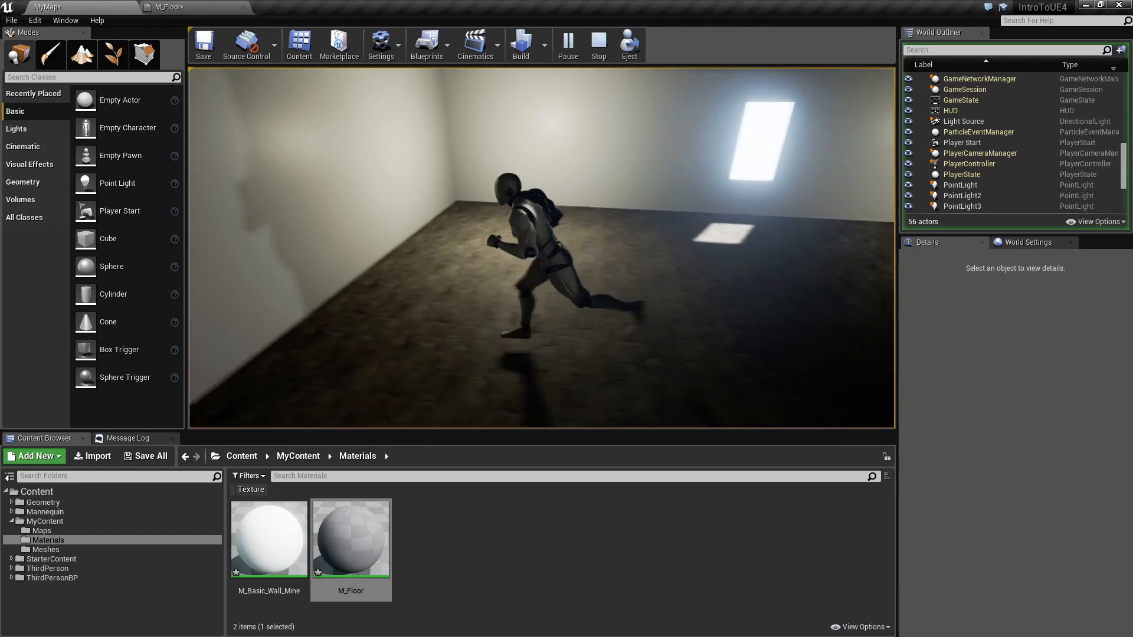
key("a")
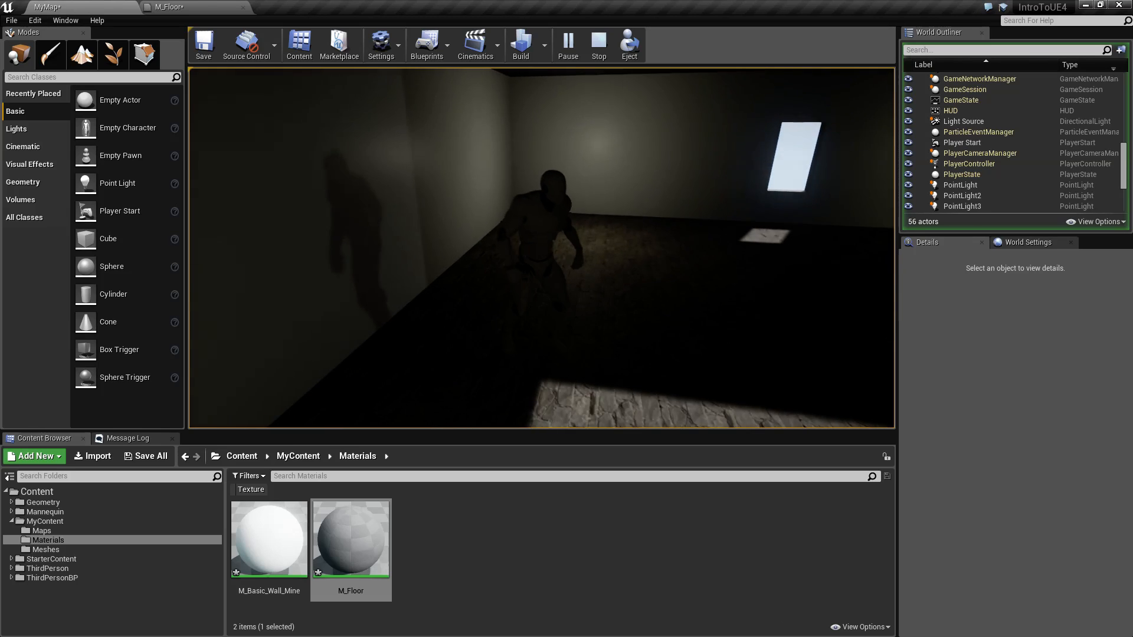
key("Escape")
Open the SM_1200x300_Wall static mesh from the selected wall and add a box simplified collision.
key("f")
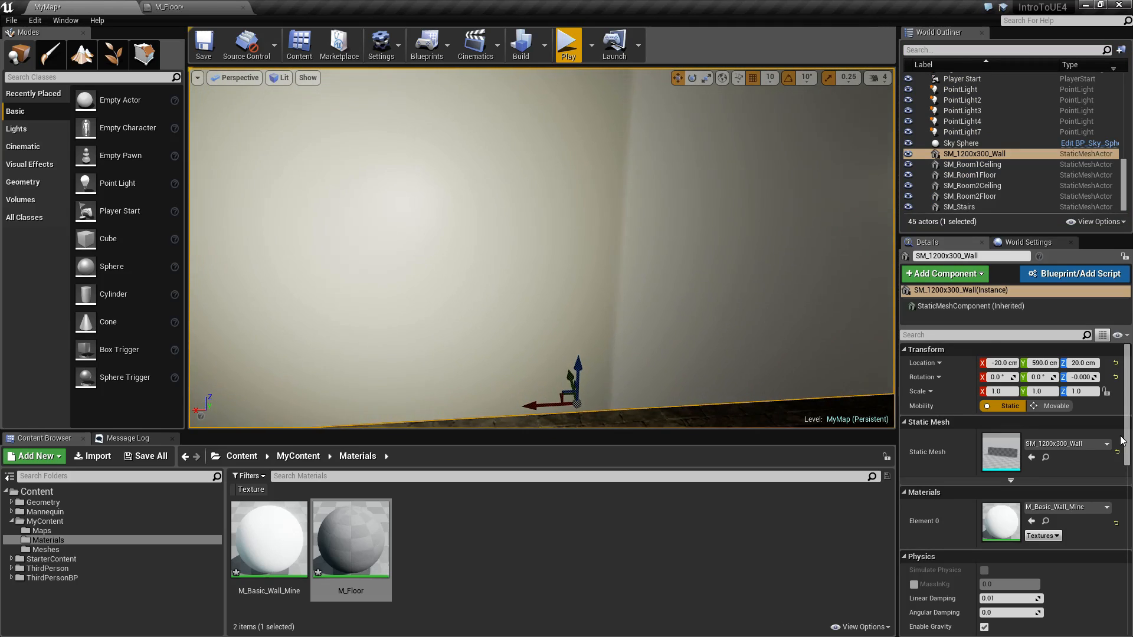
double_click(1000, 452)
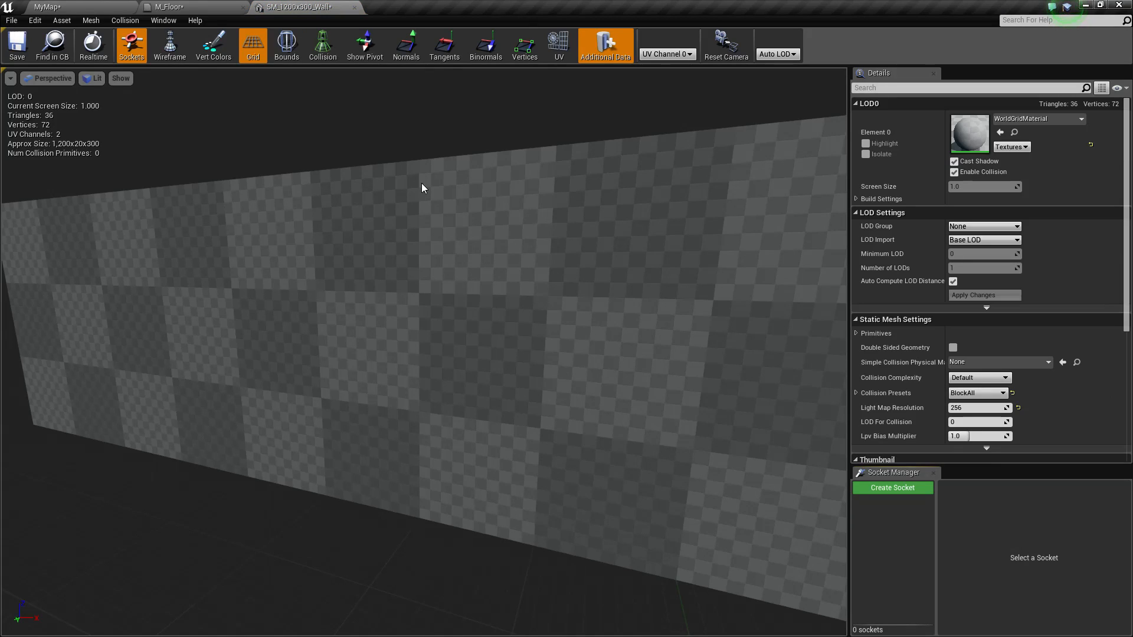
left_click(126, 21)
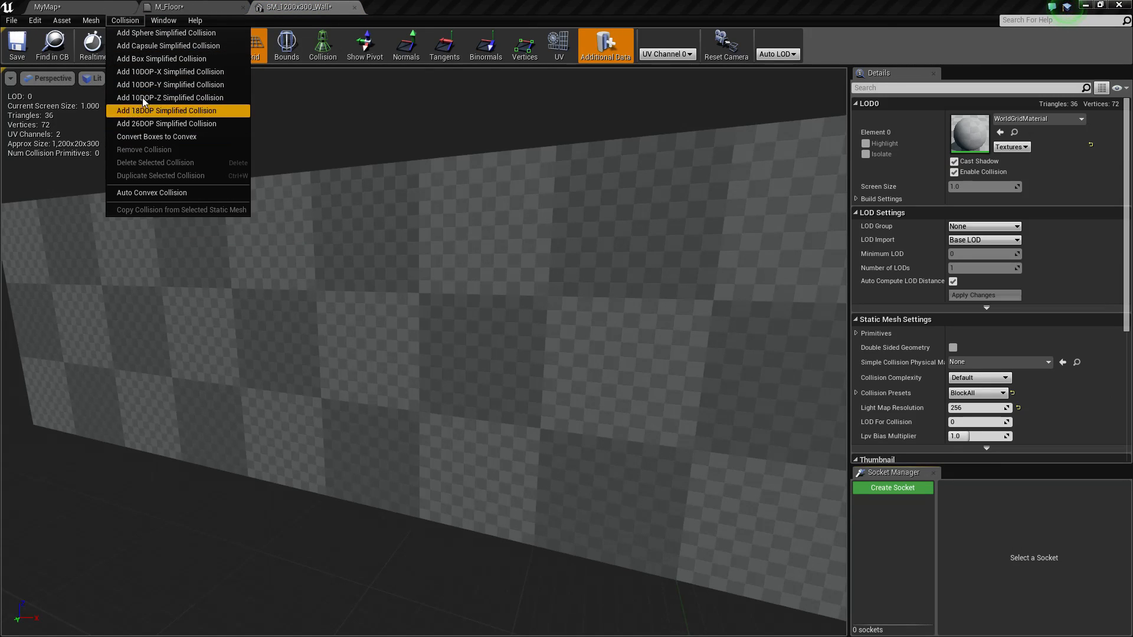
left_click(153, 59)
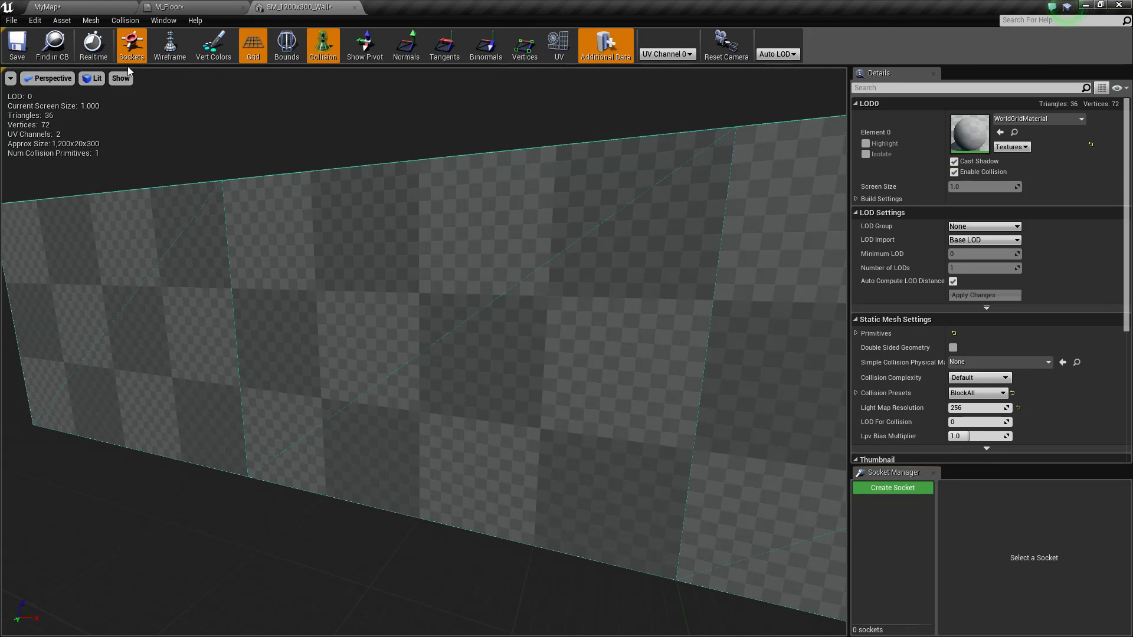
Return to MyMap and play the level, running the character against the wall to test its collision.
left_click(90, 8)
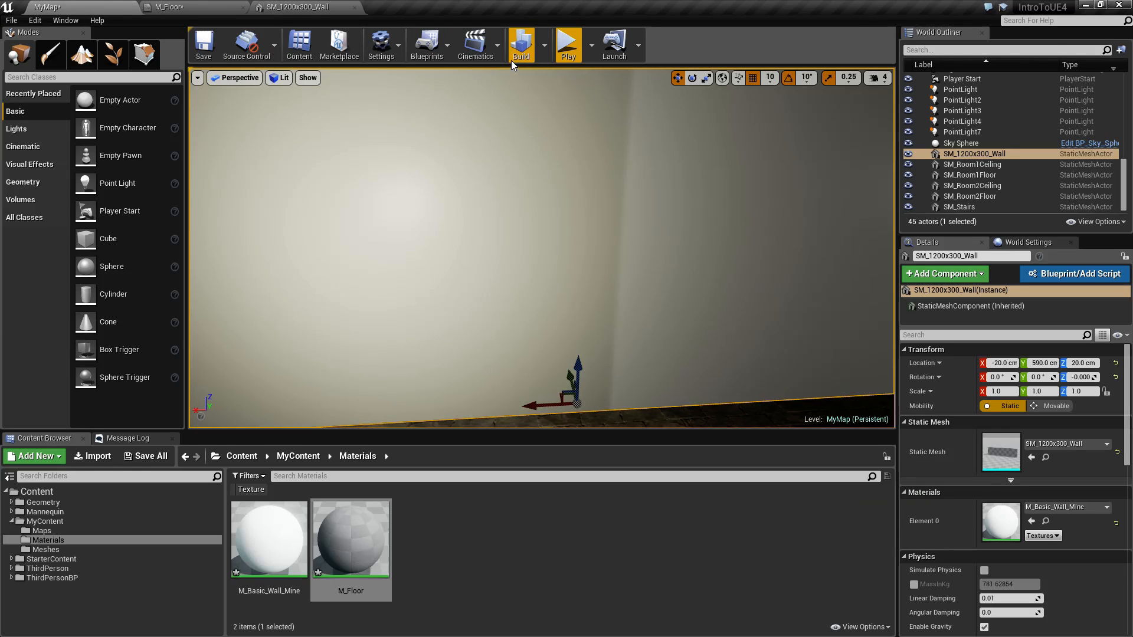
left_click(568, 46)
key("w")
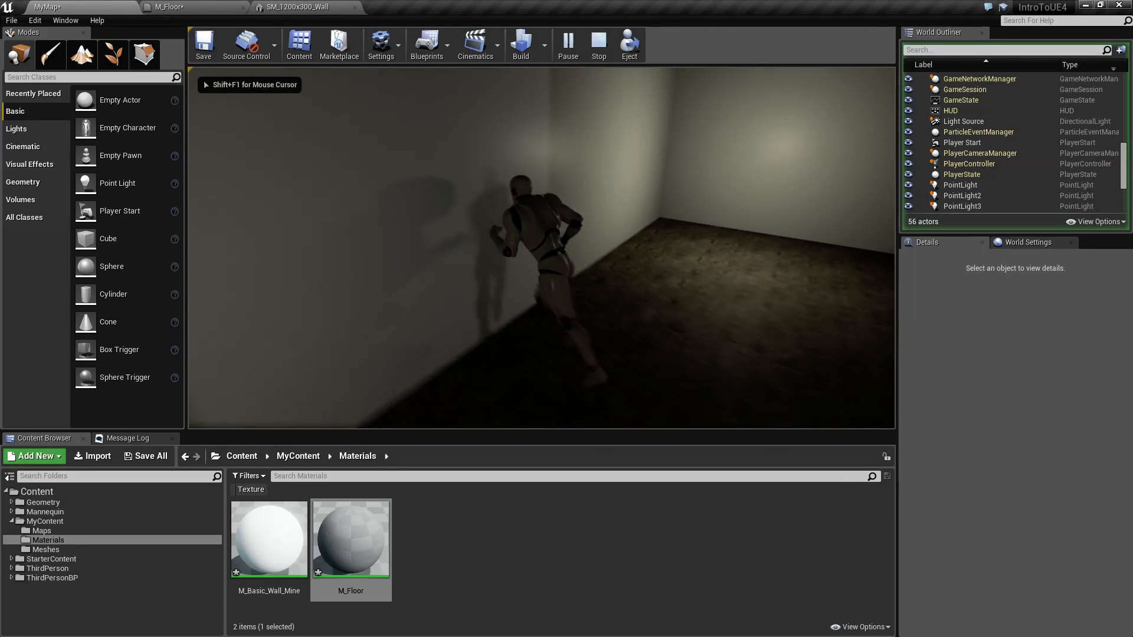
key("w")
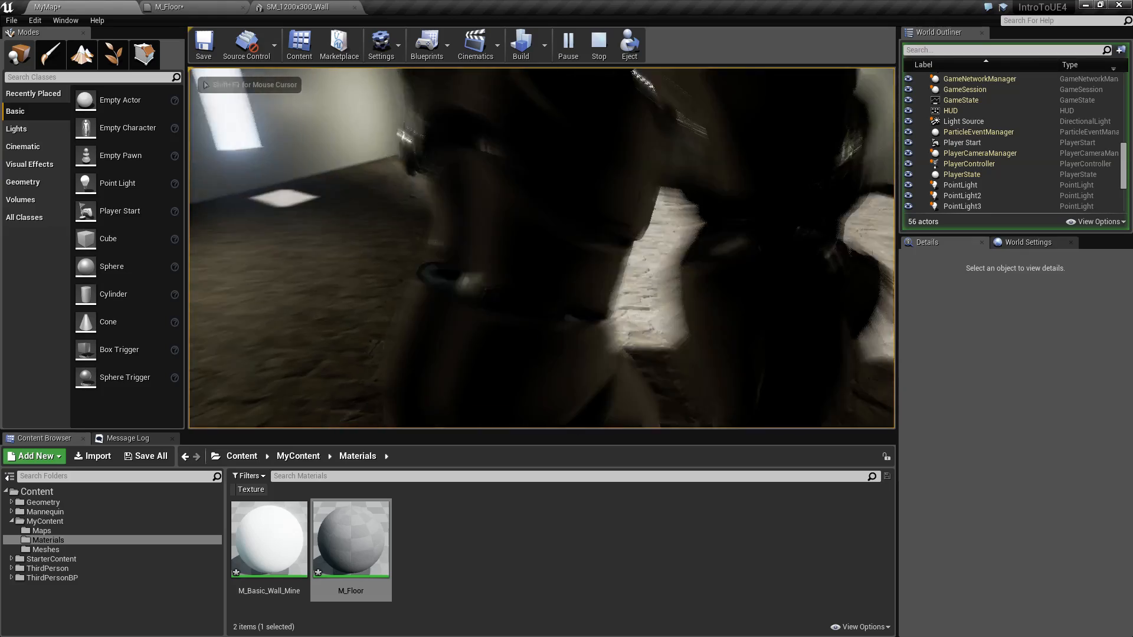
key("w")
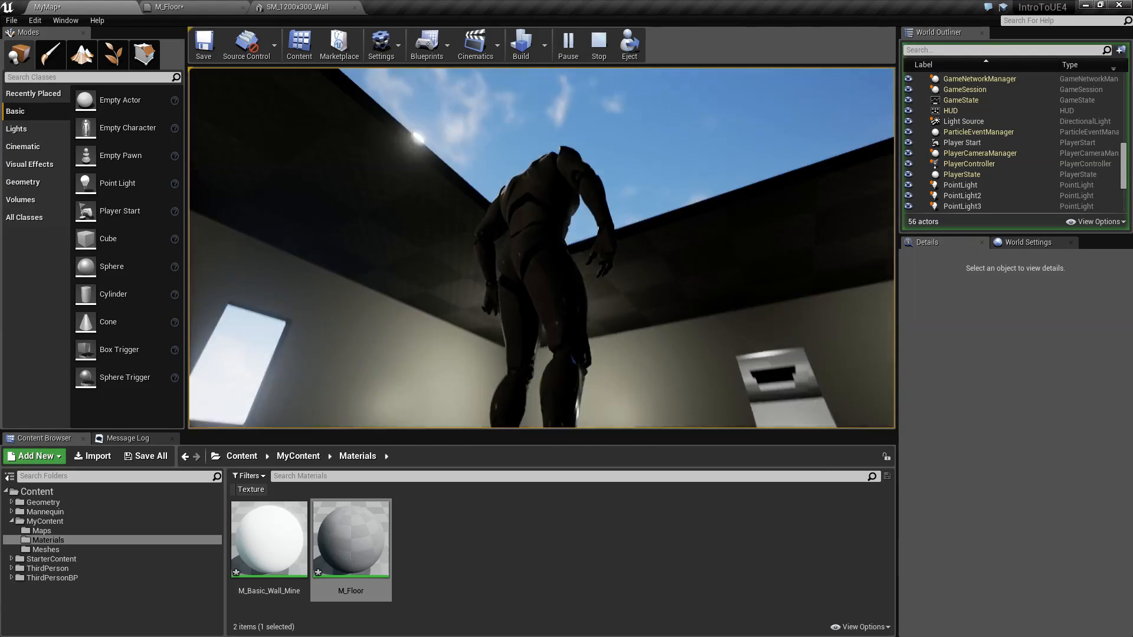
key("a")
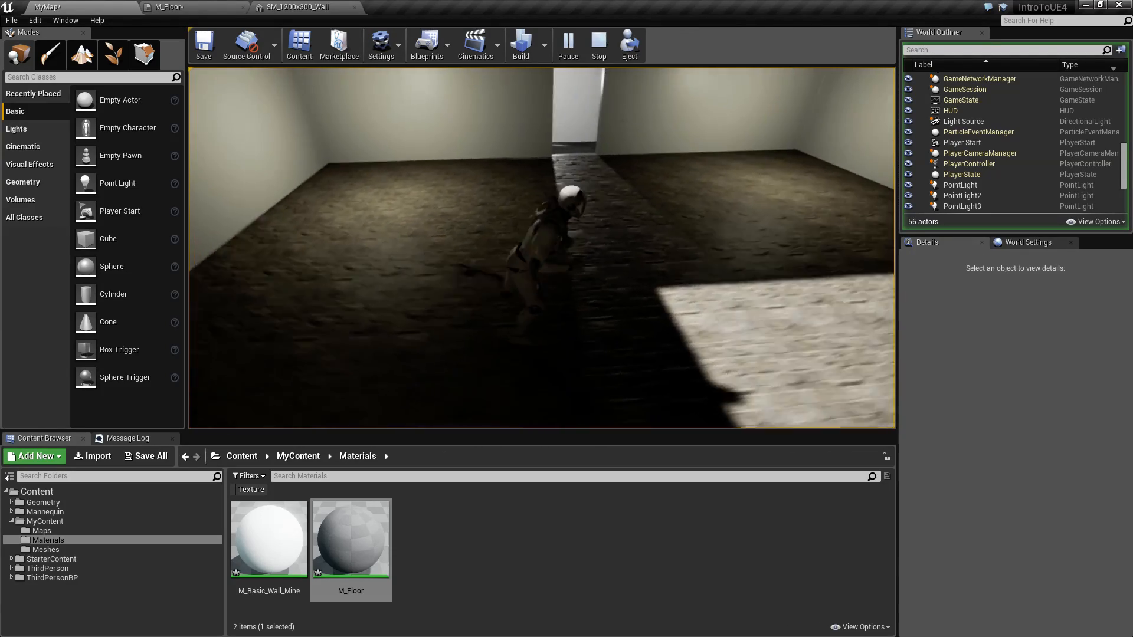
key("Escape")
Select SM_Room2Floor in the second room and assign M_Floor to its Element 0 material slot.
key("w")
right_click_drag(481, 295, 561, 313)
left_click(481, 295)
left_click(353, 538)
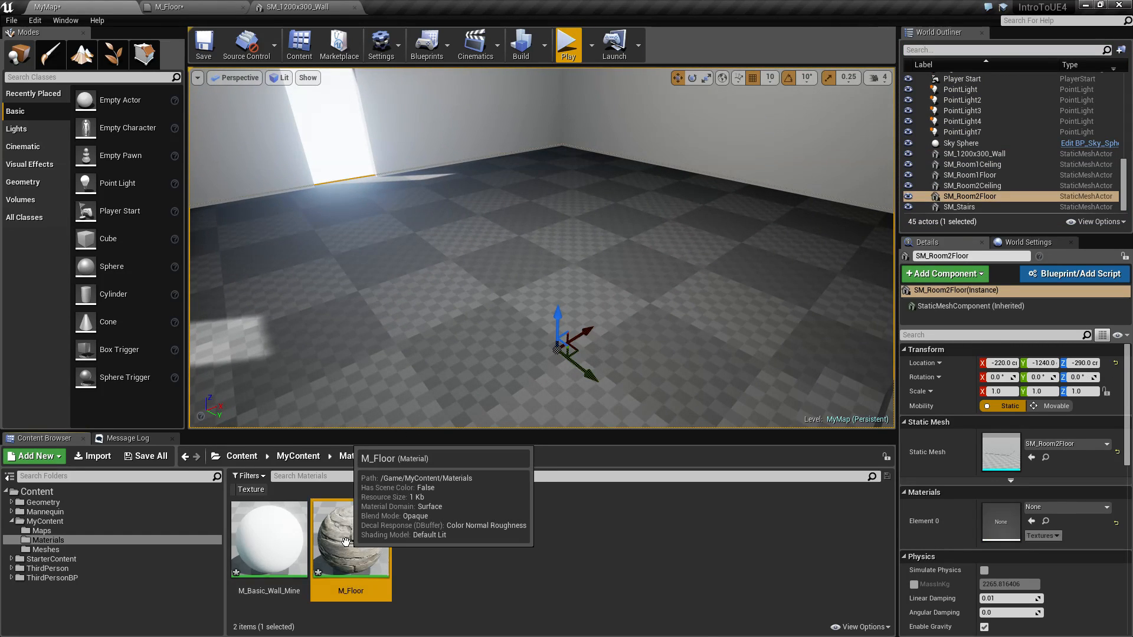
left_click(1032, 521)
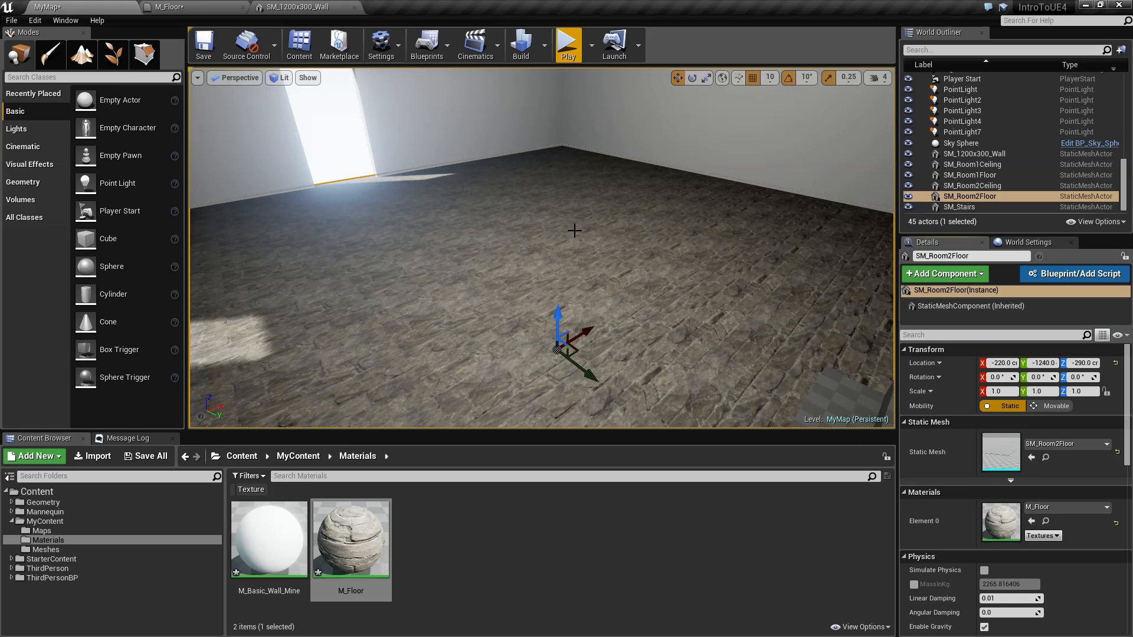
Play the level through both rooms and the stairs, and inspect the brick floor in the second room.
left_click(569, 53)
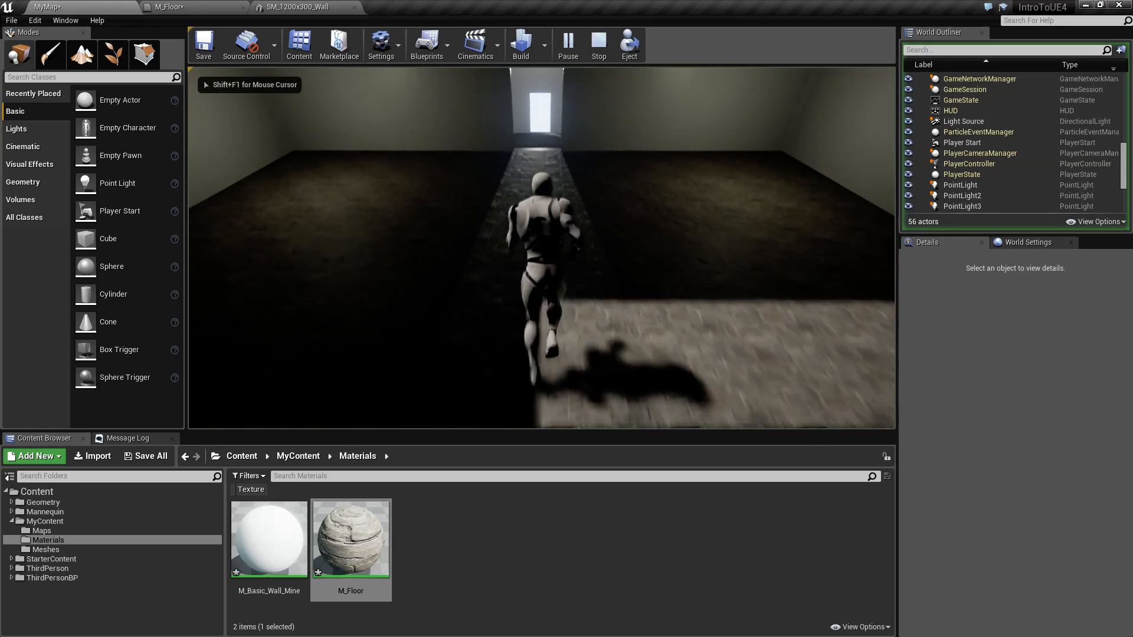
key("w")
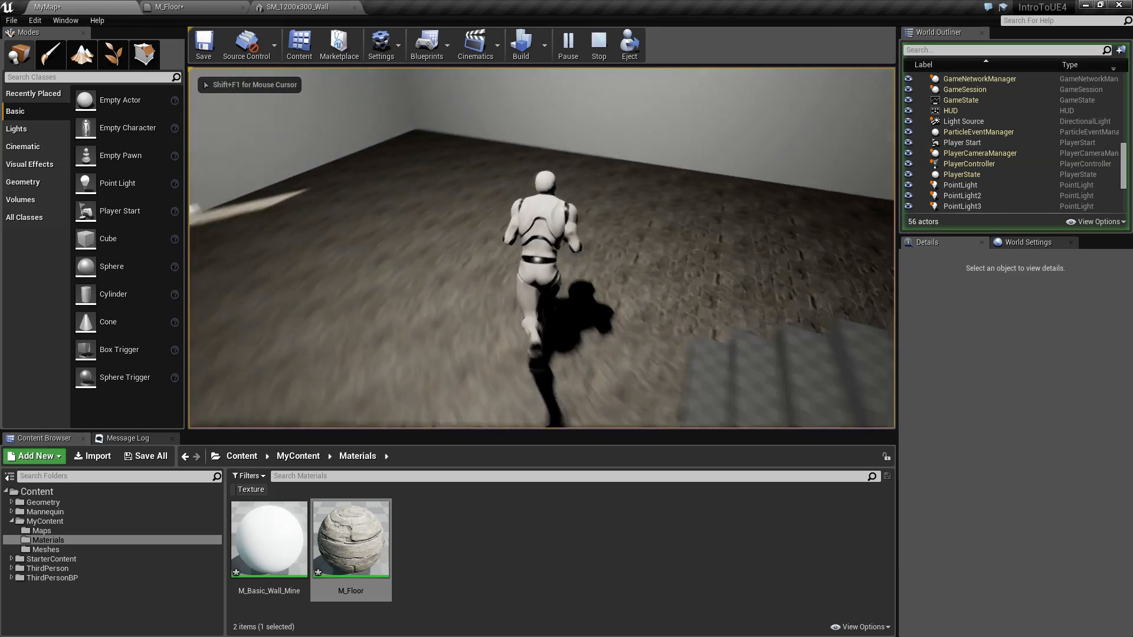
key("w")
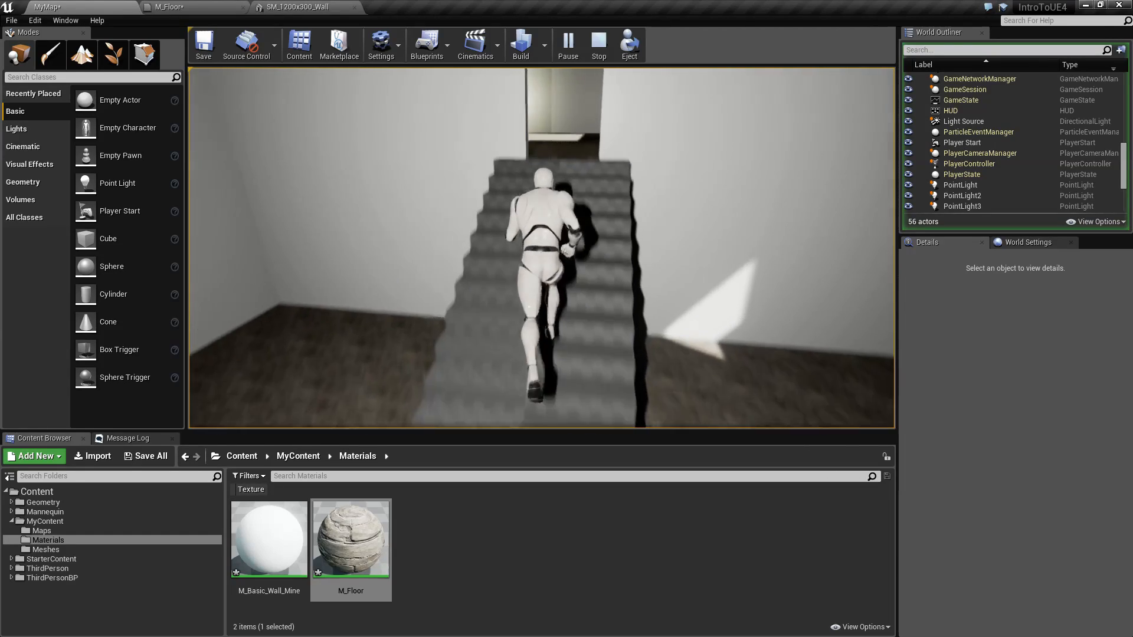
key("w")
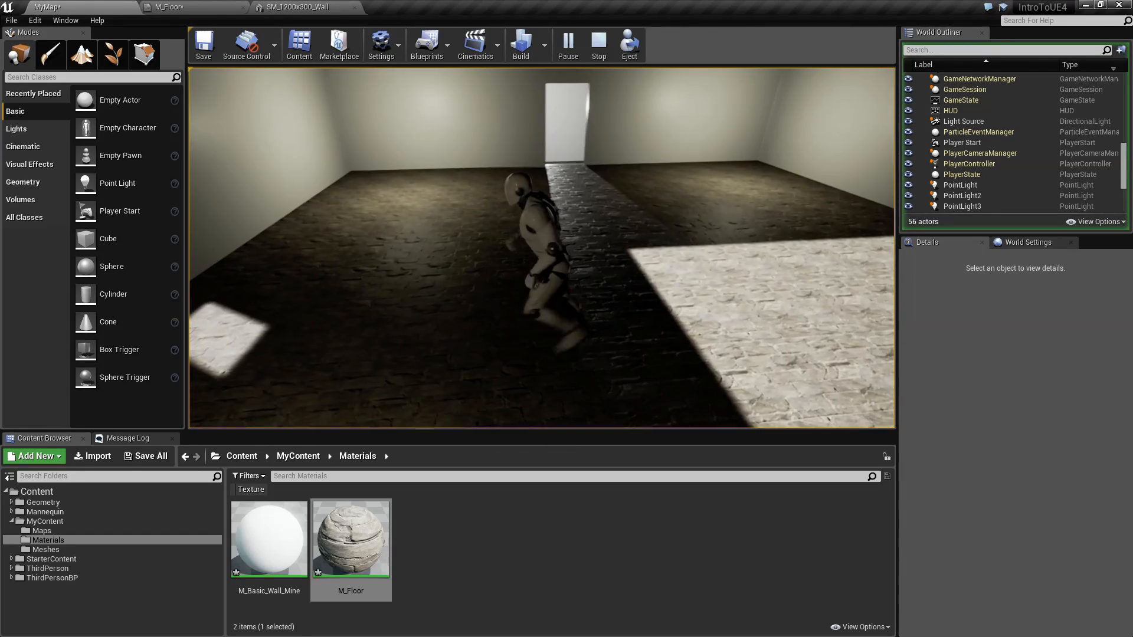
key("w")
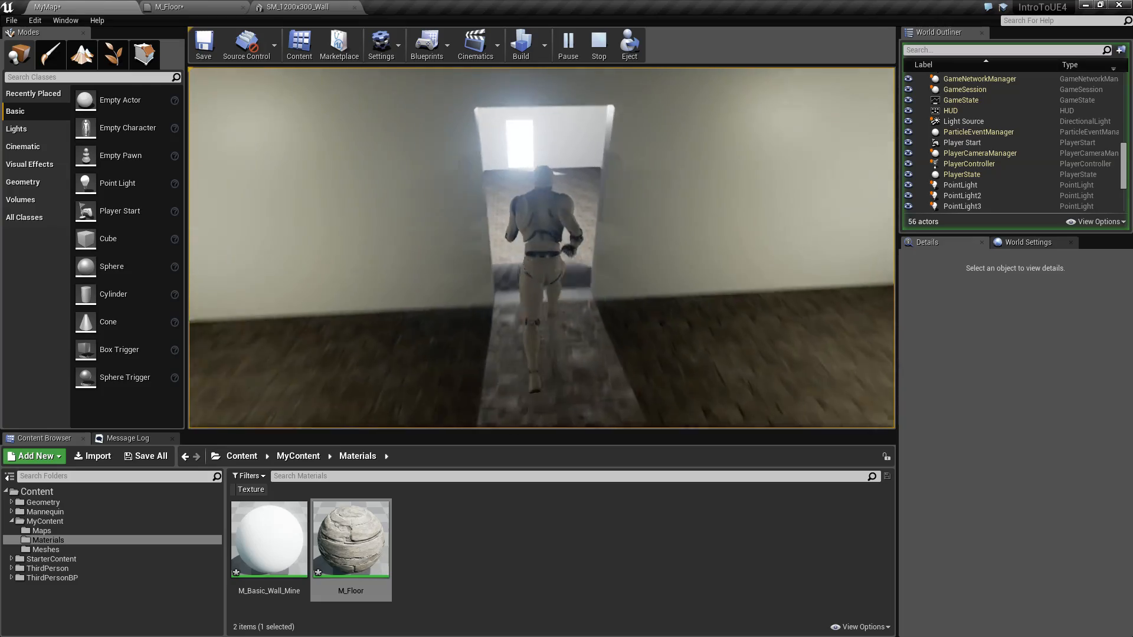
key("w")
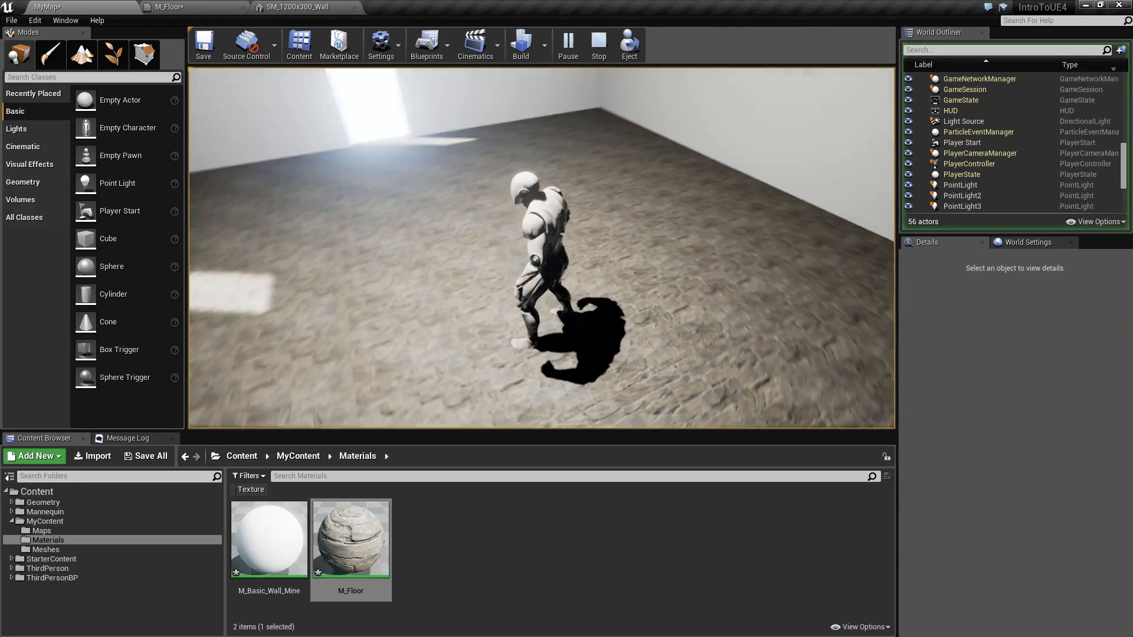
key("Escape")
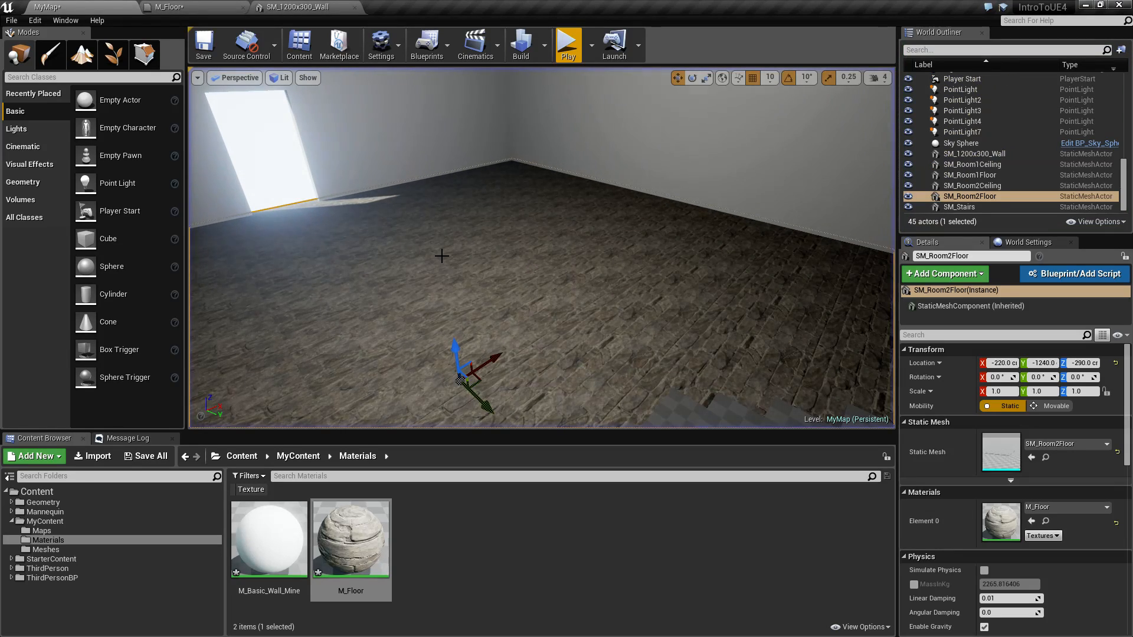
right_click_drag(573, 290, 538, 283)
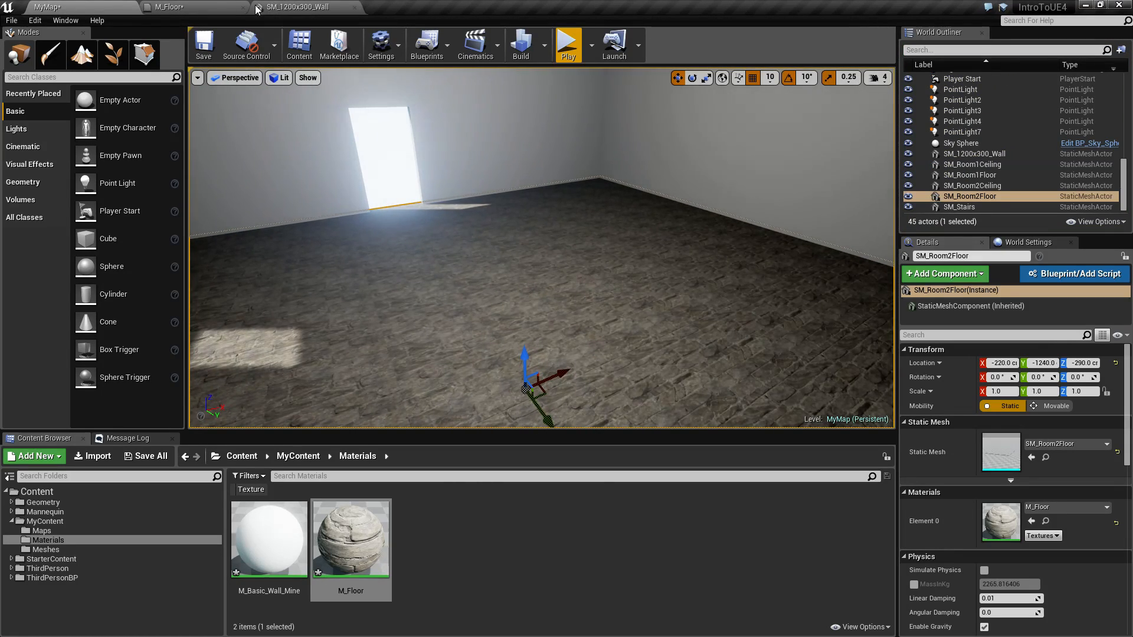
right_click_drag(540, 361, 498, 376)
left_click(301, 6)
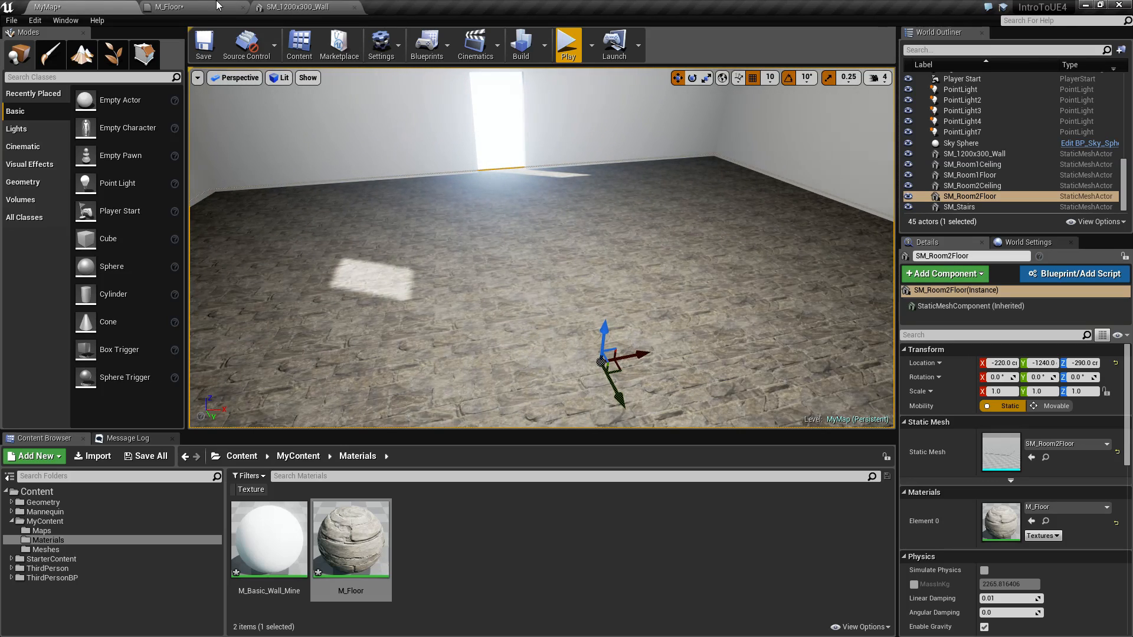
In the M_Floor graph, add a TextureCoordinate node in the empty area before the Texture Samples and Constants.
left_click(195, 7)
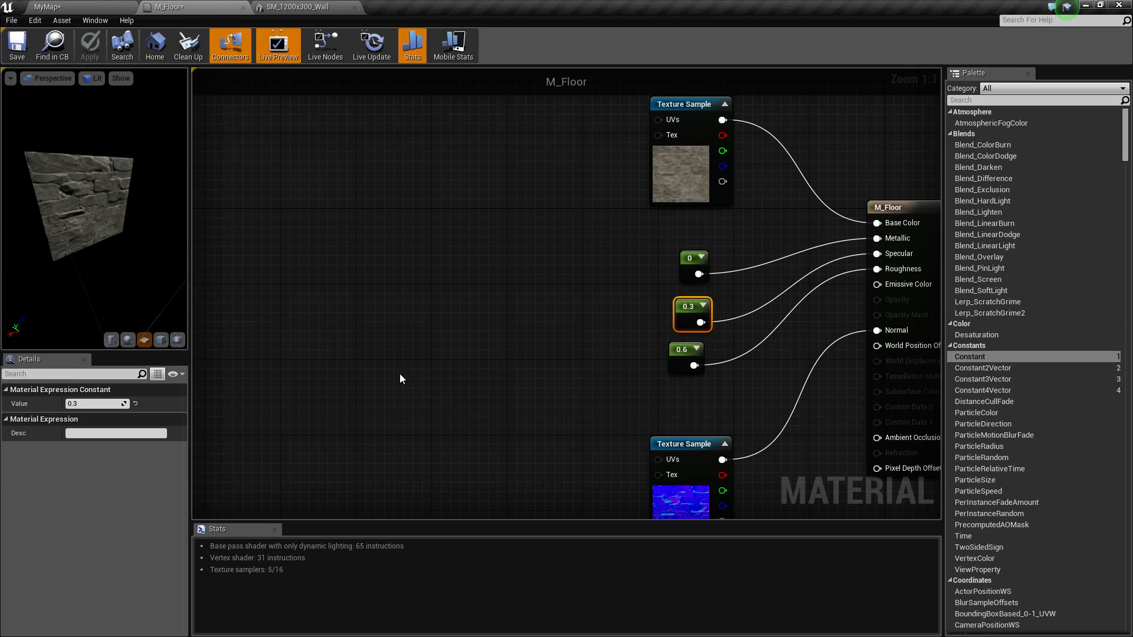
right_click(406, 317)
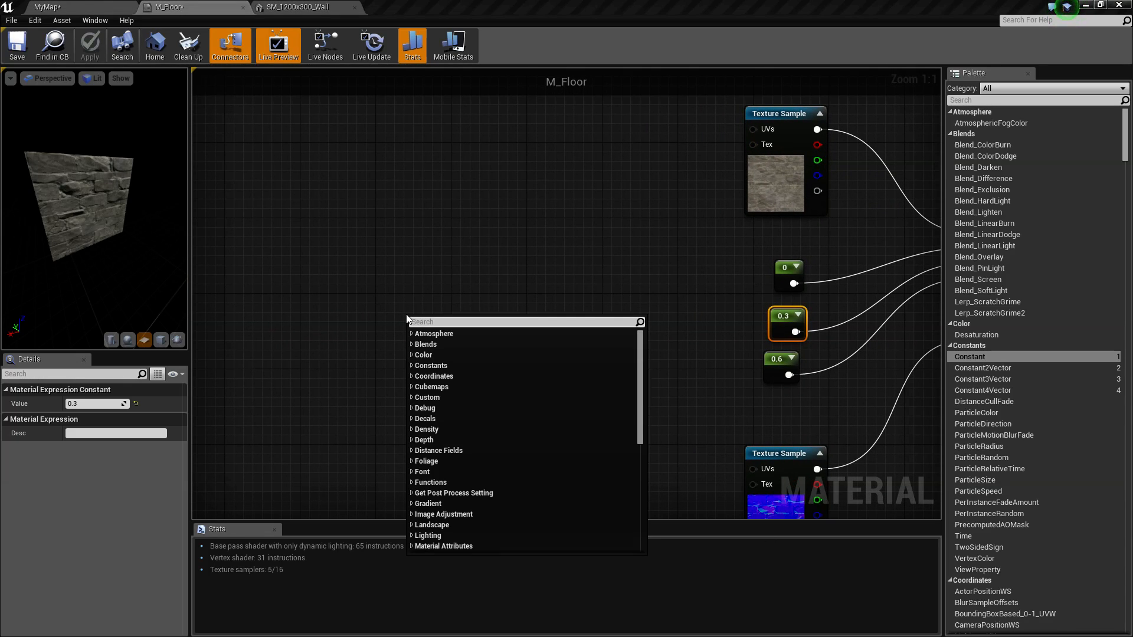
type("texture coord")
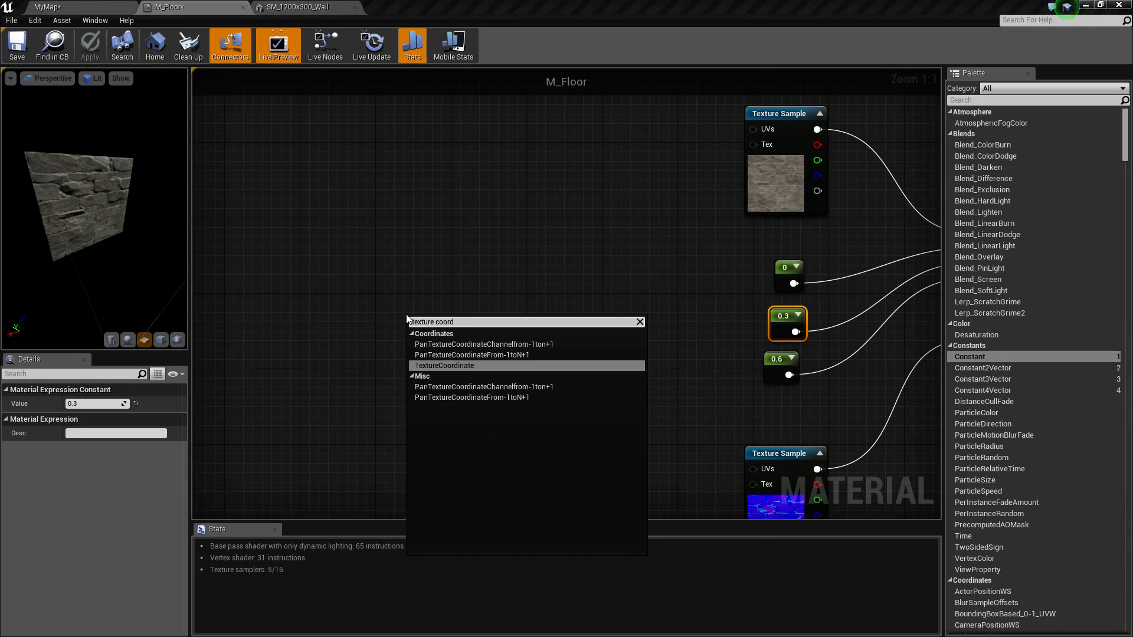
left_click(466, 366)
left_click_drag(443, 322, 470, 312)
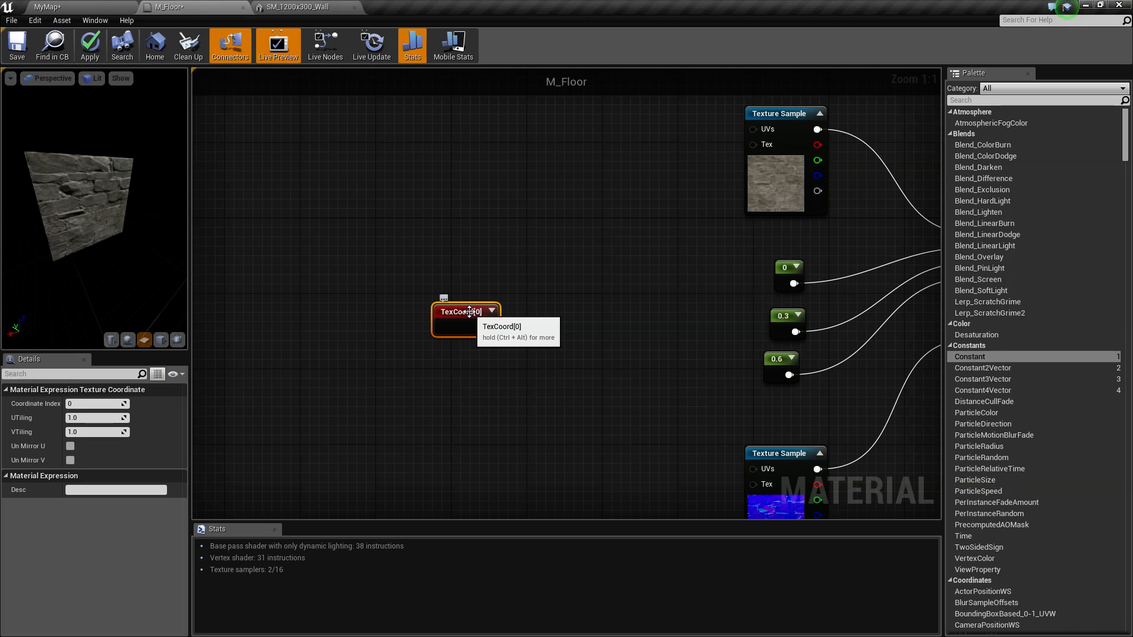
Examine the UV layout of the SM_1200x300_Wall mesh and the texture tiling on the second room's floor in MyMap.
left_click(319, 4)
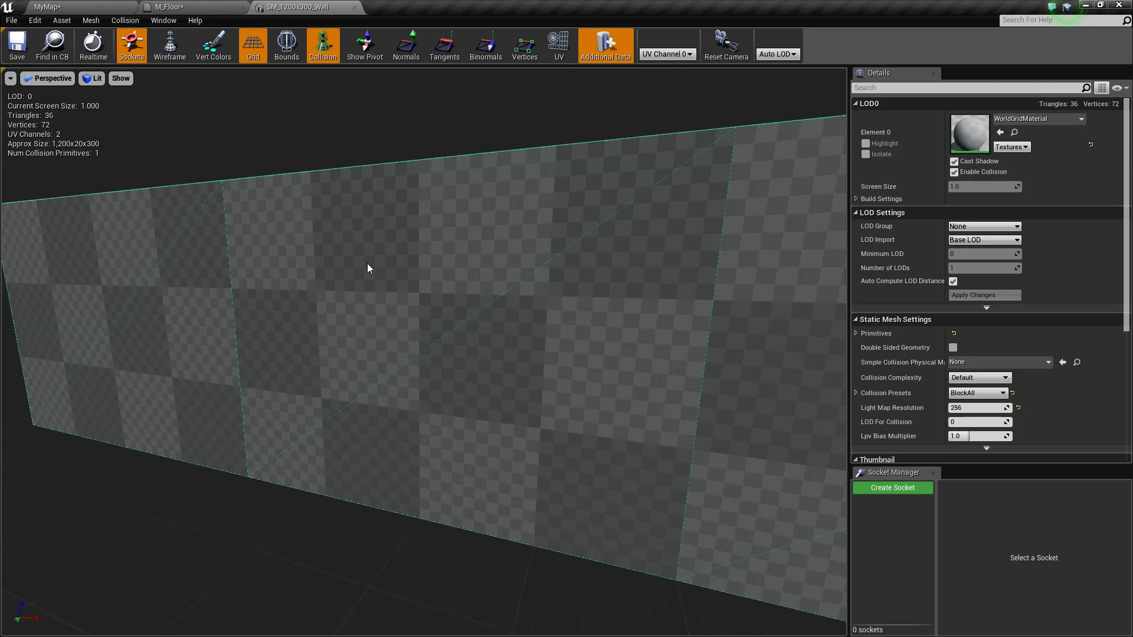
left_click_drag(362, 254, 389, 283)
key("s")
right_click_drag(288, 326, 309, 332)
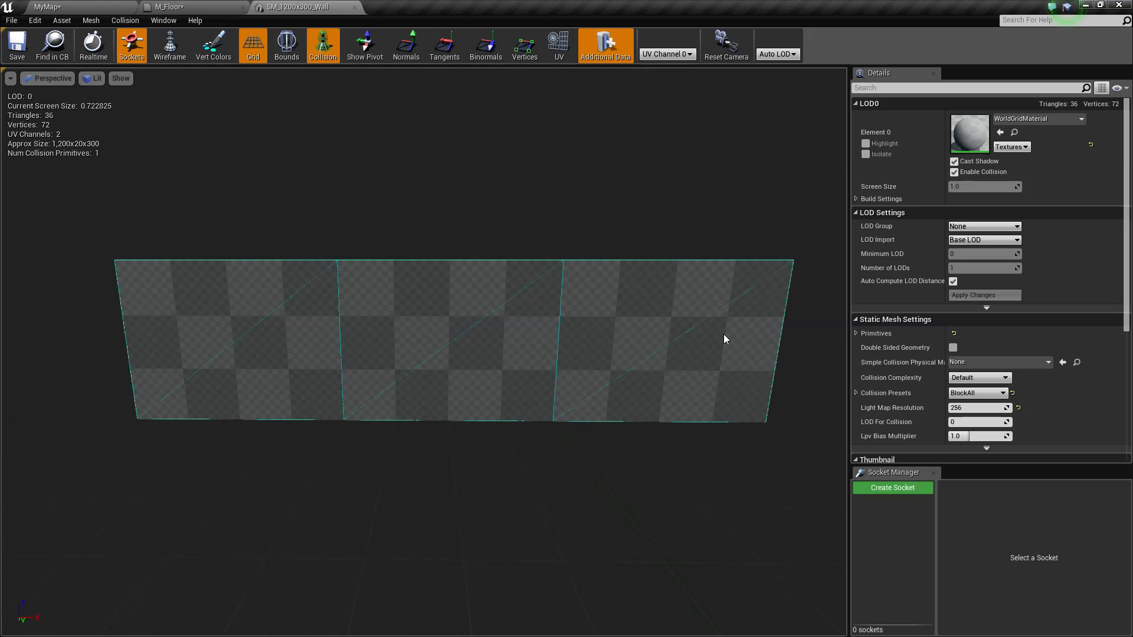
left_click(559, 46)
left_click(675, 55)
left_click(667, 73)
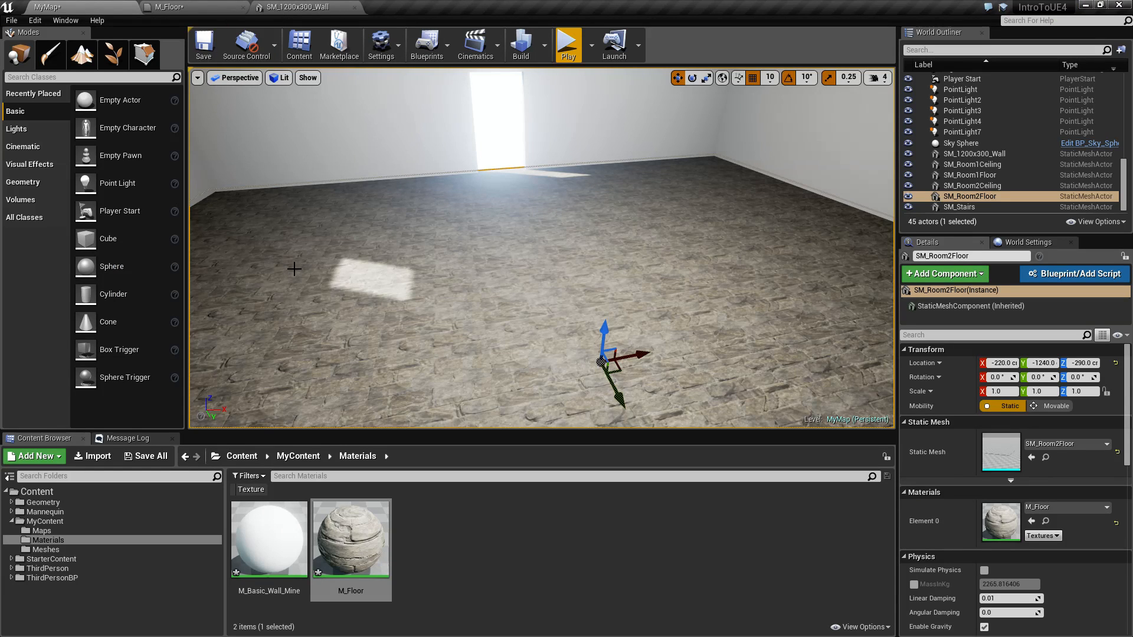
right_click_drag(385, 305, 650, 360)
key("w")
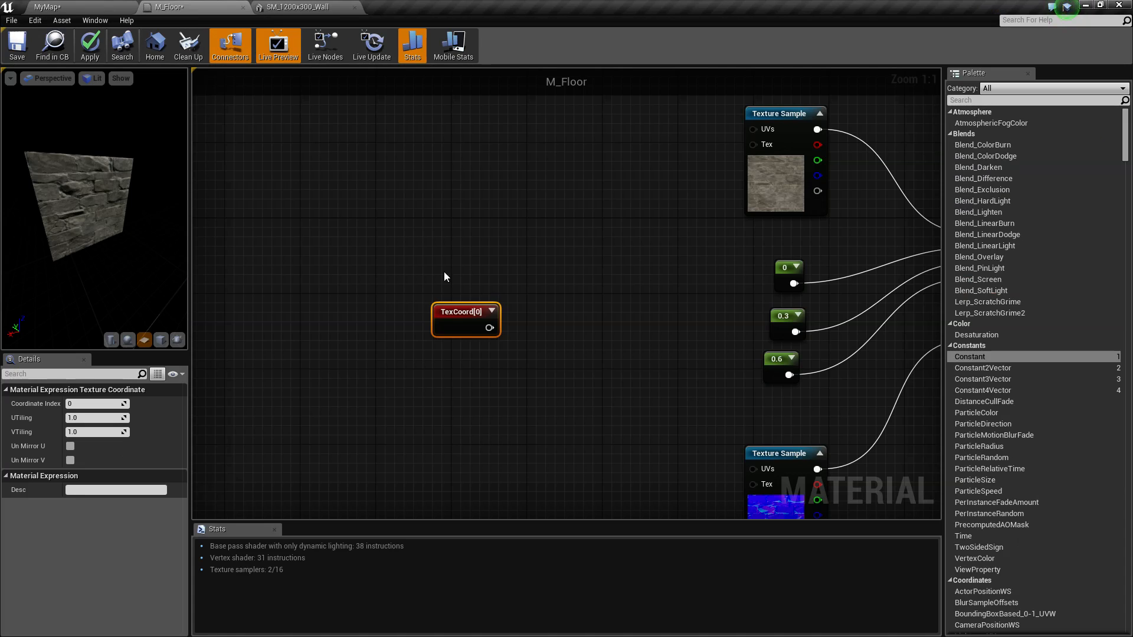
Connect the TextureCoordinate node to the UVs inputs of both Texture Samples in M_Floor and apply the material.
right_click_drag(489, 290, 518, 280)
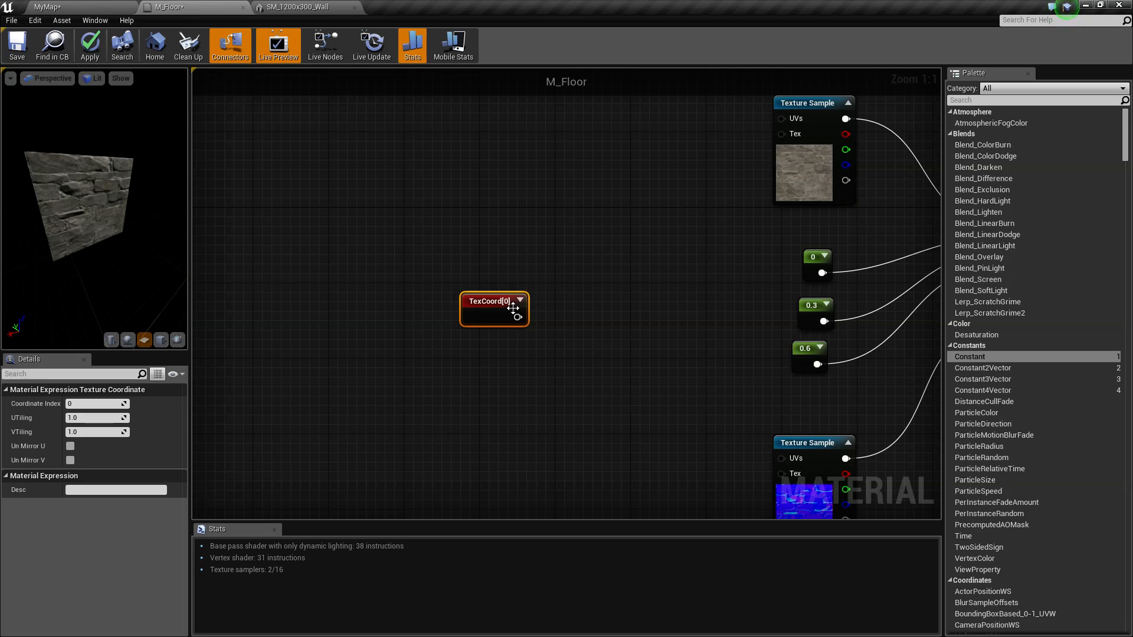
left_click_drag(517, 317, 782, 458)
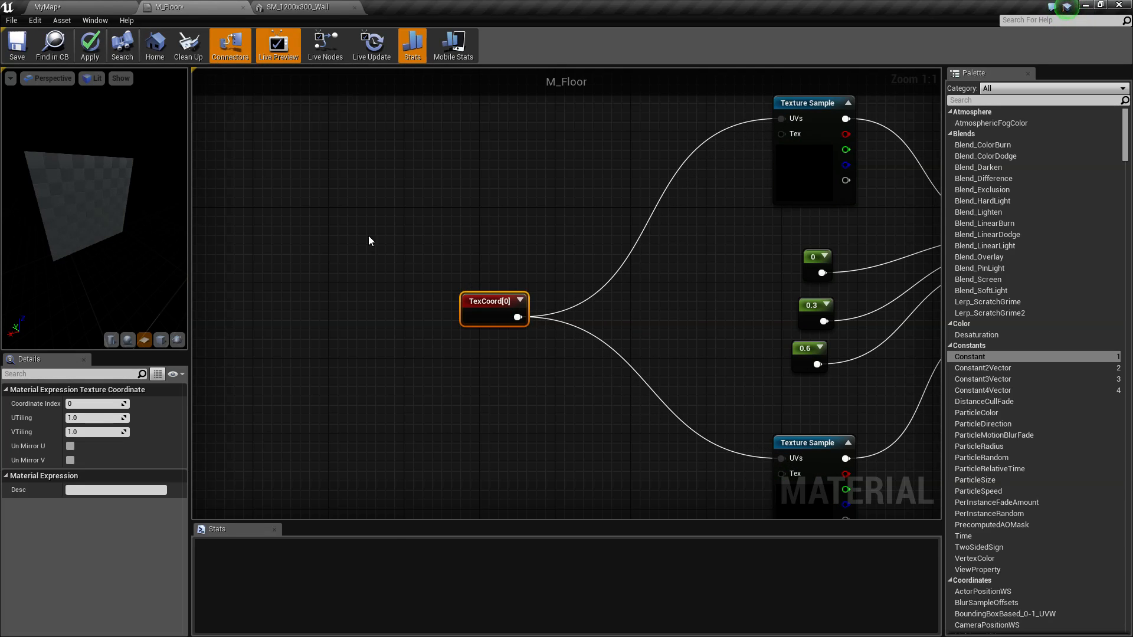
left_click(90, 45)
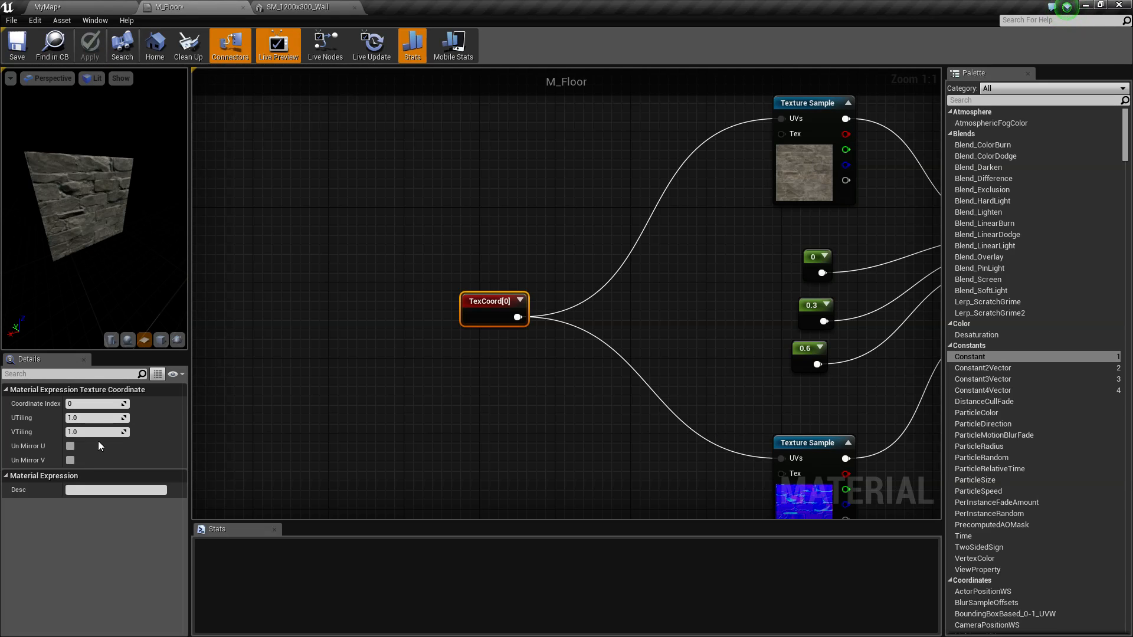
Set the TextureCoordinate node's UTiling and VTiling to 2 and apply the material.
left_click(89, 420)
type("2")
key("Tab")
type("2")
key("Tab")
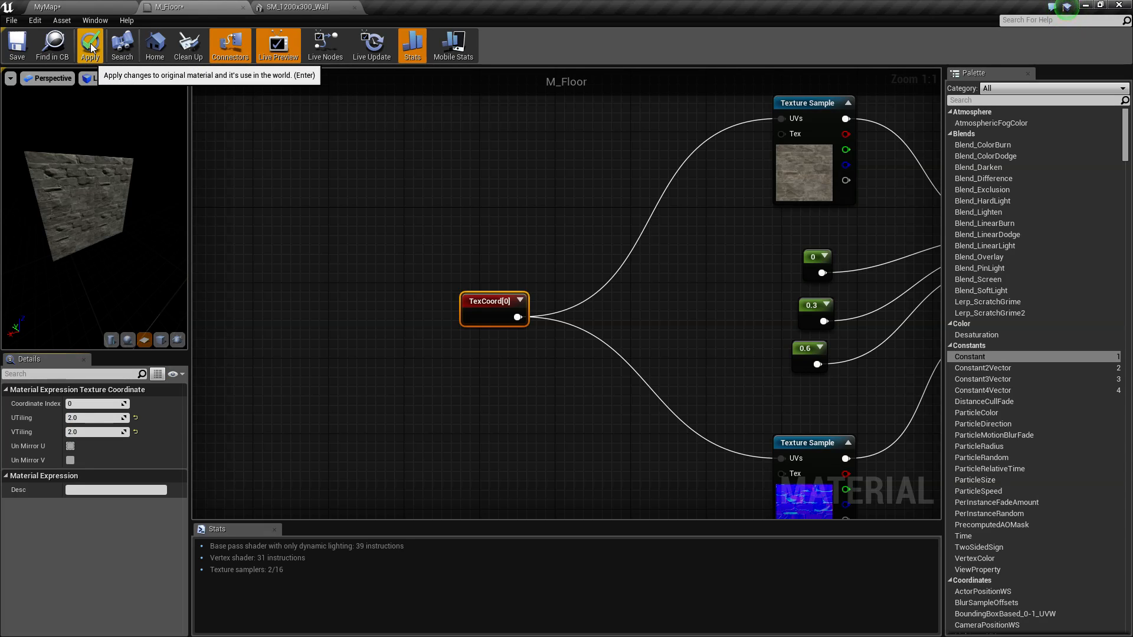
left_click(91, 47)
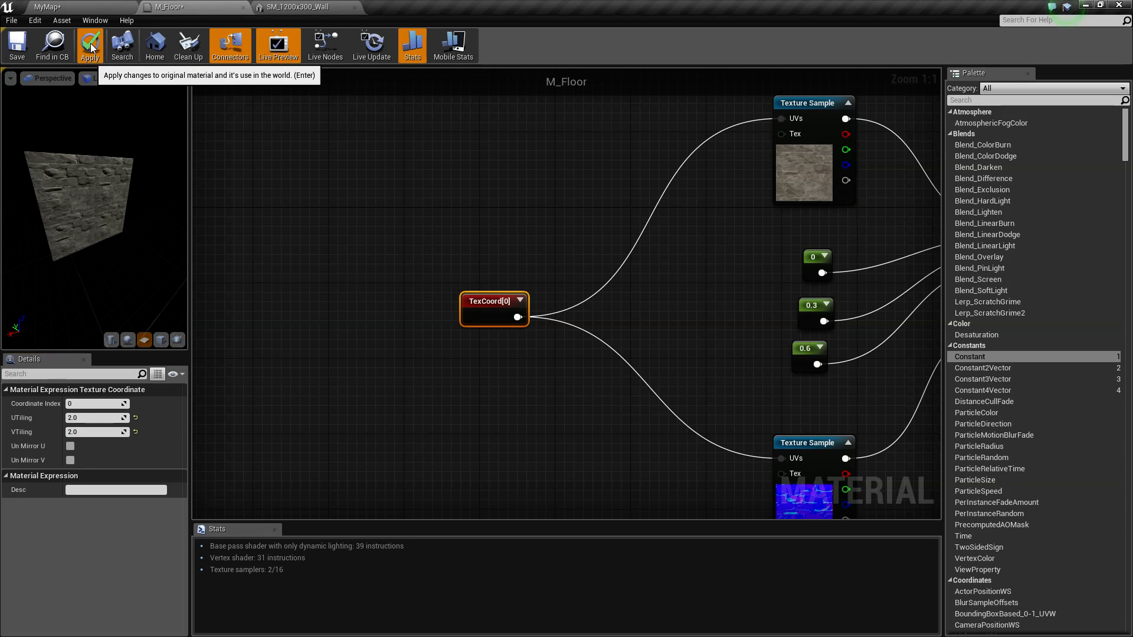
Inspect the scale of the brick tiling on the room floor in MyMap.
left_click(77, 3)
right_click_drag(542, 248, 464, 280)
right_click_drag(656, 280, 684, 277)
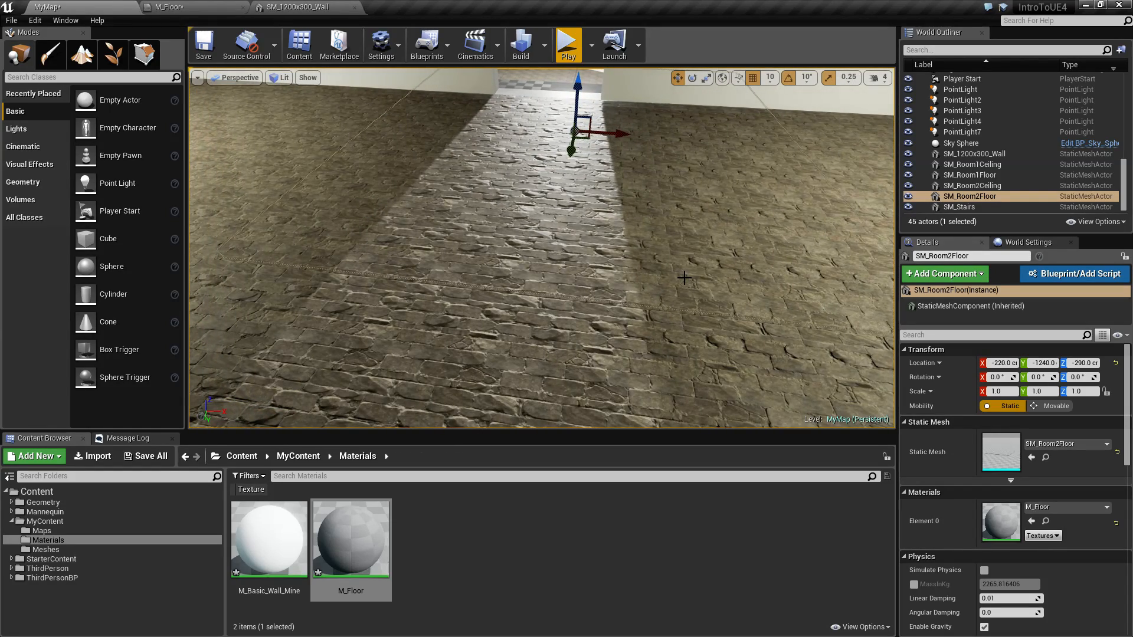
right_click_drag(687, 280, 655, 261)
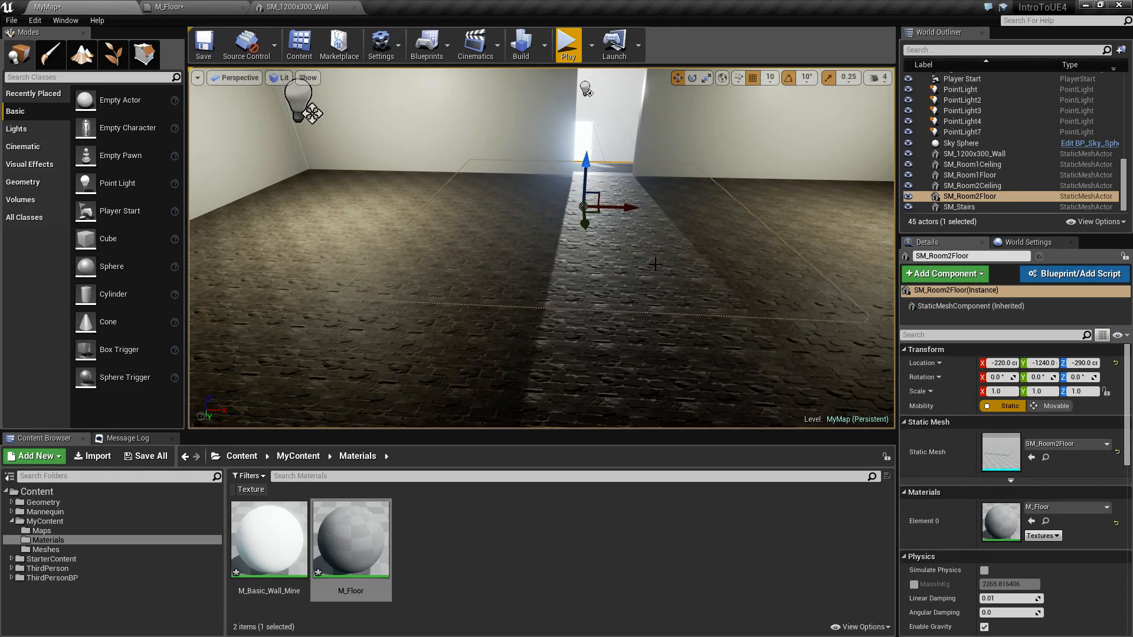
Close the SM_1200x300_Wall editor, set UTiling and VTiling to 0.5 on M_Floor's TextureCoordinate node, and apply the material.
left_click(281, 7)
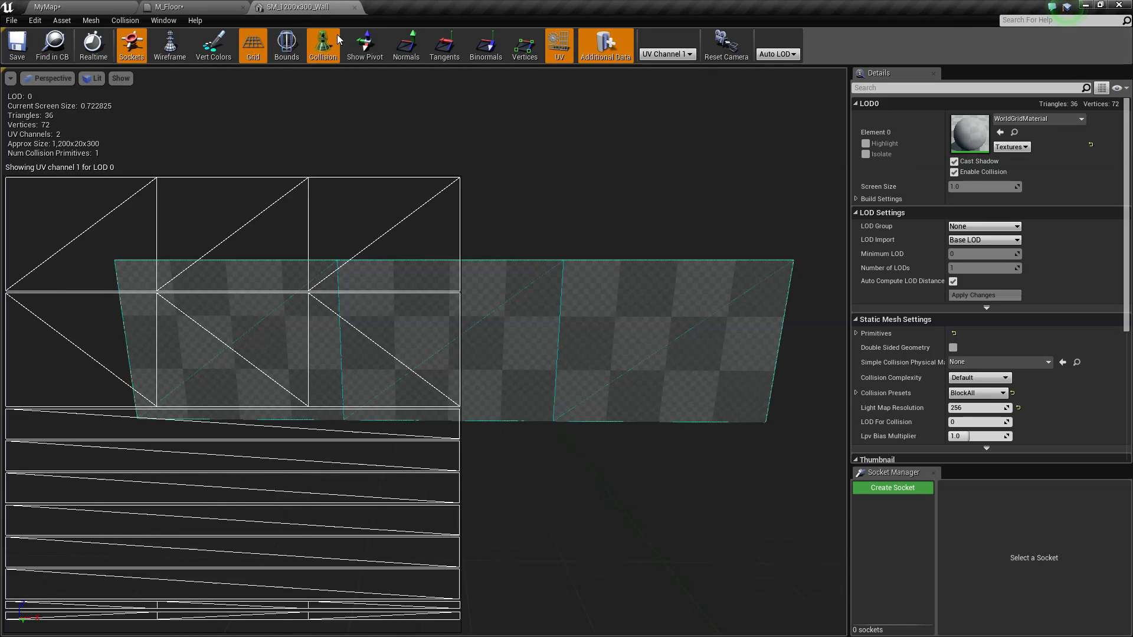
left_click(354, 7)
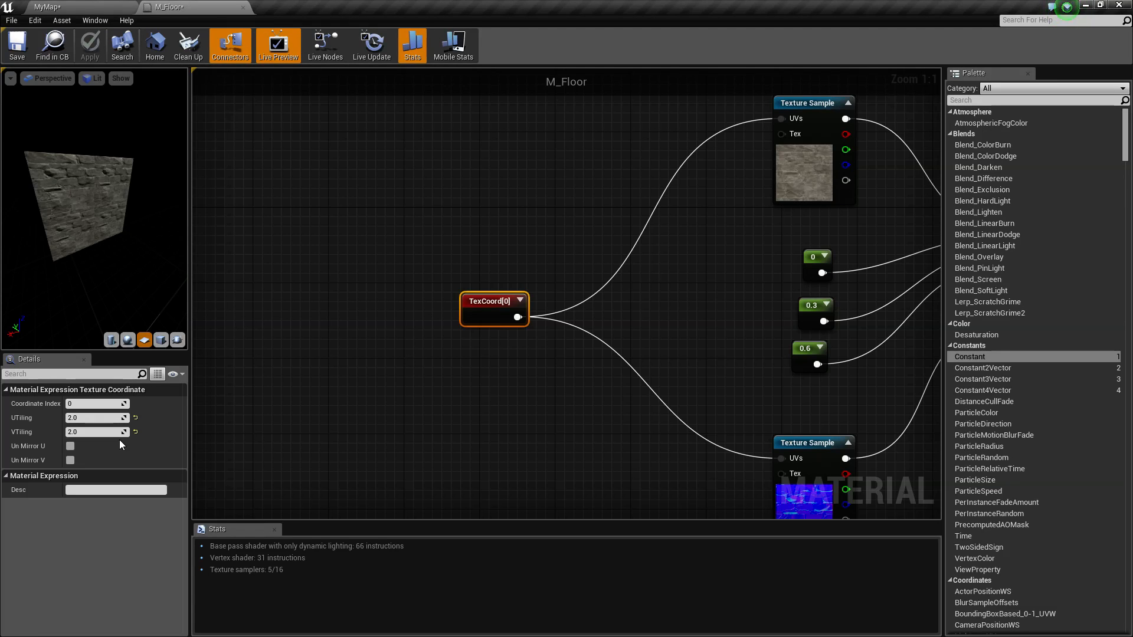
type("0.5")
key("Tab")
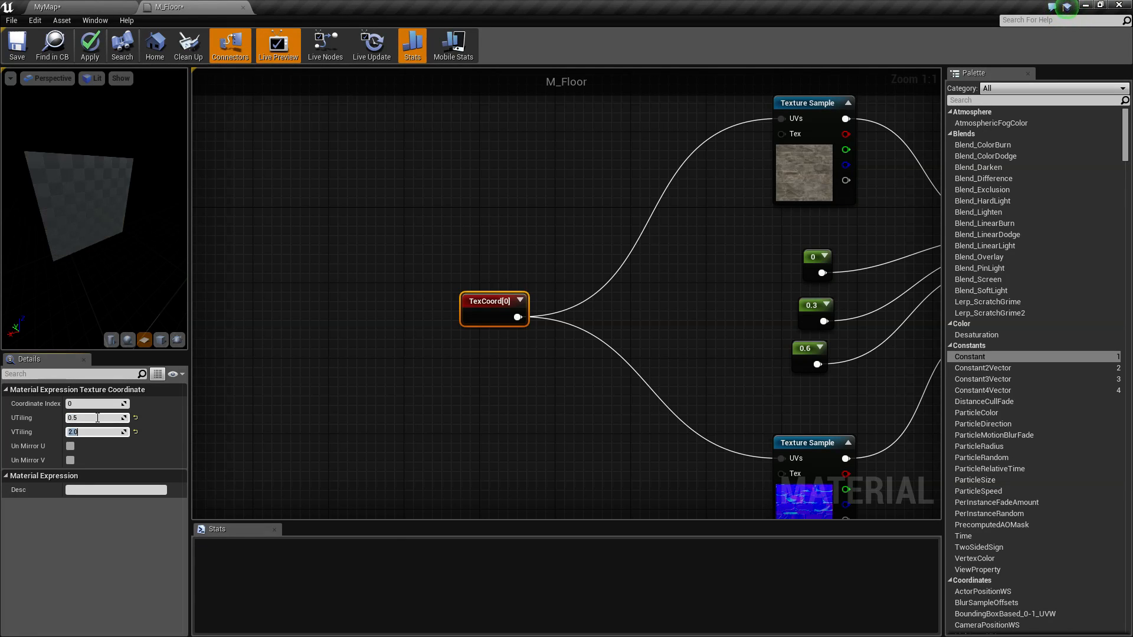
left_click(89, 48)
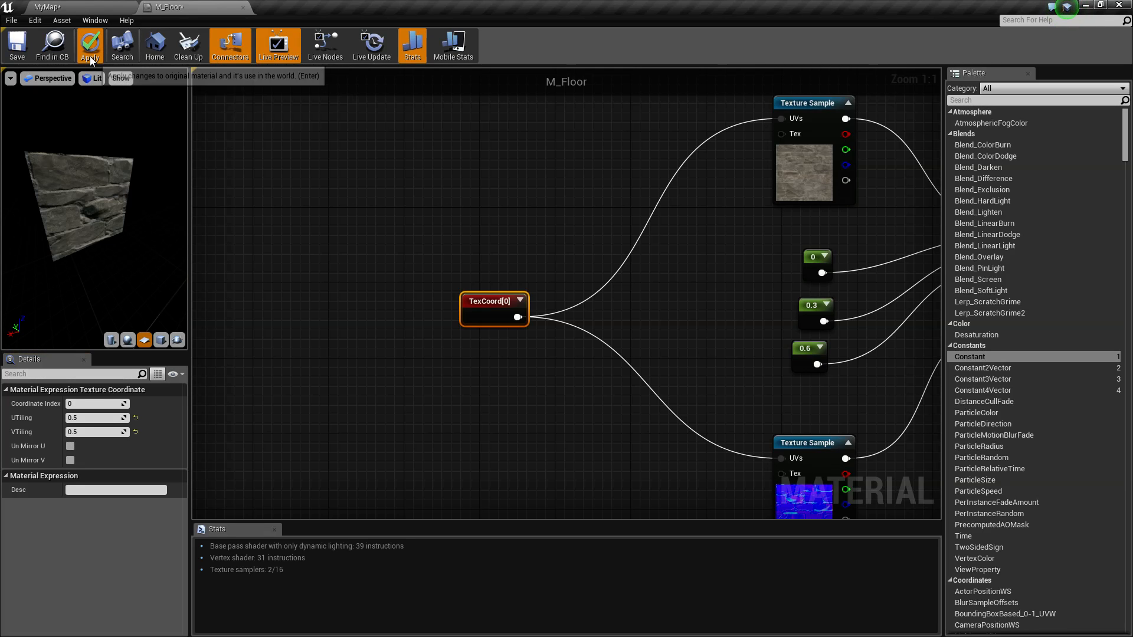
Play MyMap through both rooms and inspect the larger brick tiling on their floors, both in play and in the level view.
left_click(102, 5)
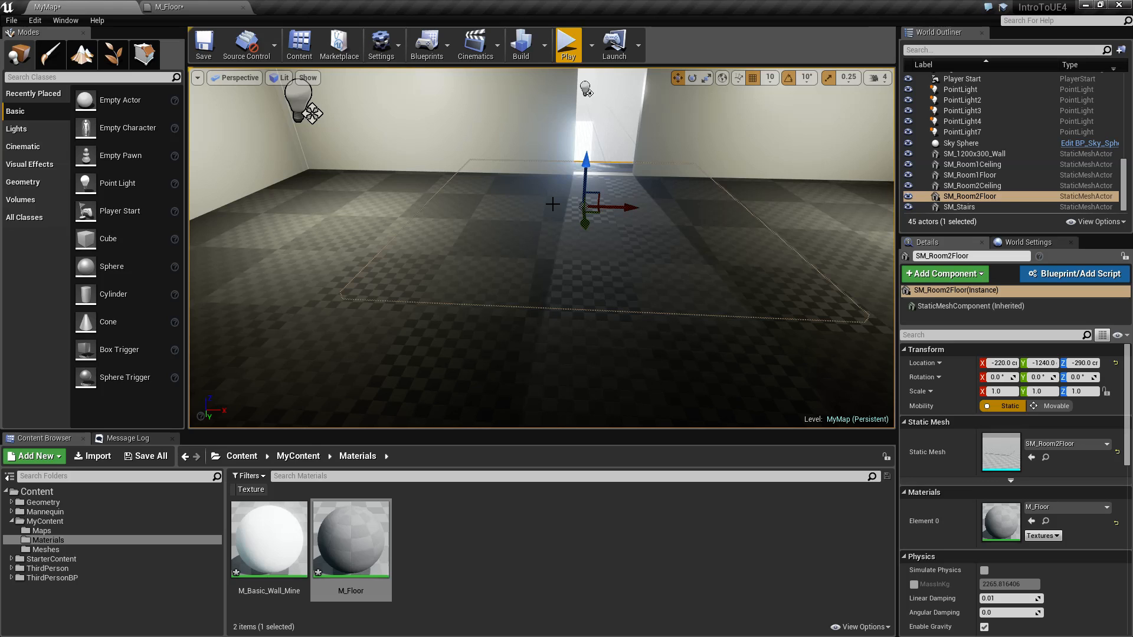
right_click_drag(553, 204, 449, 219)
left_click(568, 44)
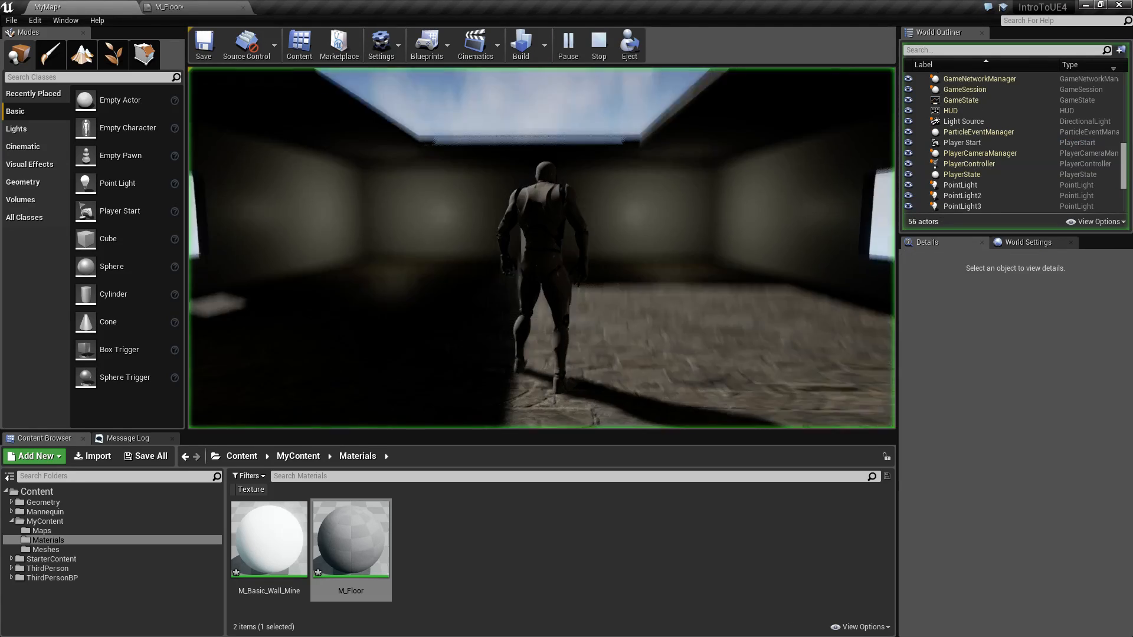
key("w")
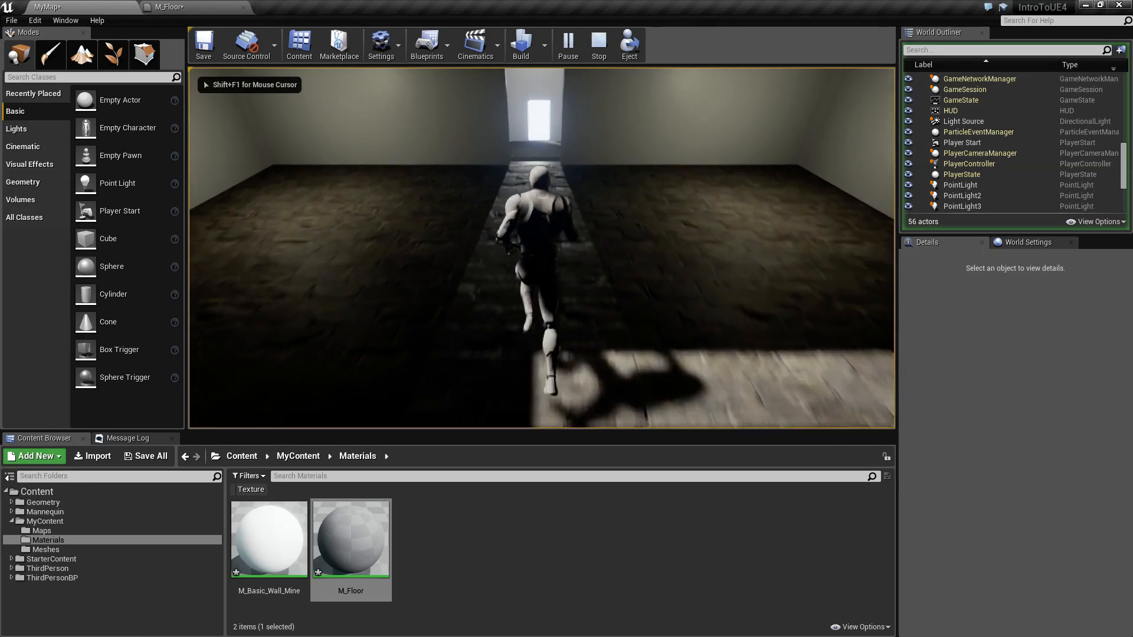
key("w")
key("d")
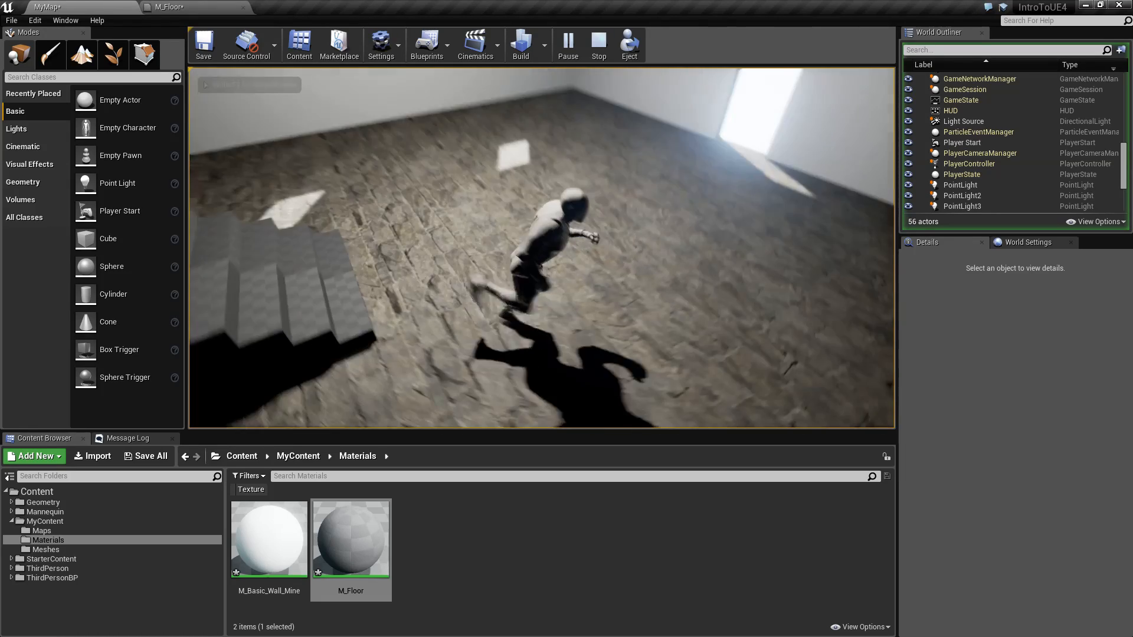
key("d")
key("w")
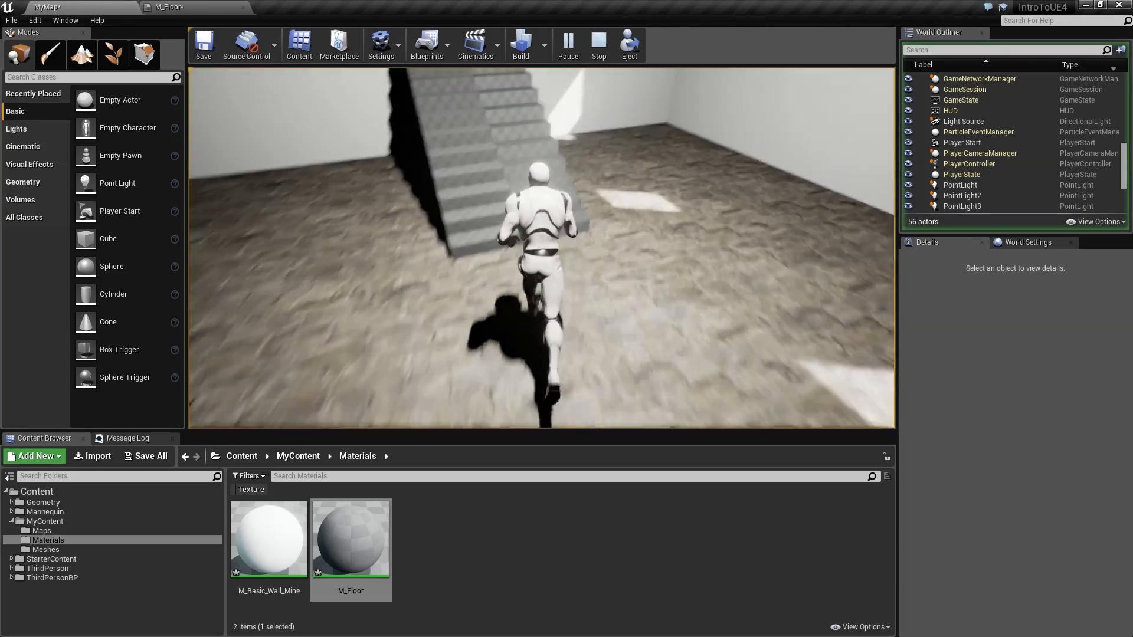
key("a")
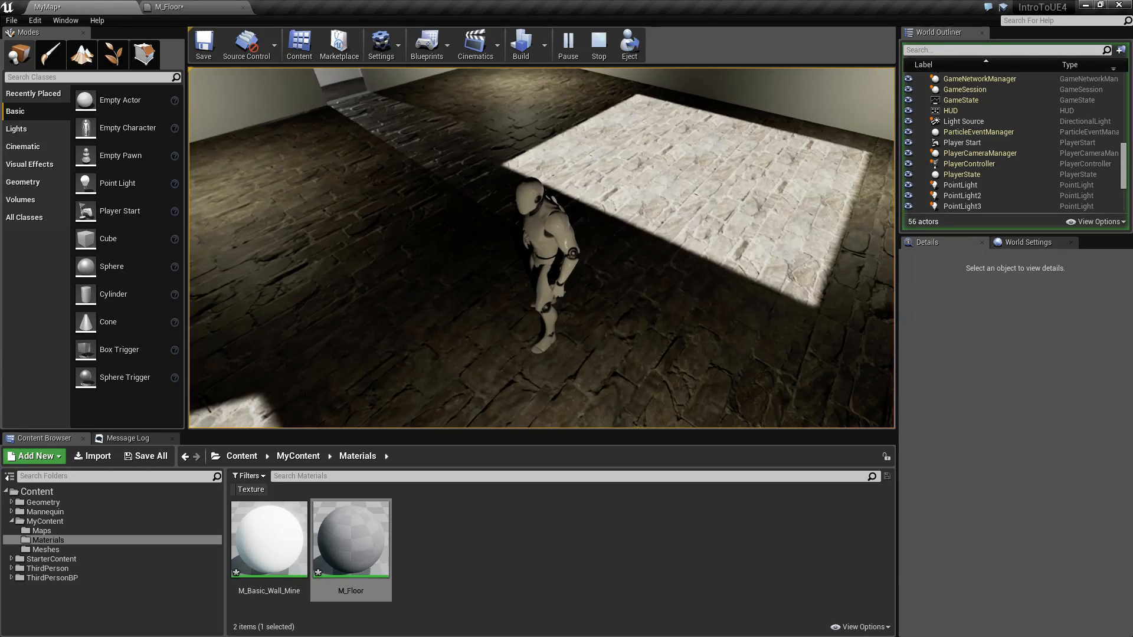
key("d")
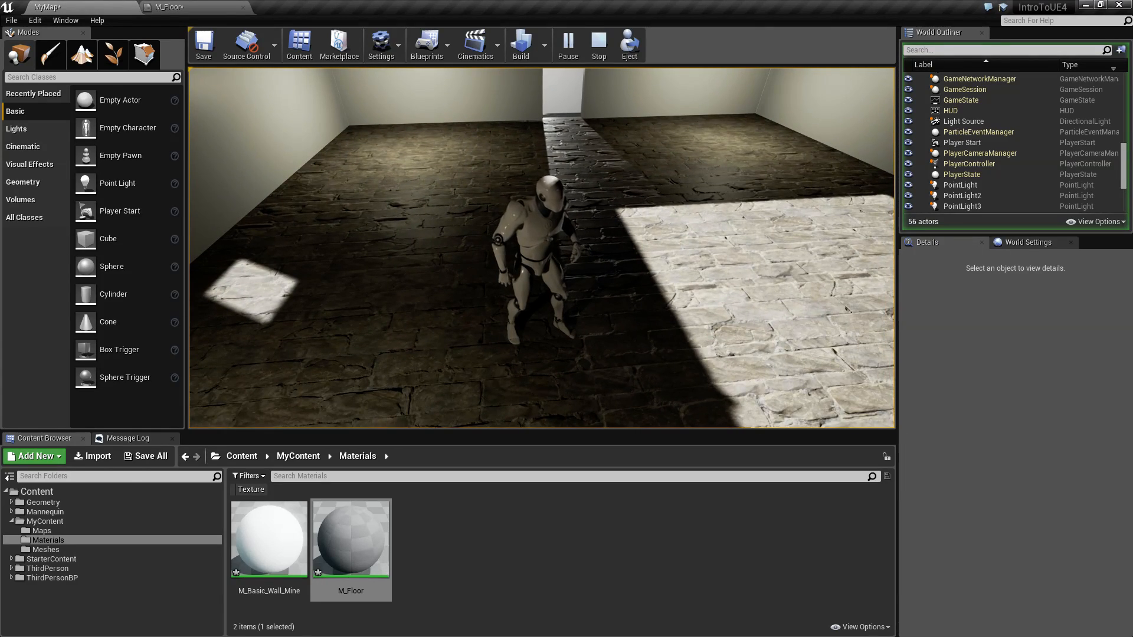
key("Escape")
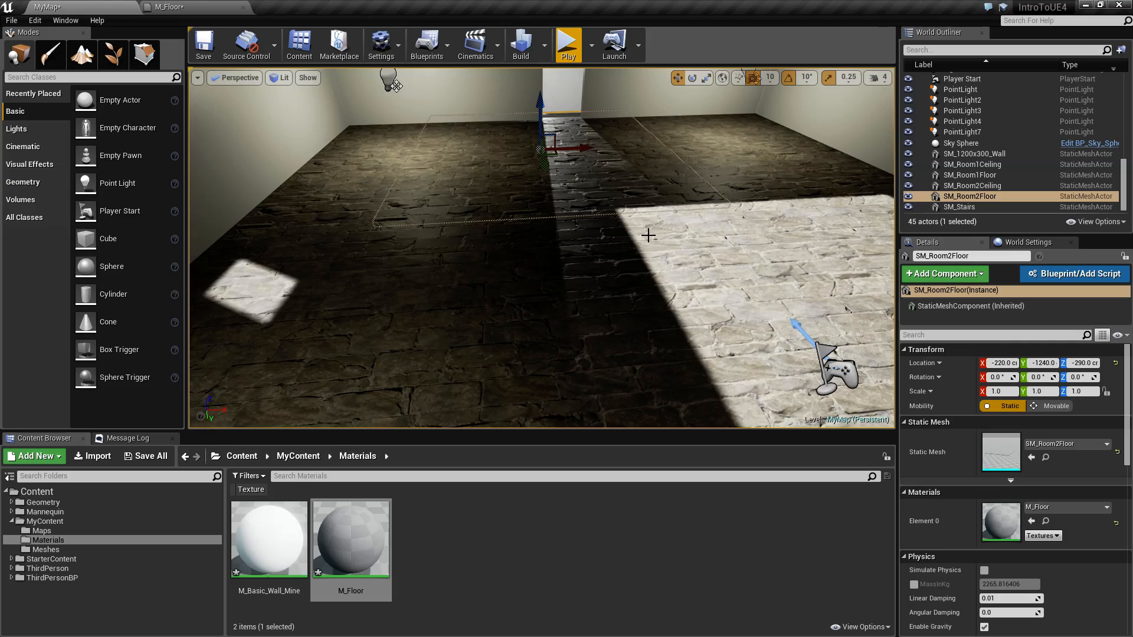
right_click_drag(541, 248, 290, 353)
key("w")
key("w")
key("Escape")
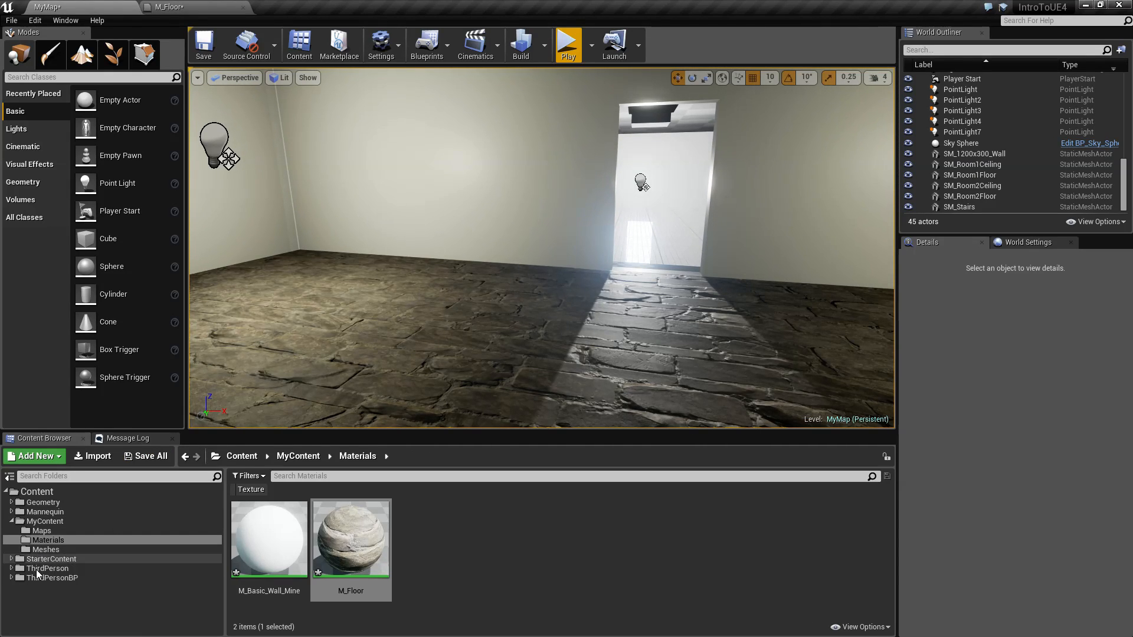
Browse the StarterContent Materials folder for a material suited to the ceilings.
left_click(11, 560)
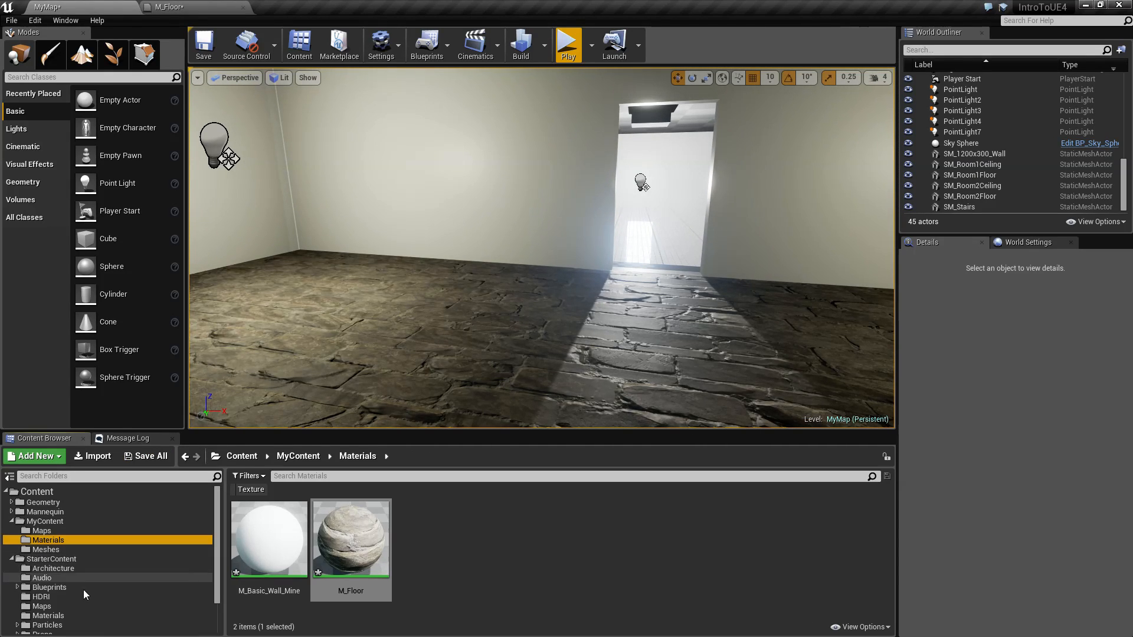
left_click(48, 616)
scroll(632, 554, "down", 4)
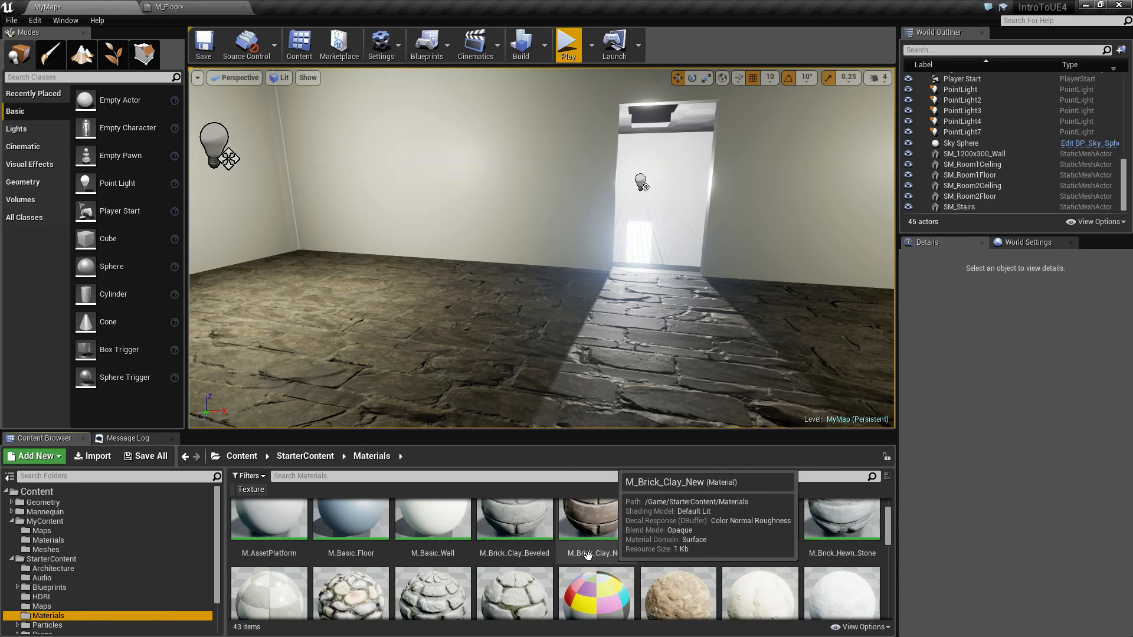
scroll(797, 574, "down", 3)
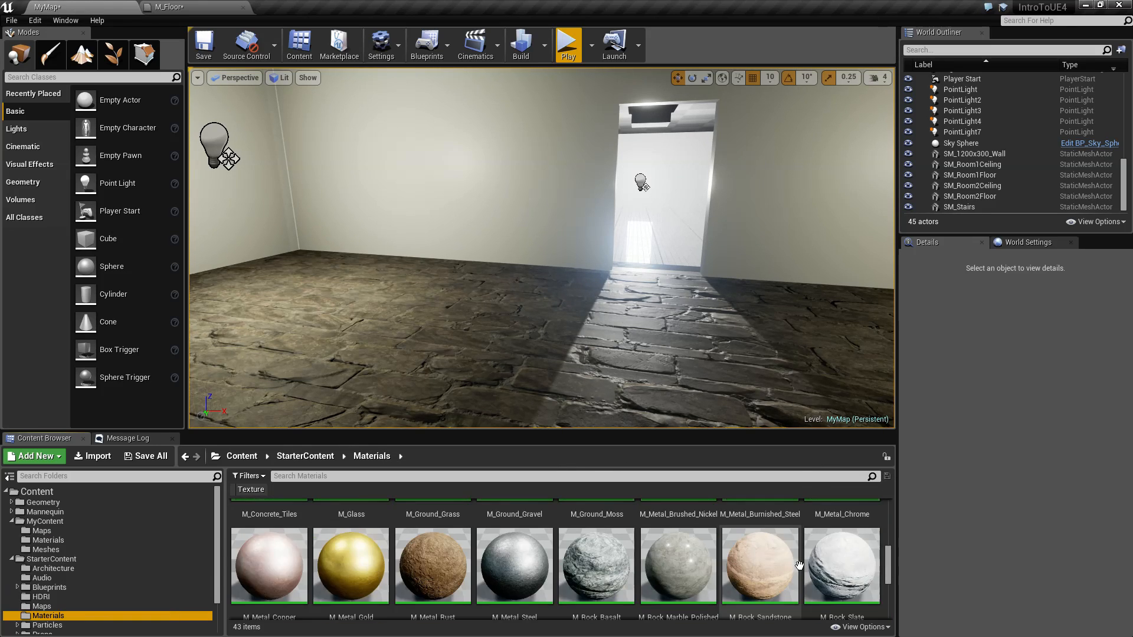
scroll(799, 566, "down", 3)
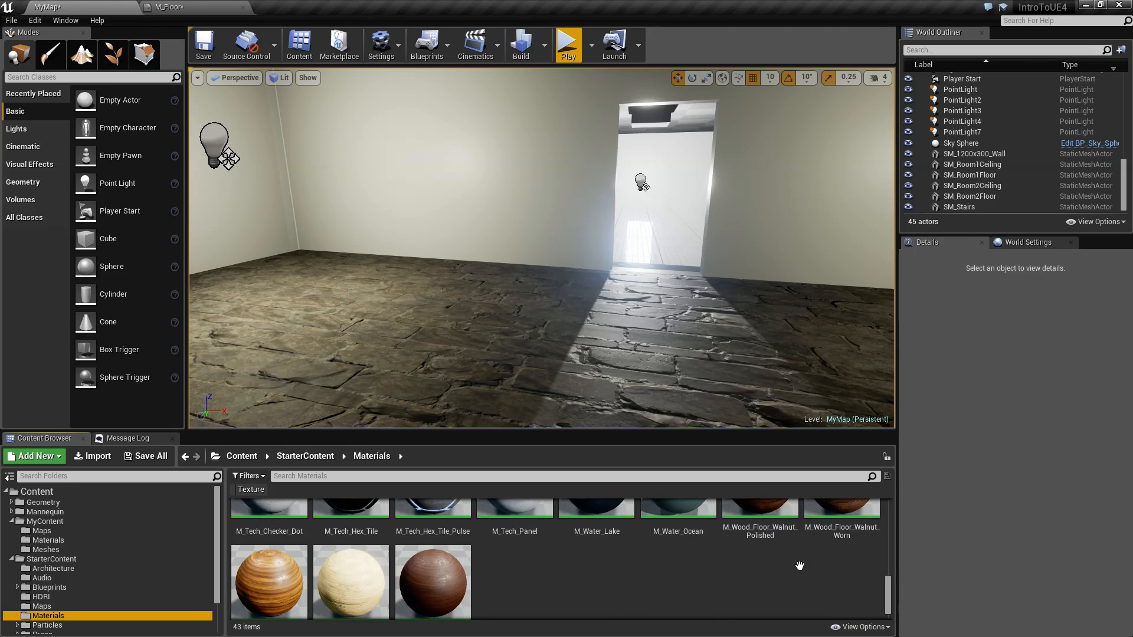
scroll(799, 566, "up", 10)
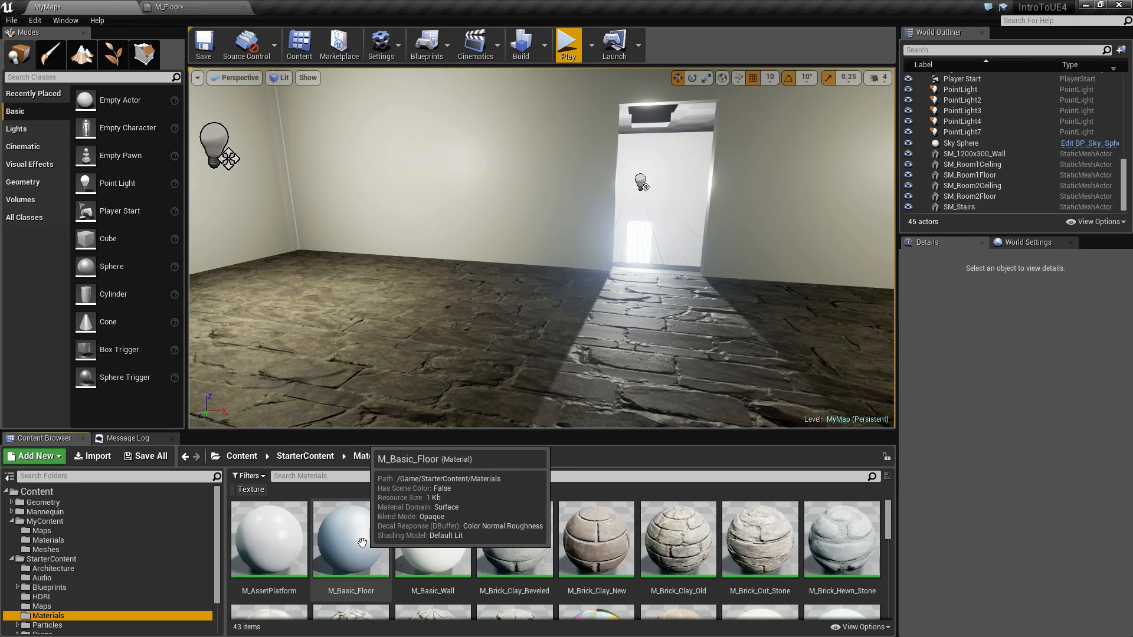
Apply the StarterContent M_Basic_Floor material to the ceiling of the room with the skylight.
right_click_drag(555, 322, 578, 261)
left_click_drag(369, 532, 549, 169)
right_click_drag(602, 313, 536, 333)
Copy M_Basic_Floor into the MyContent Materials folder and rename the copy M_Ceiling.
left_click_drag(351, 549, 50, 541)
left_click(70, 550)
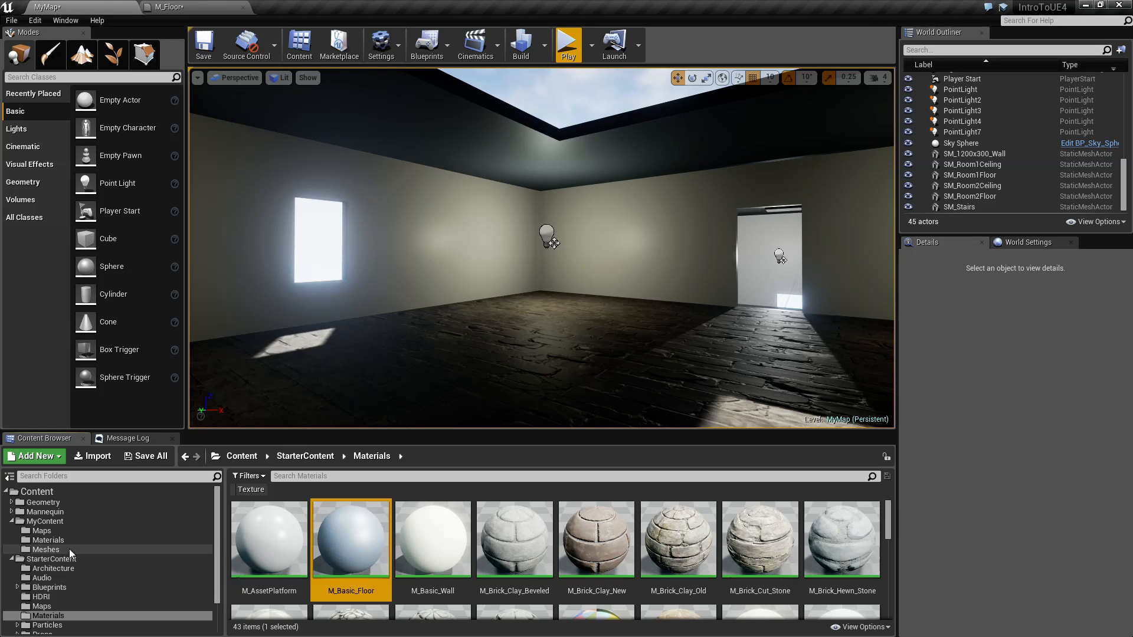
left_click(52, 540)
left_click(274, 547)
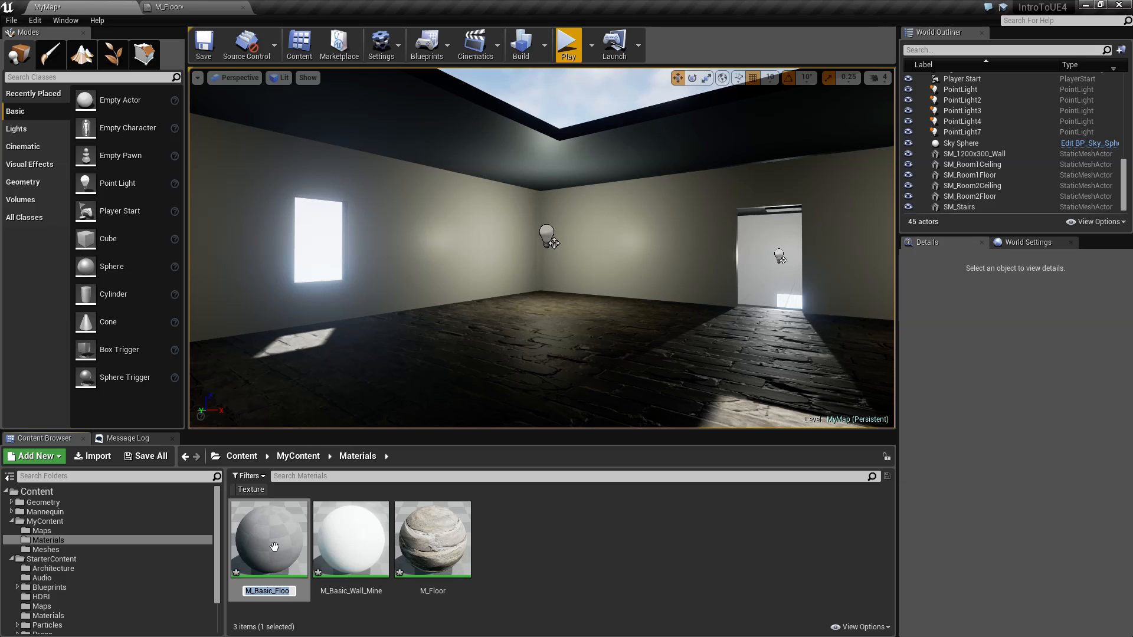
type("M_Ceiling")
key("Return")
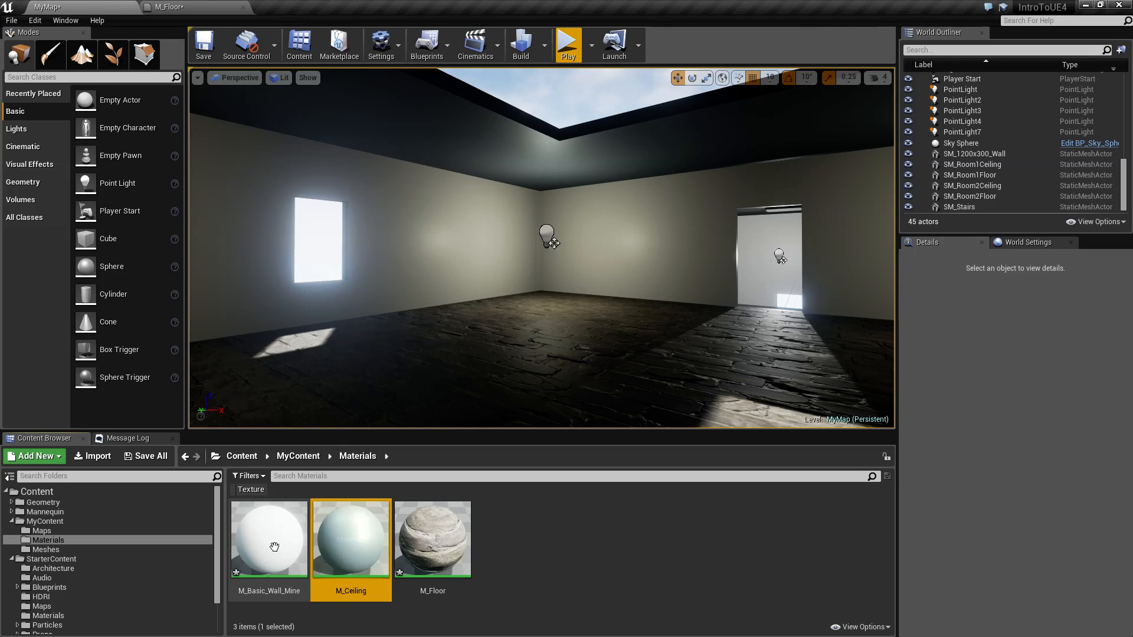
Apply M_Ceiling to the ceilings of both the skylight room and the stairs room.
left_click_drag(353, 559, 627, 152)
right_click_drag(658, 253, 761, 245)
key("w")
left_click_drag(367, 543, 625, 139)
right_click_drag(628, 225, 304, 243)
mouse_move(634, 241)
right_mouse_down()
mouse_move(637, 207)
mouse_move(634, 242)
right_mouse_up()
key("d")
Play the level into the stairs room and examine the new ceiling material while going up and down the stairs.
left_click(568, 49)
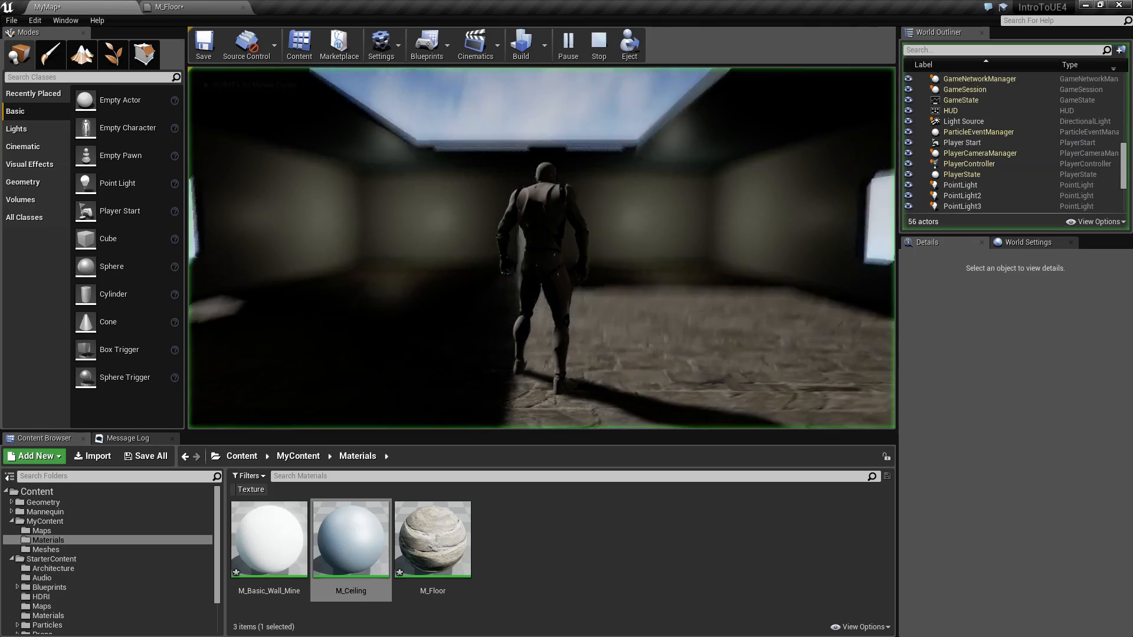
key("w")
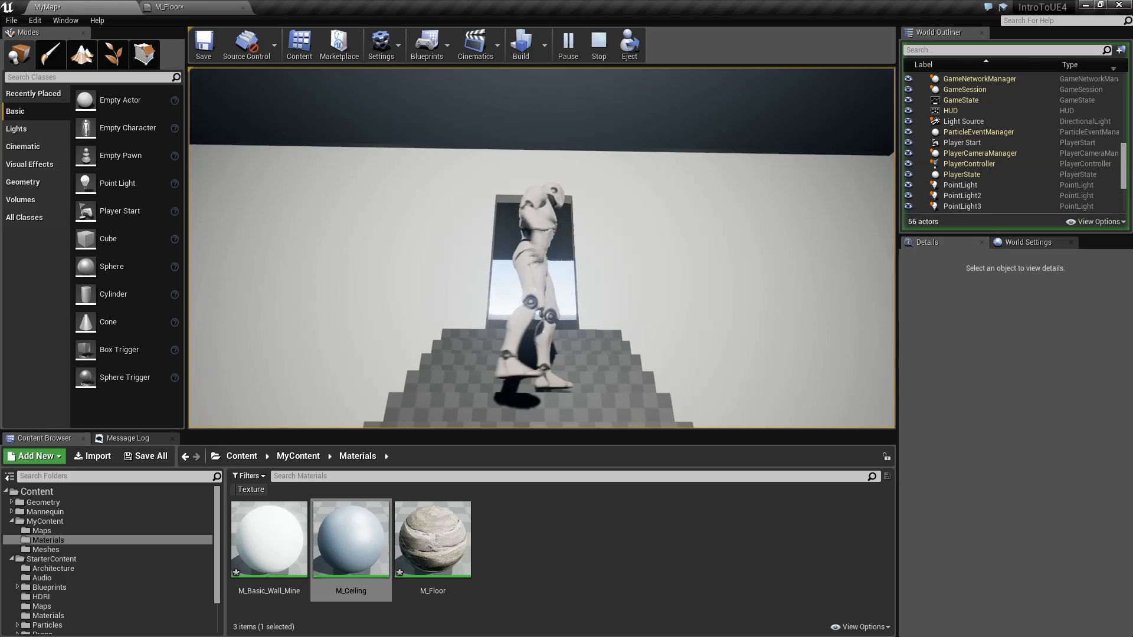
key("w")
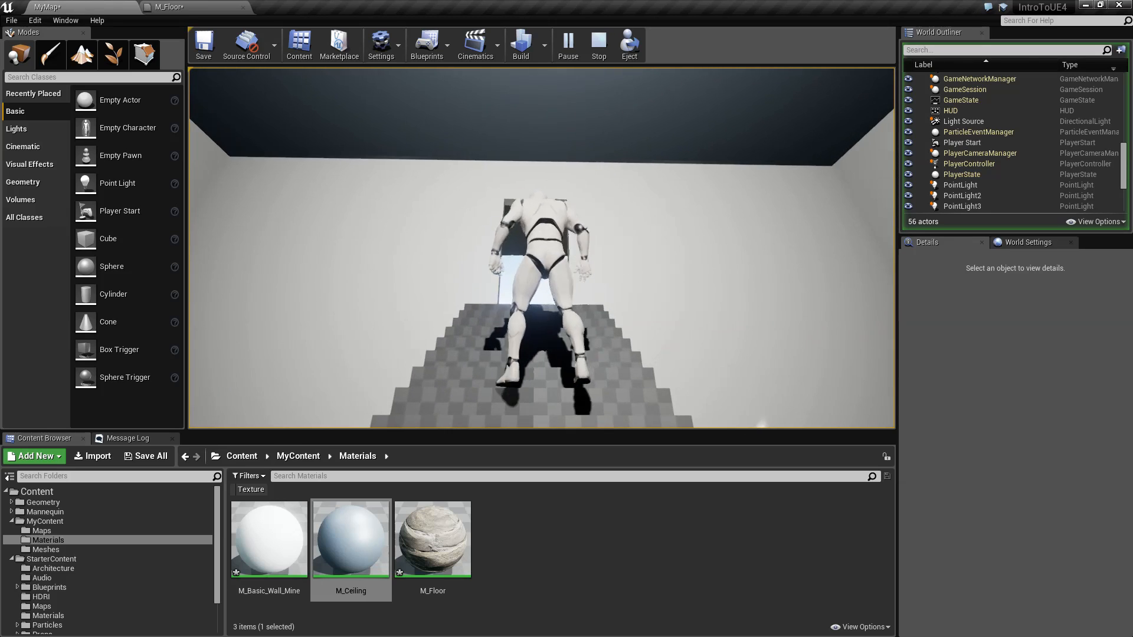
key("s")
key("w")
key("s")
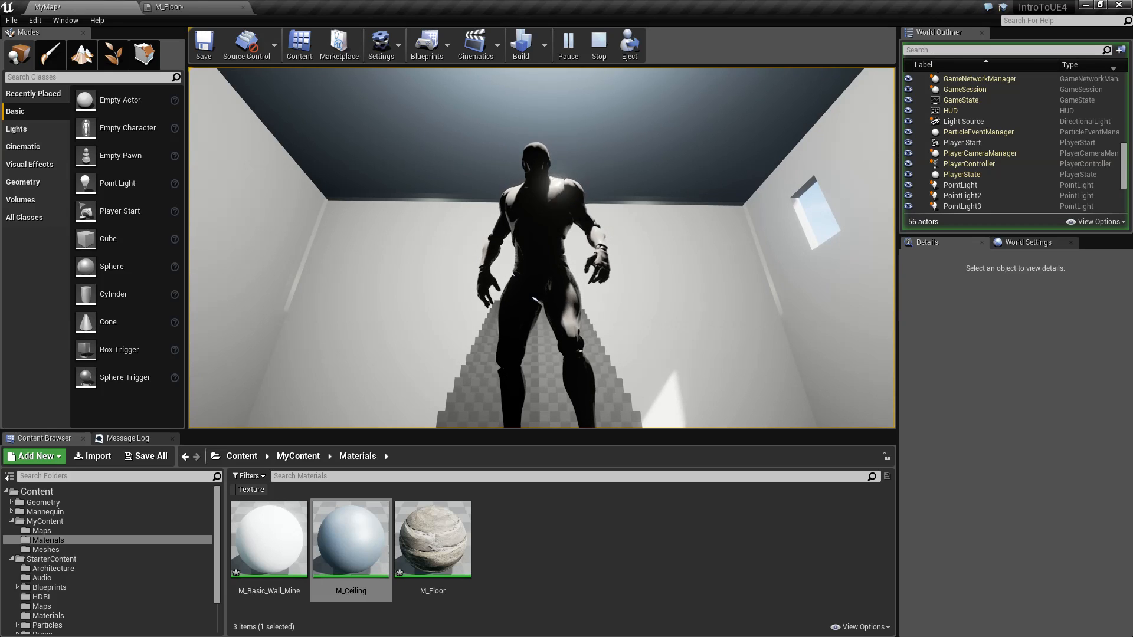
key("w")
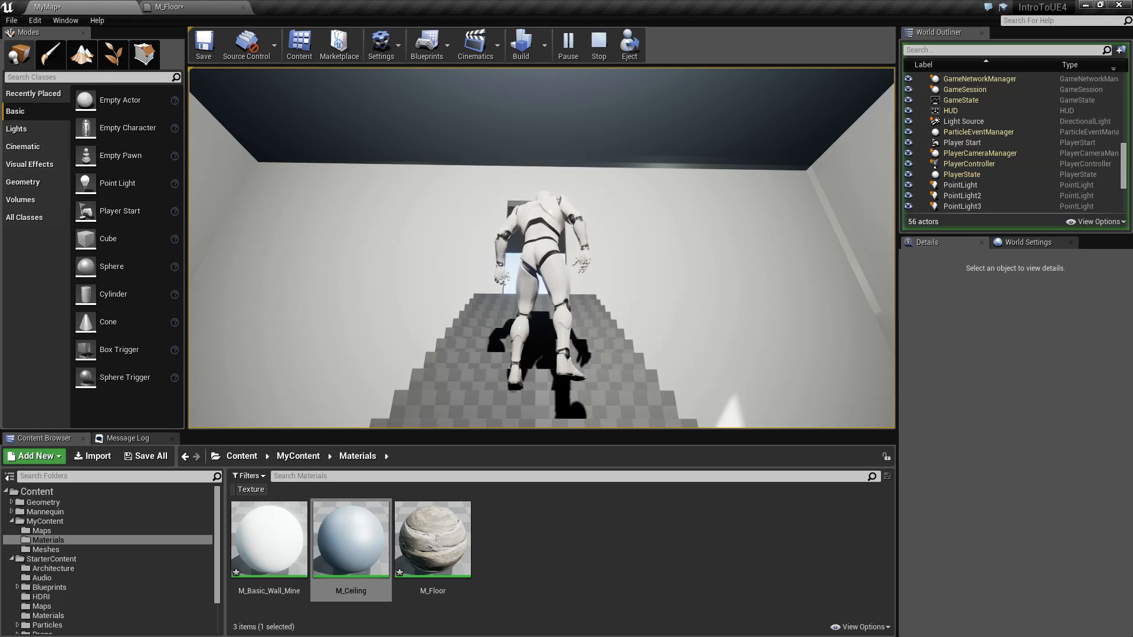
key("w")
key("s")
key("w")
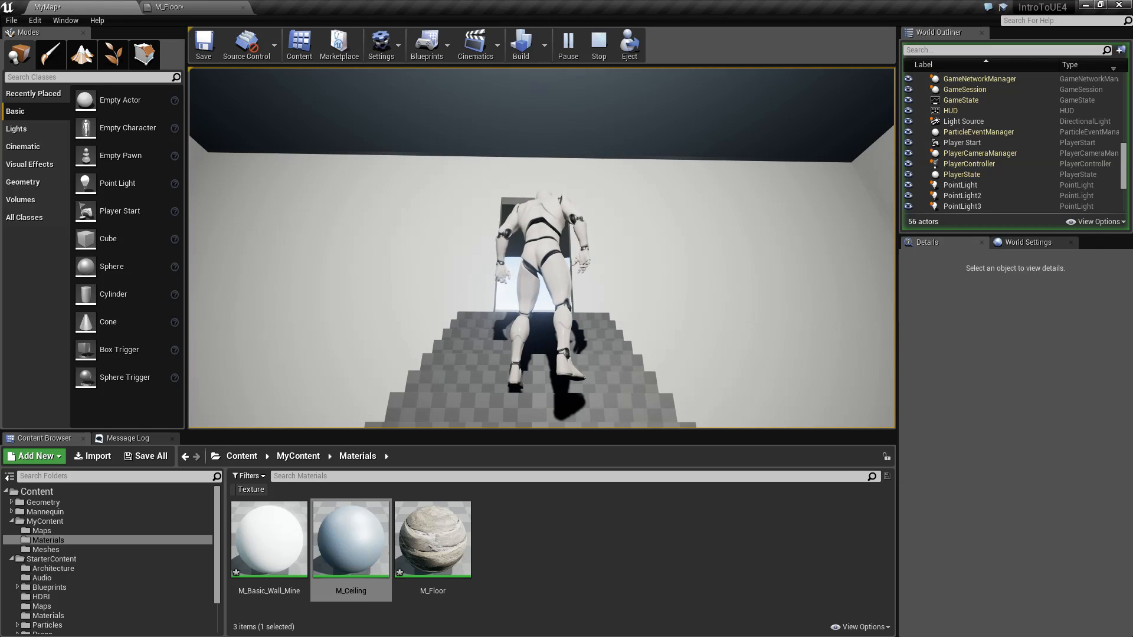
key("s")
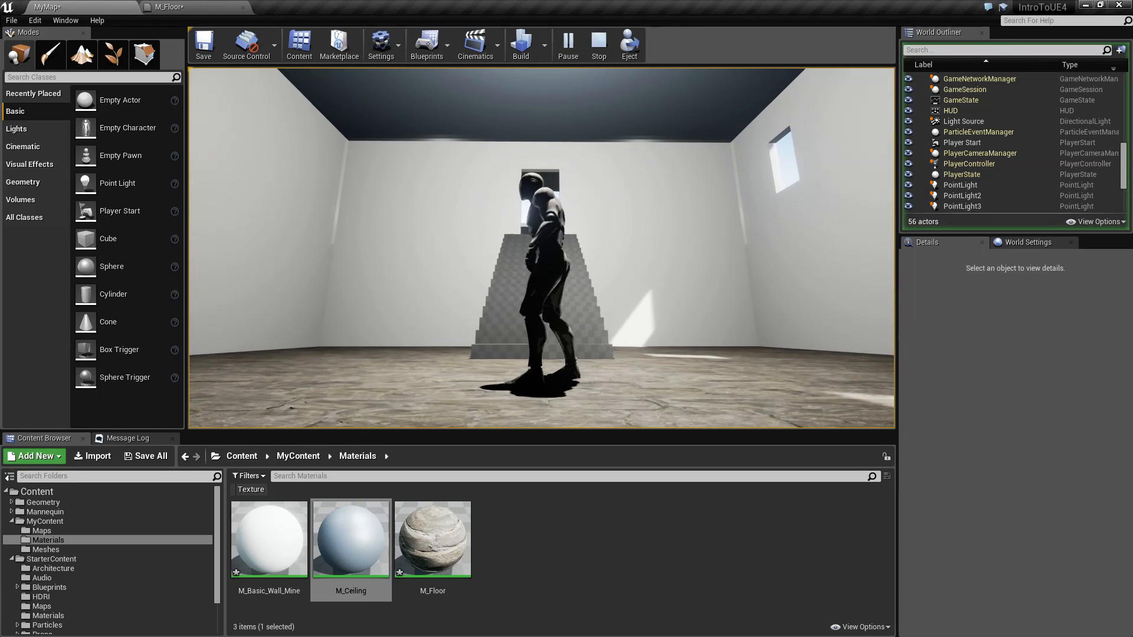
Run the character through the skylight room and back into the stairs room to check the level's look, and stop playing.
key("w")
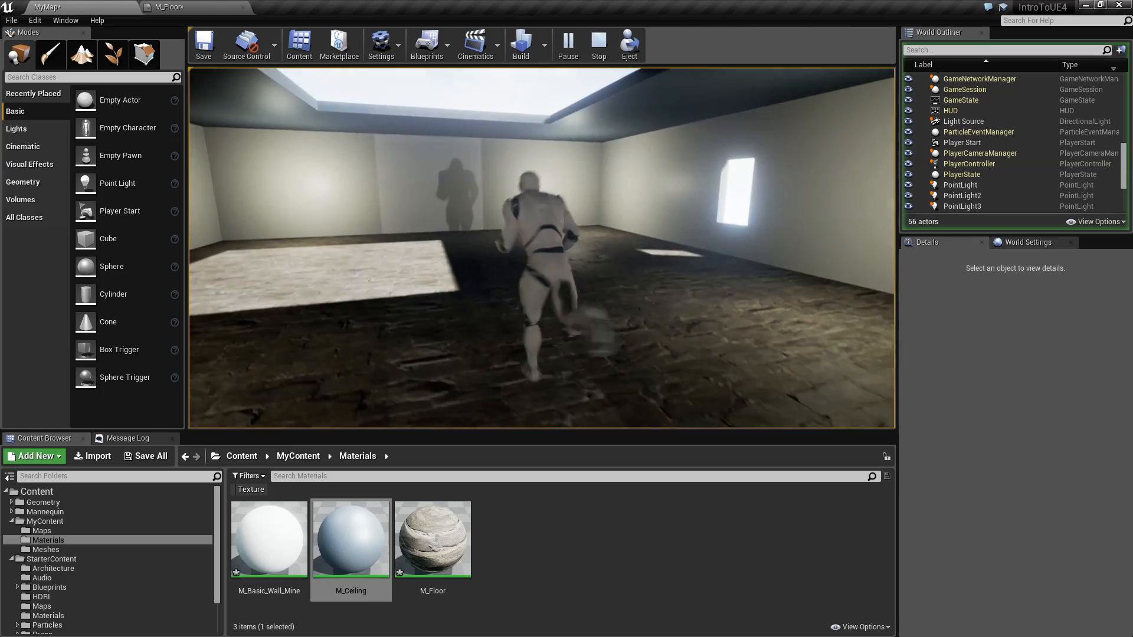
key("a")
key("w")
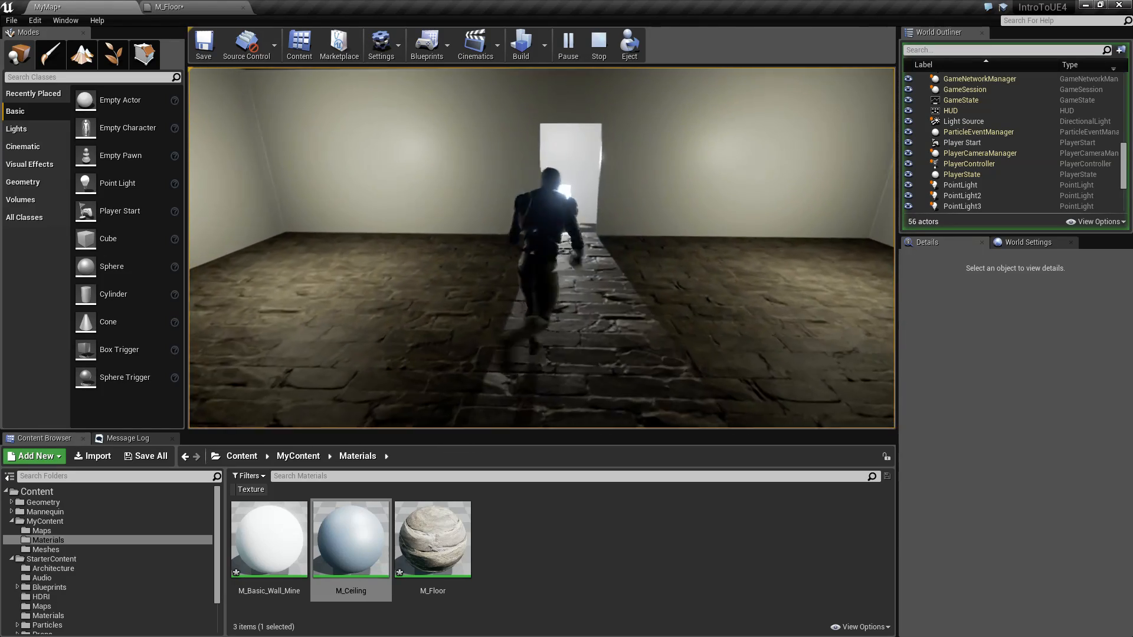
key("a")
key("s")
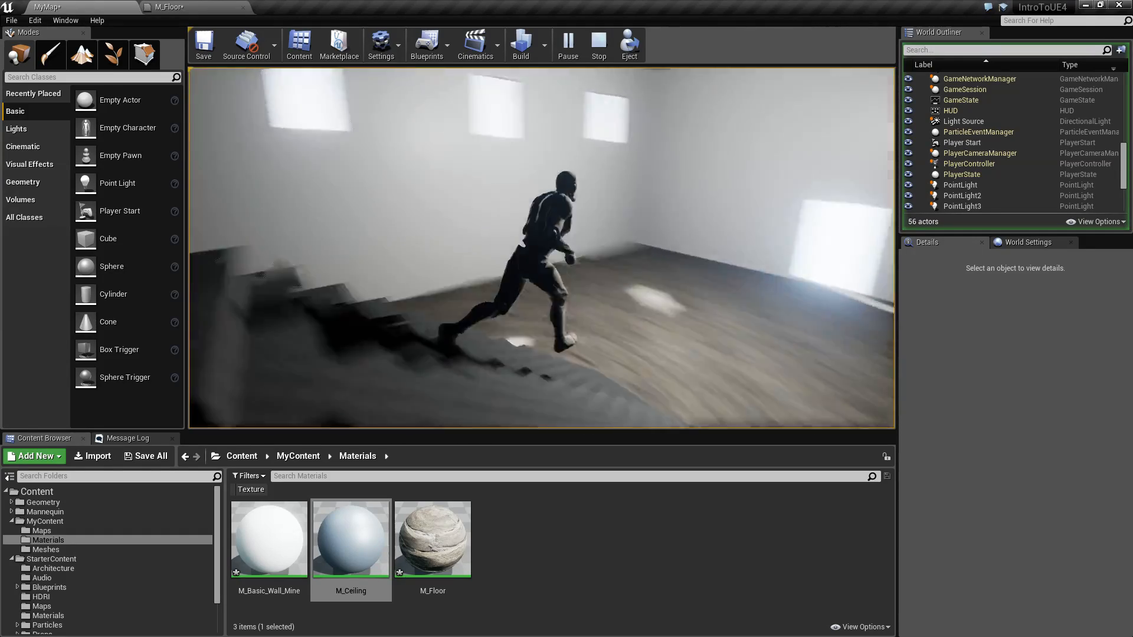
key("Escape")
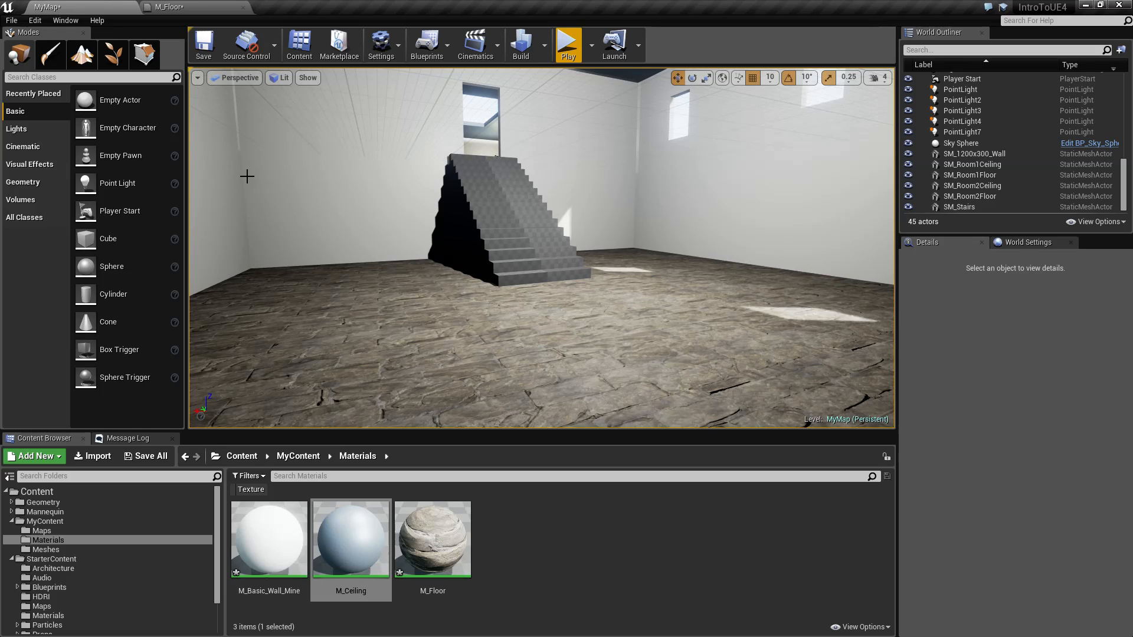
For the stairs, copy StarterContent's M_Glass into the MyContent Materials folder and rename the copy M_Stairs.
scroll(496, 239, "up", 10)
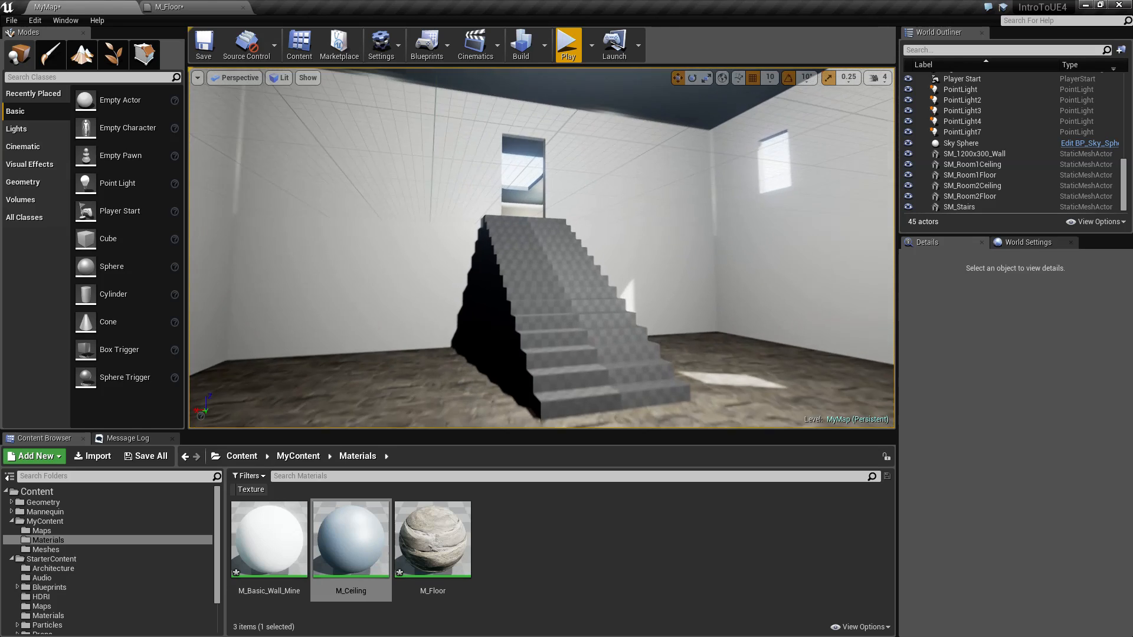
left_click(548, 283)
mouse_move(551, 283)
right_mouse_down()
mouse_move(437, 301)
mouse_move(597, 284)
mouse_move(540, 282)
right_mouse_up()
scroll(91, 596, "down", 1)
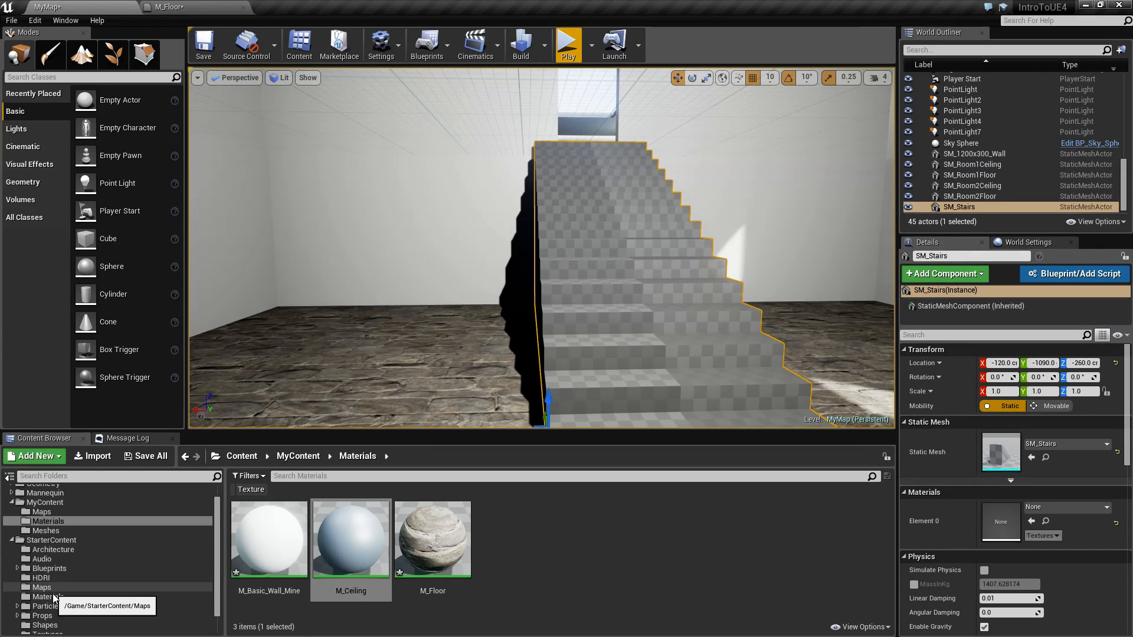
left_click(52, 596)
scroll(433, 551, "down", 10)
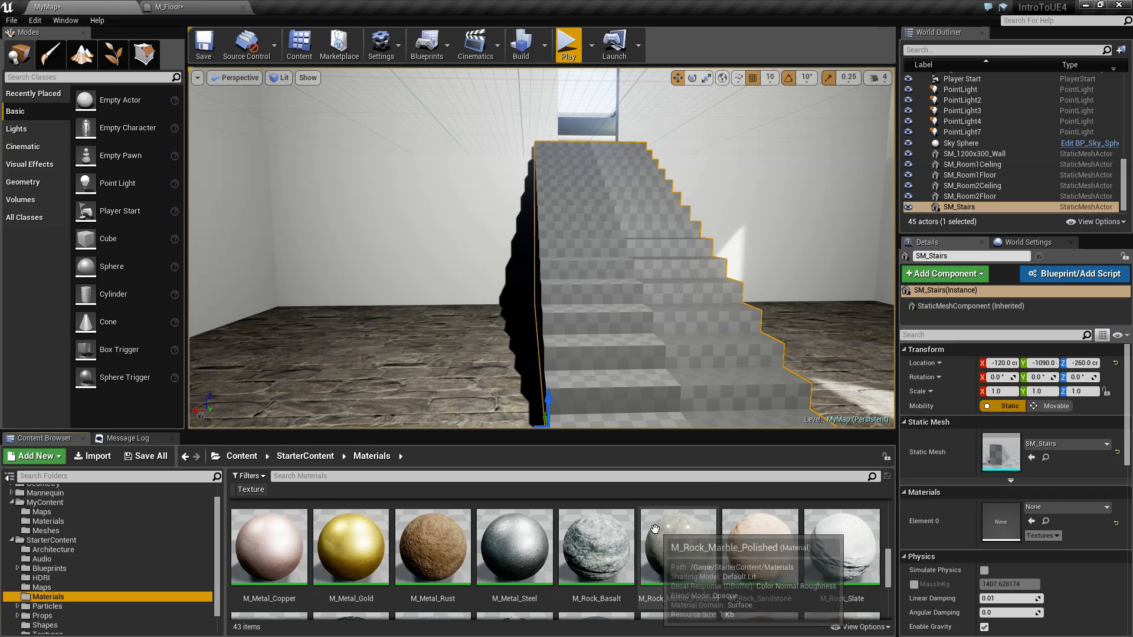
scroll(538, 551, "up", 4)
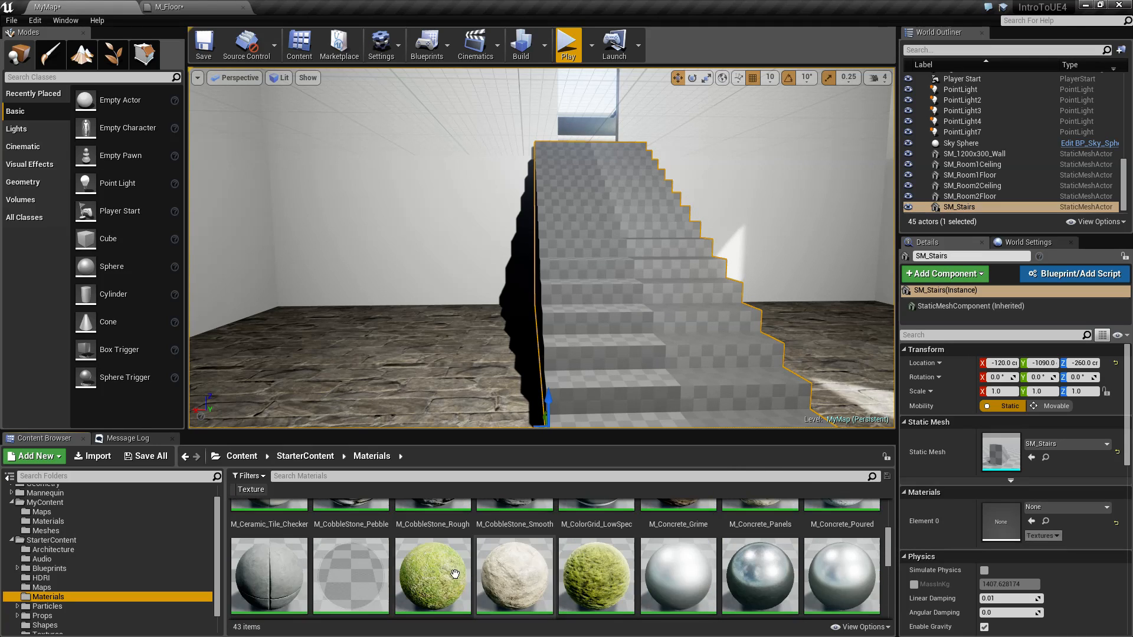
left_click_drag(351, 537, 56, 521)
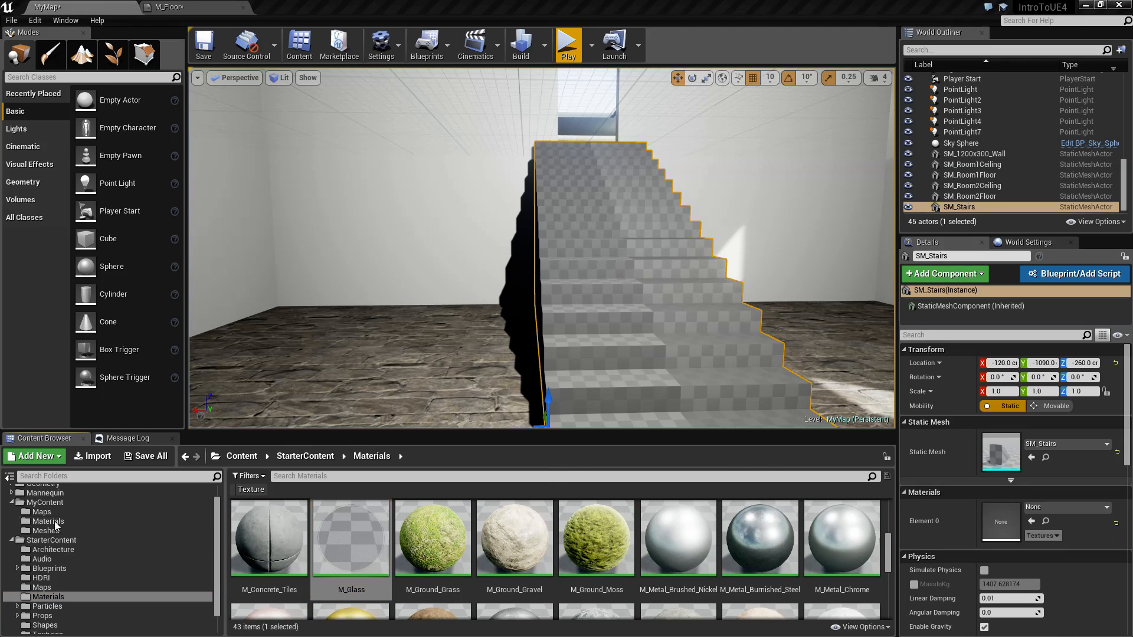
left_click(86, 536)
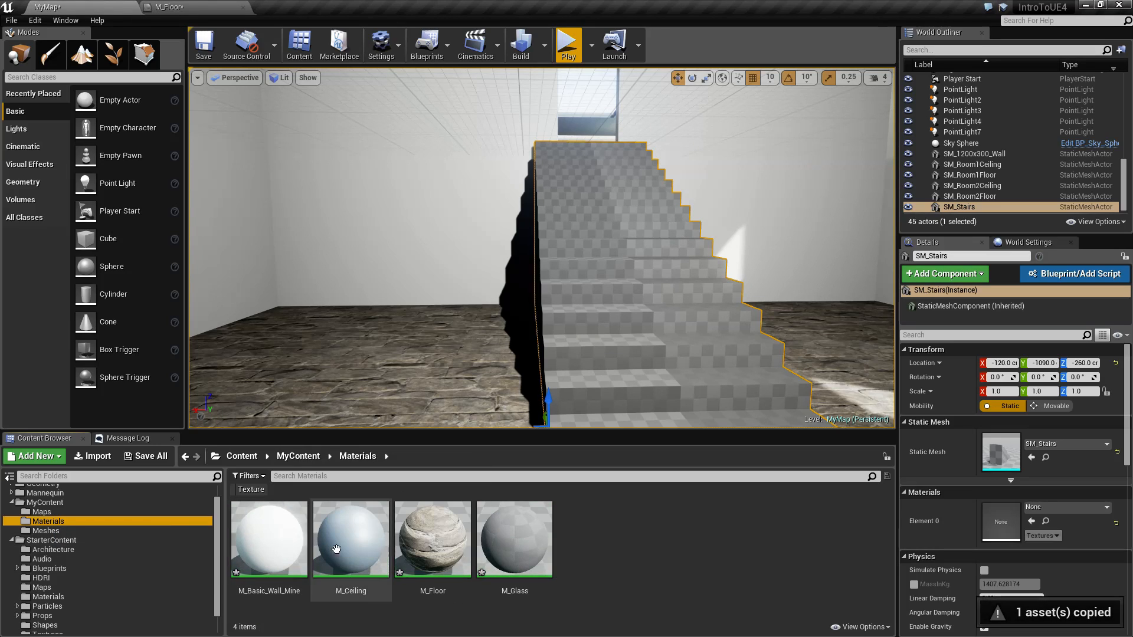
type("M_Stairs")
key("Return")
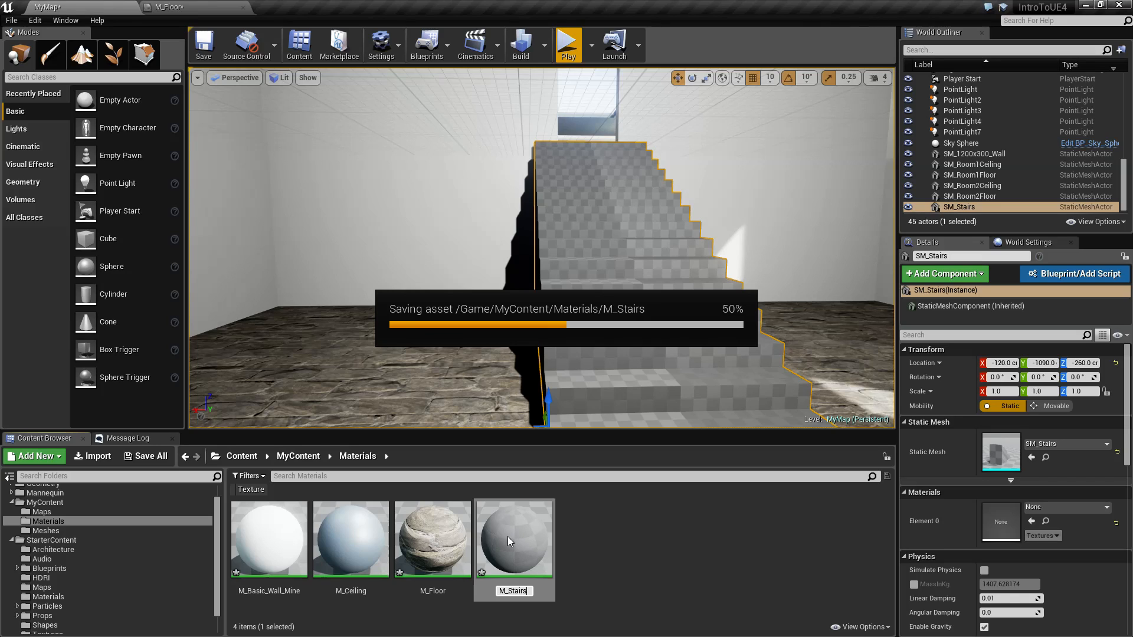
Apply the M_Stairs material to the staircase and deselect it.
left_click_drag(508, 537, 618, 324)
right_click_drag(667, 307, 404, 340)
key("Escape")
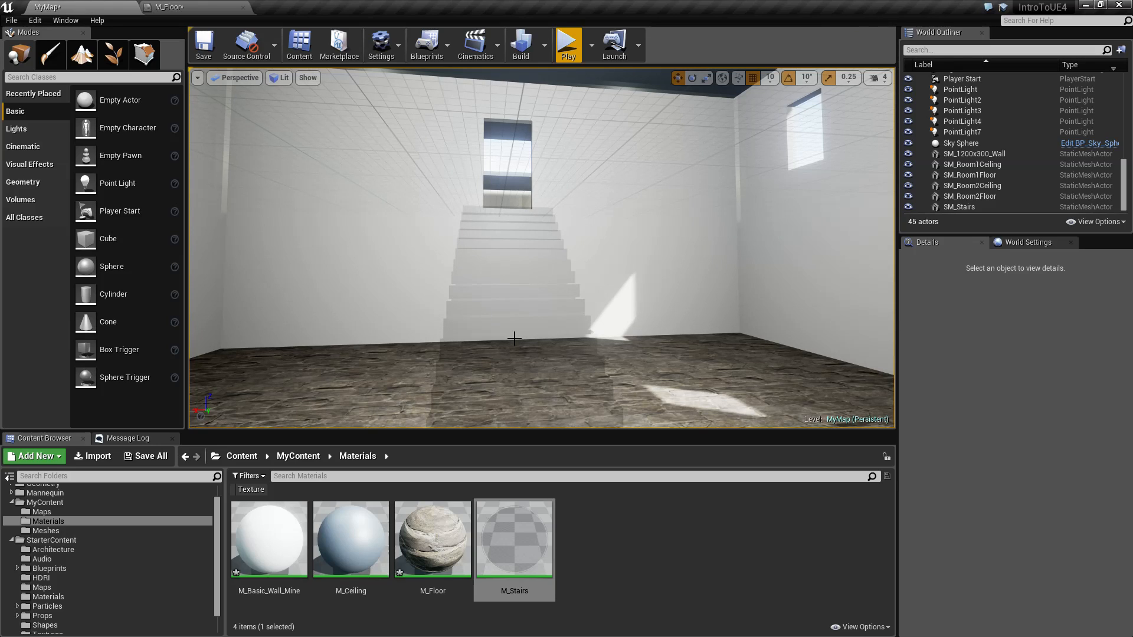
Examine the glass stairs and the doorway between the rooms, and briefly play the level in the skylight room.
key("w")
right_click_drag(568, 331, 679, 328)
key("w")
key("w")
right_click_drag(554, 234, 547, 239)
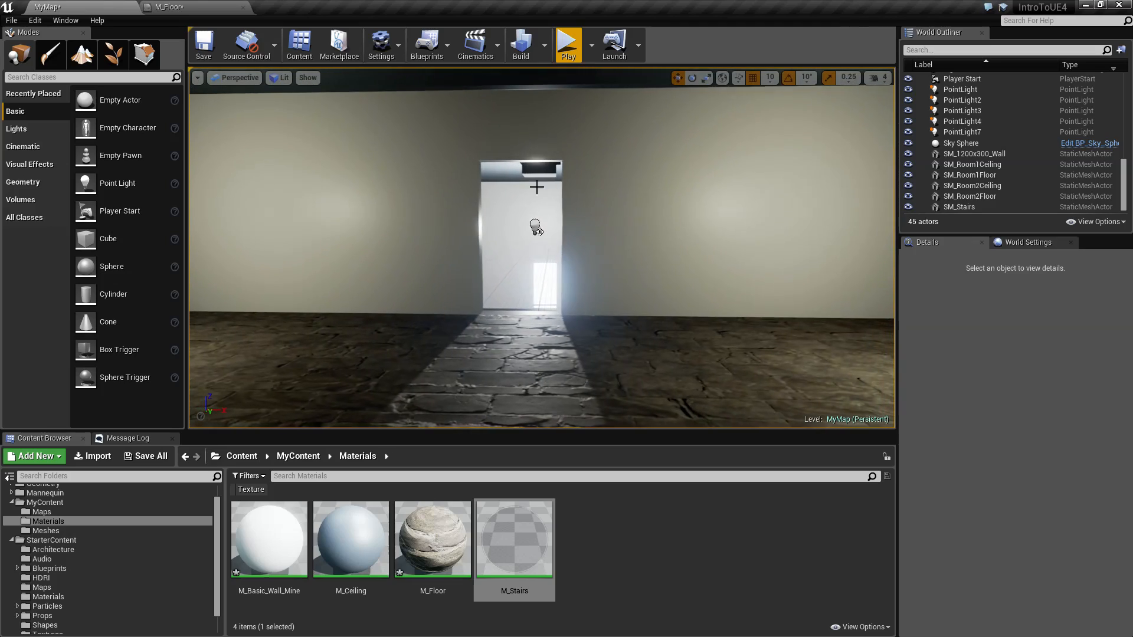
left_click(569, 44)
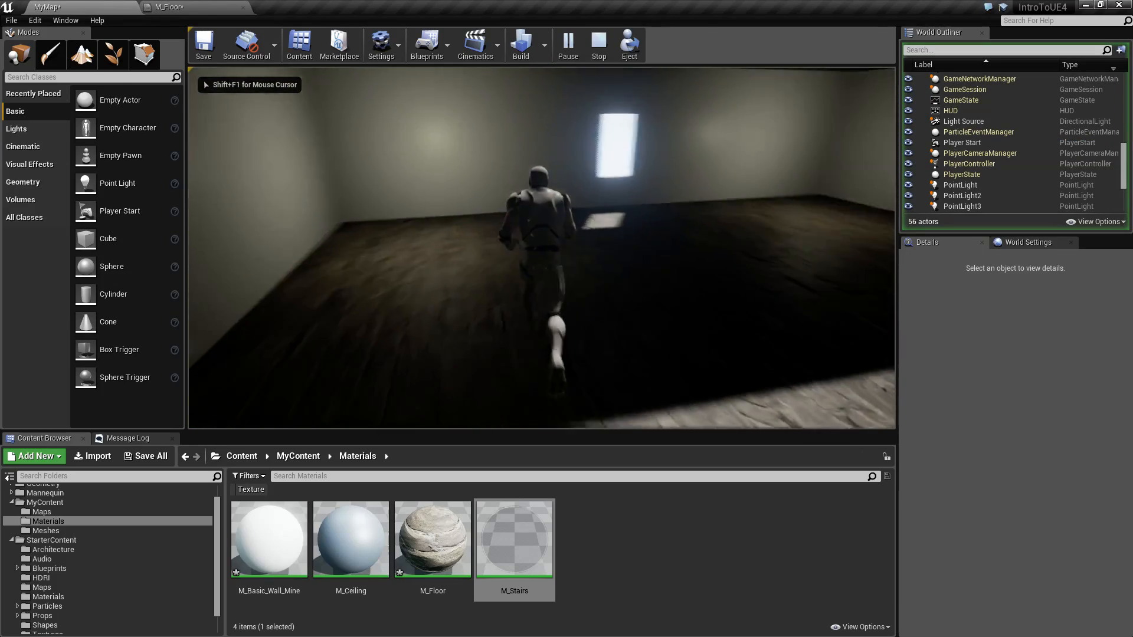
key("w")
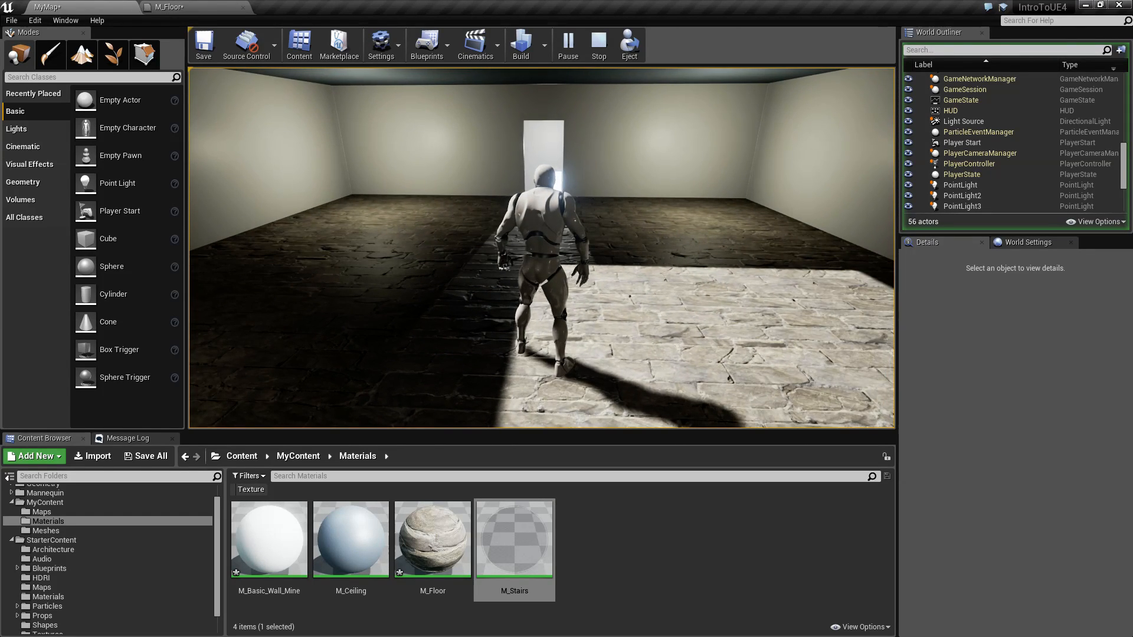
key("Escape")
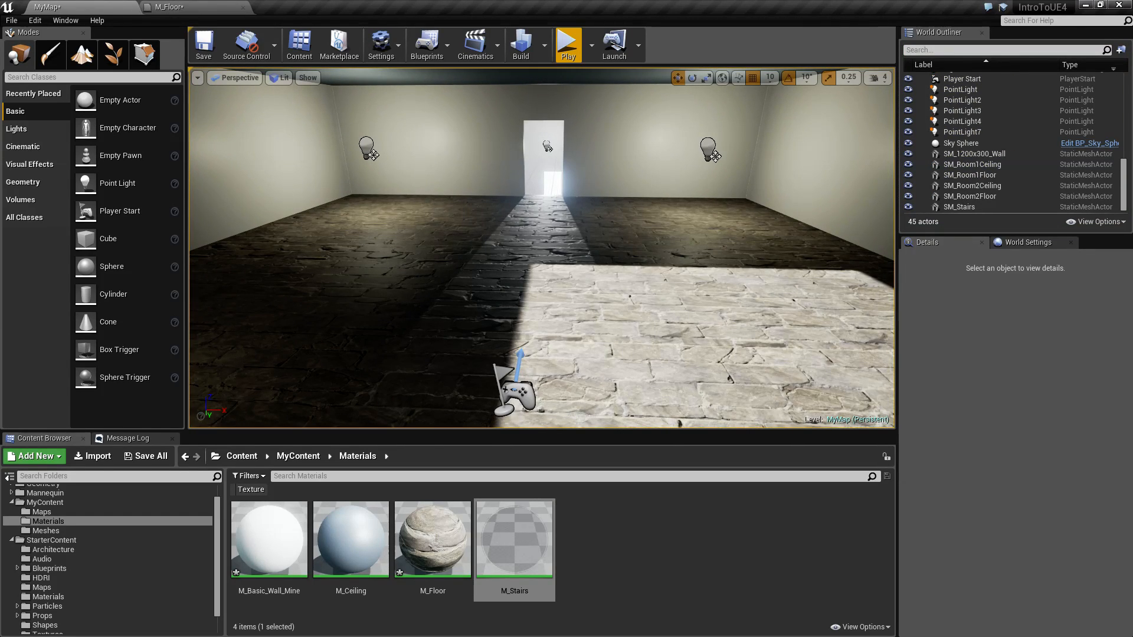